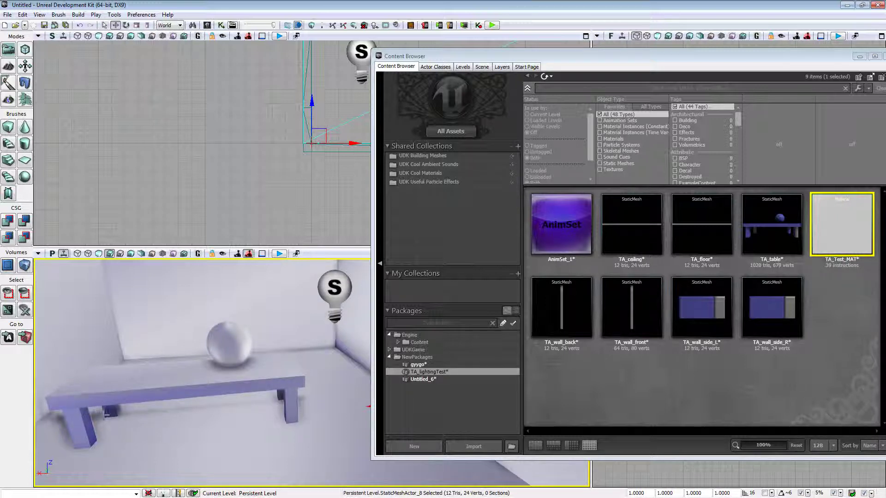
Step: Look into the Untitled_6 package and the UDKGame folder, and return to the TA_lightingTest package
right_drag(268, 376, 267, 368)
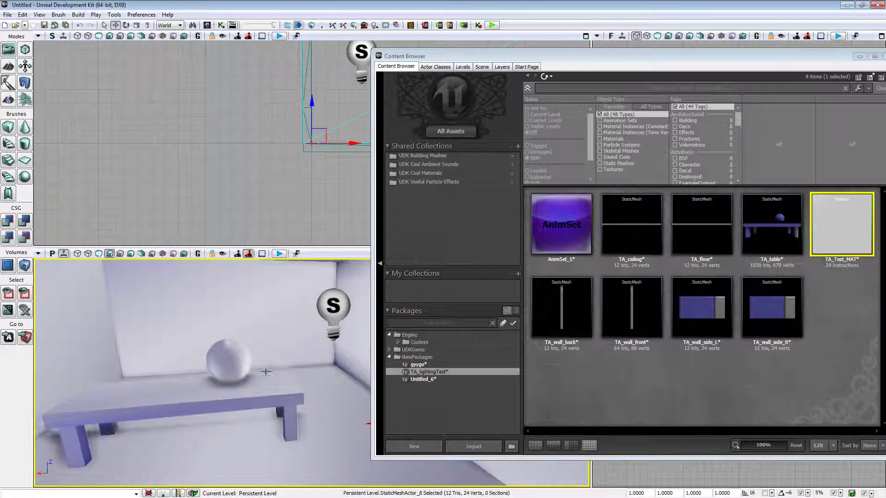
click(417, 380)
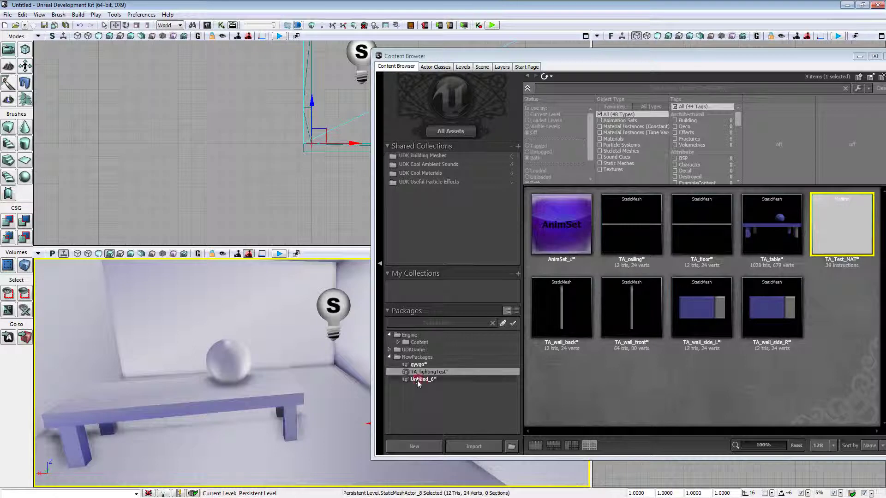
click(389, 350)
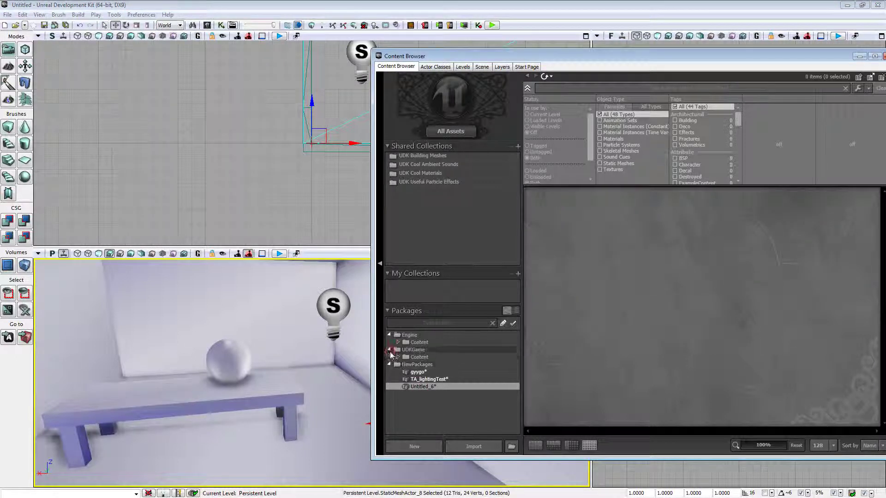
click(398, 357)
click(398, 357)
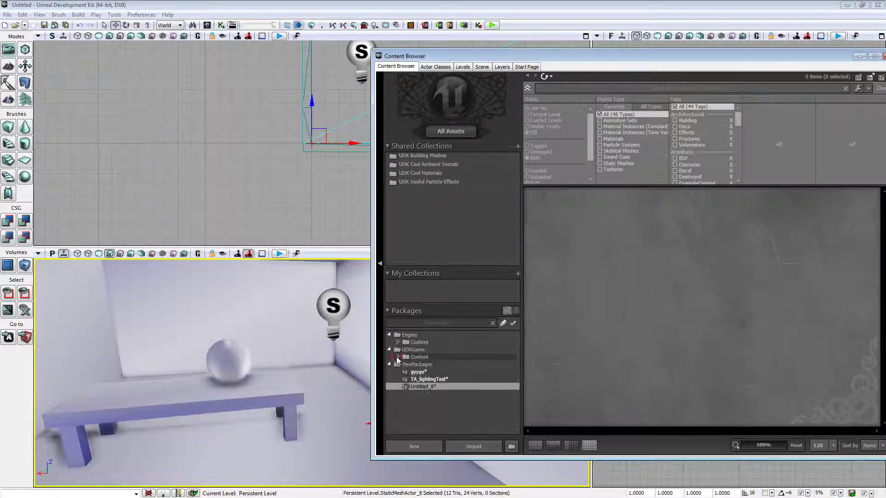
click(425, 380)
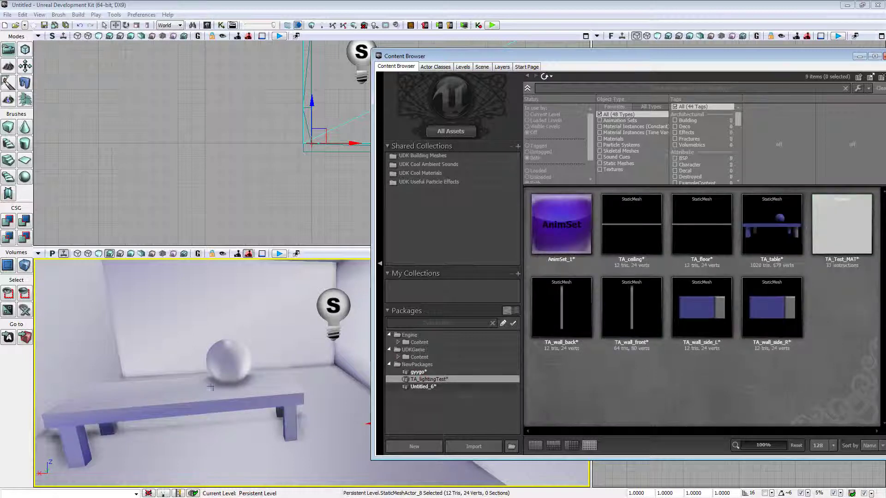
Step: Open the TA_table static mesh from the TA_lightingTest package in the Static Mesh Editor
right_drag(247, 370, 240, 373)
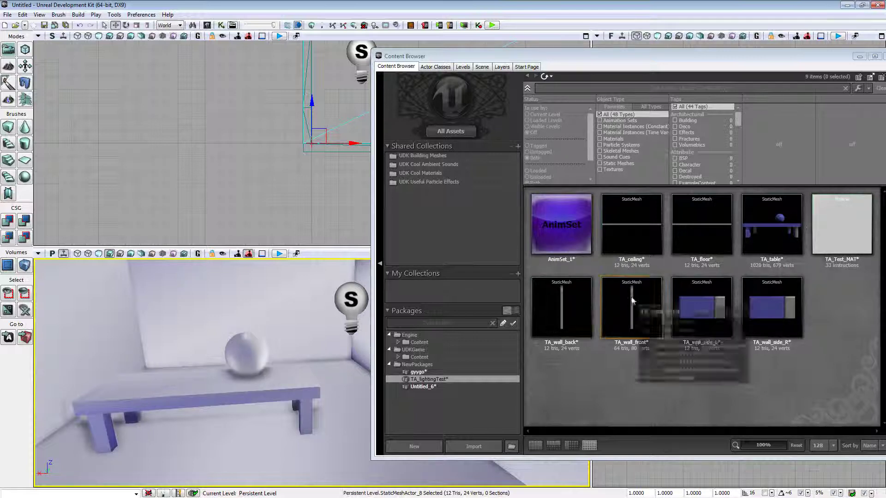
right_drag(292, 353, 377, 322)
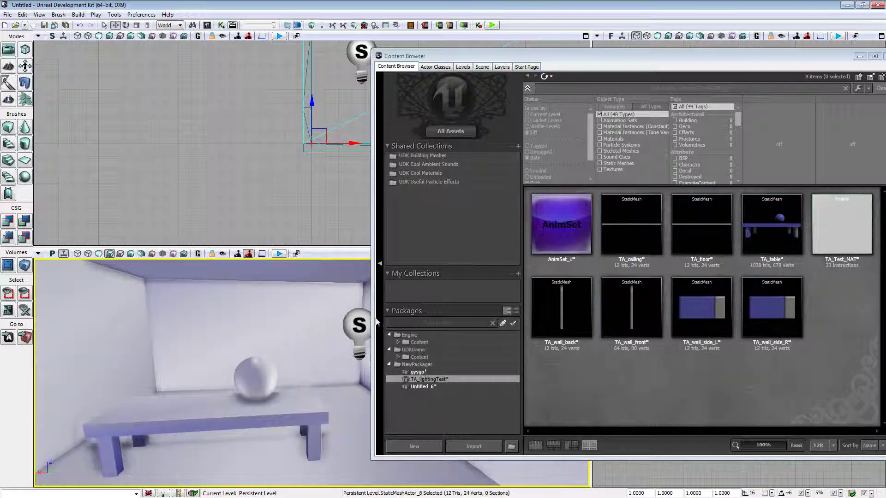
right_drag(264, 390, 263, 389)
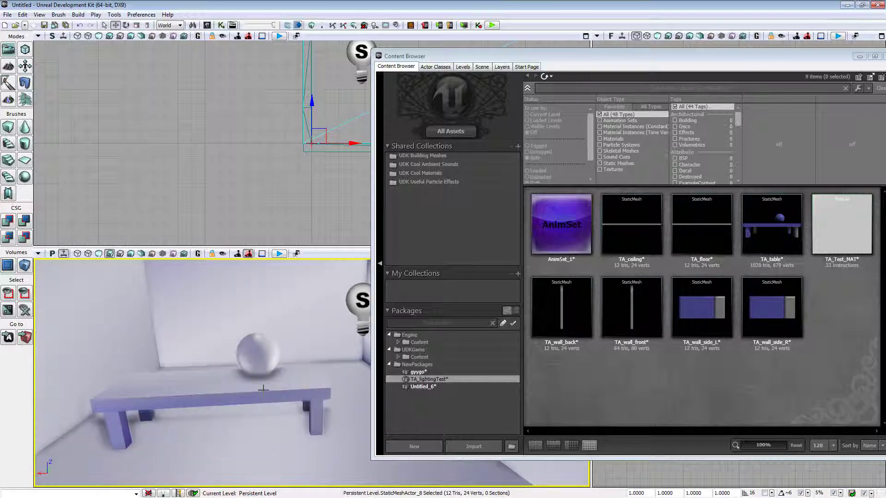
click(780, 238)
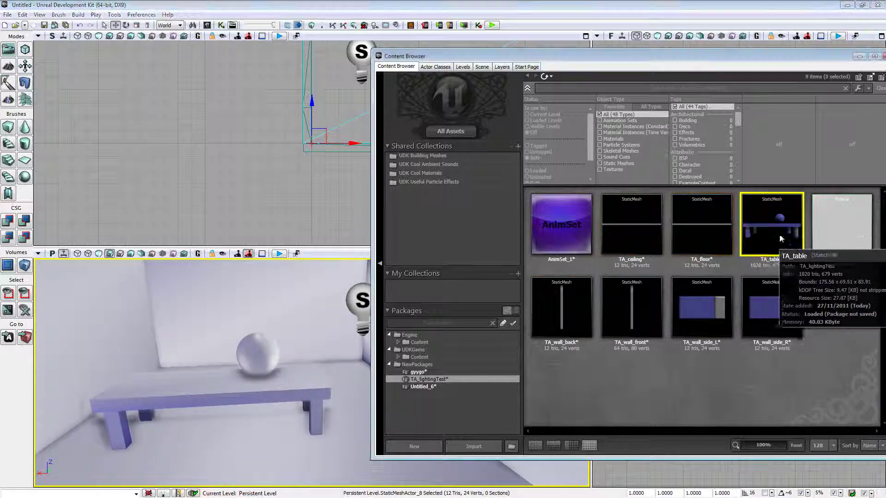
double_click(774, 230)
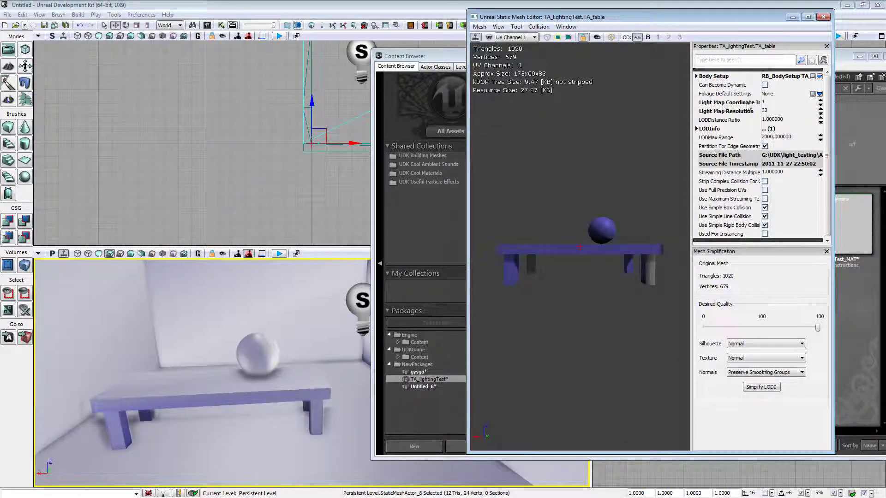
Step: Set the table mesh's Light Map Coordinate Index to 0
click(768, 103)
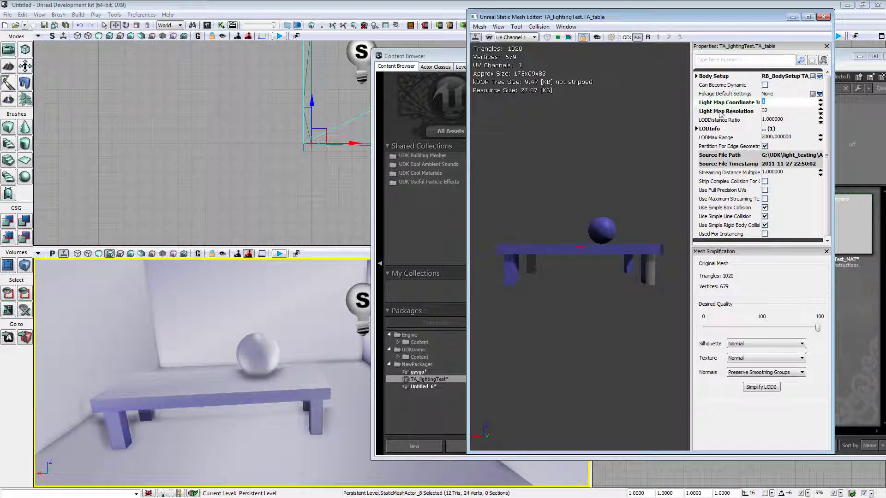
click(769, 111)
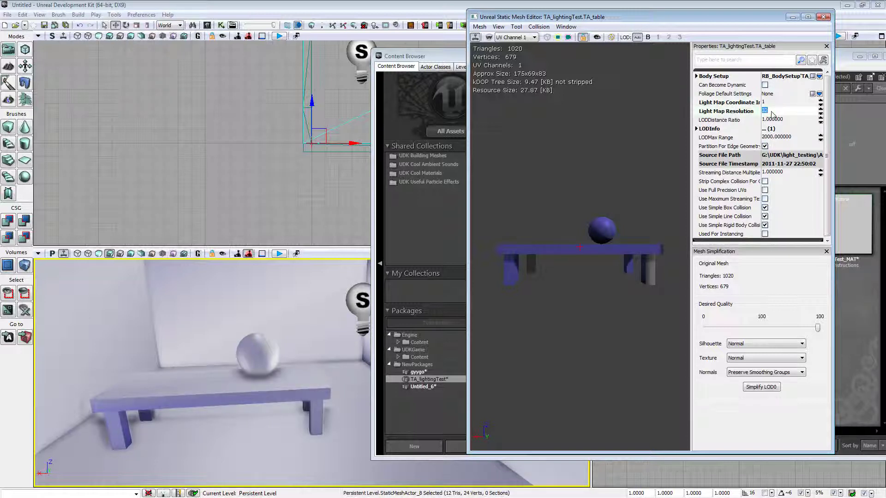
click(772, 103)
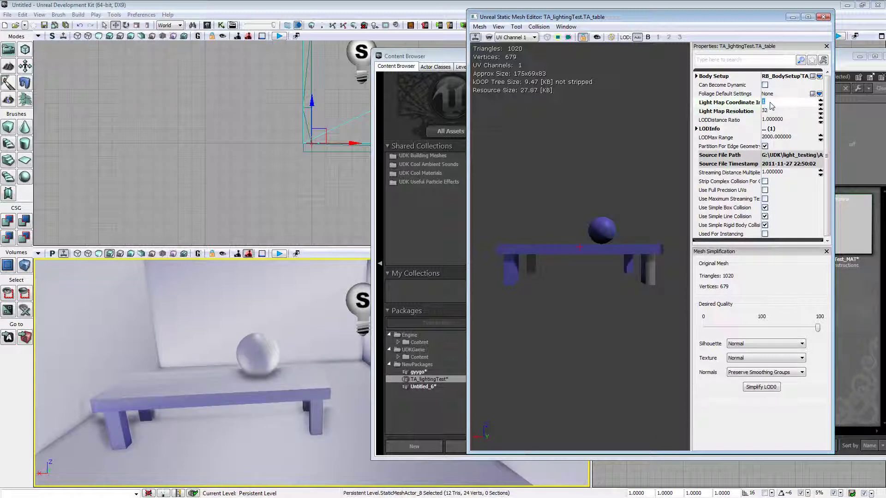
text(0)
key(Return)
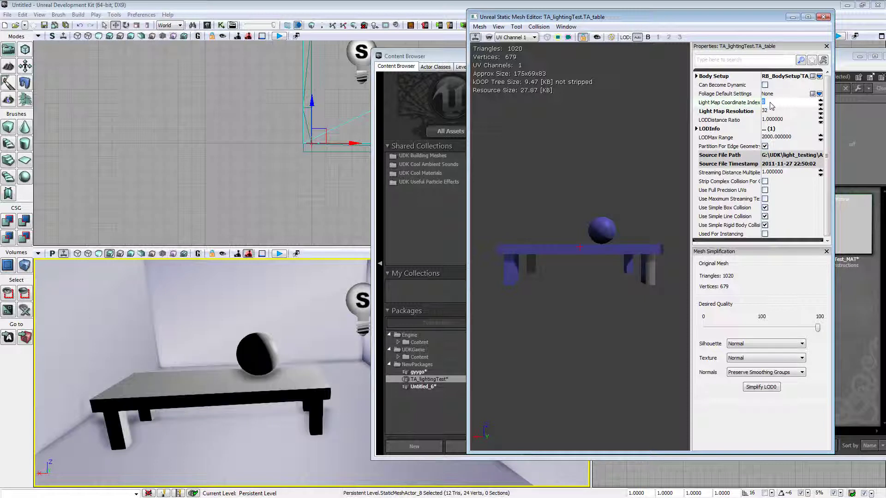
Step: Set the table mesh's Light Map Coordinate Index to 1 and its Light Map Resolution to 256
click(772, 111)
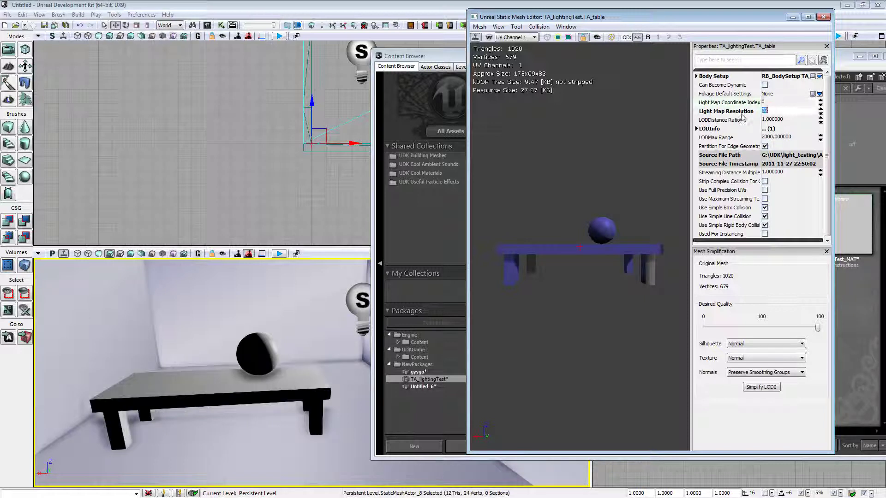
click(770, 102)
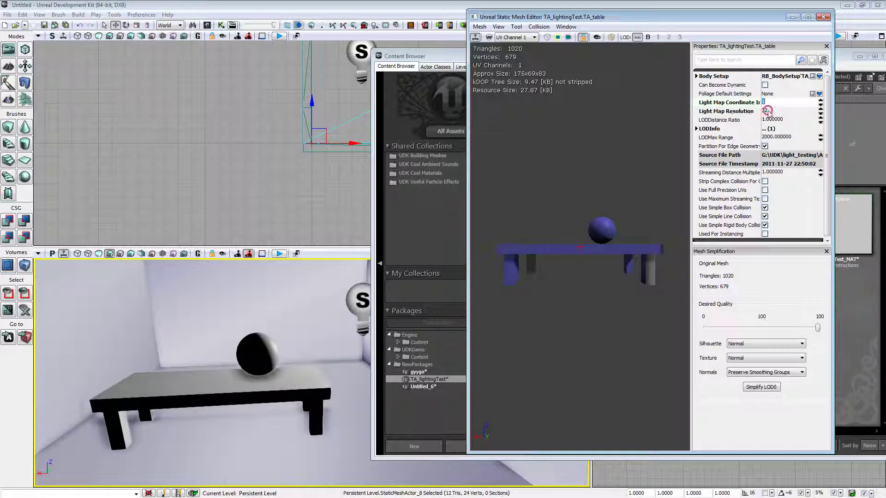
click(767, 111)
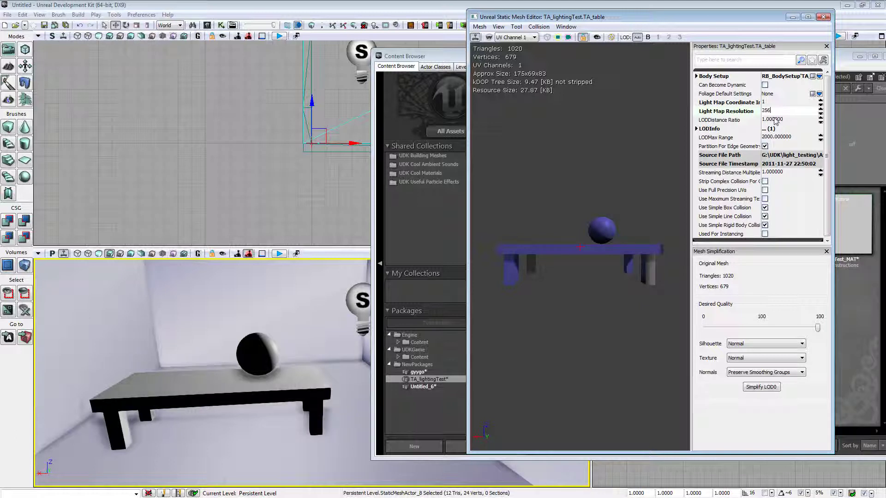
middle_drag(274, 346, 273, 345)
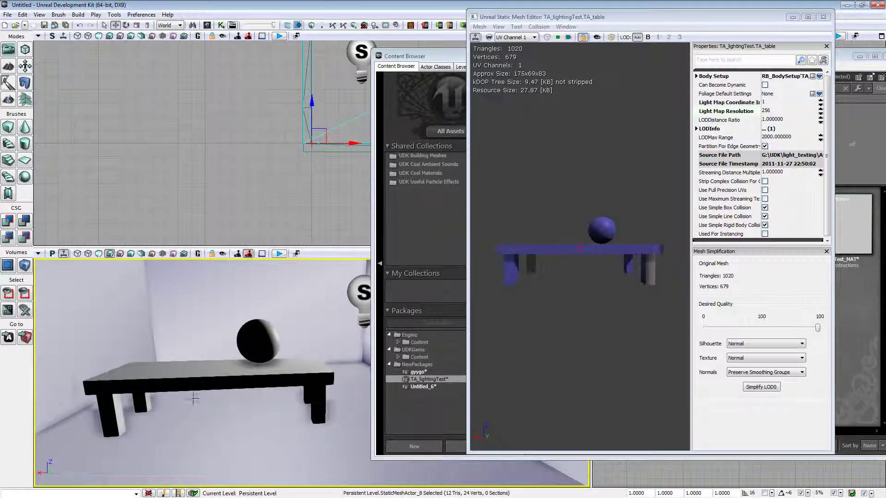
Step: Generate unique UVs for LOD 0 of the table mesh into UV channel 1, limiting maximum stretching to 0.5
right_drag(237, 380, 225, 382)
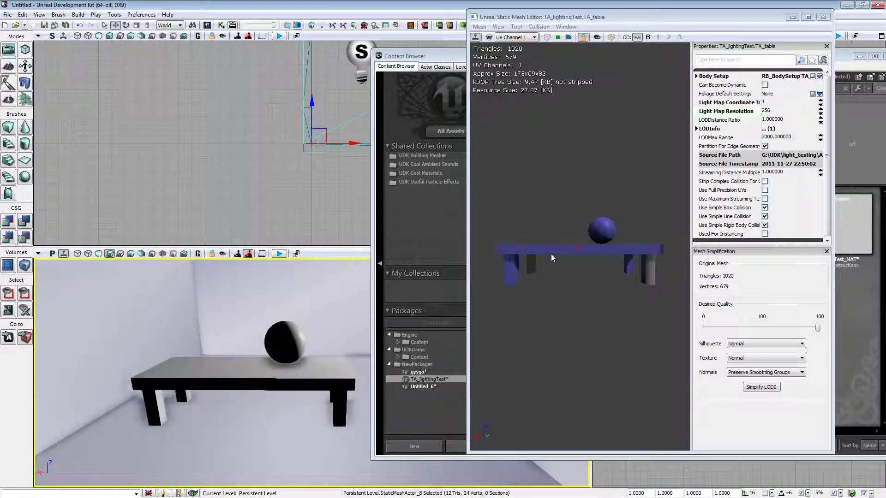
drag(584, 245, 535, 292)
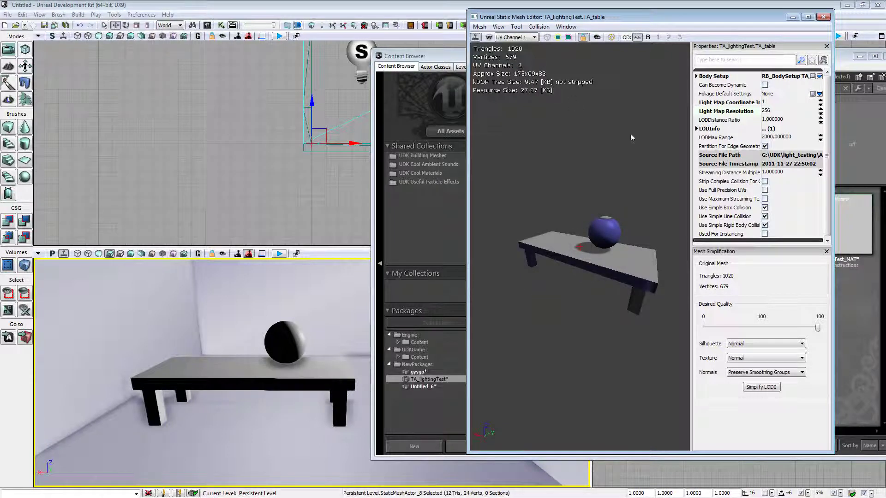
mouse_move(630, 134)
mouse_down()
mouse_move(623, 160)
mouse_move(641, 140)
mouse_move(593, 135)
mouse_move(638, 132)
mouse_up()
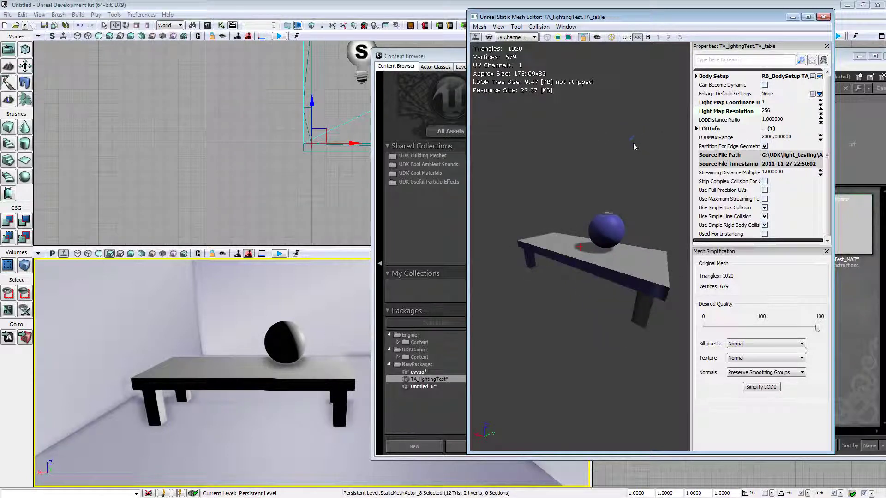
right_drag(315, 324, 311, 324)
click(499, 27)
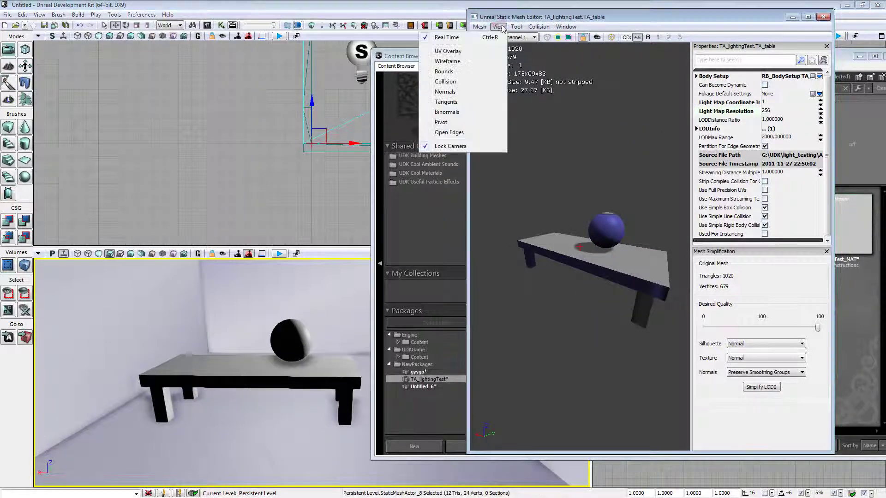
mouse_move(480, 27)
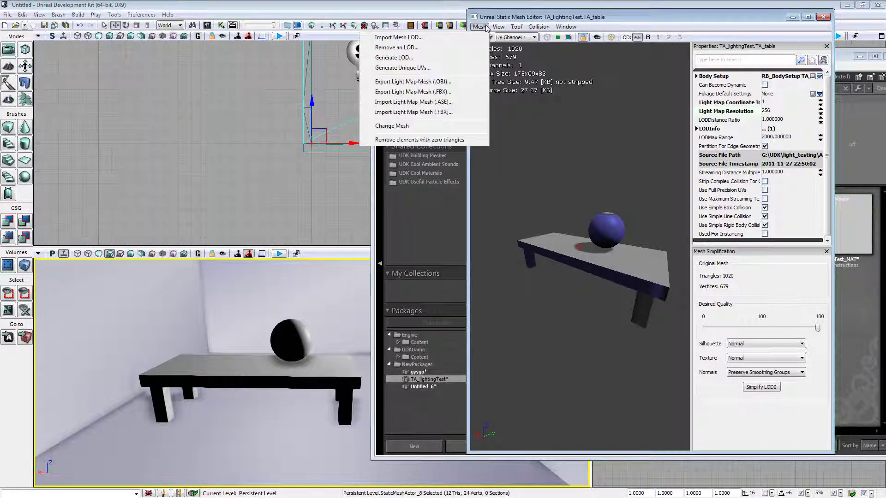
click(448, 67)
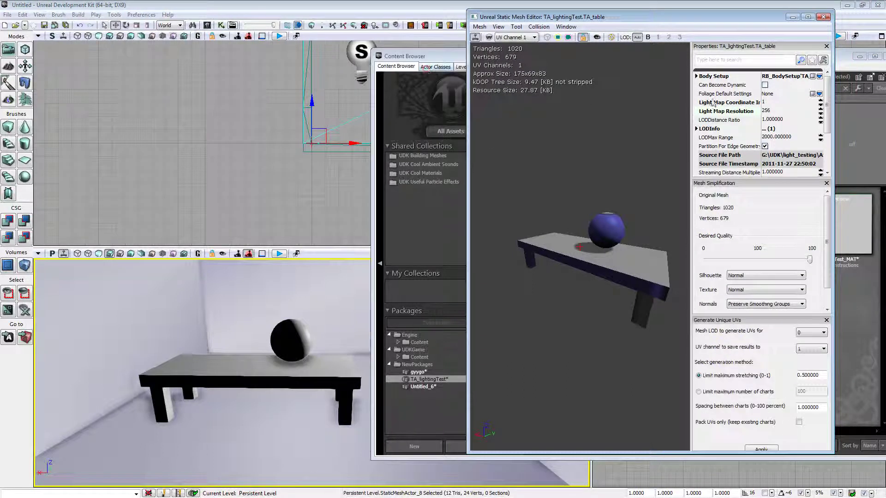
drag(793, 454, 802, 494)
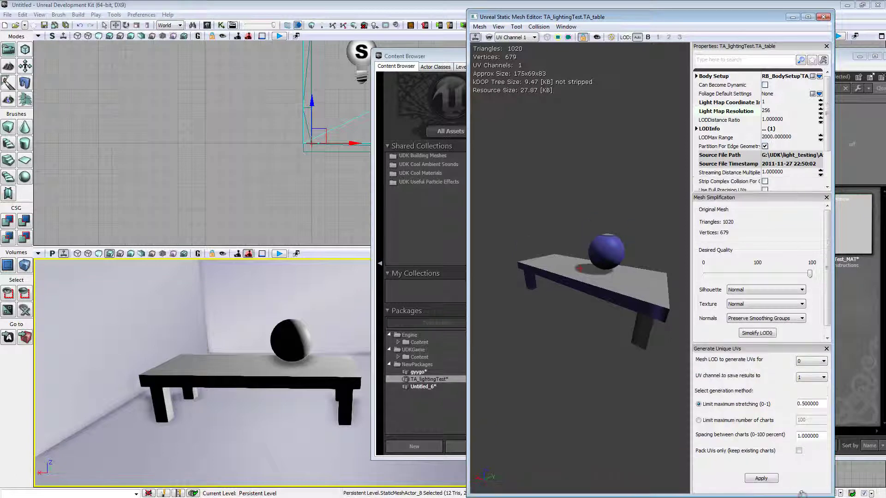
click(763, 479)
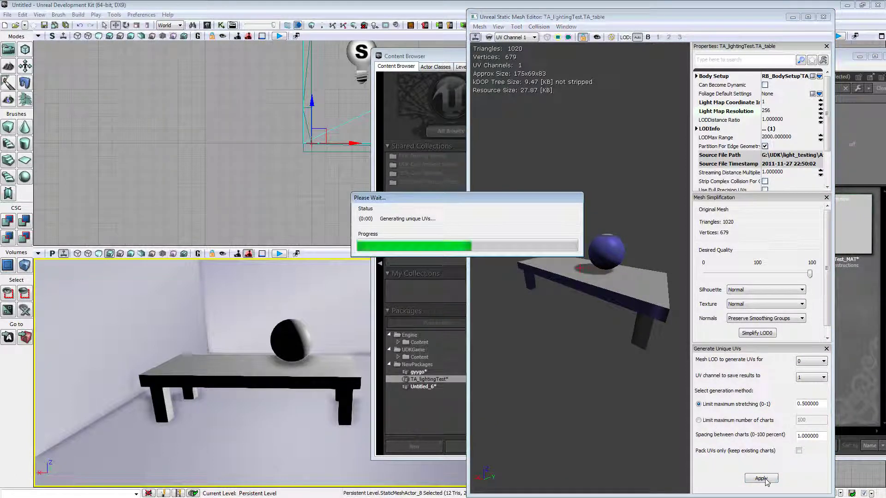
Step: Display the UV overlay of the table mesh's channel 1 and close the Static Mesh Editor
click(499, 27)
click(482, 53)
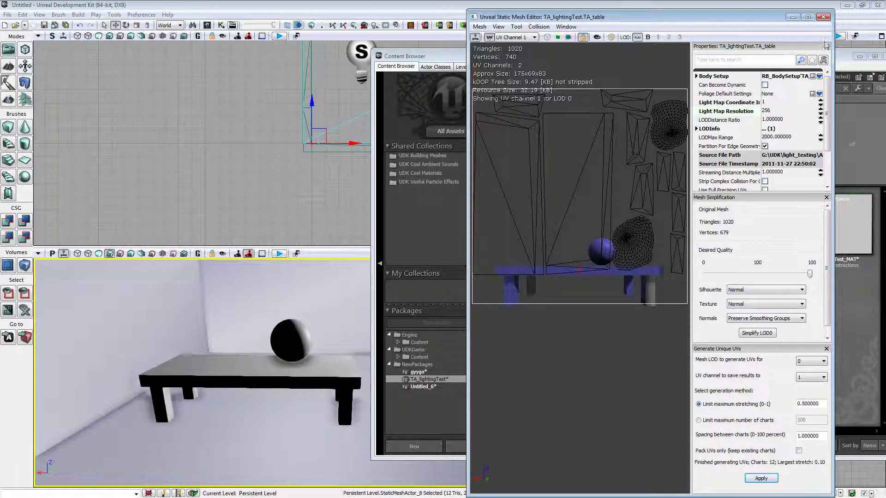
click(823, 17)
Step: Build the level's lighting with the table mesh's new lightmap settings
right_drag(354, 332, 357, 326)
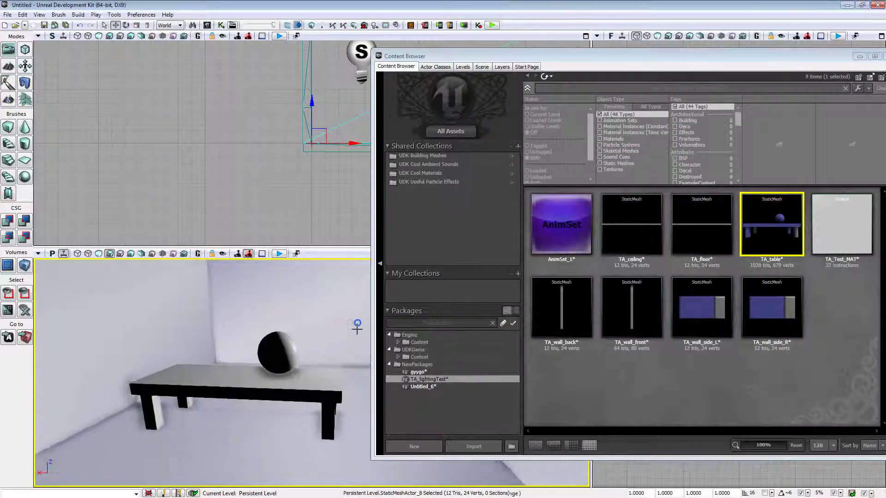
click(323, 25)
click(462, 356)
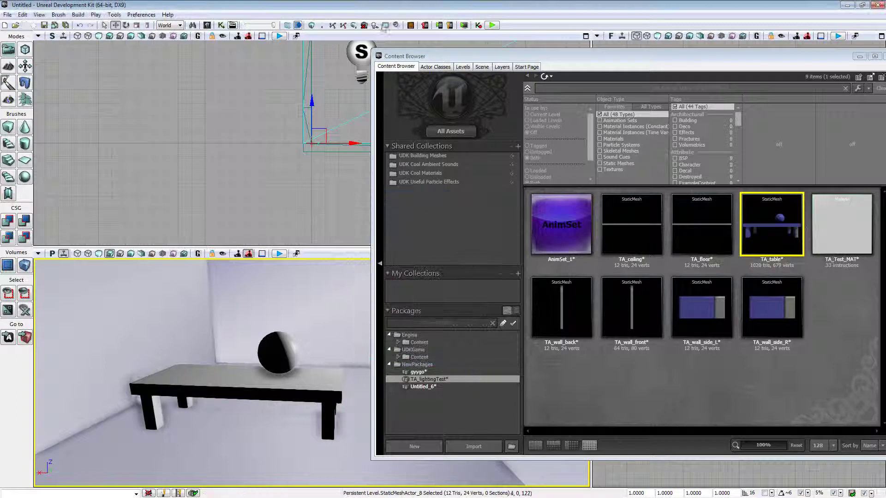
click(354, 25)
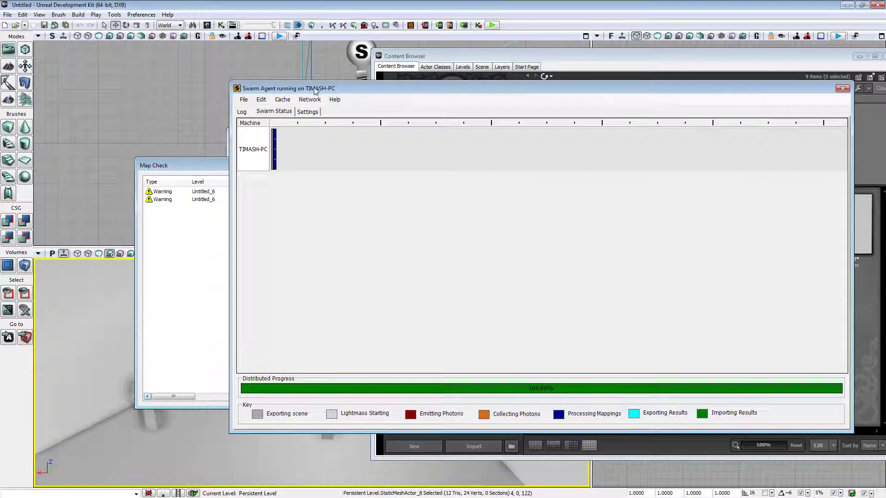
Step: Move the Swarm Agent and Map Check windows aside and go through the wall, floor and ceiling entries in Lighting Results
drag(333, 87, 784, 137)
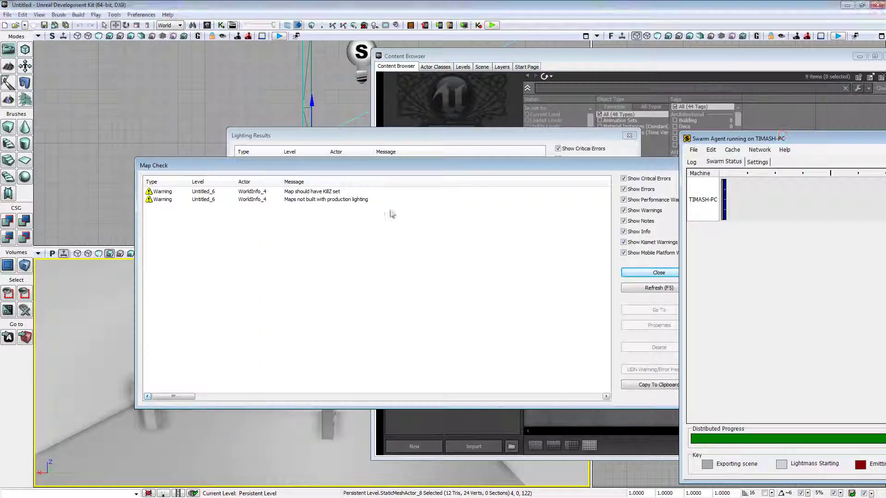
drag(389, 163, 838, 228)
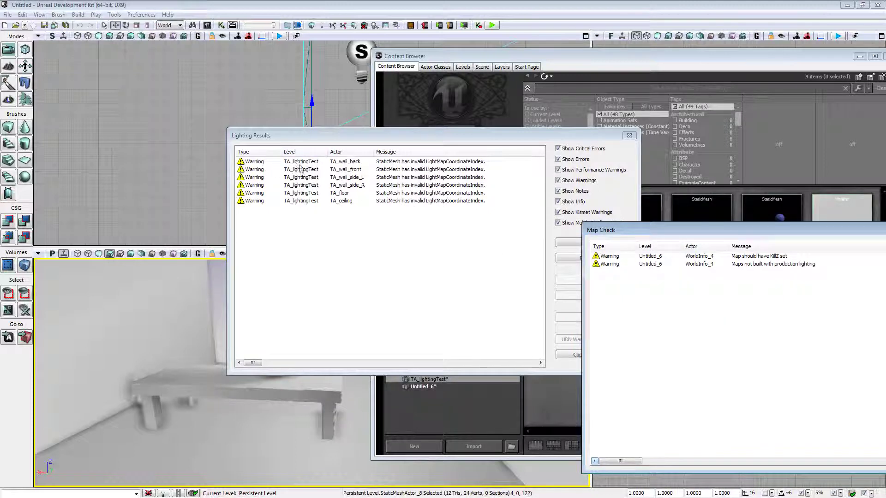
click(354, 162)
click(353, 169)
click(354, 177)
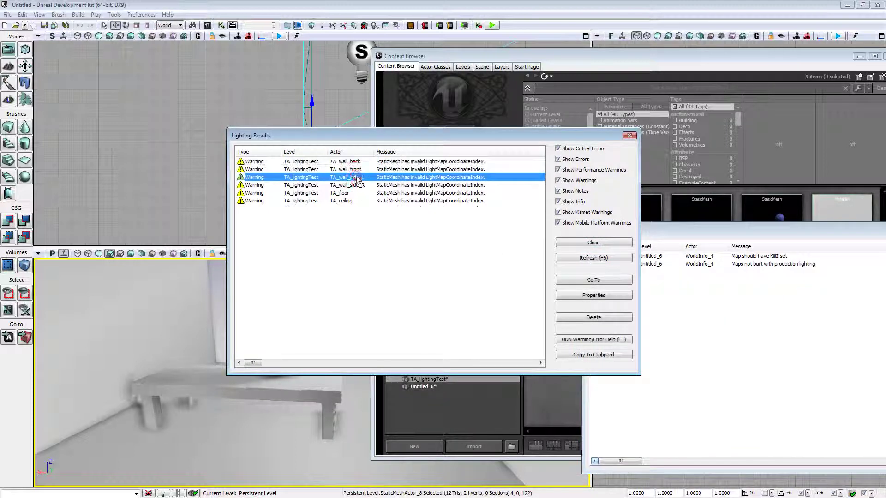
click(356, 184)
click(356, 194)
click(355, 202)
Step: Rearrange the Lighting Results and Map Check windows to uncover the mesh assets in the Content Browser
drag(528, 140, 410, 161)
drag(674, 230, 687, 326)
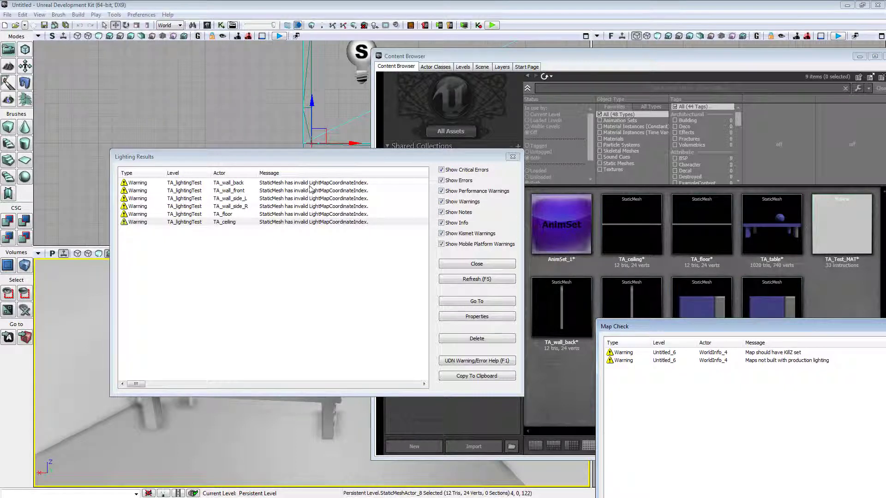
click(365, 162)
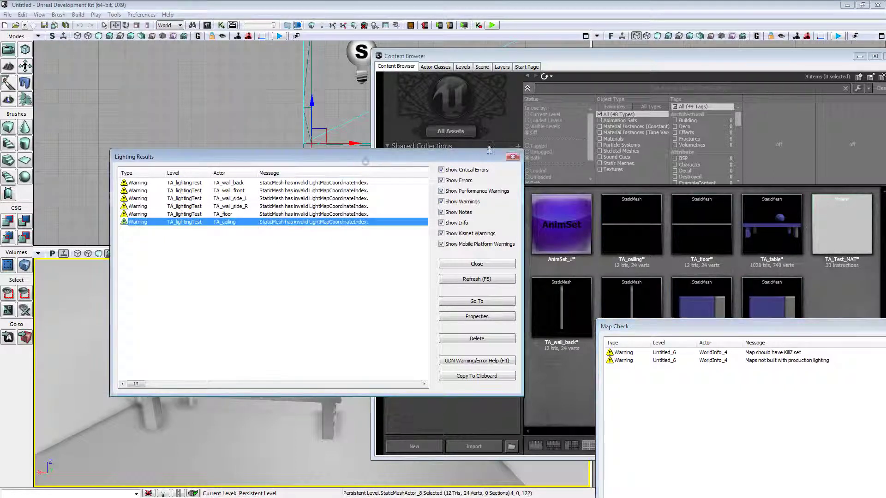
Step: Close the Lighting Results and Map Check windows to clear the view of the Content Browser's mesh assets
click(454, 161)
drag(455, 161, 597, 153)
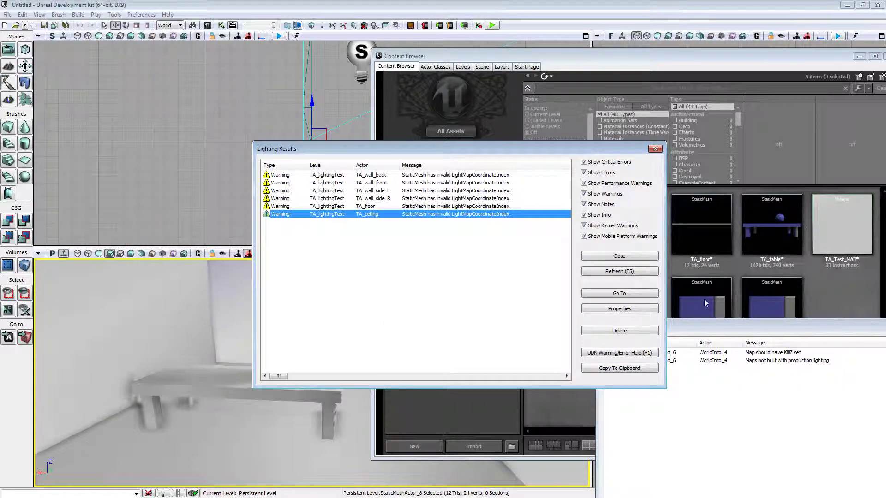
click(656, 149)
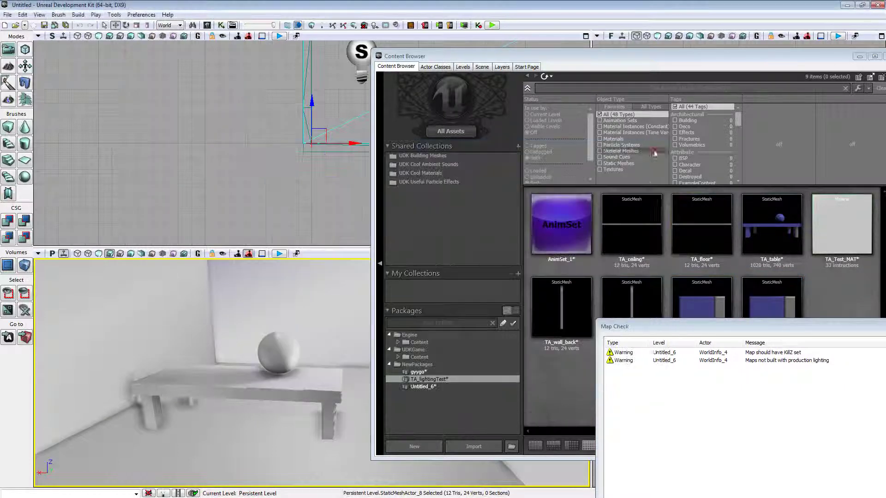
drag(879, 273, 524, 271)
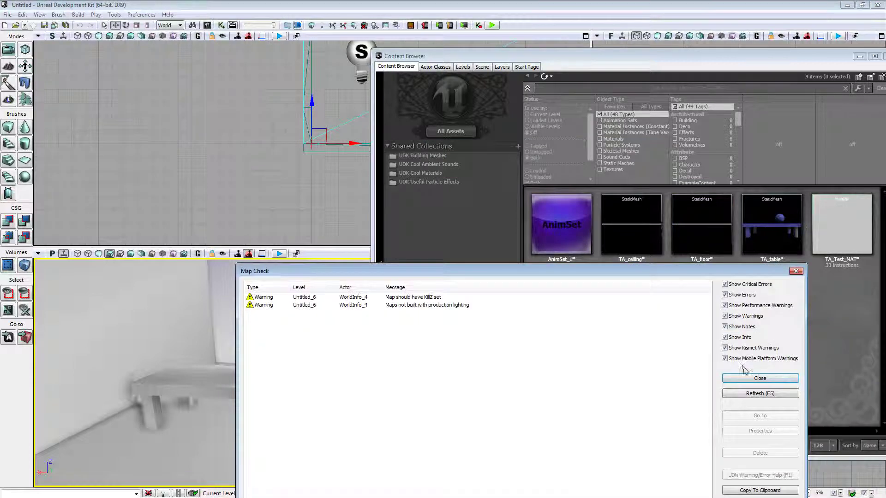
click(750, 379)
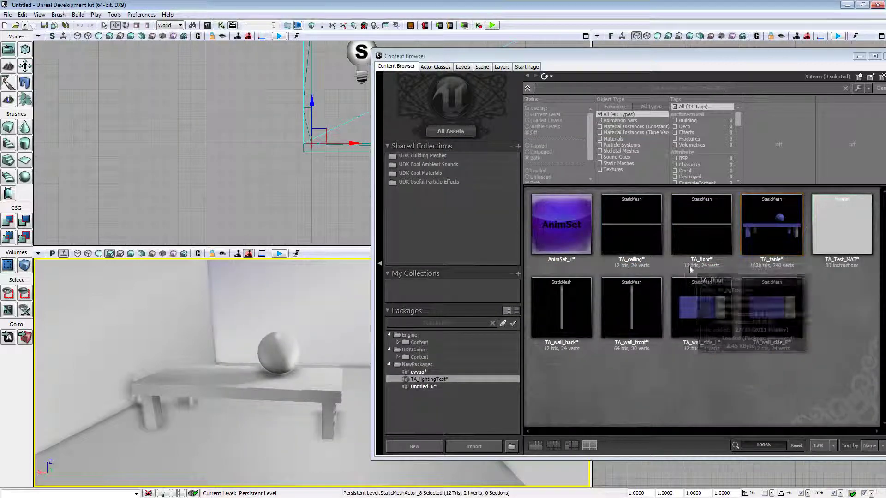
Step: Examine the shading and shadows of the sphere, table and room in the perspective view from several angles
right_drag(307, 375, 307, 396)
middle_drag(306, 396, 306, 375)
drag(306, 376, 334, 365)
right_drag(333, 365, 303, 375)
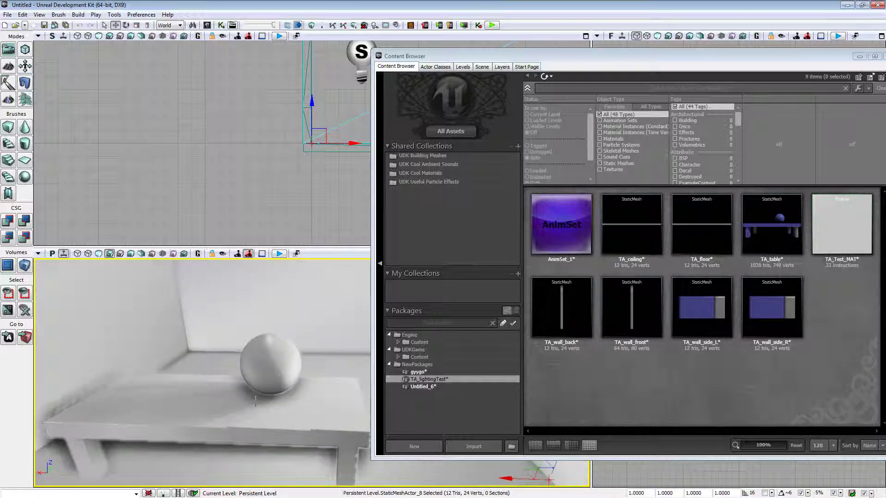
mouse_move(255, 402)
right_down()
mouse_move(270, 392)
mouse_move(261, 388)
right_up()
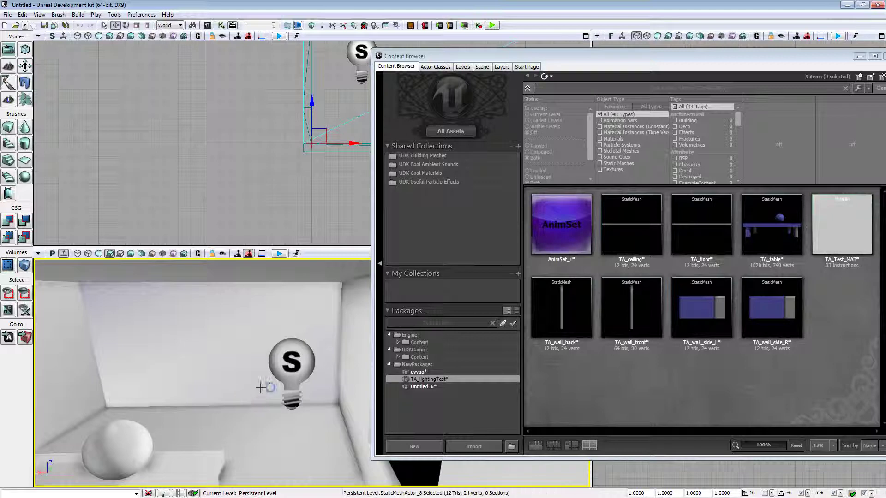
right_drag(132, 448, 195, 426)
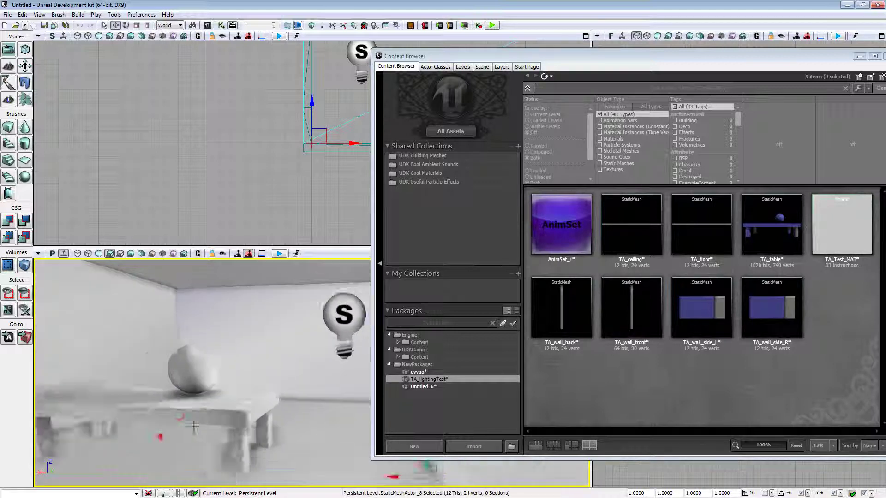
drag(194, 427, 206, 420)
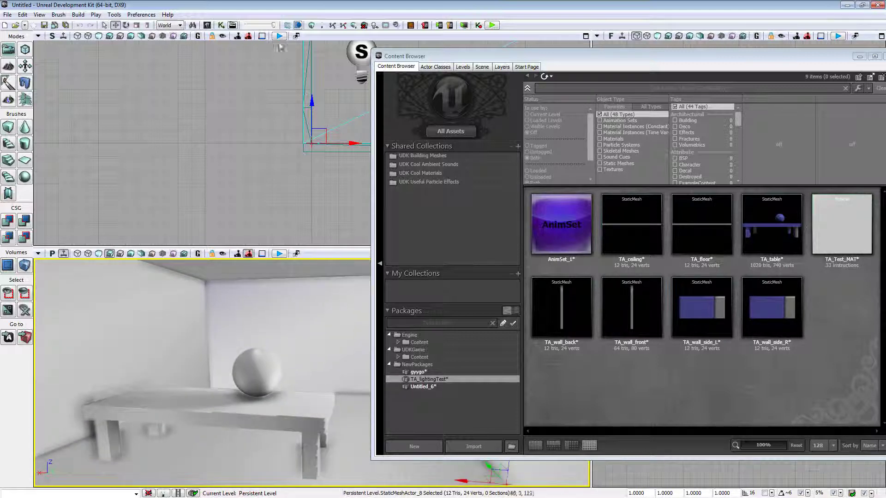
Step: Check the lighting build options, dismiss them without building, and view the tabletop from above
click(321, 25)
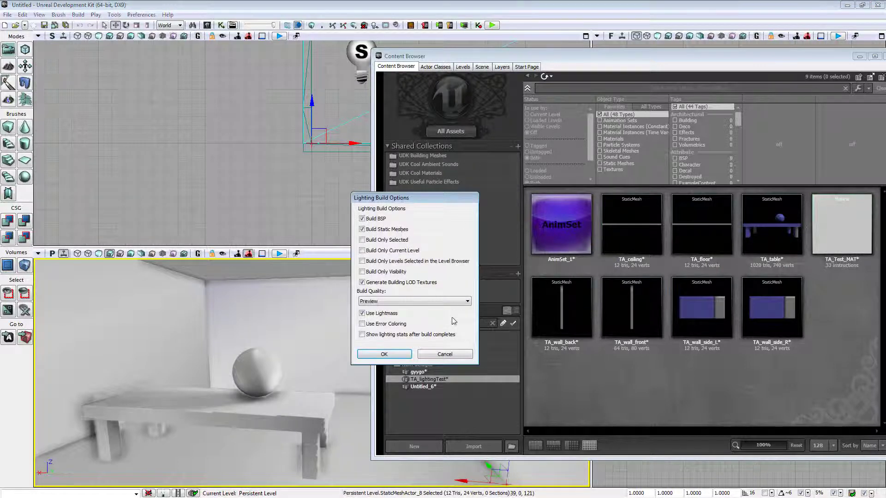
click(441, 355)
right_drag(289, 342, 290, 366)
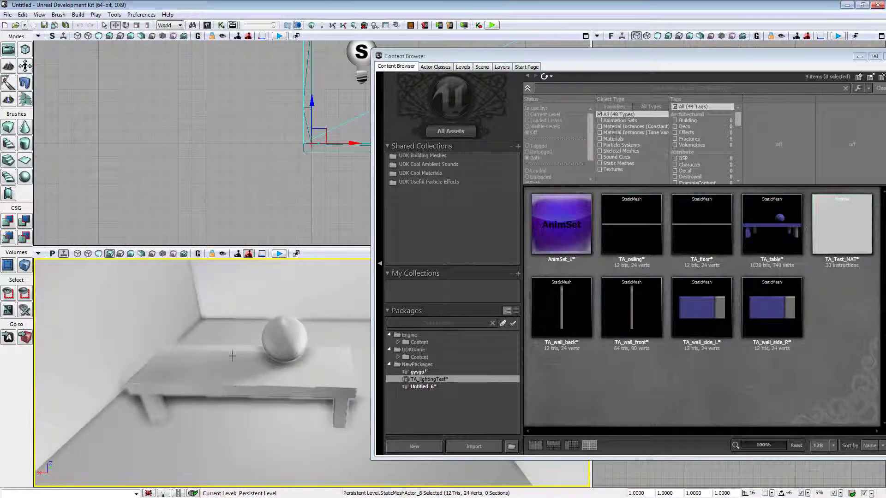
Step: Open the TA_ceiling mesh in the Static Mesh Editor and set its Light Map Resolution to 256
mouse_move(760, 217)
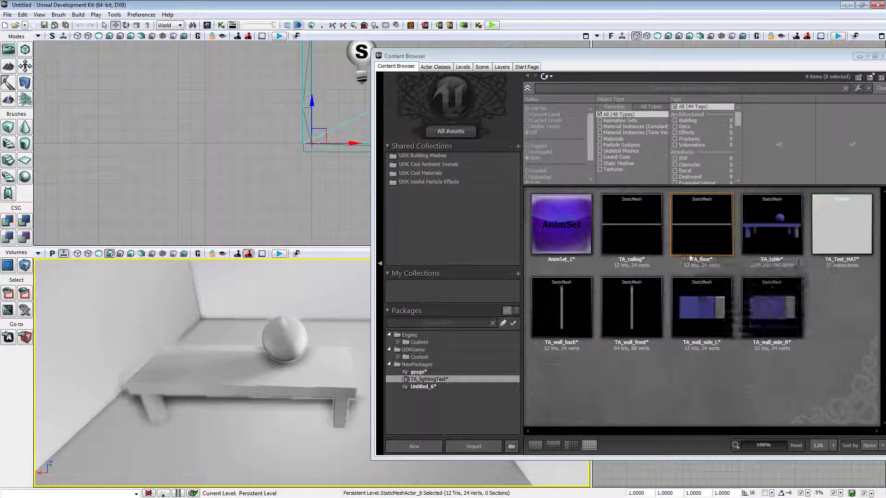
click(638, 234)
double_click(639, 234)
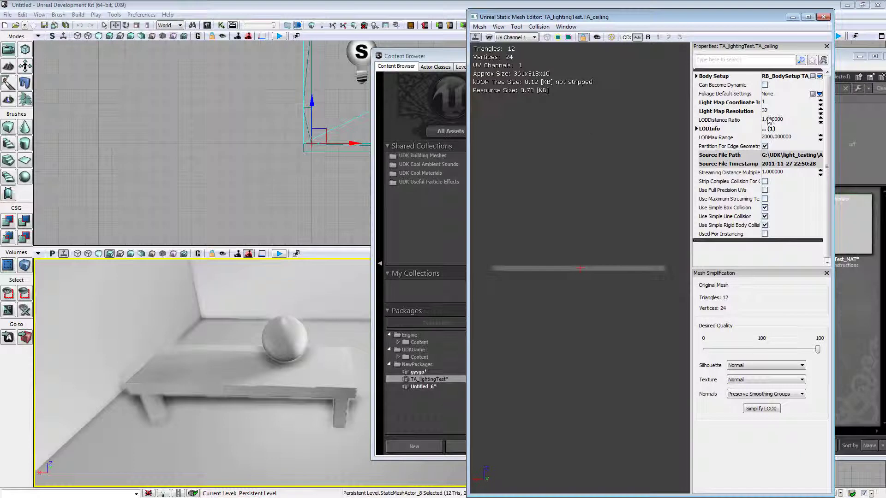
click(766, 110)
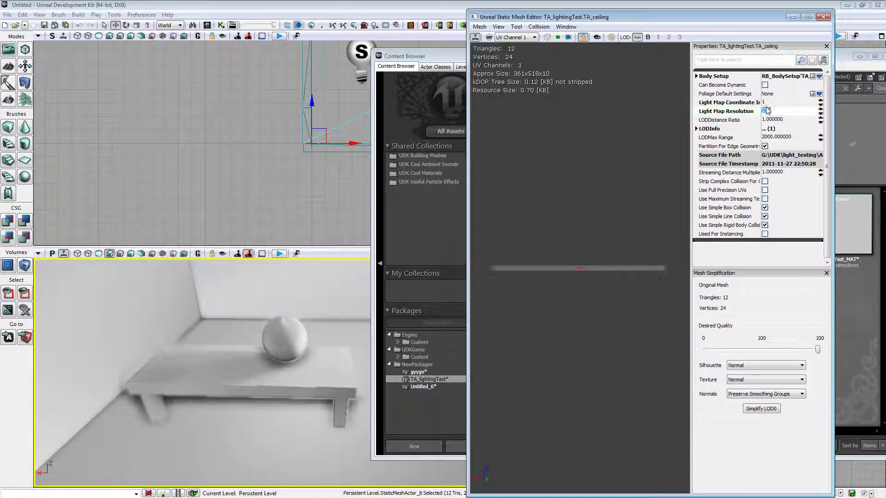
text(256)
key(Return)
Step: Generate unique UVs for the ceiling mesh into channel 1 with maximum stretching 0.5 and show the UV overlay
click(498, 26)
mouse_move(480, 26)
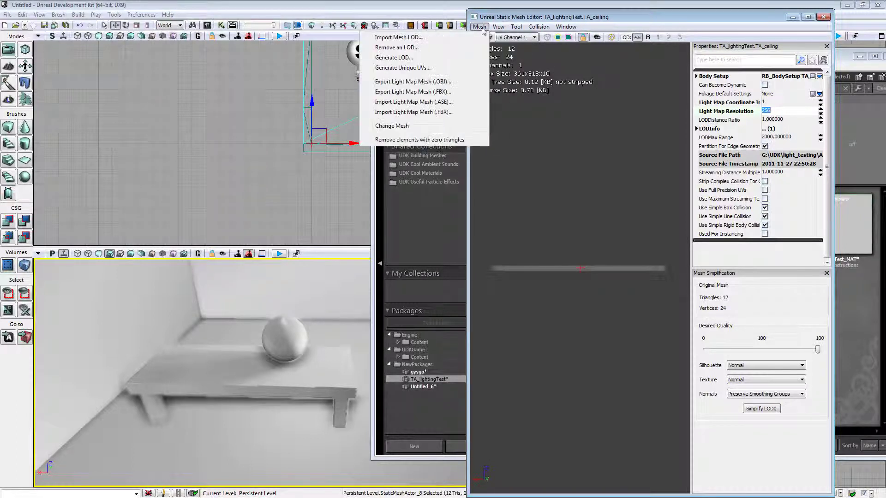
click(438, 67)
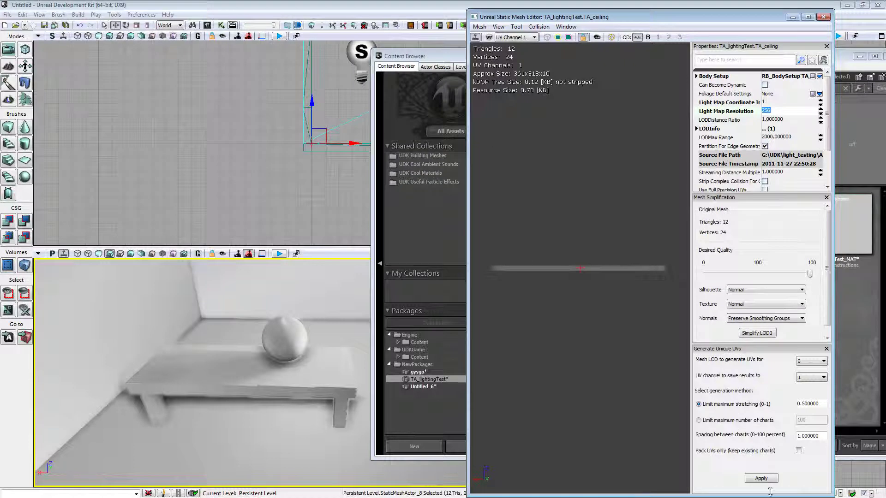
click(761, 478)
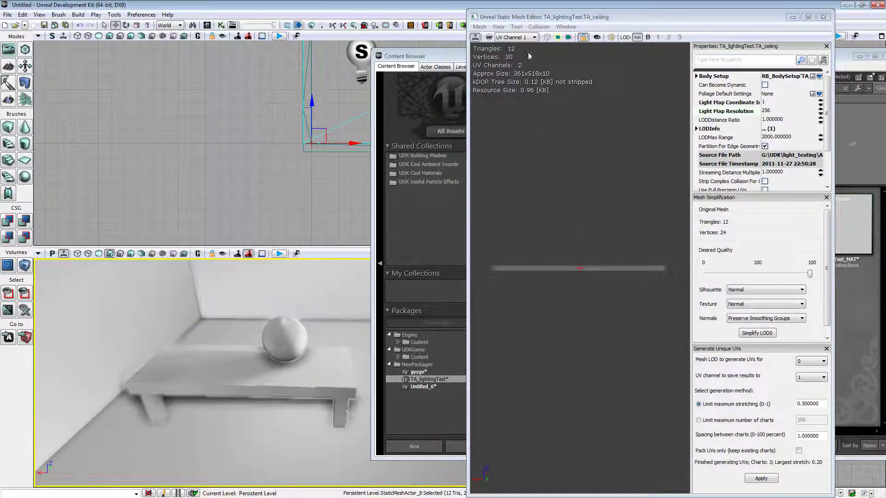
click(504, 27)
click(507, 49)
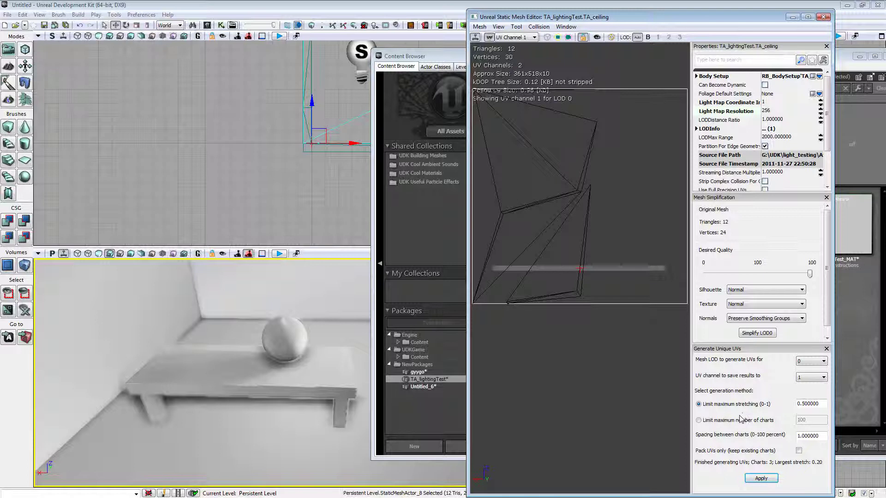
Step: Try regenerating the ceiling's unique UVs with the maximum stretching limit set to 1
double_click(821, 404)
text(1)
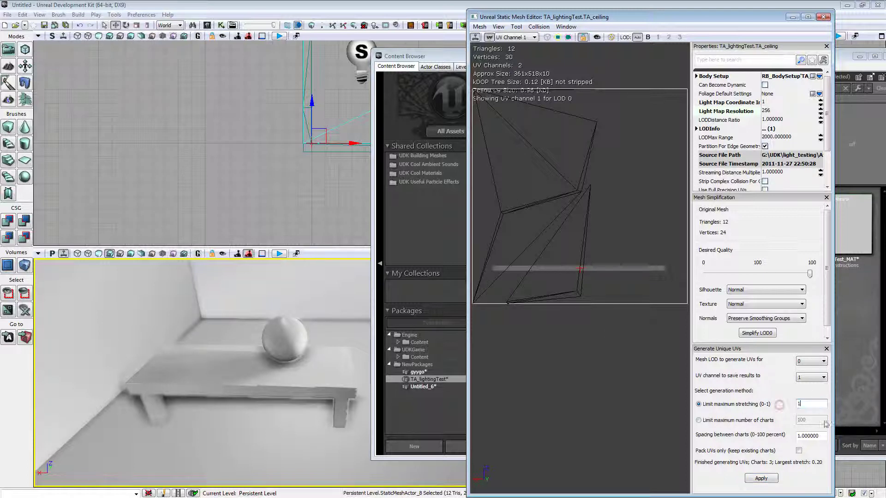
click(772, 480)
Step: Switch the UV generation method to limiting the maximum number of charts and try generating with 1 chart
click(699, 421)
double_click(810, 420)
text(1)
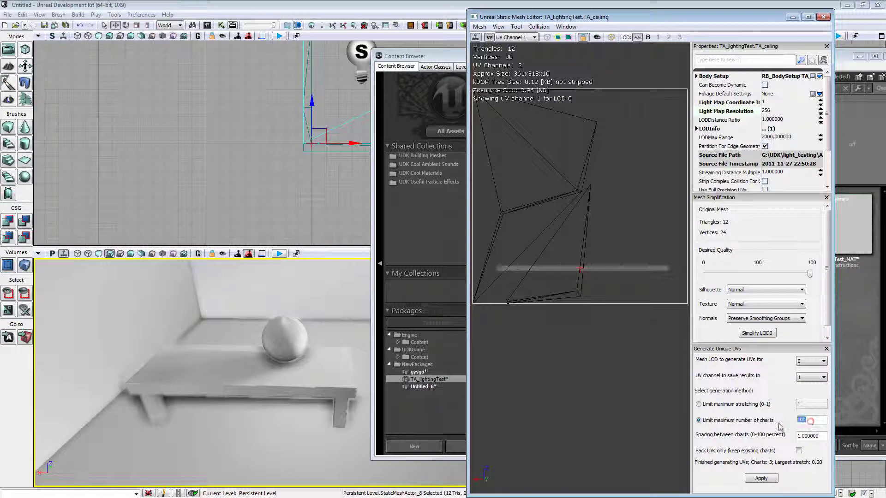
click(768, 480)
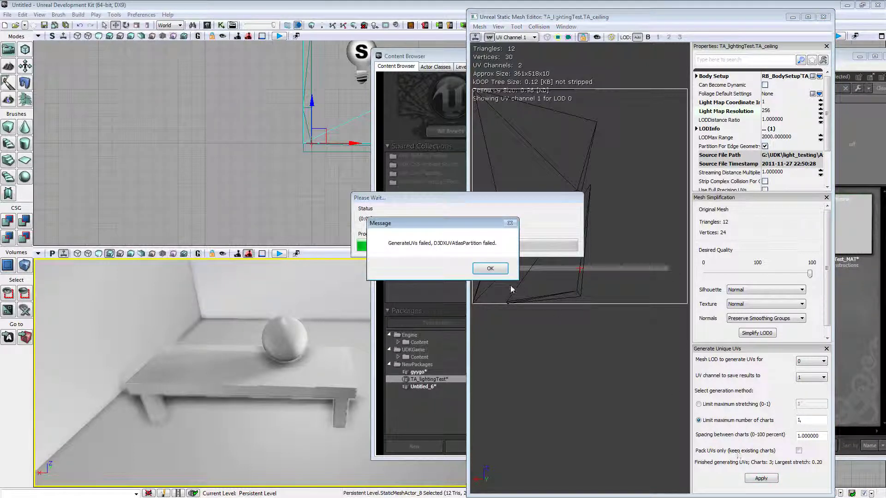
click(490, 269)
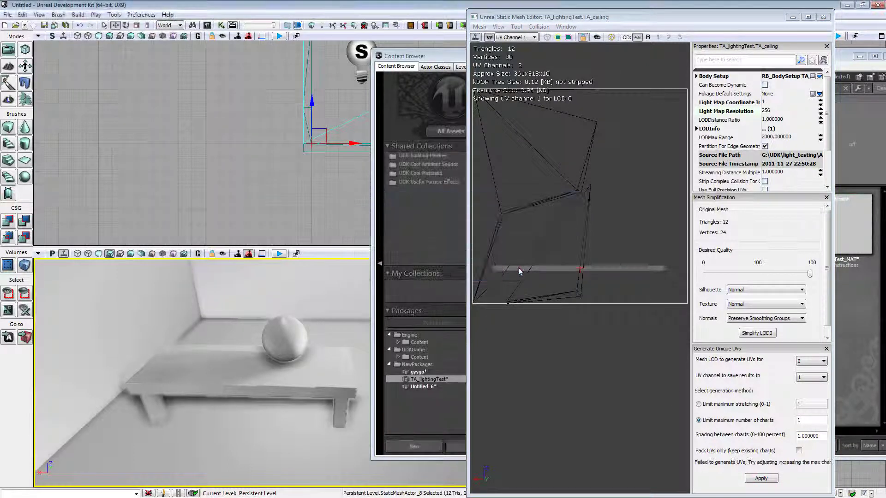
Step: Try generating the ceiling's unique UVs with the maximum number of charts set to 2
double_click(807, 420)
text(2)
click(761, 478)
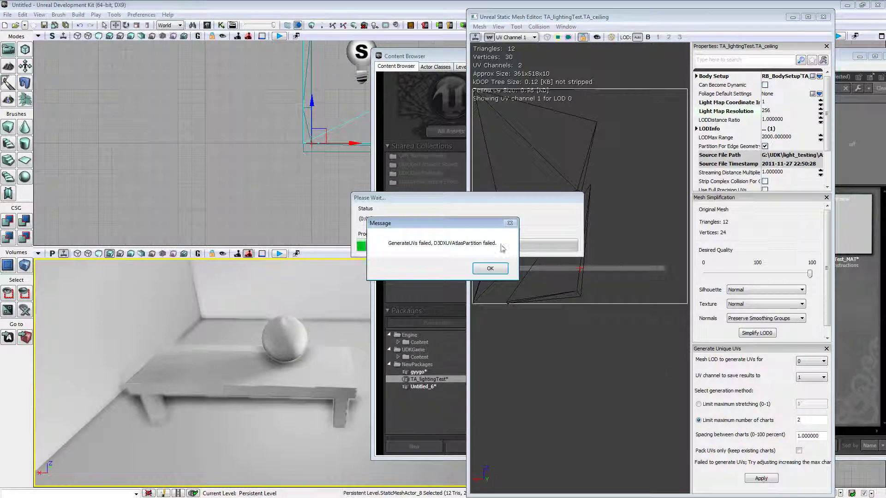
click(490, 269)
Step: Generate the ceiling's unique UVs with the maximum number of charts set to 5
click(816, 420)
key(BackSpace)
text(5)
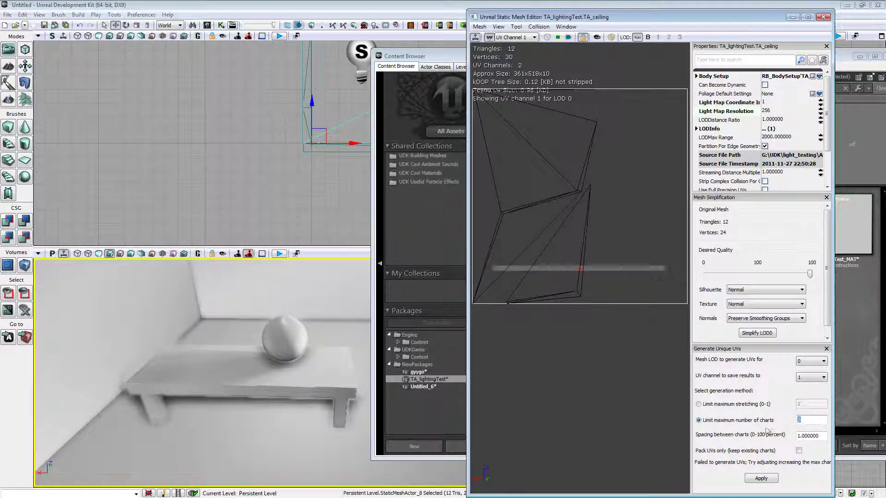
click(762, 479)
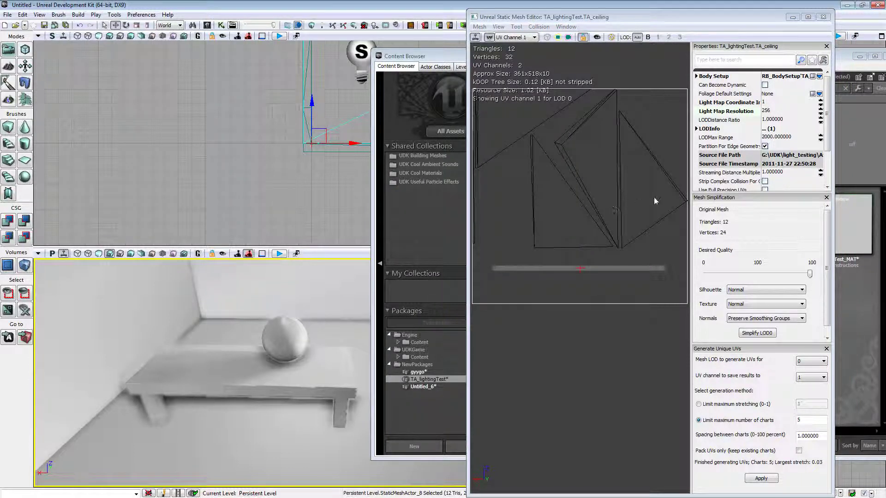
Step: Regenerate the ceiling's unique UVs with a maximum of 100 charts and close the Static Mesh Editor
click(804, 423)
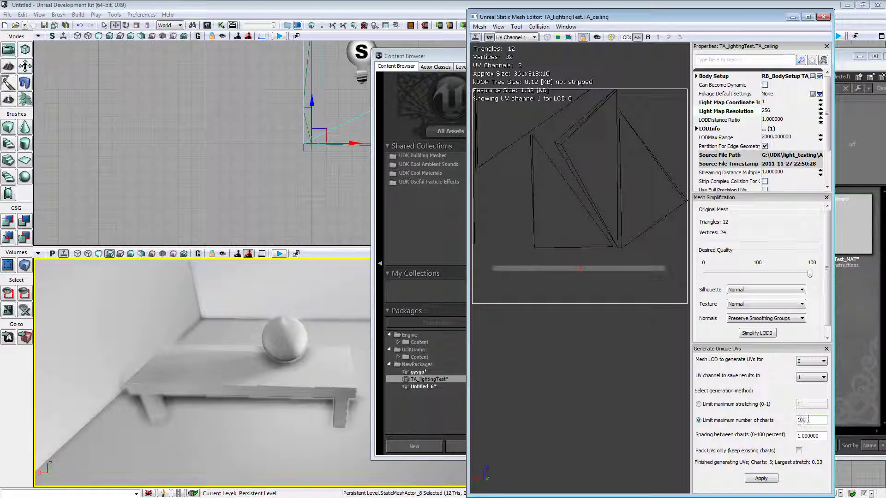
click(750, 479)
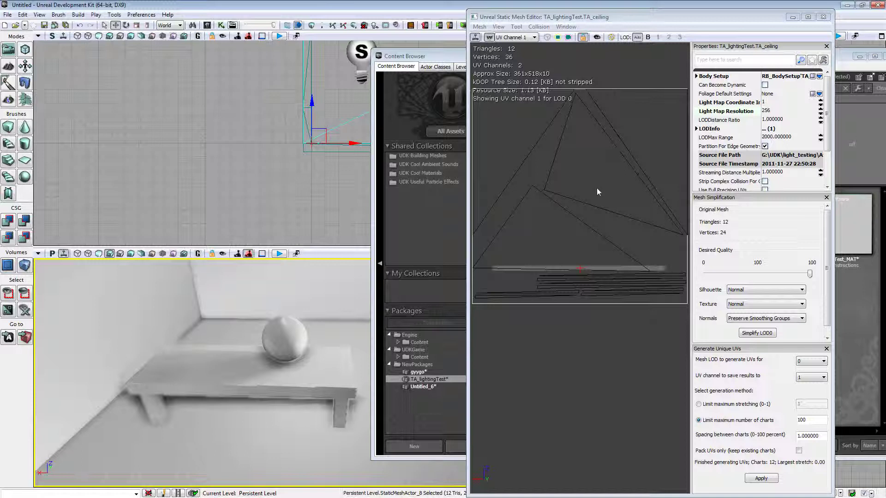
click(825, 17)
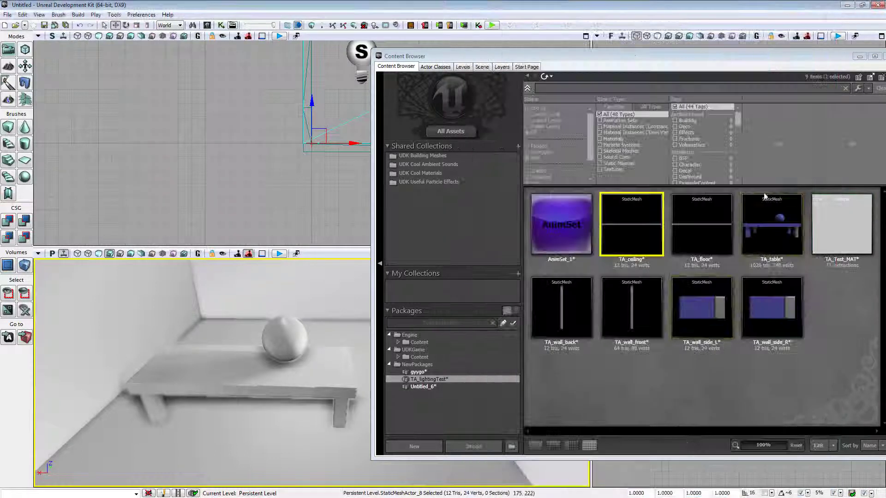
Step: Generate unique UVs in channel 1 for the TA_floor mesh with maximum stretching 0.5, then close its editor
double_click(680, 237)
click(480, 27)
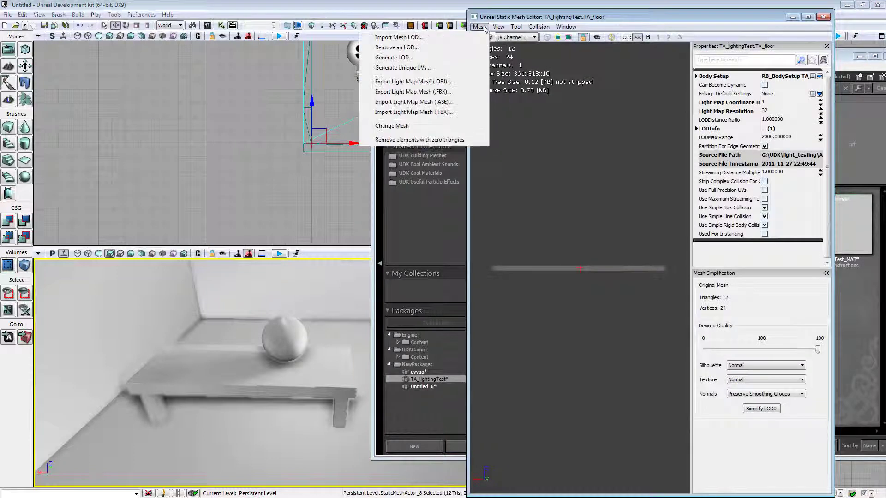
click(443, 68)
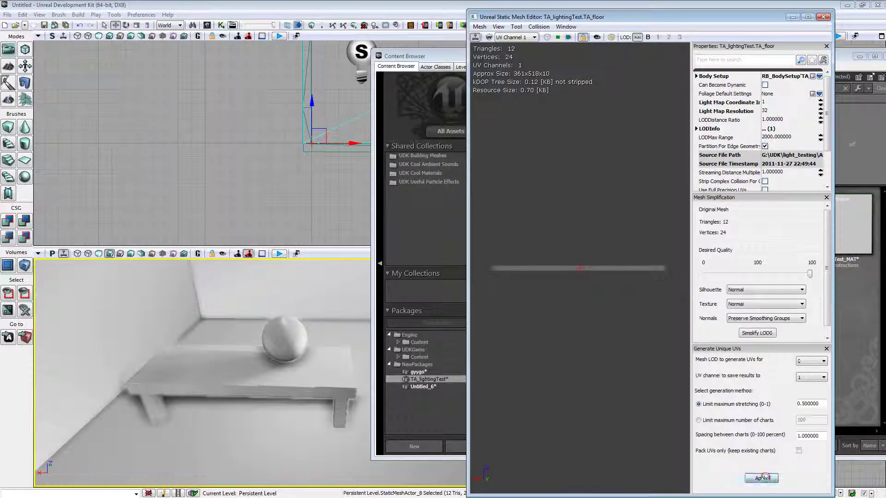
click(762, 478)
click(825, 17)
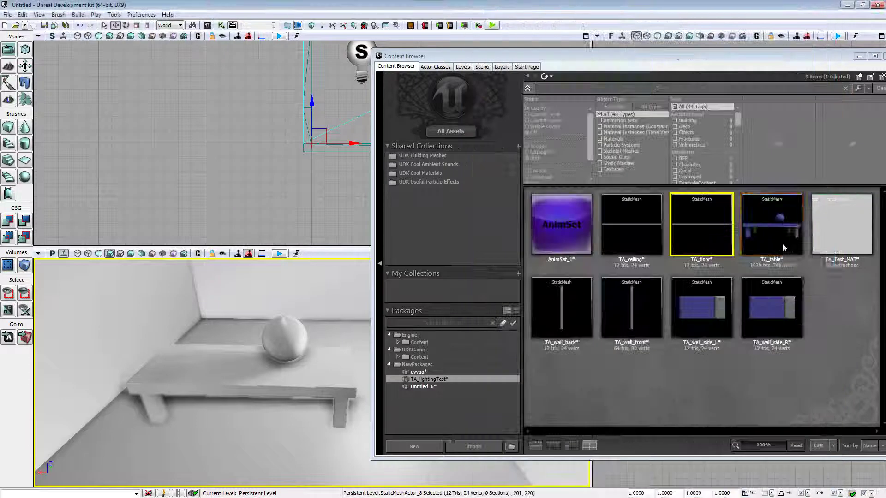
Step: Set the TA_wall_back mesh's Light Map Resolution to 256, generate its unique UVs in channel 1 and close its editor
double_click(562, 307)
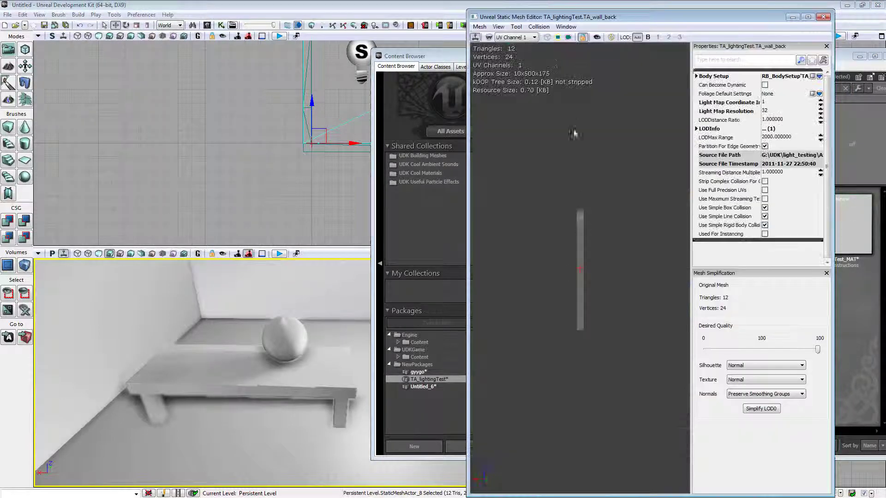
click(779, 111)
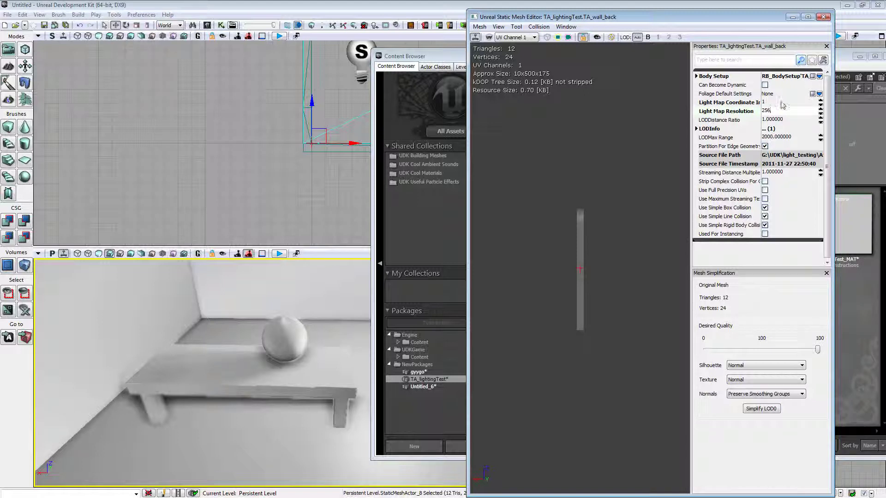
click(497, 29)
mouse_move(480, 27)
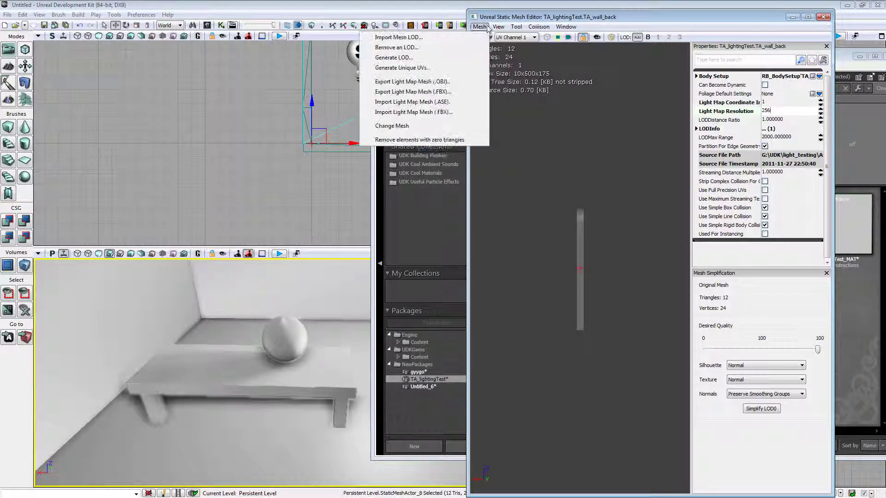
click(454, 68)
click(767, 478)
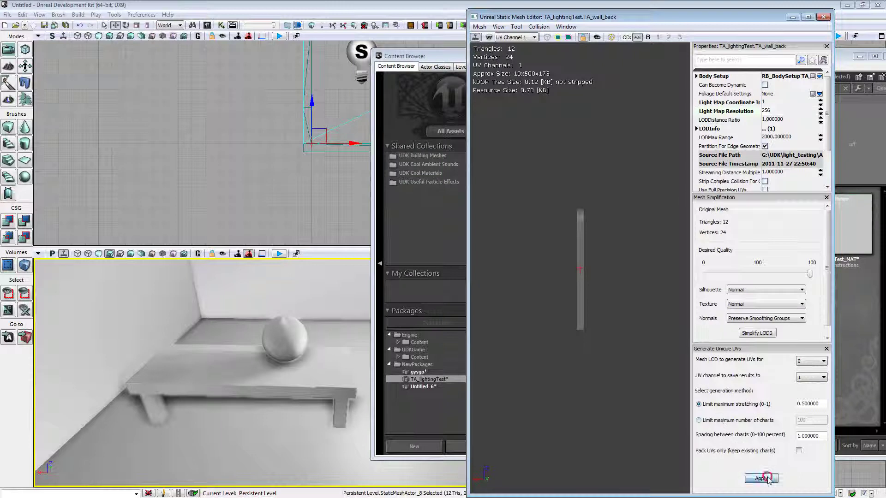
click(823, 17)
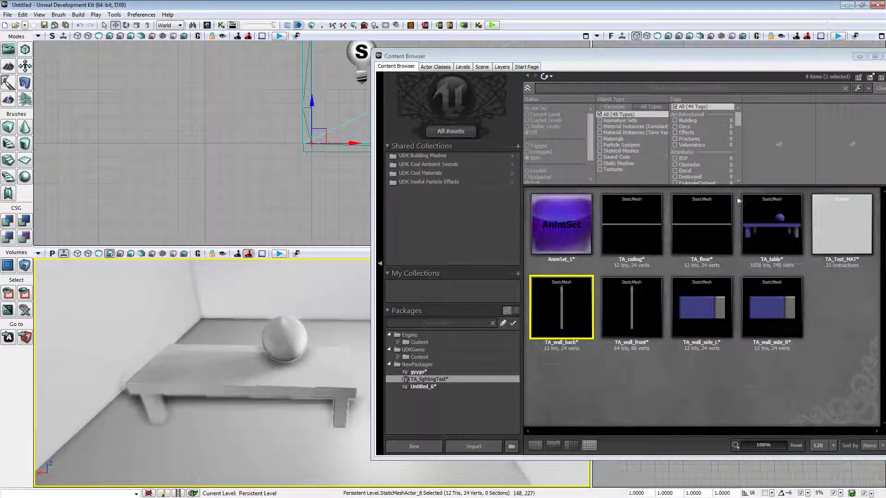
Step: Set the TA_floor mesh's Light Map Resolution to 256 and close its editor
double_click(713, 231)
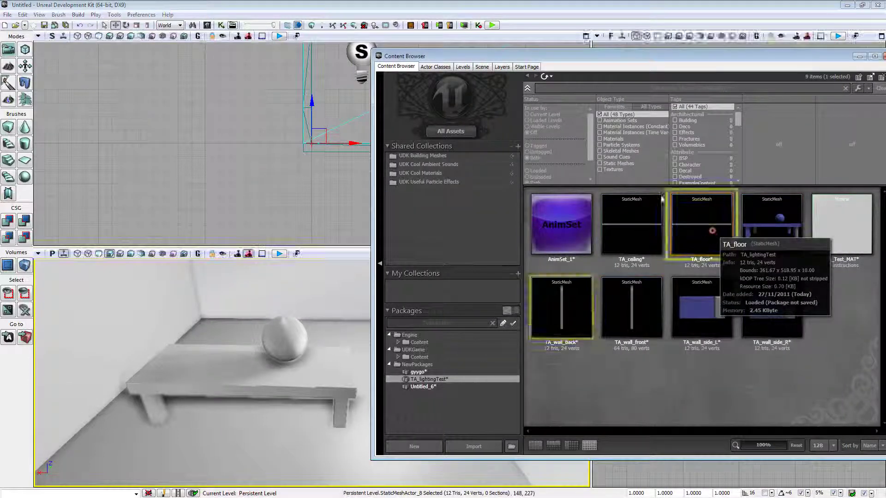
click(778, 111)
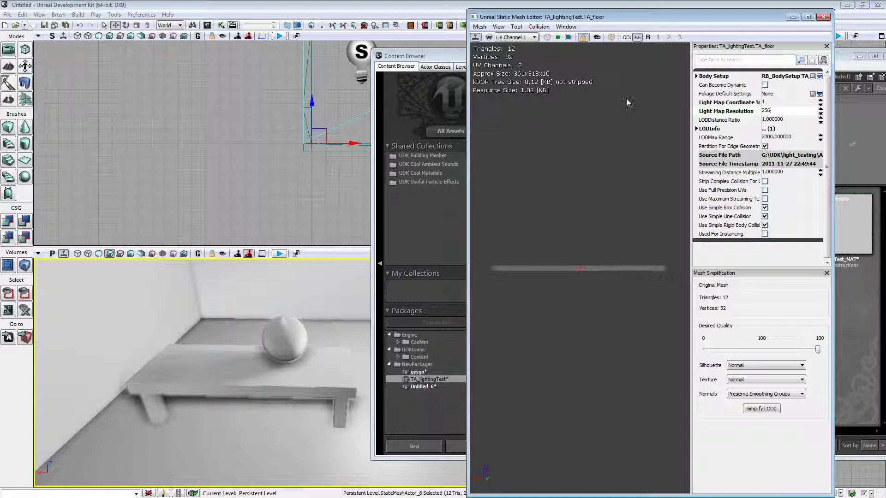
click(823, 16)
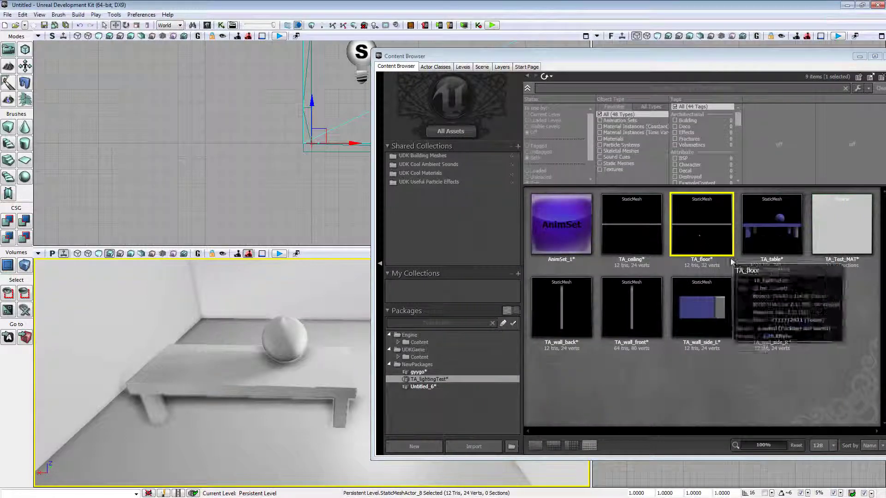
Step: Set the TA_wall_front mesh's Light Map Resolution to 256, generate its unique UVs in channel 1 and close its editor
double_click(649, 302)
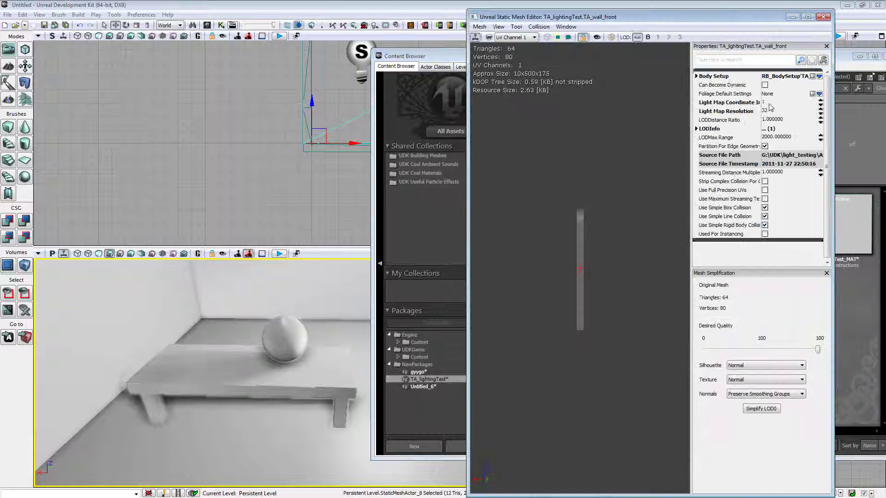
click(767, 111)
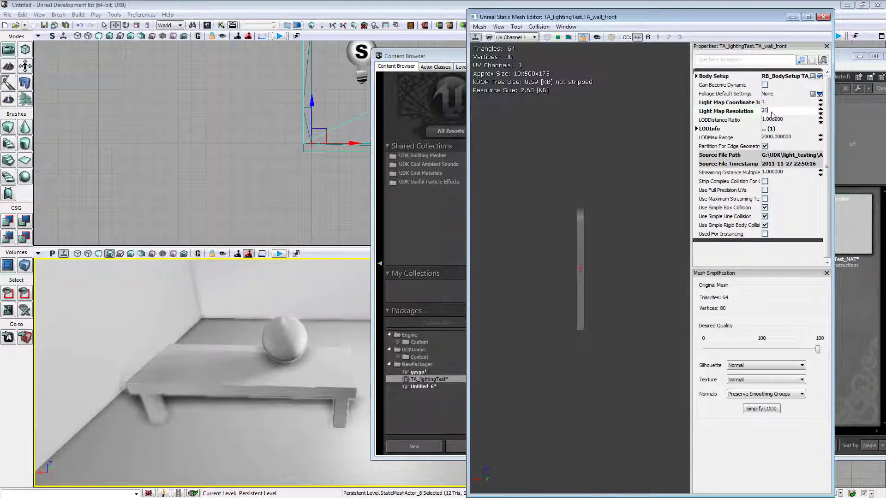
click(480, 26)
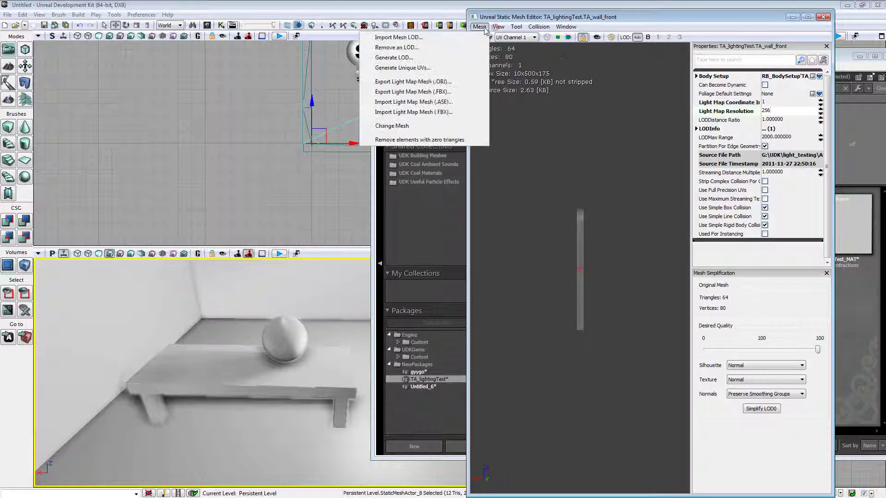
click(464, 70)
click(760, 478)
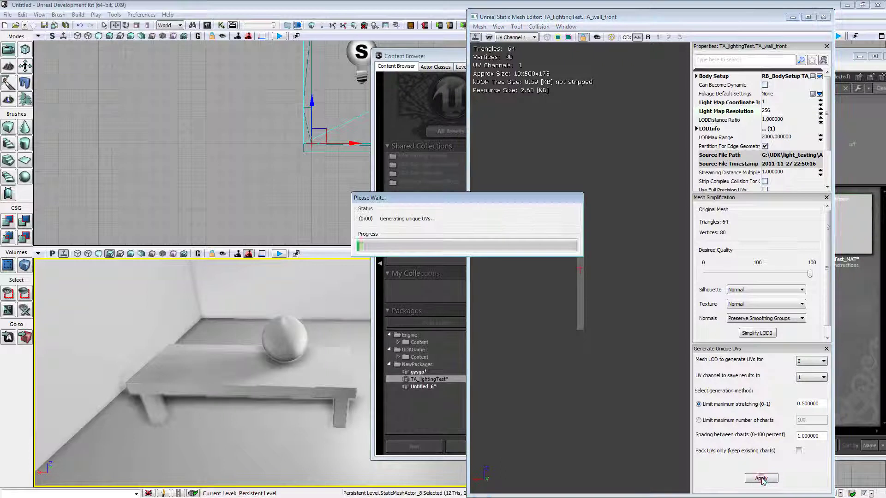
click(823, 16)
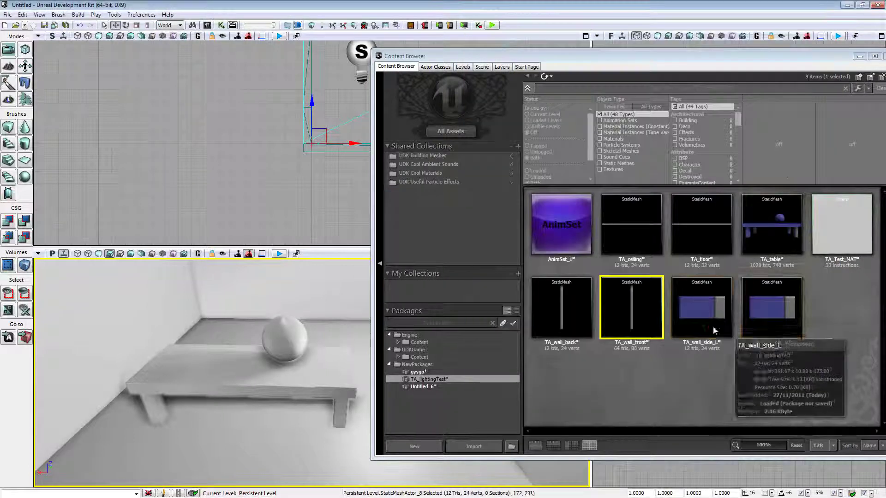
Step: Set the TA_wall_side_L mesh's Light Map Resolution to 256, generate its unique UVs in channel 1 and close its editor
double_click(701, 307)
click(764, 112)
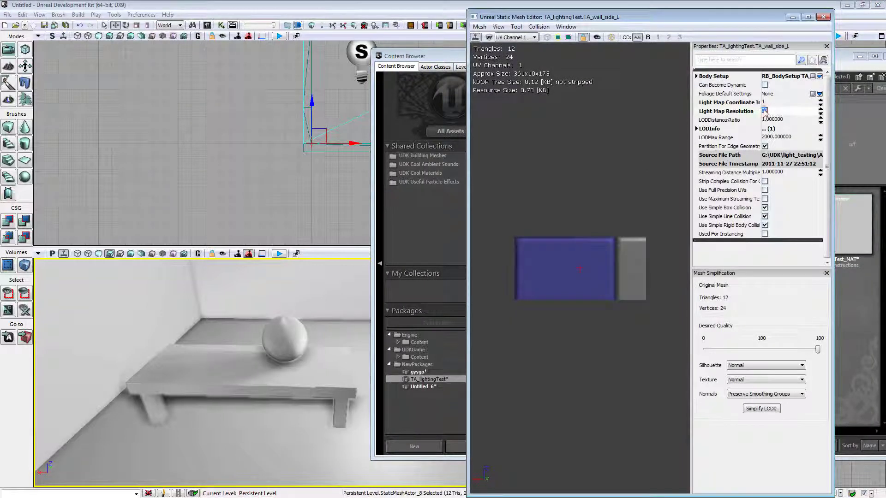
click(480, 27)
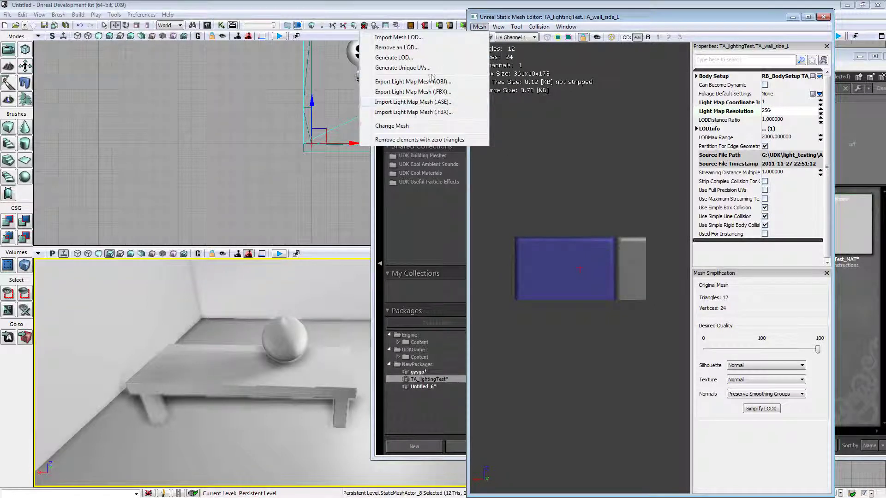
click(402, 68)
click(762, 478)
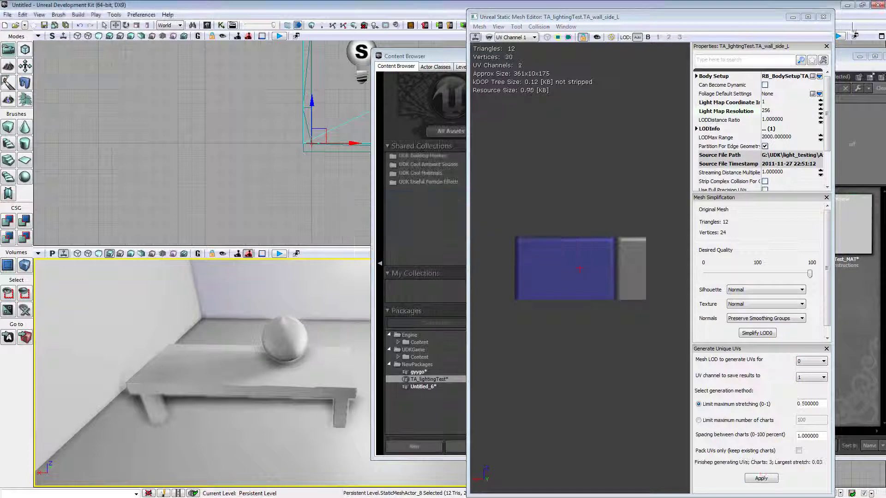
click(823, 16)
Step: Generate the TA_wall_side_R mesh's unique UVs in channel 1, set its Light Map Resolution to 256 and close its editor
double_click(776, 302)
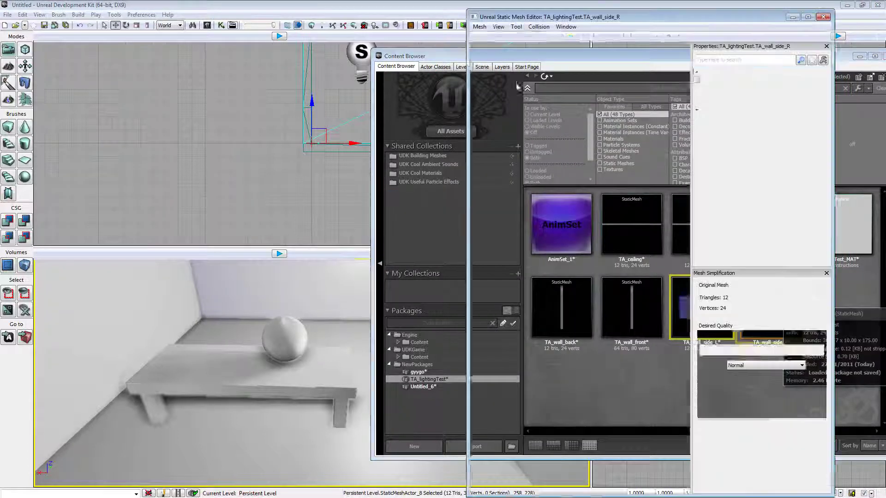
click(498, 27)
mouse_move(486, 28)
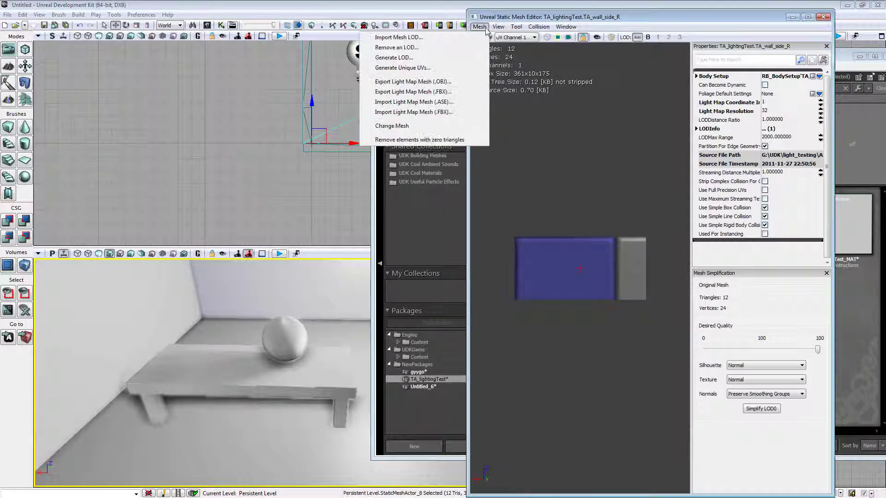
click(421, 67)
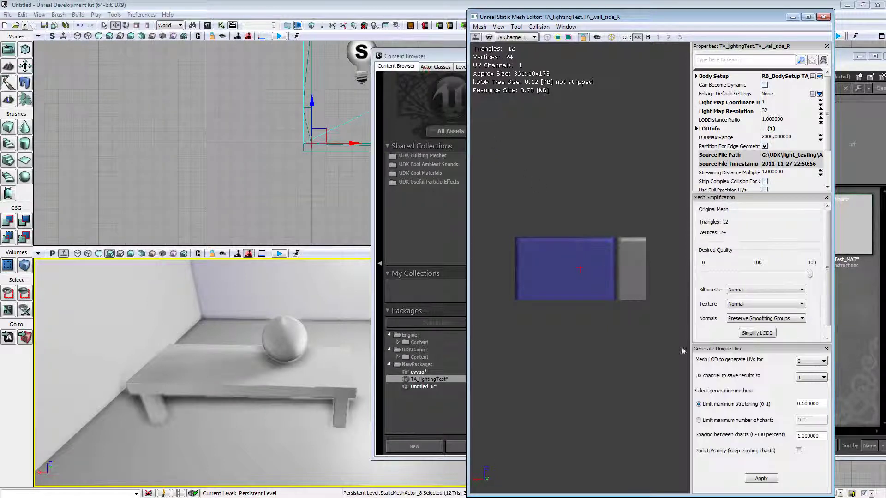
click(761, 479)
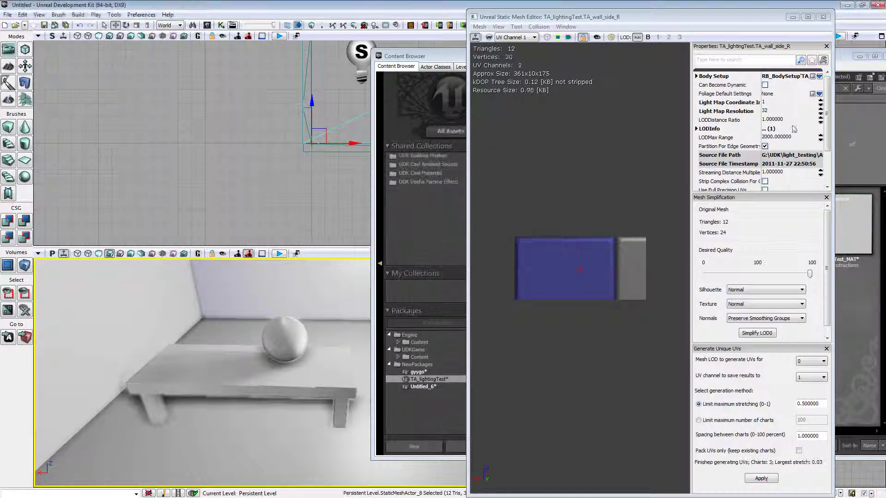
click(785, 113)
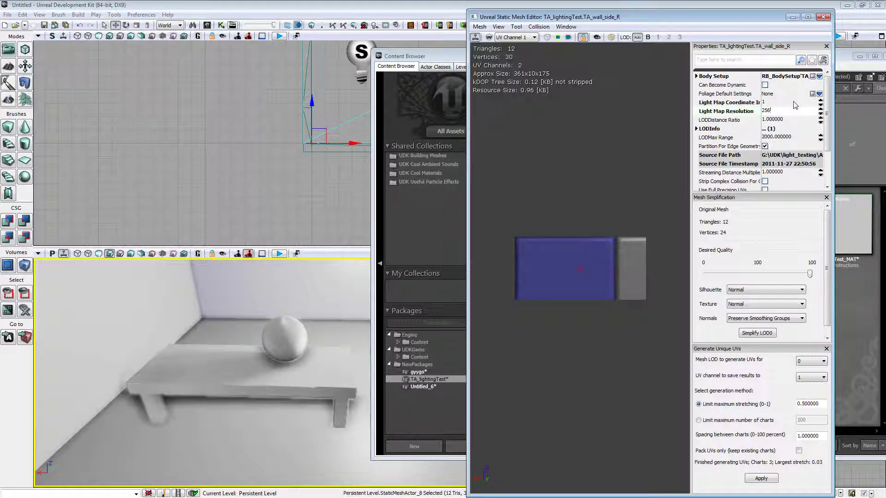
click(823, 18)
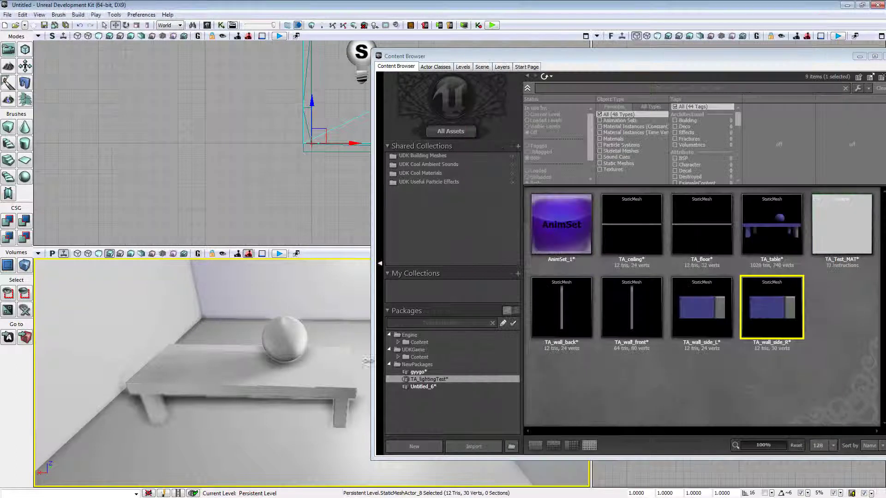
Step: Rebuild the level's lighting with the updated meshes and dismiss the Map Check report
right_drag(318, 370, 300, 380)
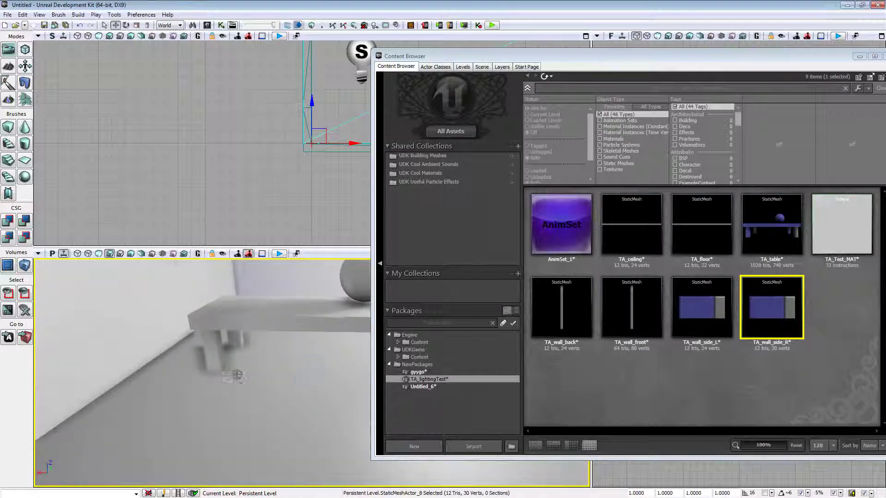
drag(236, 376, 228, 379)
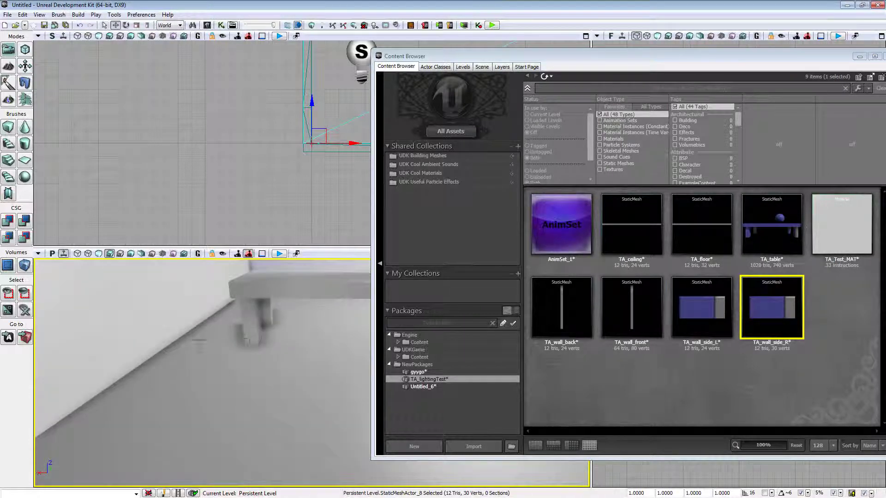
drag(246, 341, 237, 340)
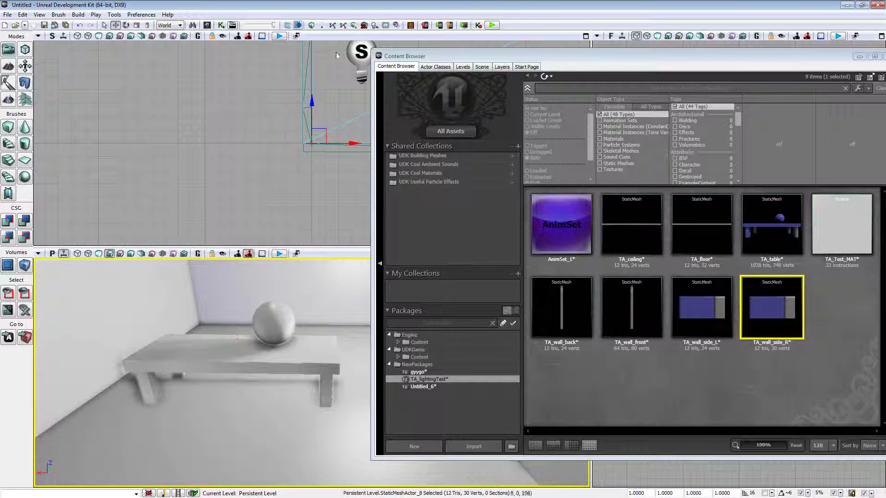
click(363, 25)
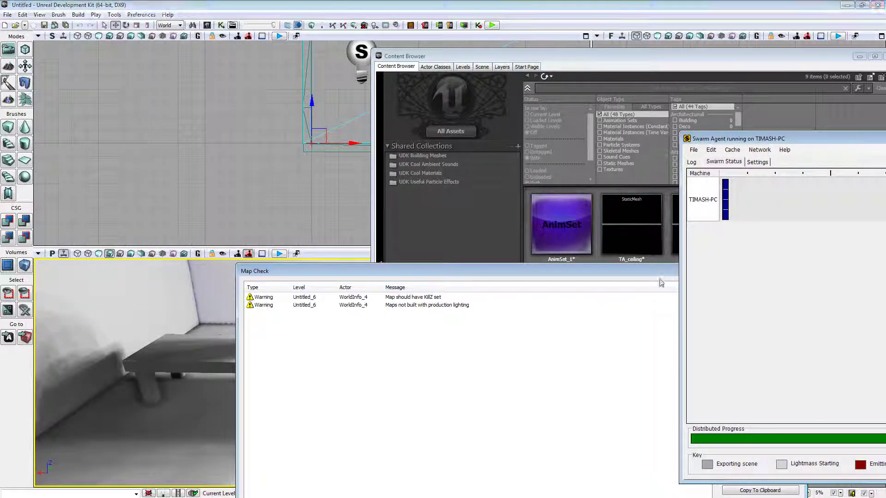
click(674, 367)
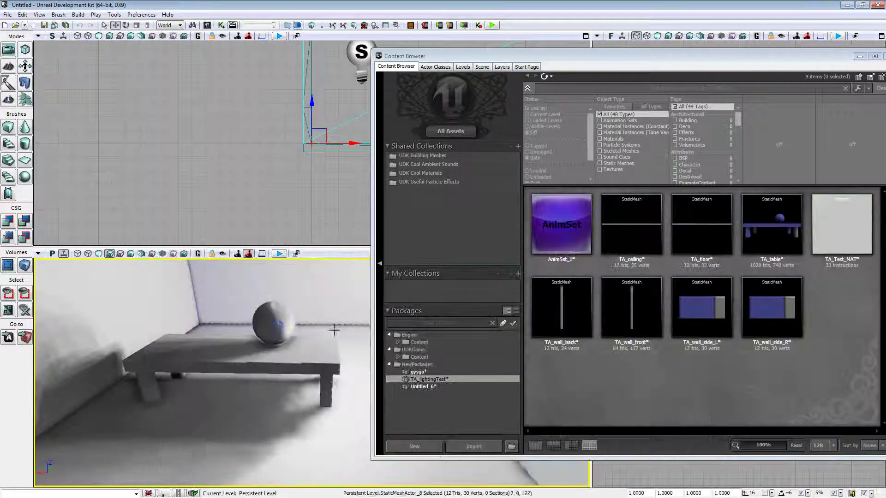
Step: Examine the rebuilt shadows of the table and sphere on the walls and floor of the room
right_drag(334, 330, 212, 322)
drag(212, 322, 229, 328)
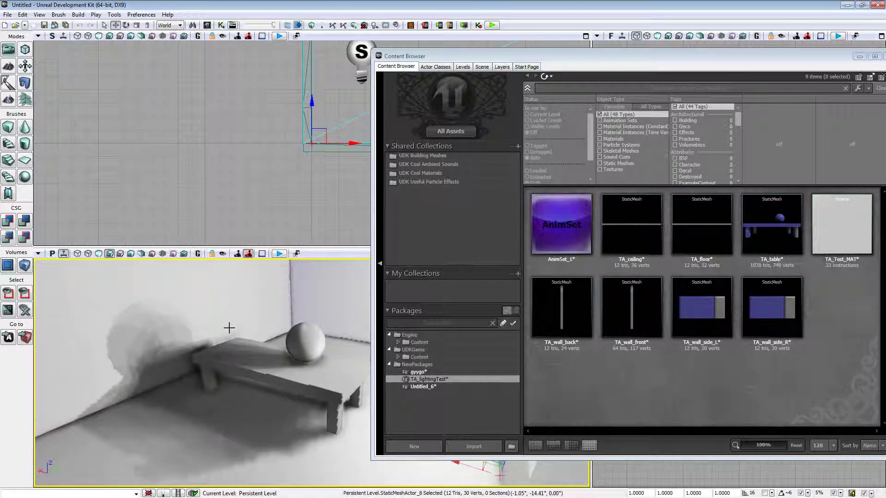
right_drag(287, 385, 372, 374)
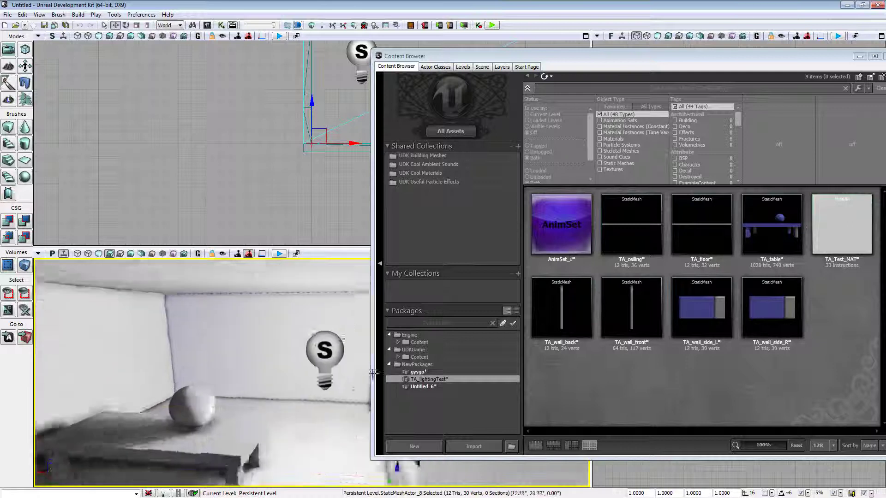
drag(373, 374, 301, 414)
right_drag(301, 413, 247, 452)
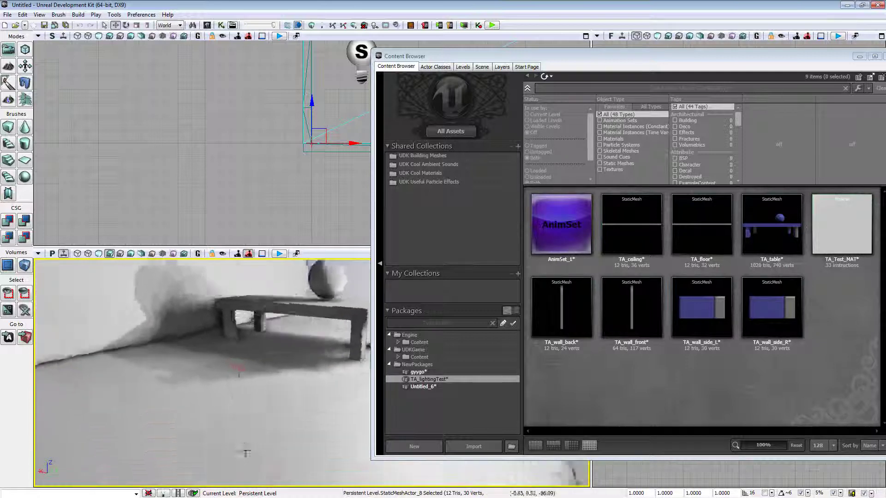
drag(247, 454, 188, 434)
drag(242, 405, 314, 371)
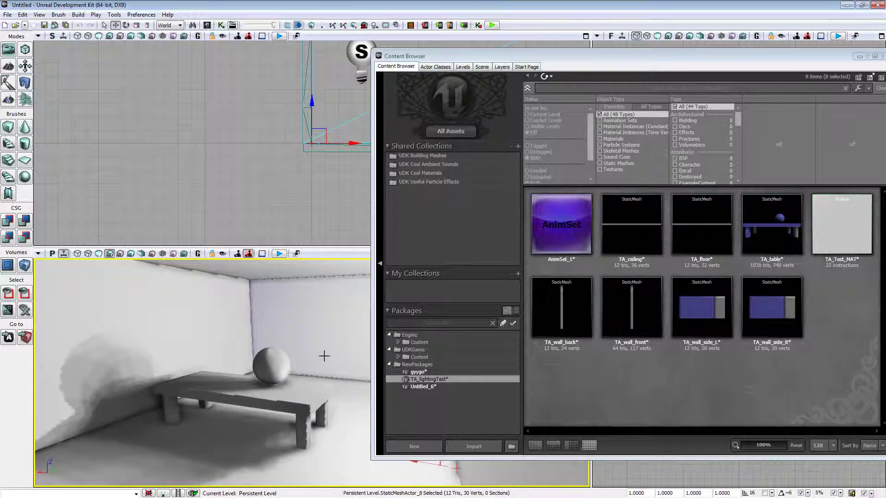
drag(294, 366, 194, 347)
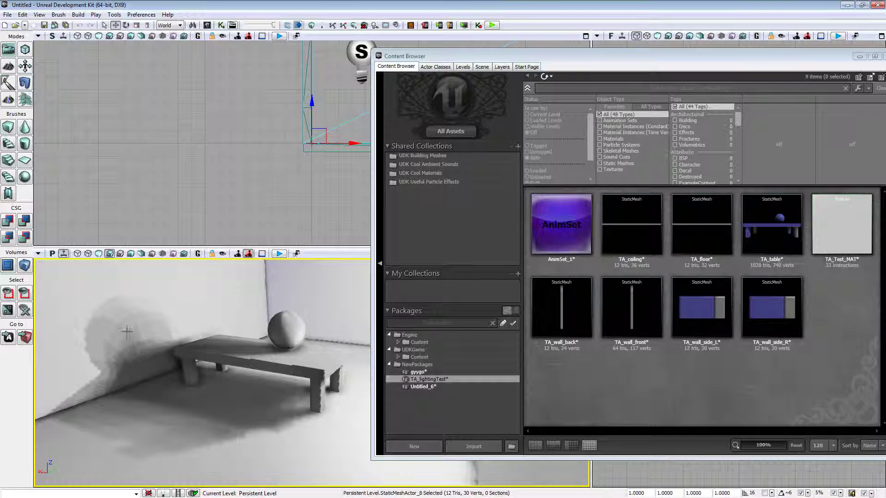
drag(133, 322, 225, 324)
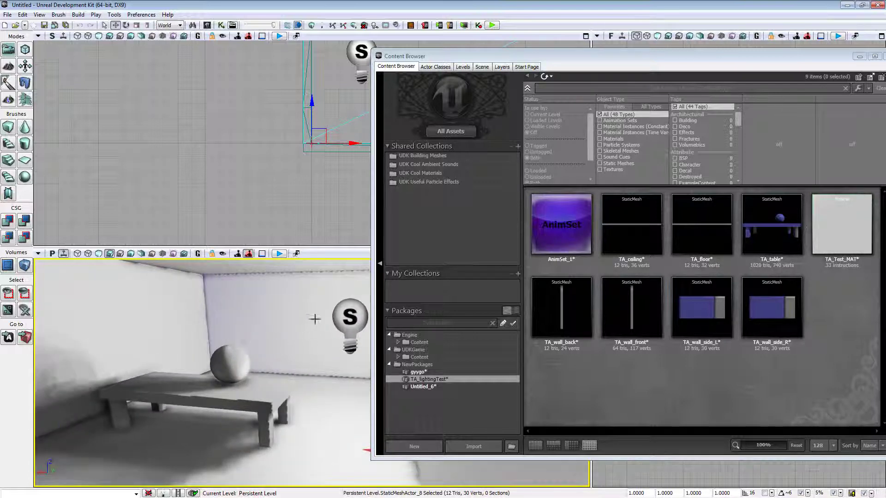
mouse_move(140, 372)
mouse_down()
mouse_move(177, 372)
mouse_move(149, 372)
mouse_up()
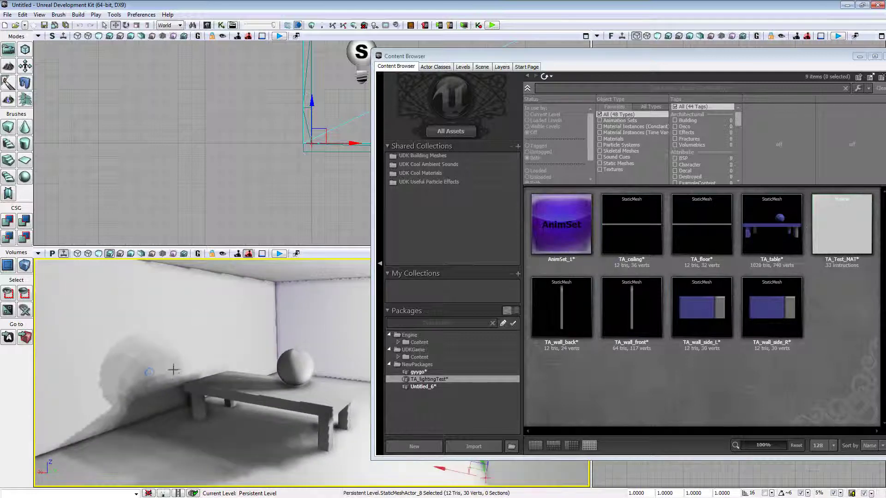
click(39, 15)
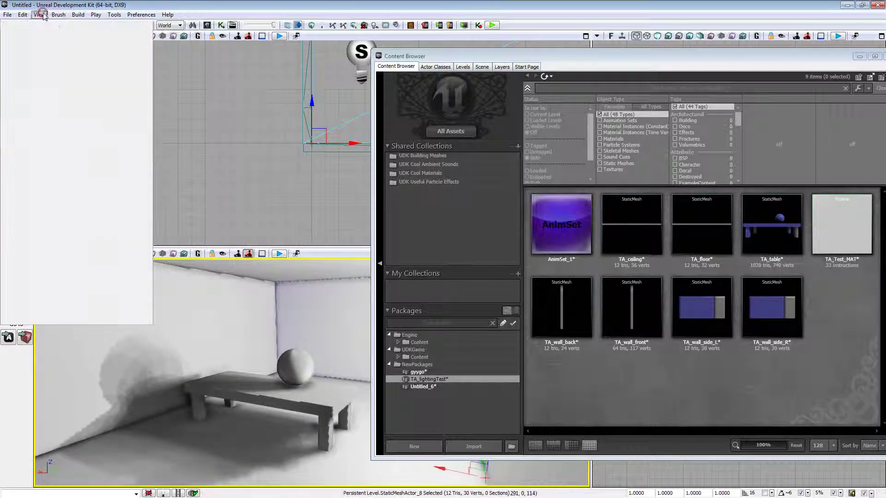
click(42, 14)
Step: Set the Lightmass Indirect Lighting Scale of the room's point light to 0.2
right_drag(196, 370, 292, 388)
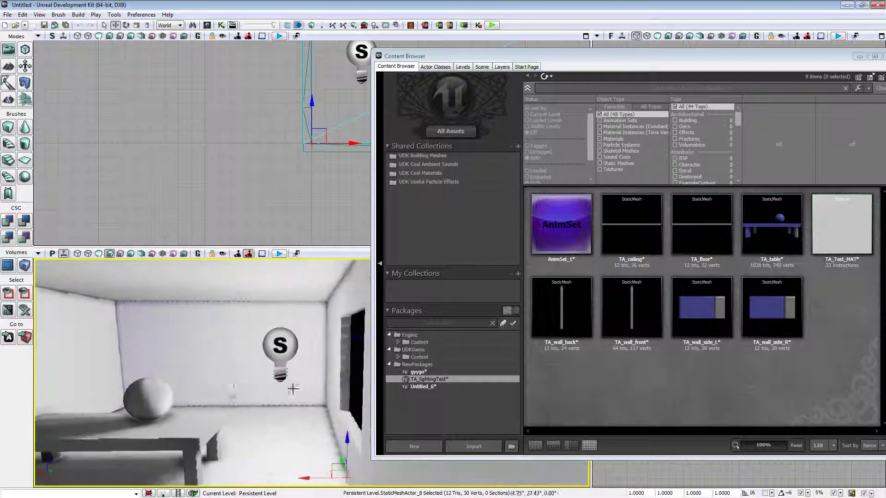
click(277, 349)
double_click(277, 349)
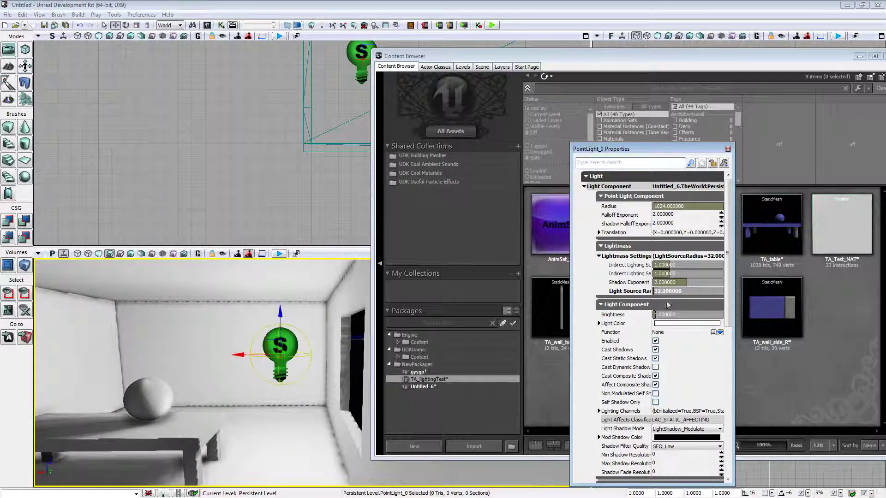
click(679, 267)
text(0)
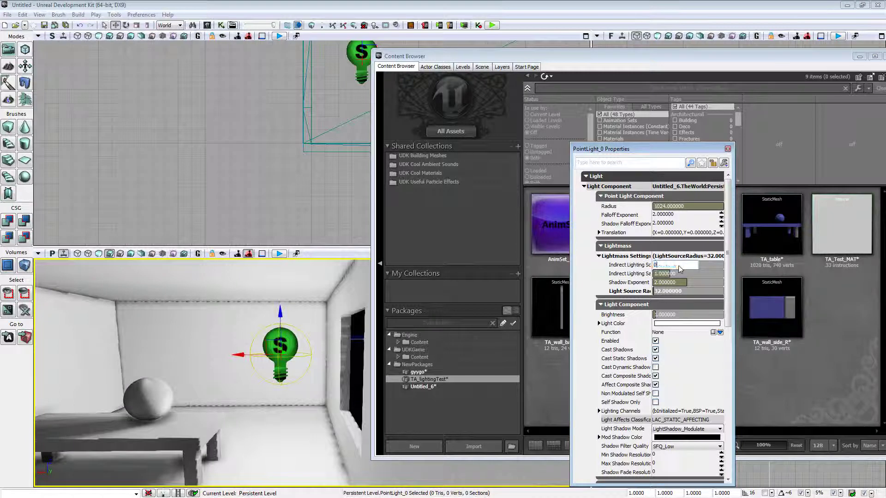
text(.2)
key(Return)
Step: Rebuild the level's lighting at Medium build quality and dismiss the Map Check report
right_drag(167, 382, 145, 396)
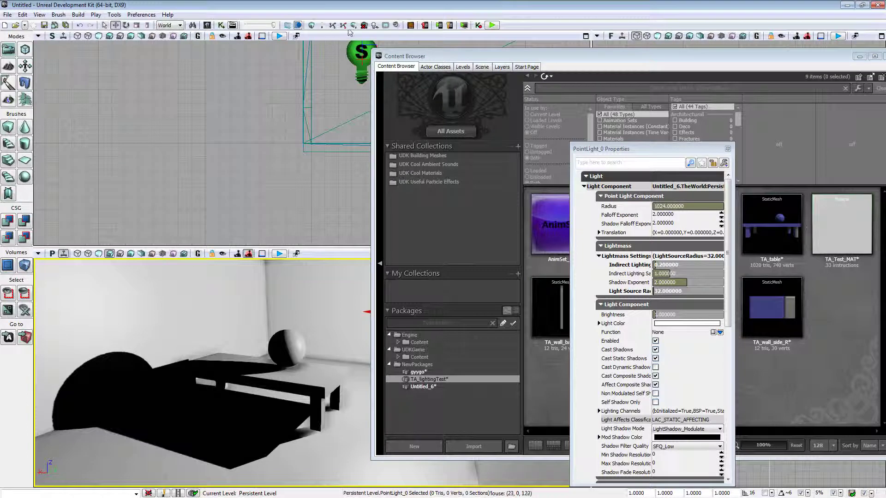
click(325, 28)
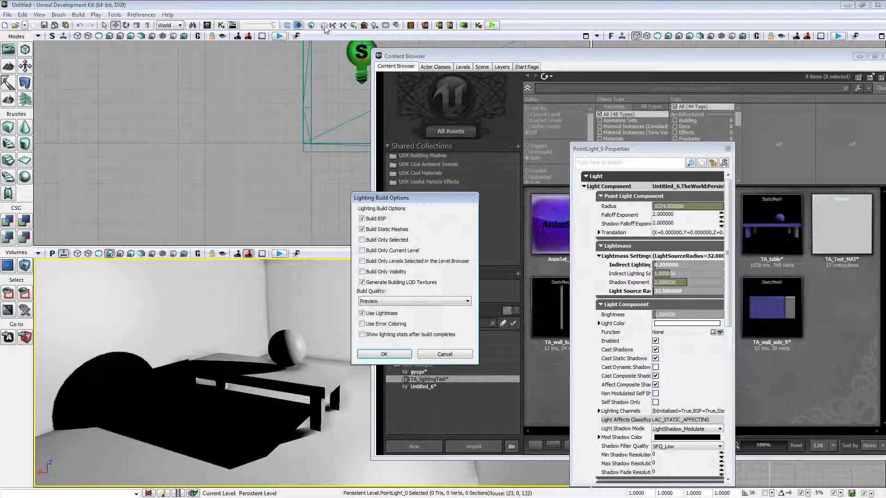
click(374, 300)
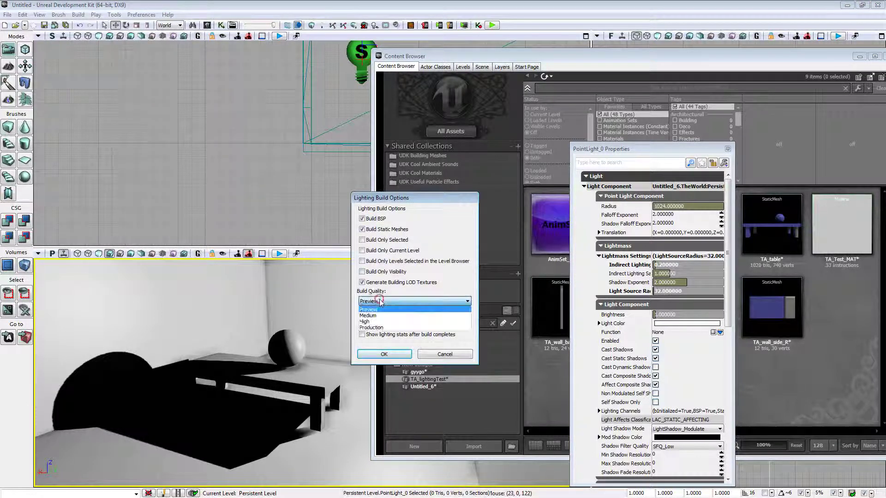
click(381, 307)
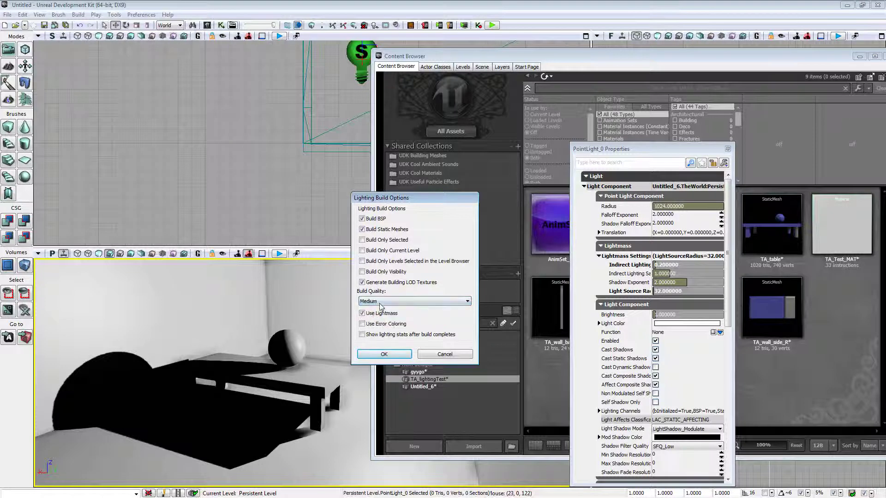
click(387, 355)
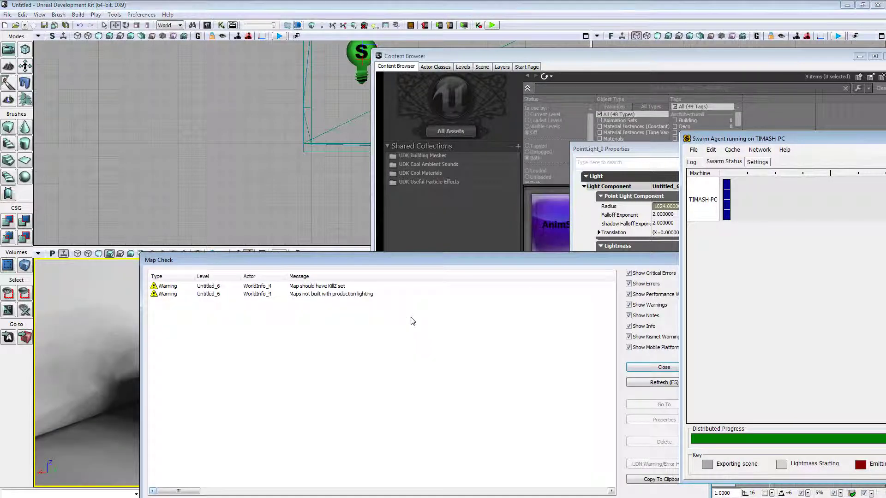
click(653, 367)
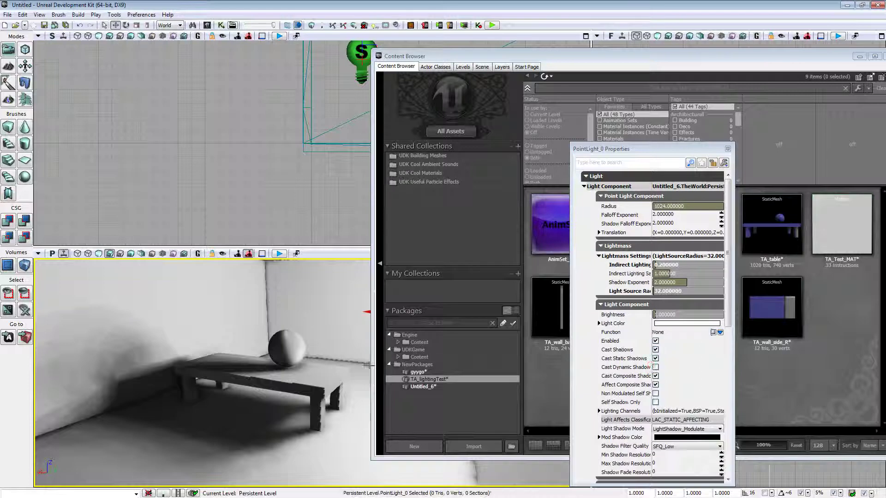
Step: Examine the Medium-quality shadows that the table and sphere cast on the side wall and floor
drag(343, 367, 231, 406)
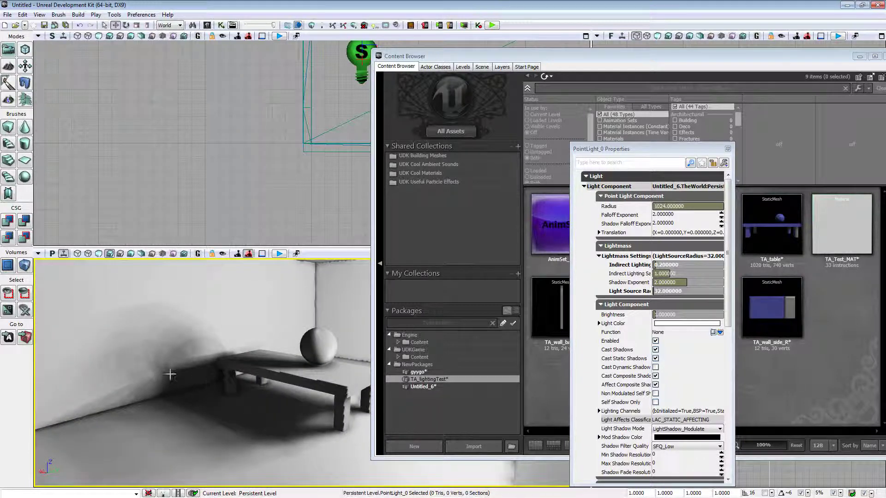
drag(190, 368, 289, 392)
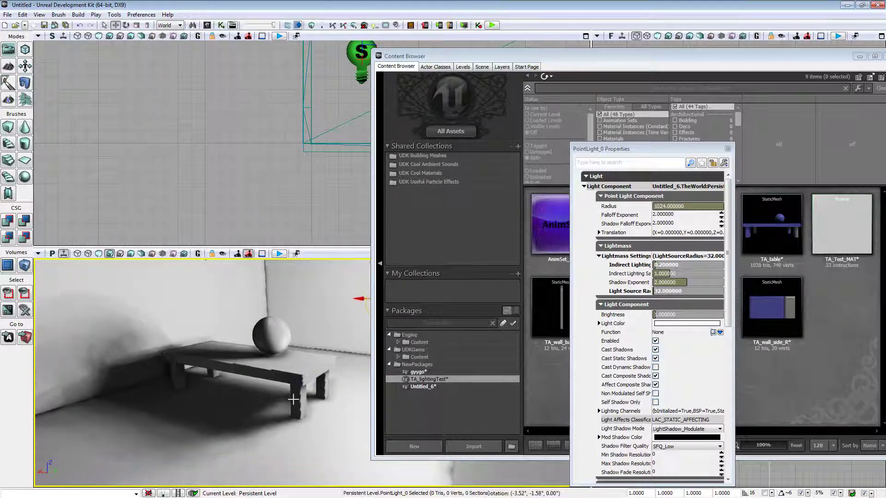
click(552, 321)
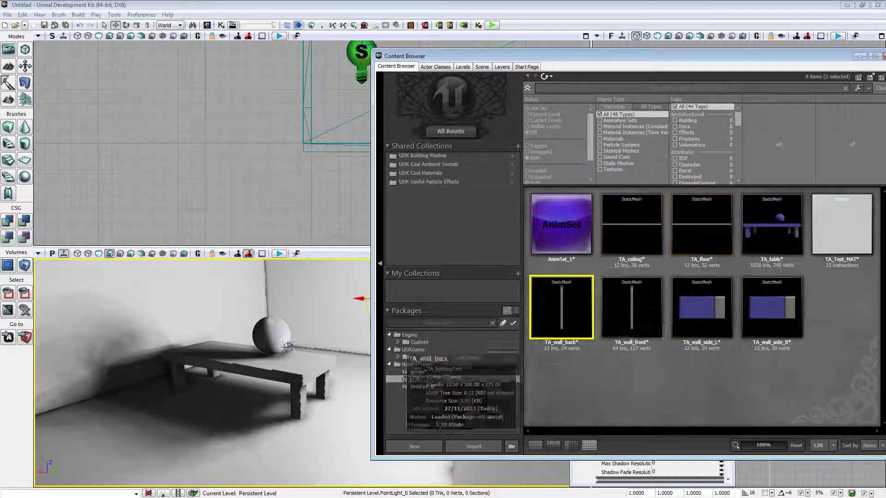
drag(295, 349, 279, 339)
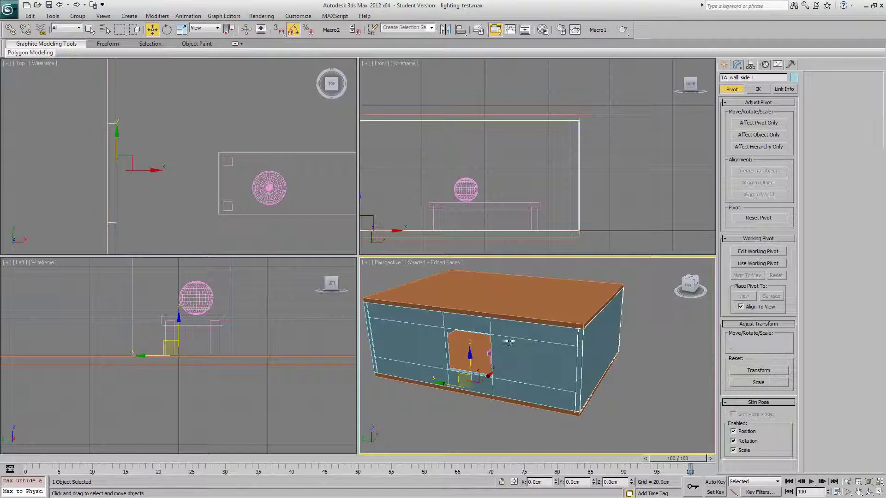
Step: In 3ds Max, hide the TA_wall_side_L wall and every other object except TA_table
key(Delete)
click(523, 343)
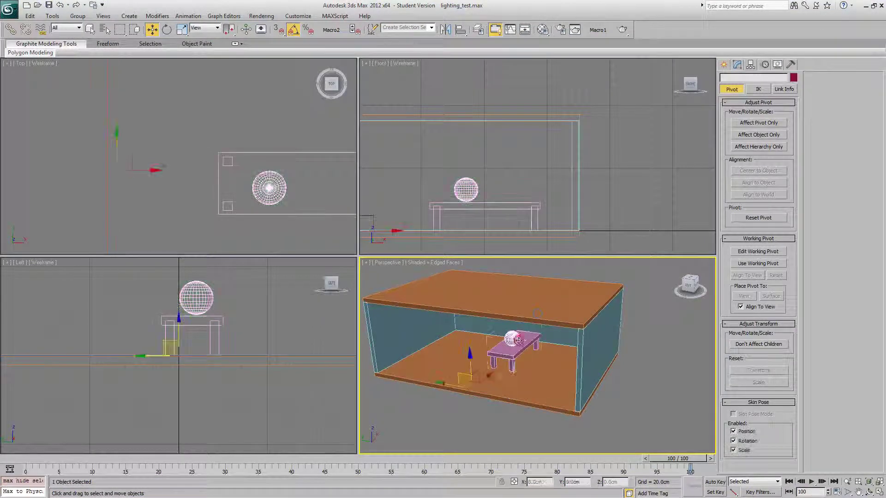
key(alt+h)
alt+middle_drag(577, 308, 563, 318)
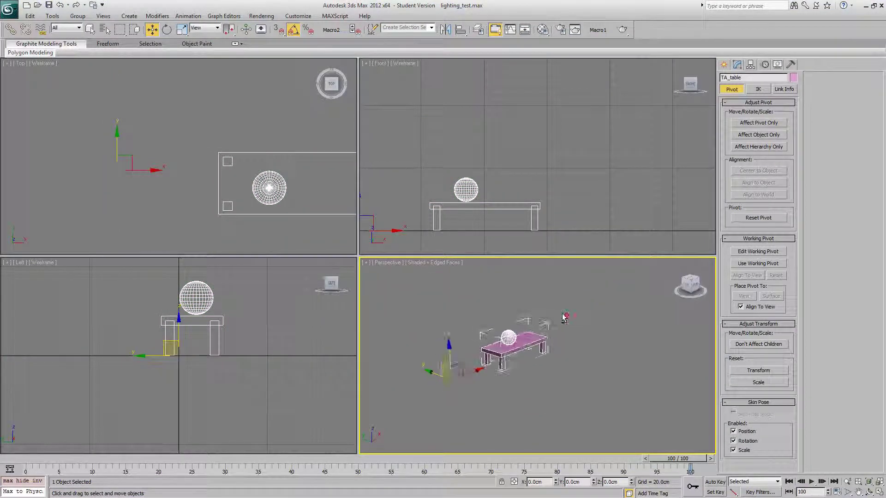
scroll(582, 303, up, 5)
scroll(589, 295, down, 5)
Step: Add a second Unwrap UVW modifier to TA_table and set its map channel to 2, moving the existing UVs there
click(738, 65)
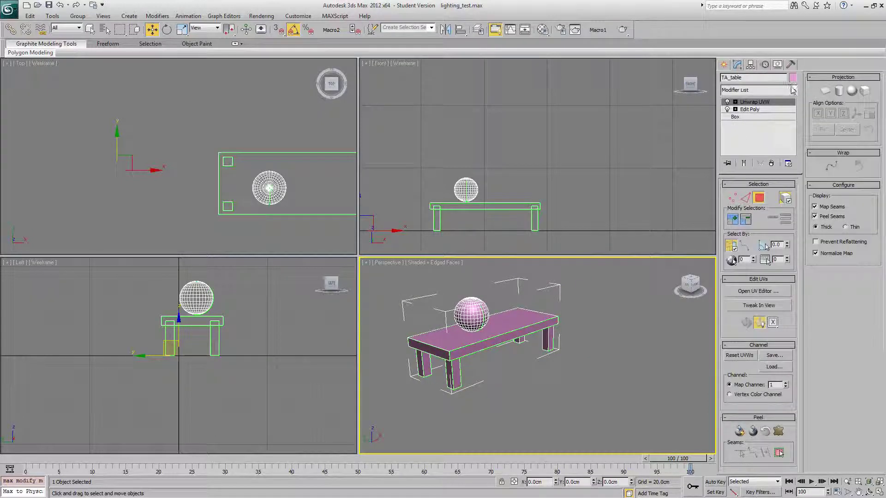
click(792, 90)
scroll(787, 348, down, 10)
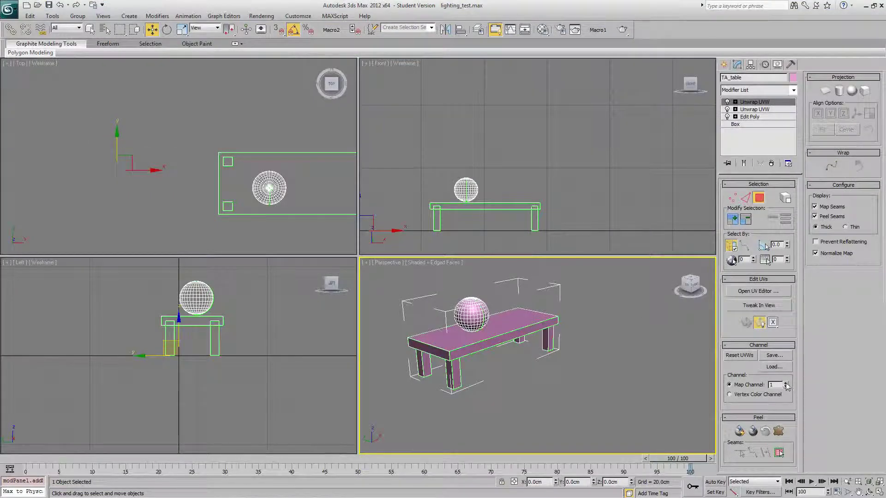
click(786, 383)
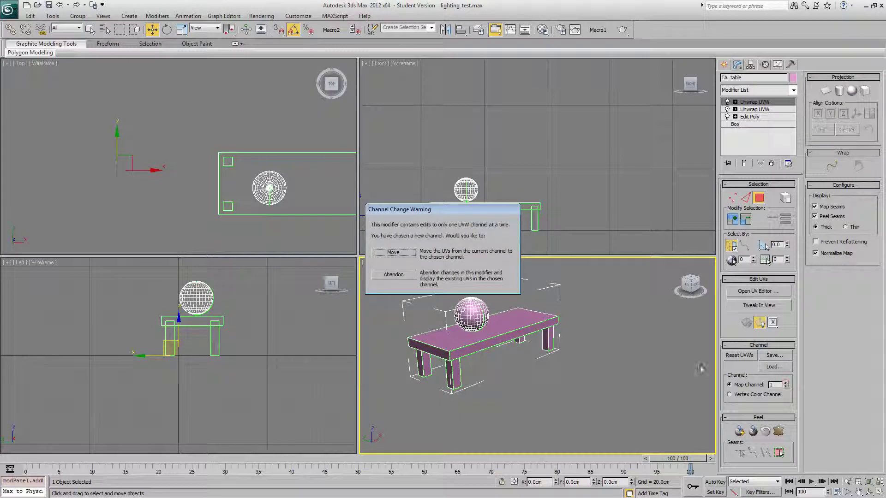
click(392, 253)
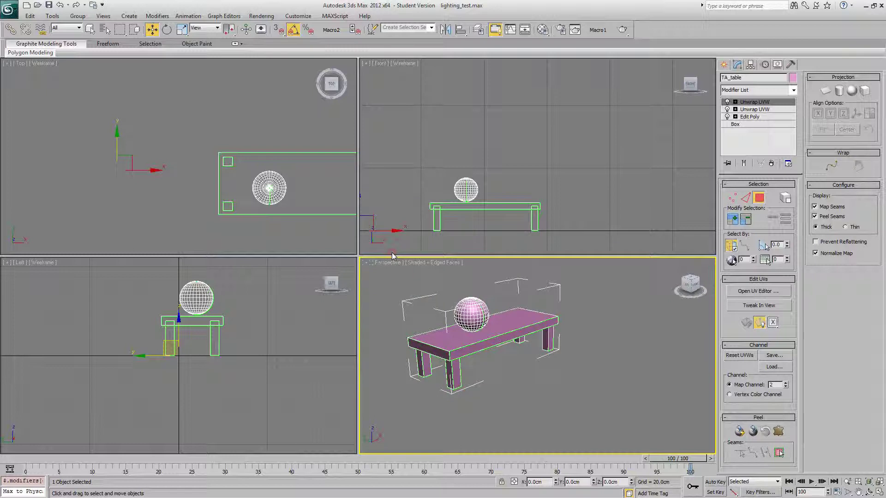
Step: Open the table's channel 2 UVs for editing and enable whole-element polygon selection in both the UV editor and the viewport
click(766, 292)
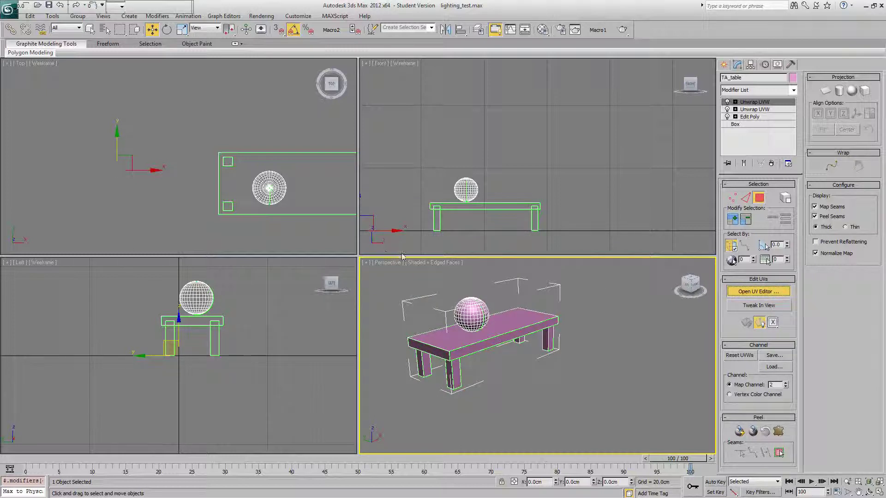
scroll(201, 191, down, 2)
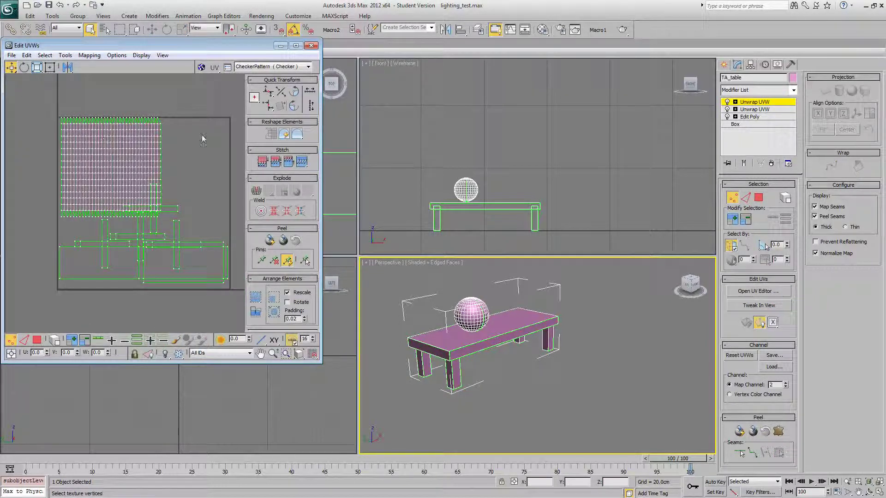
click(38, 341)
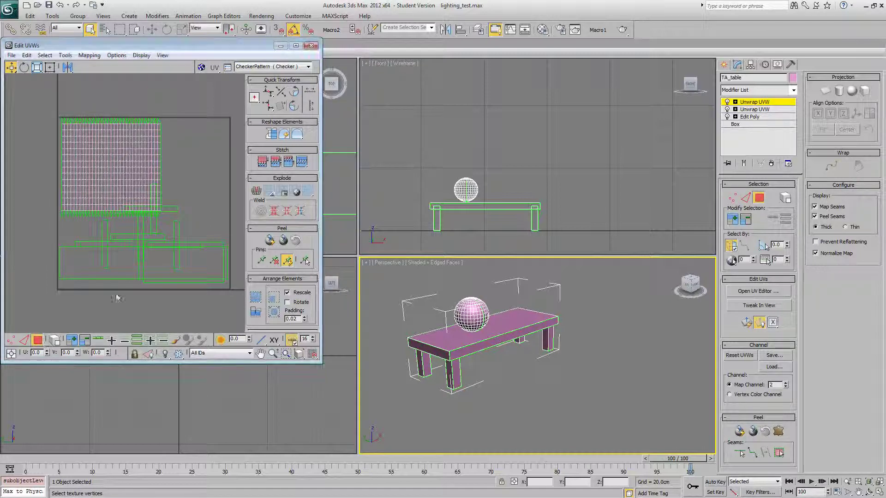
click(142, 238)
click(52, 343)
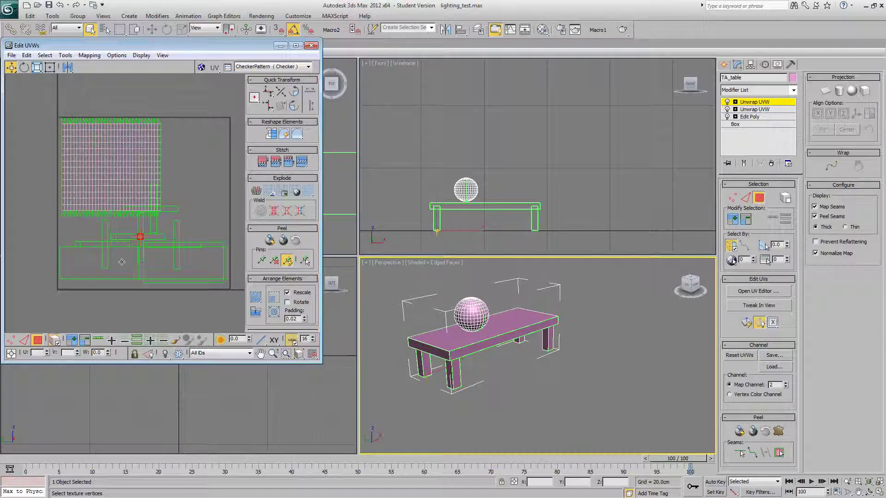
click(130, 238)
click(458, 365)
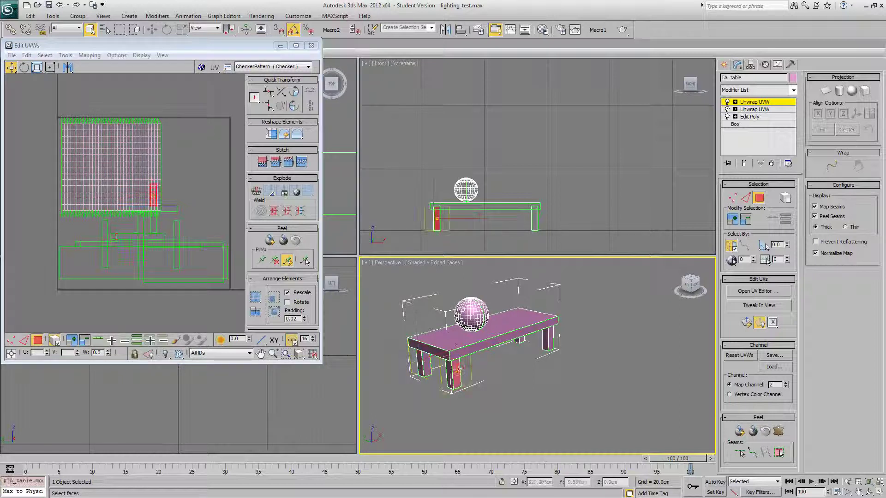
click(785, 199)
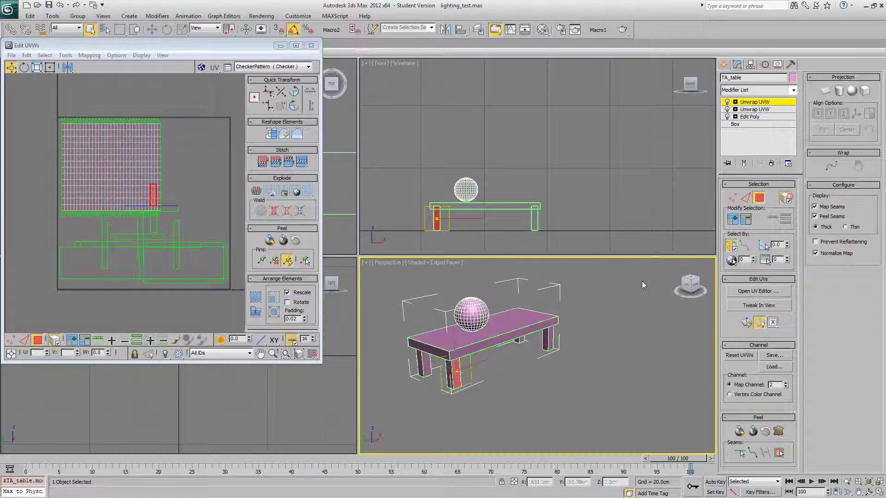
click(453, 378)
Step: Move the UV shell of the table's front leg into the empty space beside the sphere's shell
drag(152, 210, 194, 147)
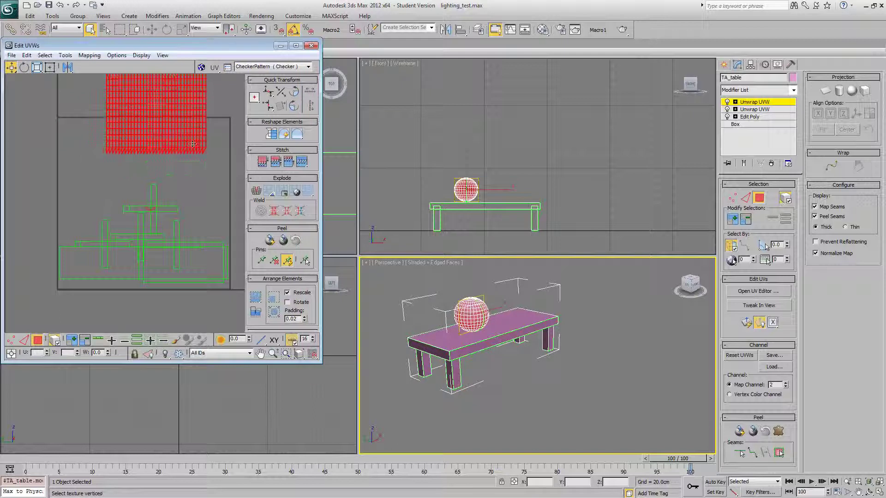
key(ctrl+z)
click(172, 209)
drag(171, 209, 209, 143)
key(ctrl+z)
click(455, 375)
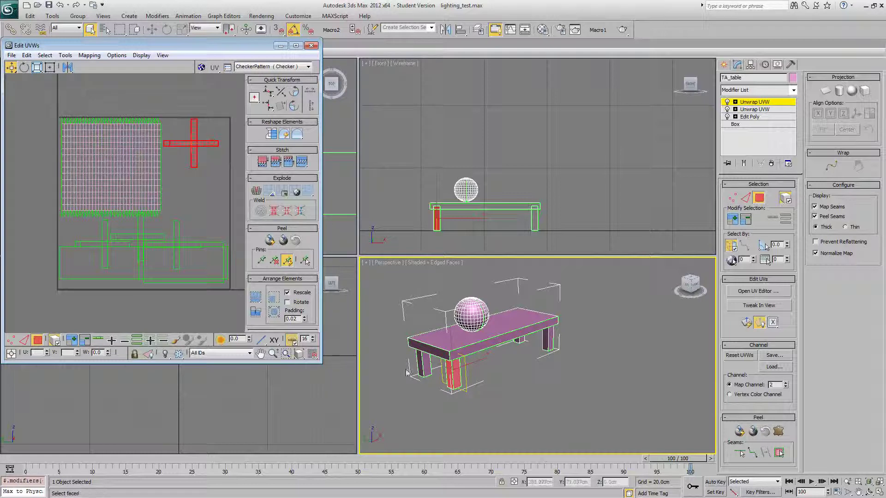
Step: Move the UV shells of the other three table legs into a staggered column below the first leg's shell
click(421, 366)
drag(151, 237, 212, 173)
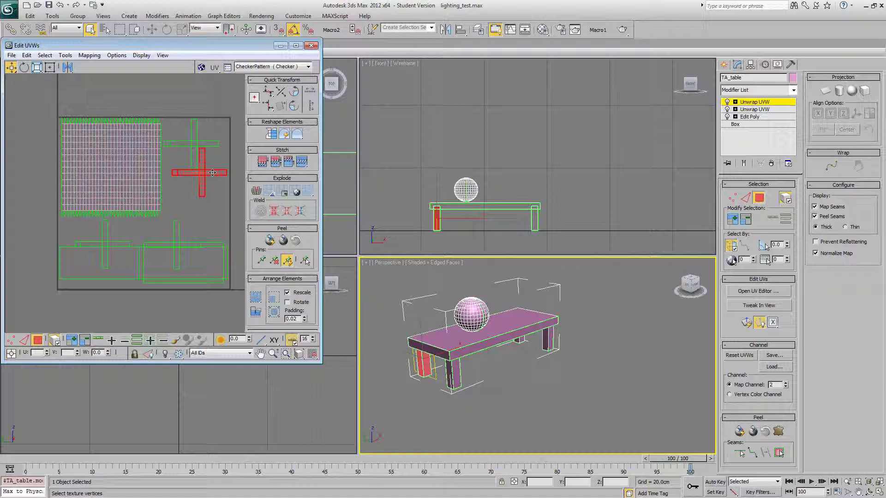
click(114, 245)
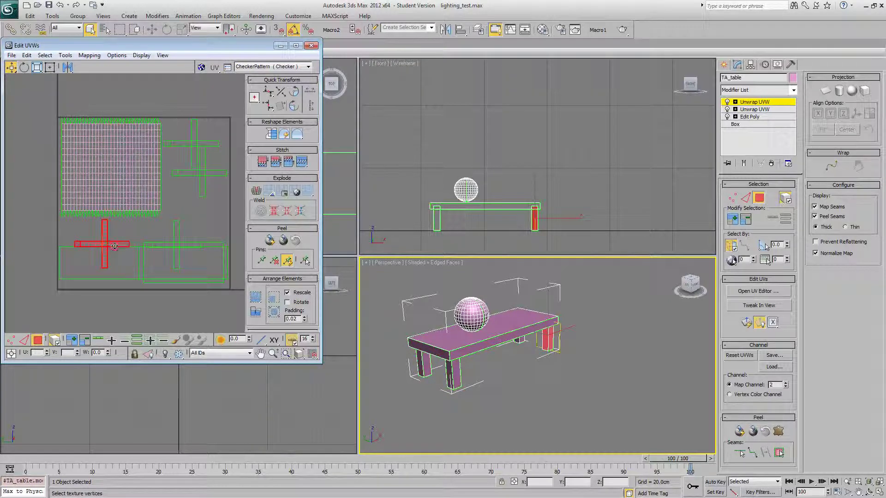
drag(115, 246, 203, 205)
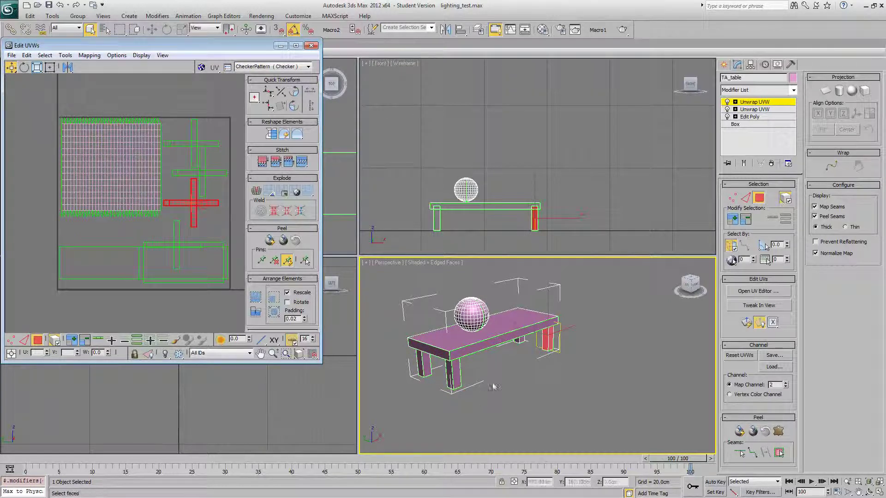
click(182, 246)
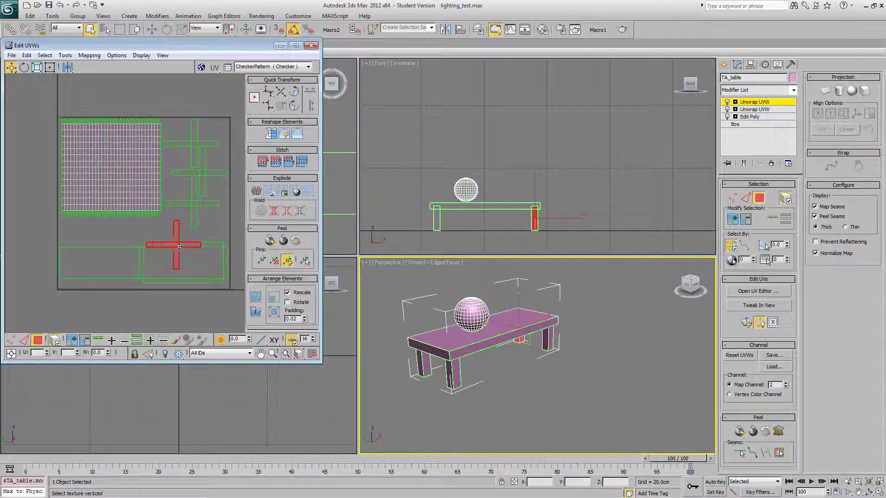
drag(179, 247, 206, 233)
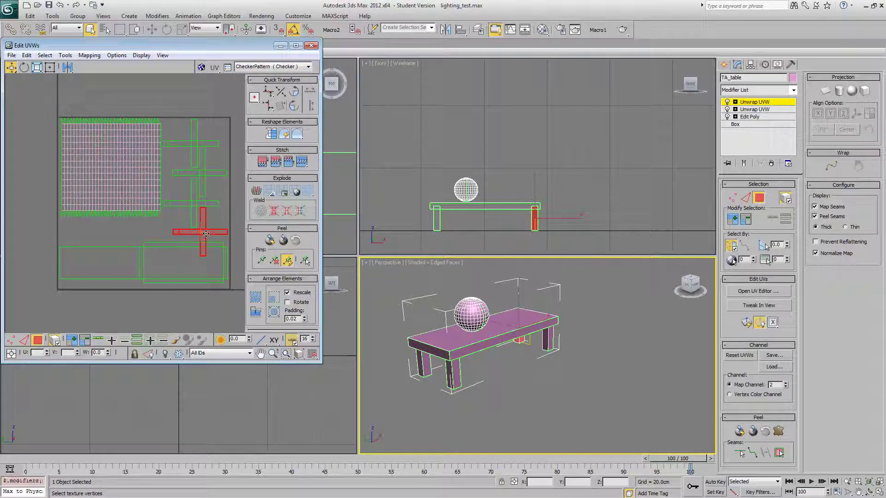
Step: Move the lower face of the last leg's UV shell away from the tabletop shells, then close the UV editor and leave polygon selection
scroll(204, 245, up, 2)
click(203, 244)
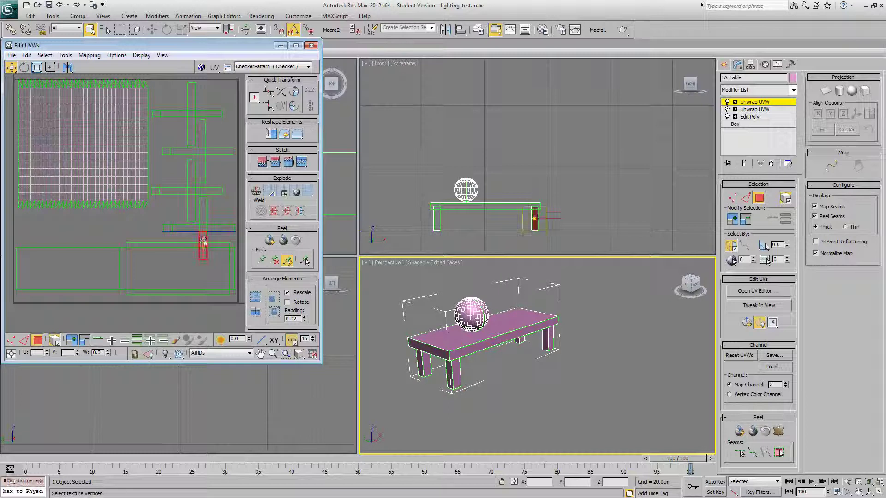
drag(202, 236, 156, 213)
scroll(165, 210, down, 2)
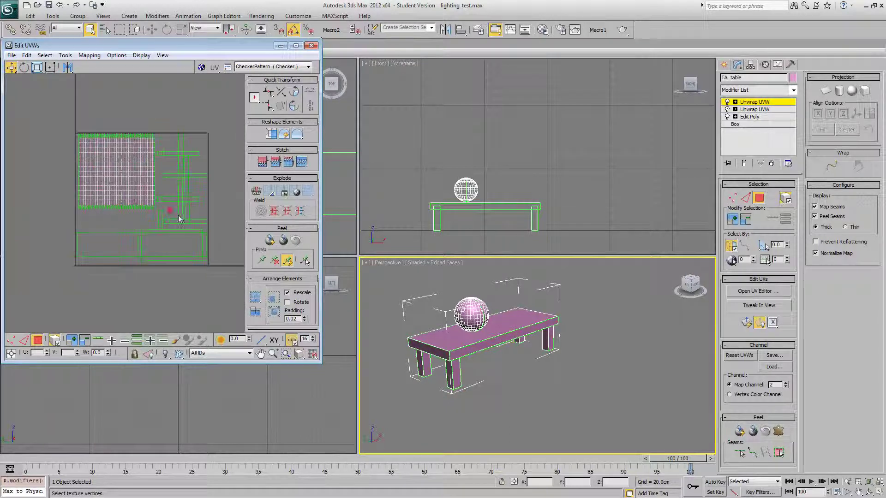
click(300, 139)
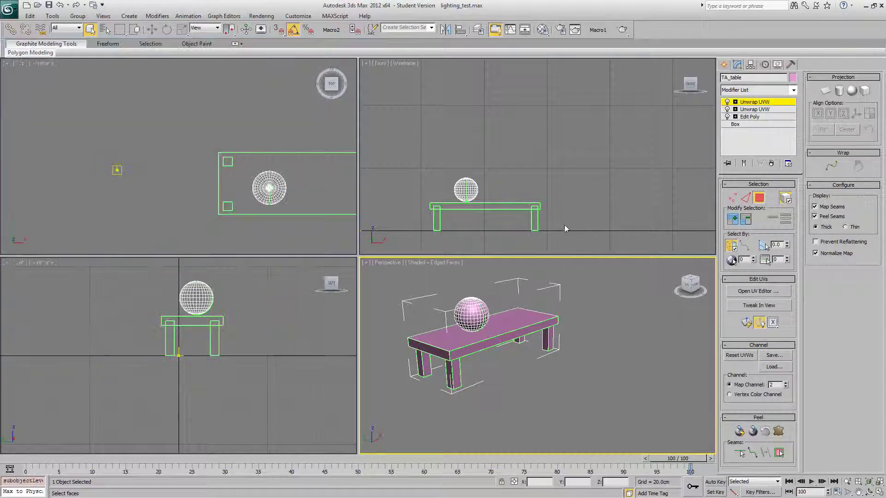
click(744, 102)
Step: Examine the table's channel 1 UV layout in the lower Unwrap UVW modifier, then close the UV editor and leave sub-object selection
alt+middle_drag(531, 315, 557, 310)
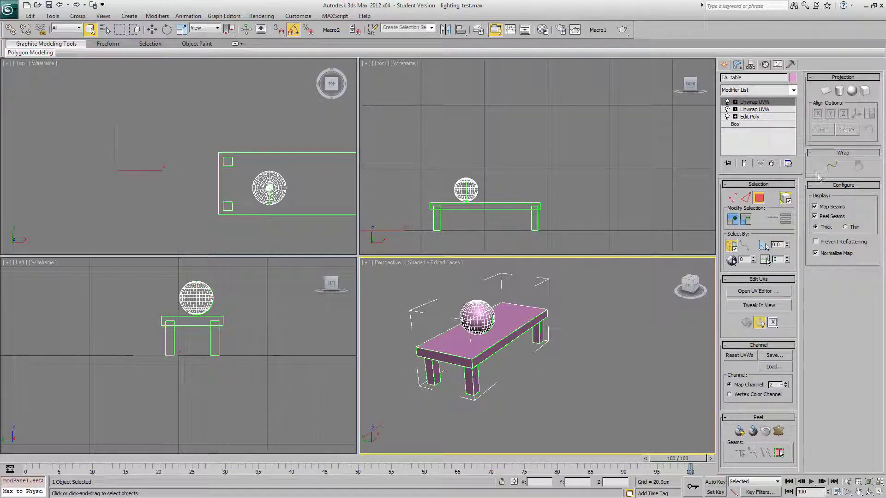
click(768, 110)
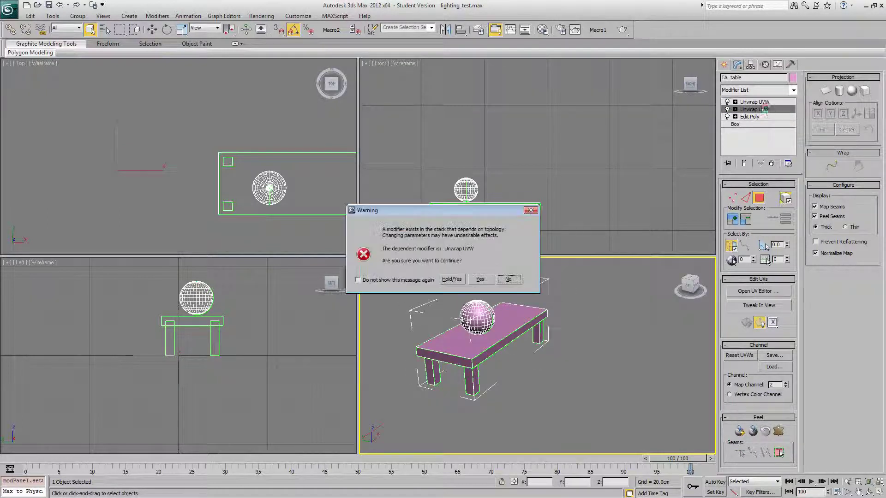
click(480, 279)
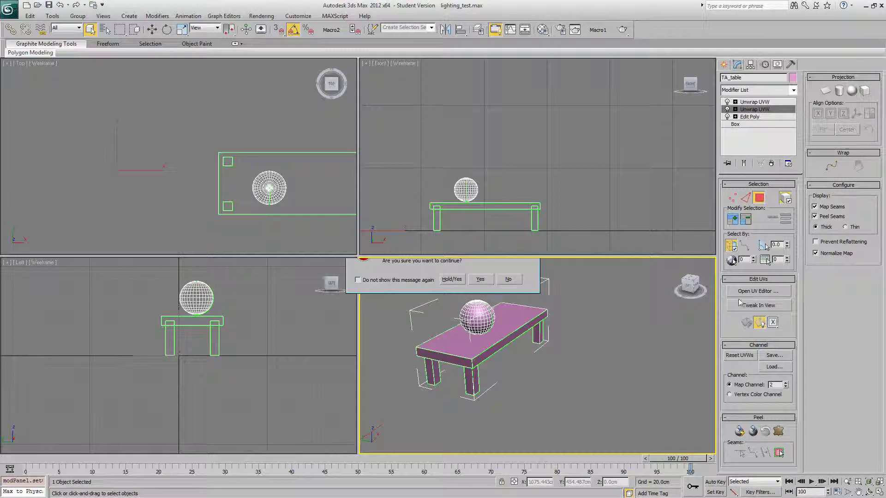
click(786, 386)
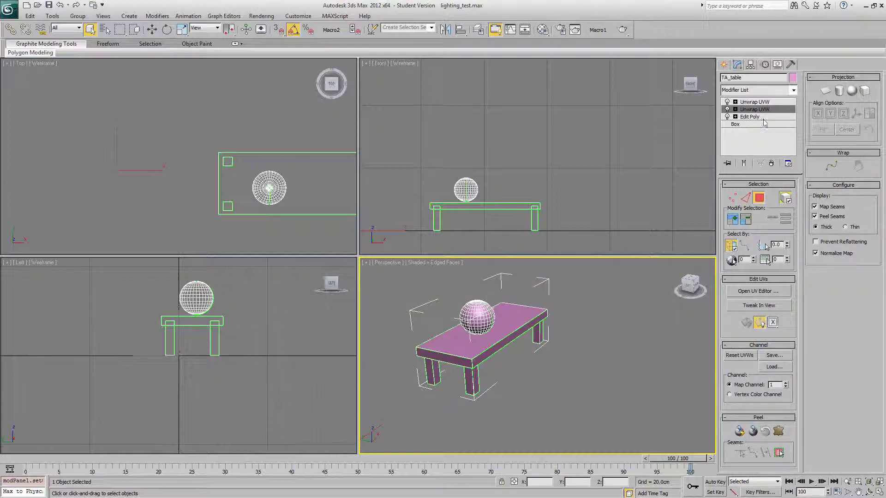
click(754, 292)
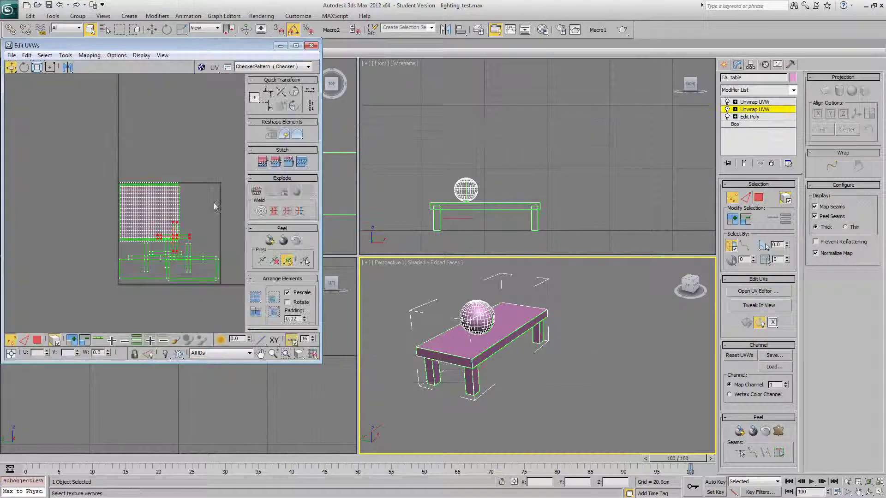
scroll(178, 204, up, 3)
scroll(163, 206, down, 3)
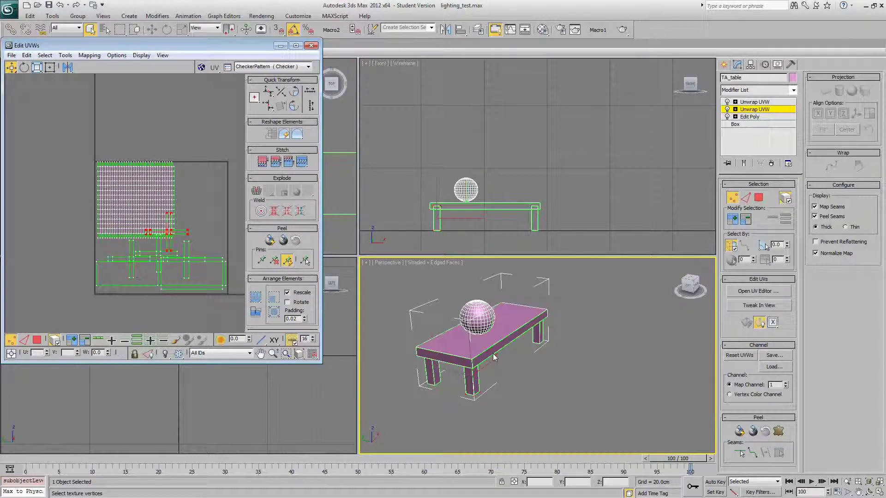
click(764, 109)
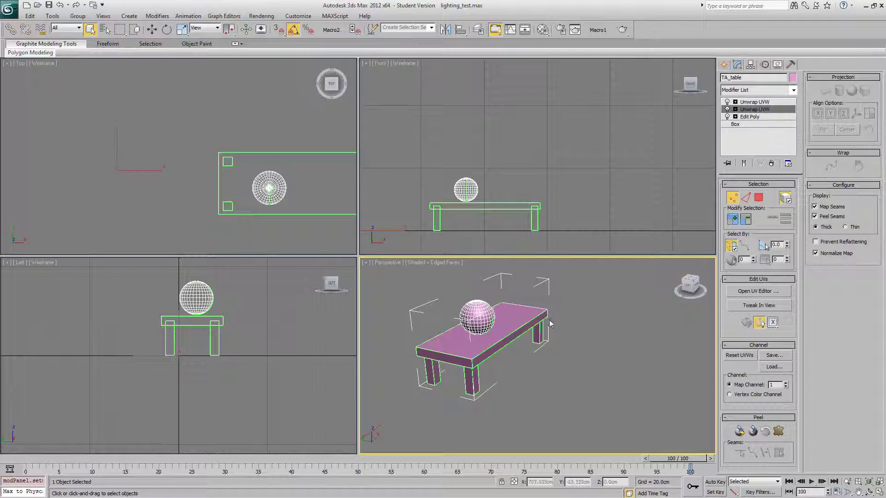
Step: Export the table in ASE format over the existing TA_table.ASE, keeping the current ASCII export options
middle_drag(554, 325, 595, 318)
click(8, 8)
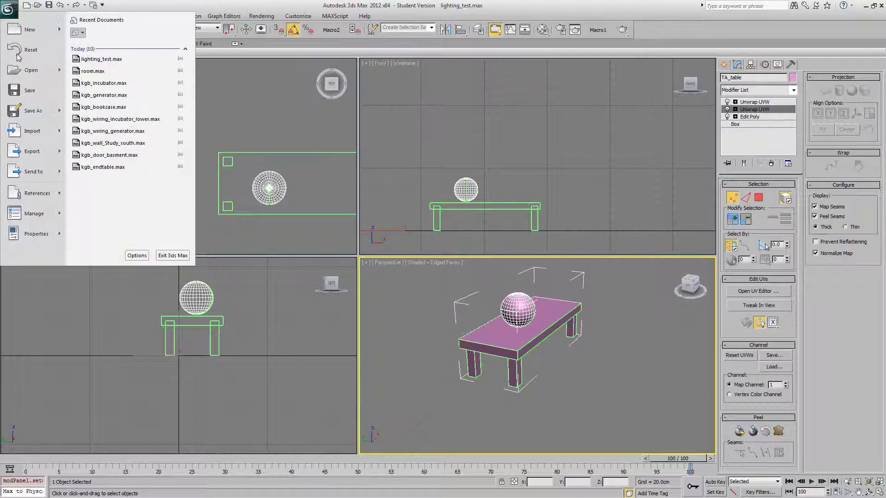
click(59, 149)
click(121, 74)
click(121, 78)
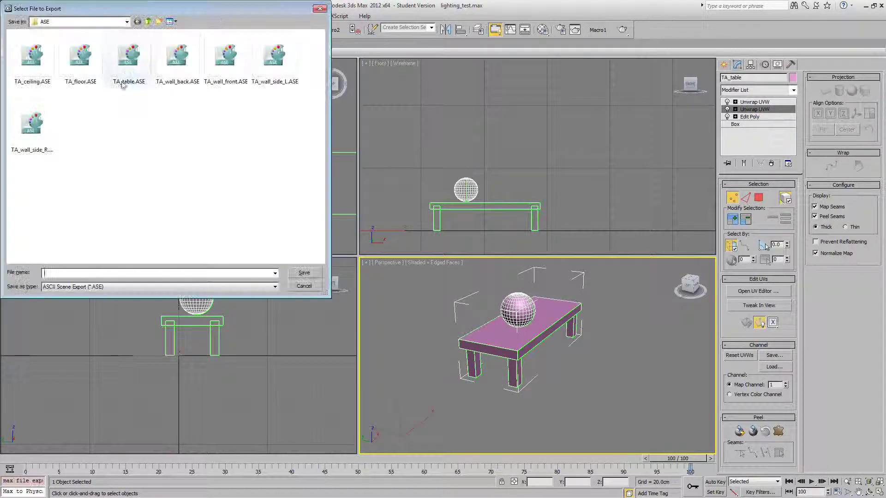
click(131, 84)
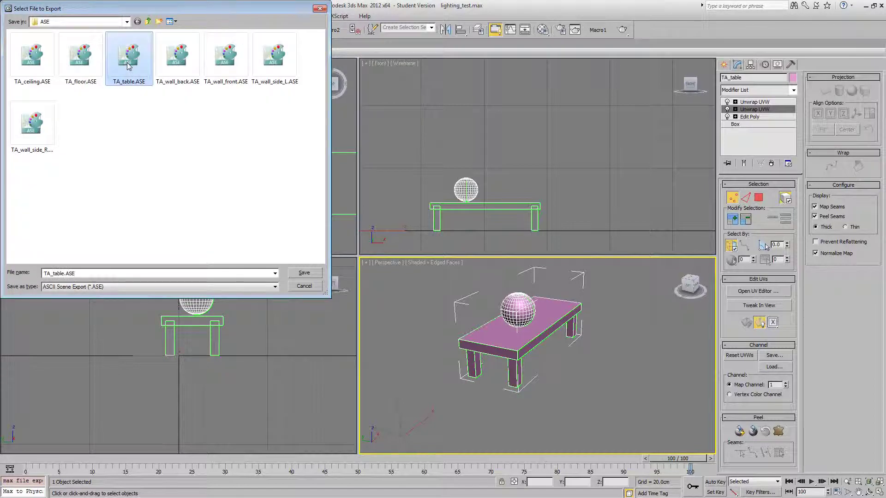
double_click(129, 67)
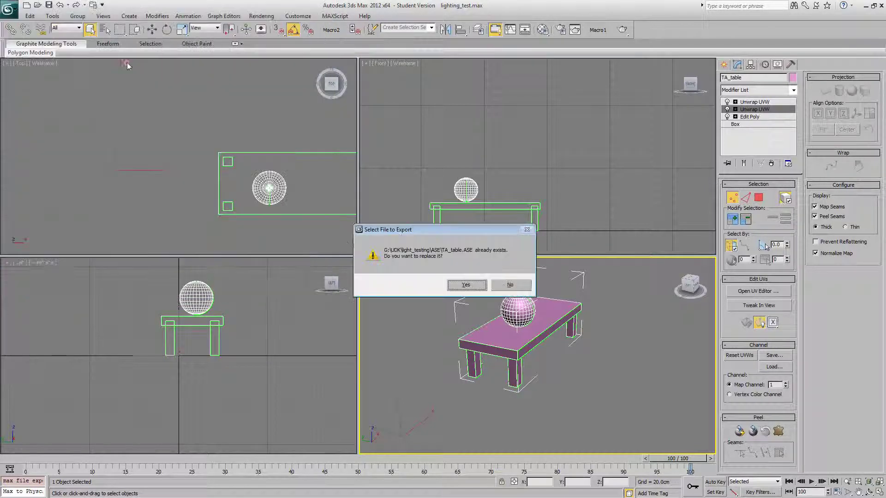
click(459, 286)
click(536, 201)
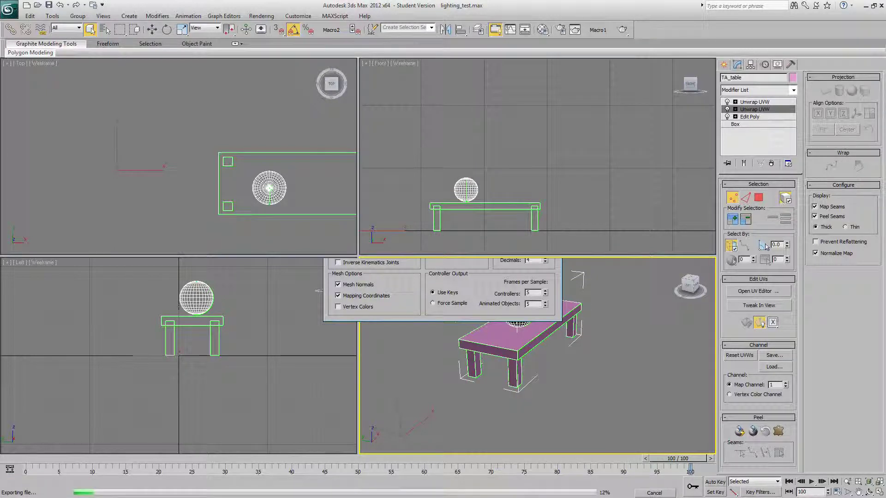
Step: Switch to UDK, reimport the TA_table static mesh and rebuild the level's lighting, closing the map check report
key(alt+Tab)
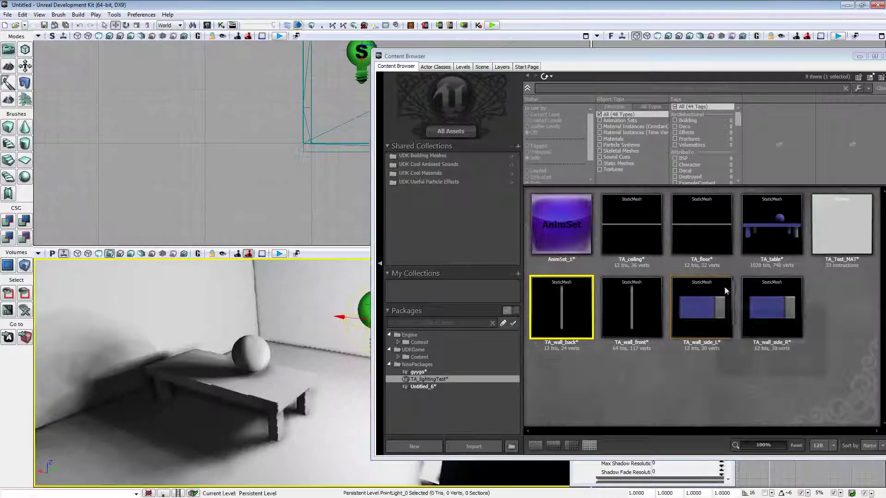
click(772, 226)
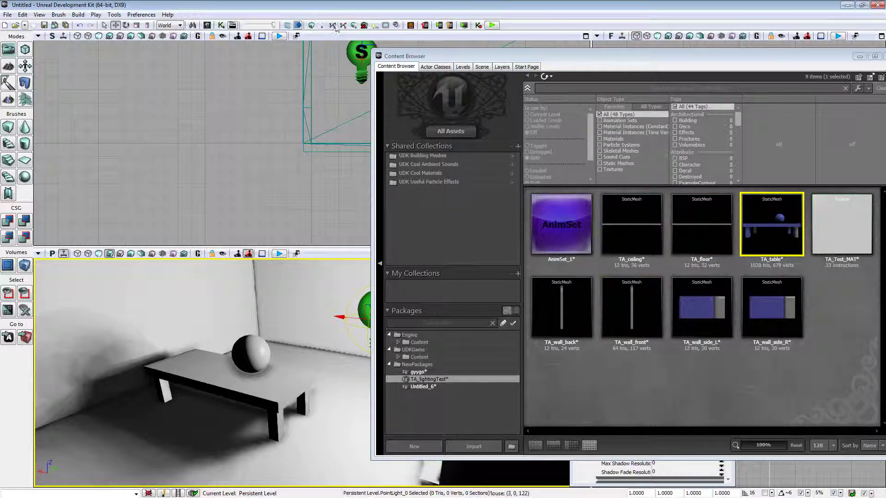
click(354, 25)
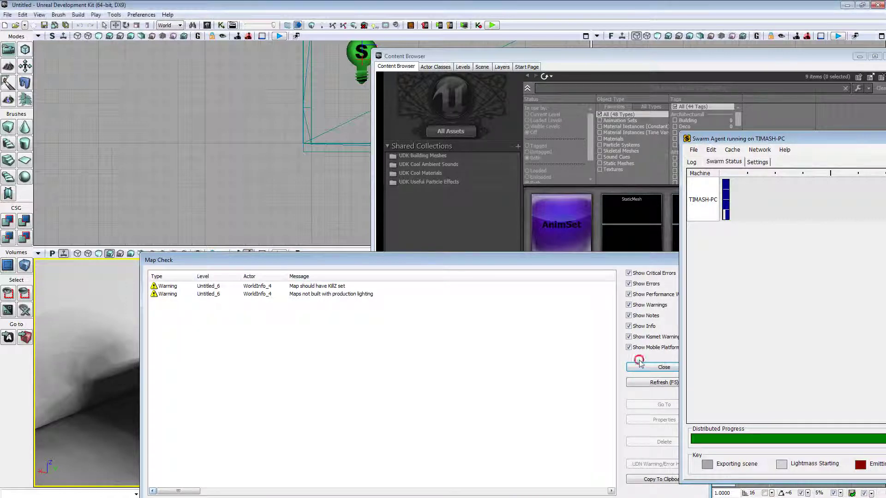
click(640, 367)
drag(310, 361, 313, 361)
mouse_move(313, 361)
middle_down()
mouse_move(338, 351)
mouse_move(339, 360)
mouse_move(323, 362)
mouse_move(323, 349)
mouse_move(336, 368)
mouse_move(312, 360)
middle_up()
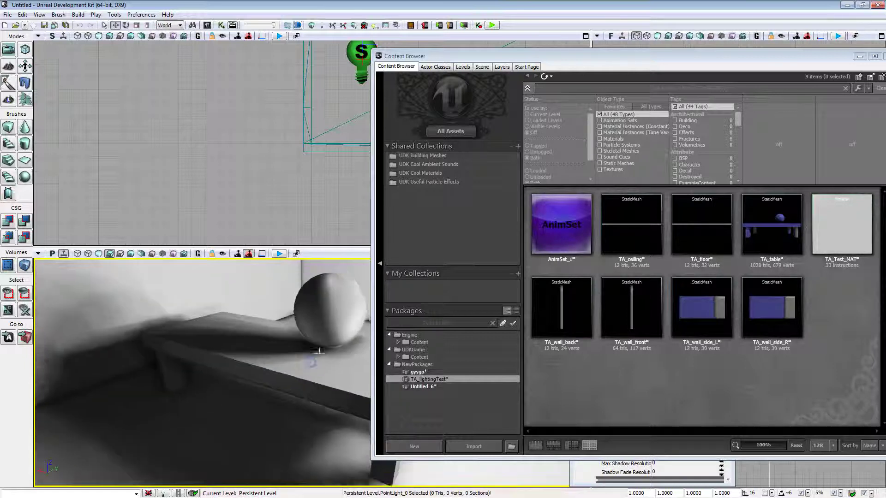
Step: Inspect the UV Channel 1 overlay of TA_table in the Static Mesh Editor, then close the editor
double_click(763, 215)
double_click(763, 216)
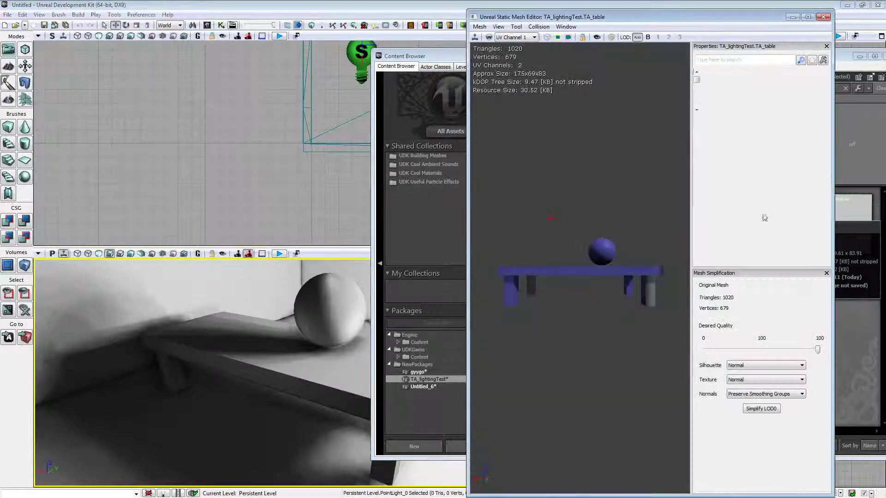
click(499, 27)
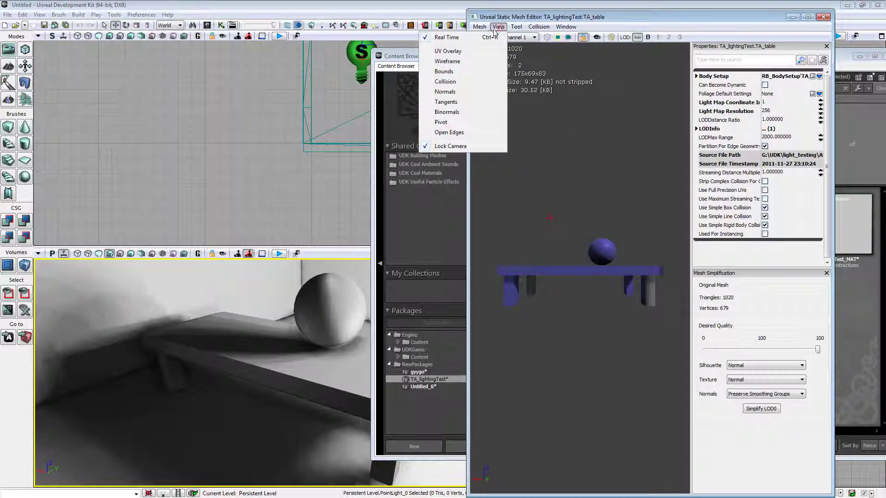
click(470, 51)
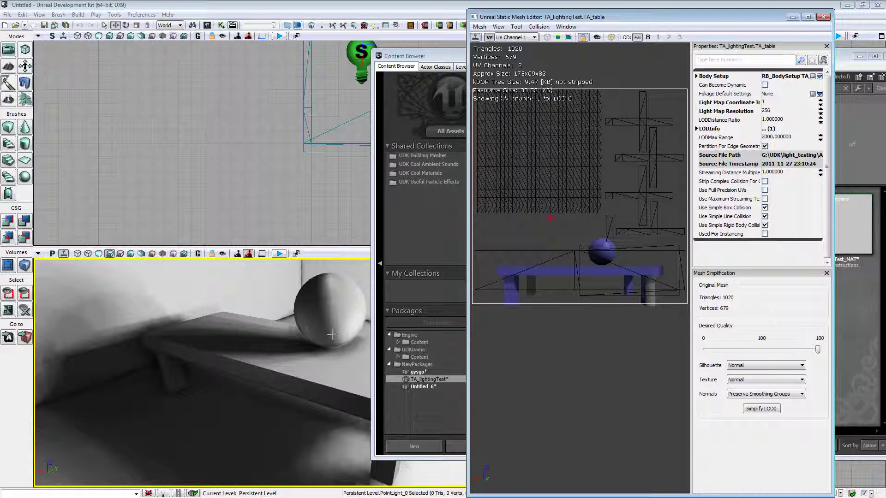
click(825, 17)
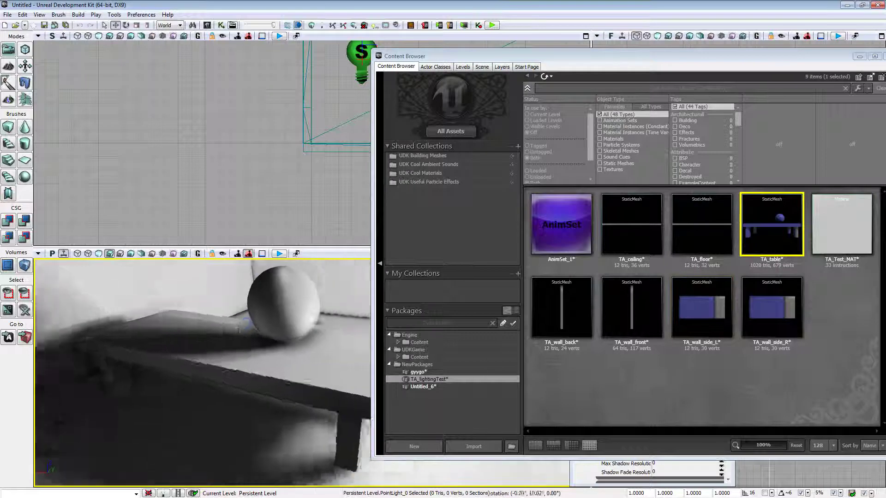
Step: Examine the baked lighting around the sphere and room, and select the wall behind the sphere
right_drag(246, 325, 325, 330)
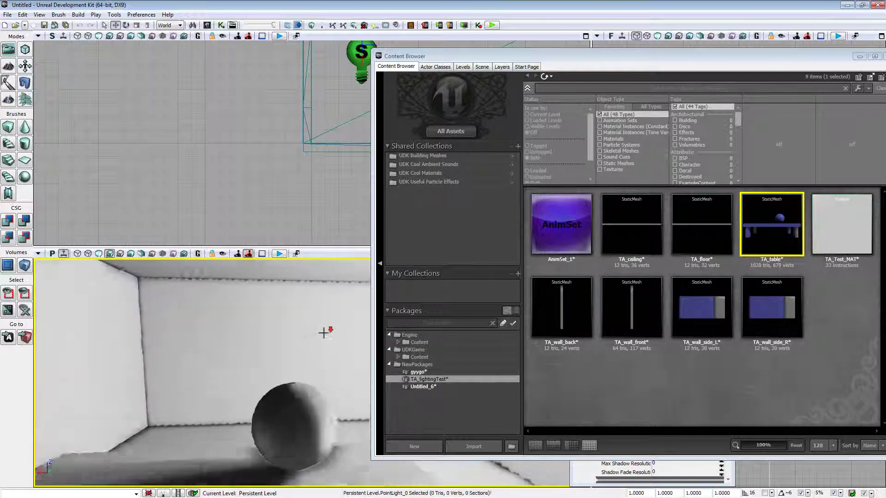
click(311, 334)
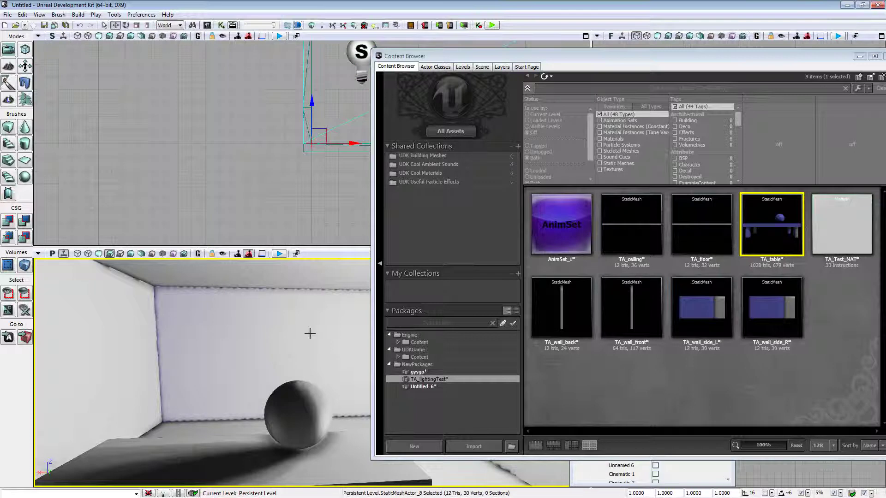
right_click(310, 333)
click(372, 132)
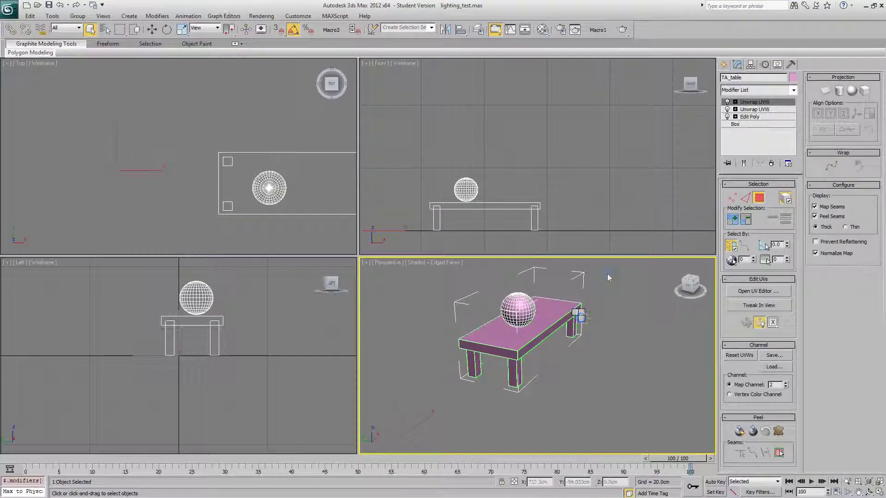
Step: Switch to 3ds Max, bring the rest of the room back into view and select the side wall TA_wall_side_L
click(607, 276)
scroll(574, 342, down, 5)
click(574, 342)
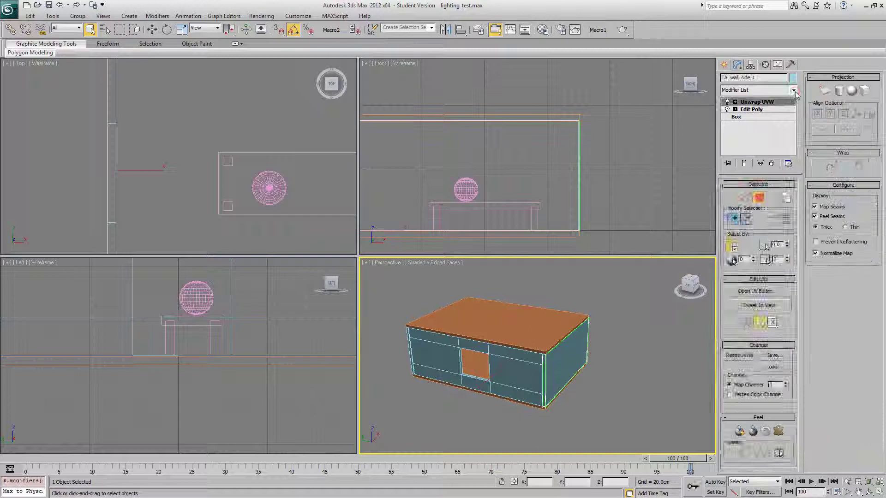
Step: Add a second Unwrap UVW modifier to TA_wall_side_L and set it to map channel 2, moving the current UVs there
click(793, 90)
click(793, 90)
click(793, 90)
drag(791, 115, 795, 290)
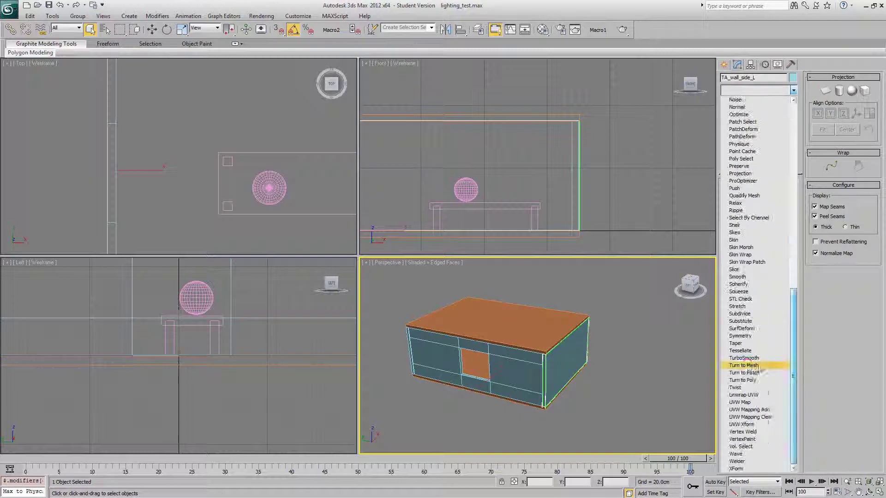
click(753, 398)
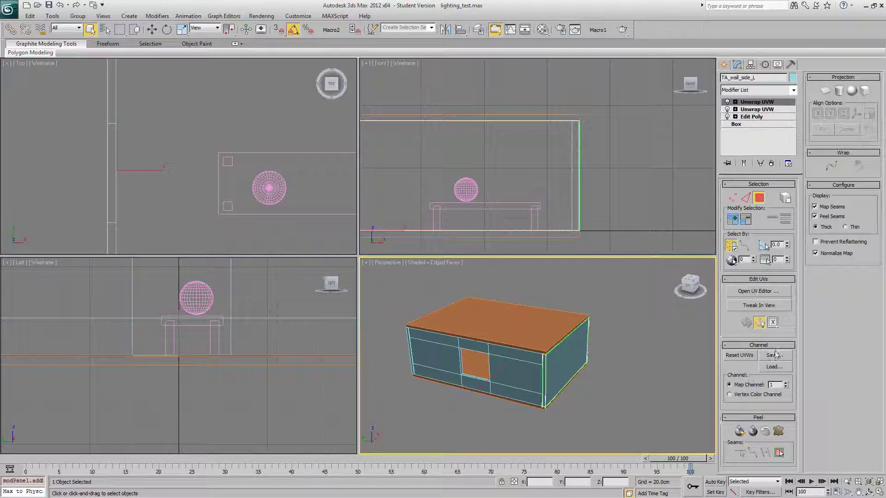
click(786, 383)
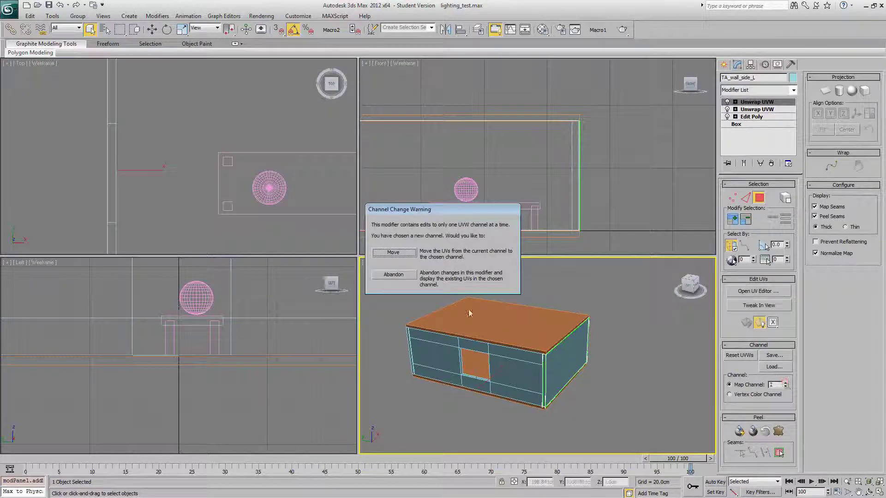
click(408, 255)
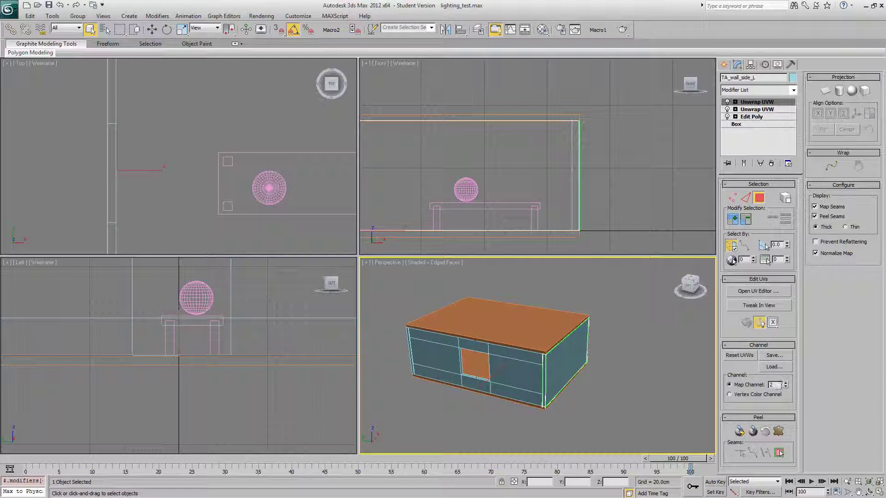
Step: Examine the side wall's channel 2 UV layout for overlaps, then close the UV editor
click(778, 296)
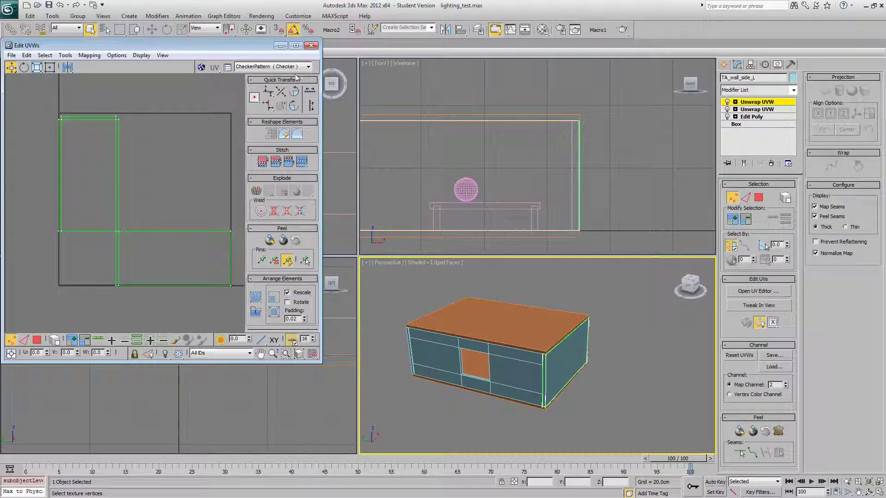
scroll(119, 217, up, 8)
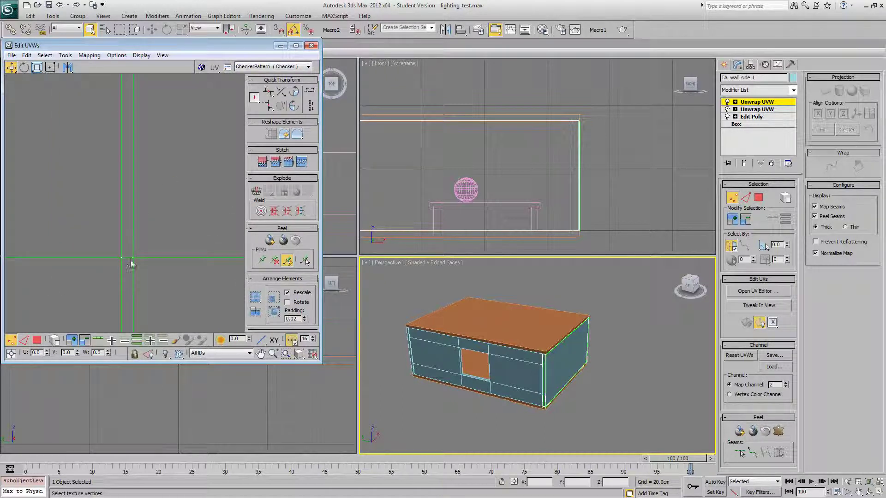
scroll(140, 246, down, 2)
scroll(130, 254, down, 3)
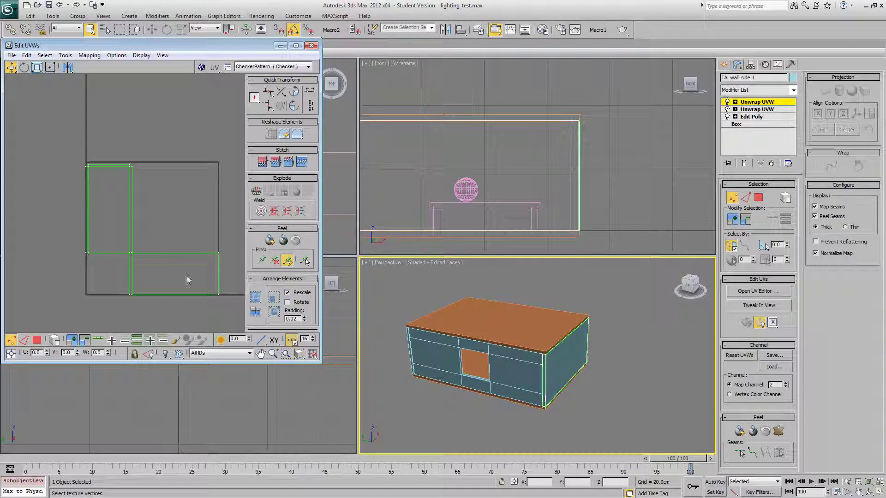
click(312, 46)
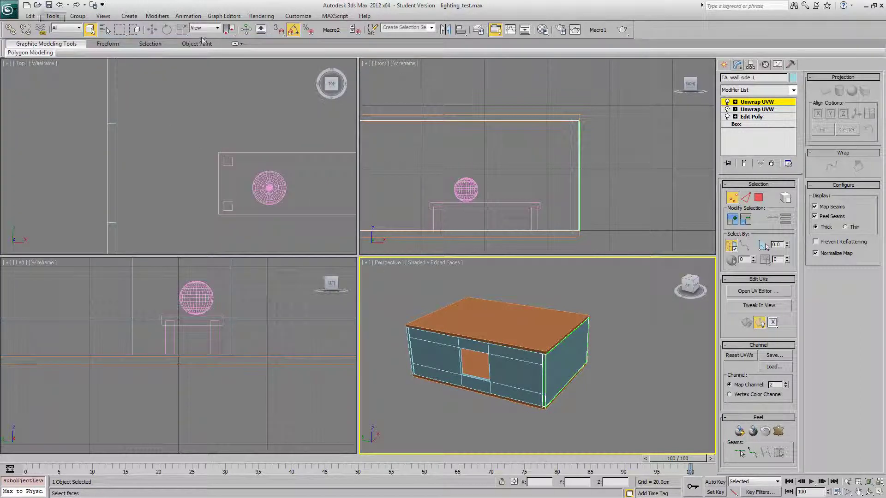
Step: Export TA_wall_side_L as an ASCII scene over the existing TA_wall_side_L.ASE, keeping the mesh, materials and mapping coordinates options
click(9, 9)
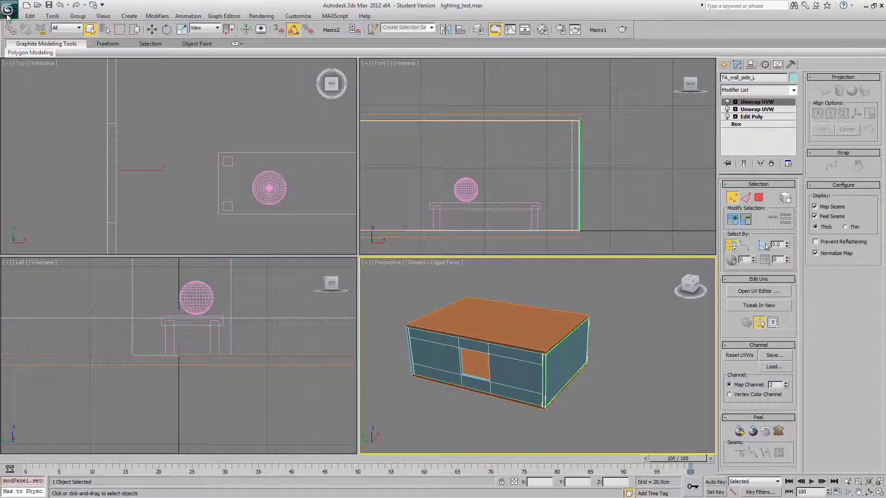
click(63, 146)
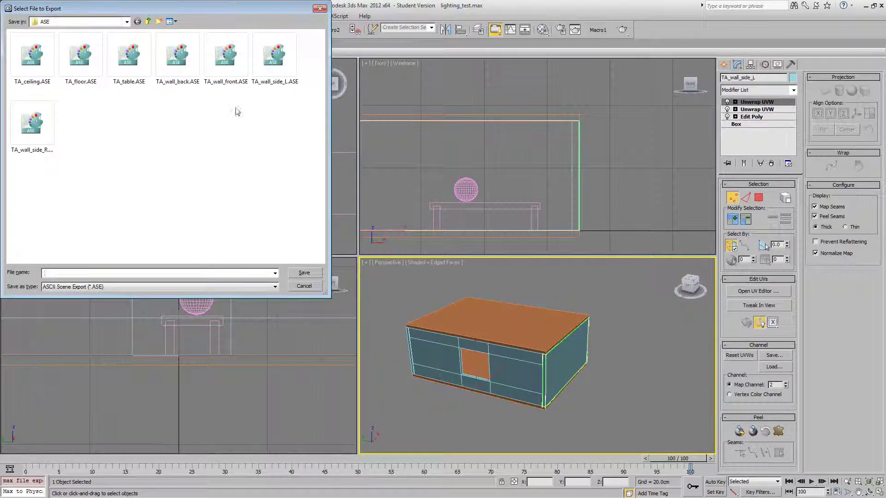
double_click(274, 58)
click(460, 286)
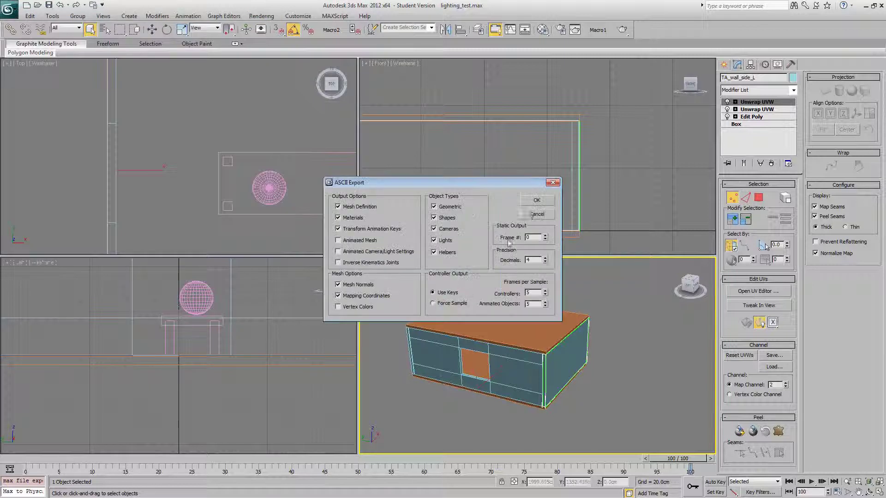
click(533, 201)
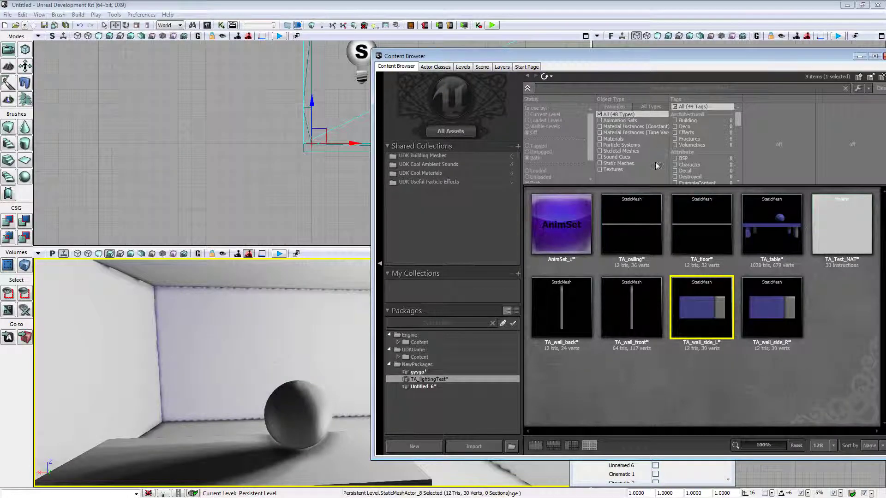
Step: In UDK, reimport the TA_wall_side_L static mesh and rebuild the level's lighting, dismissing the map check
click(665, 102)
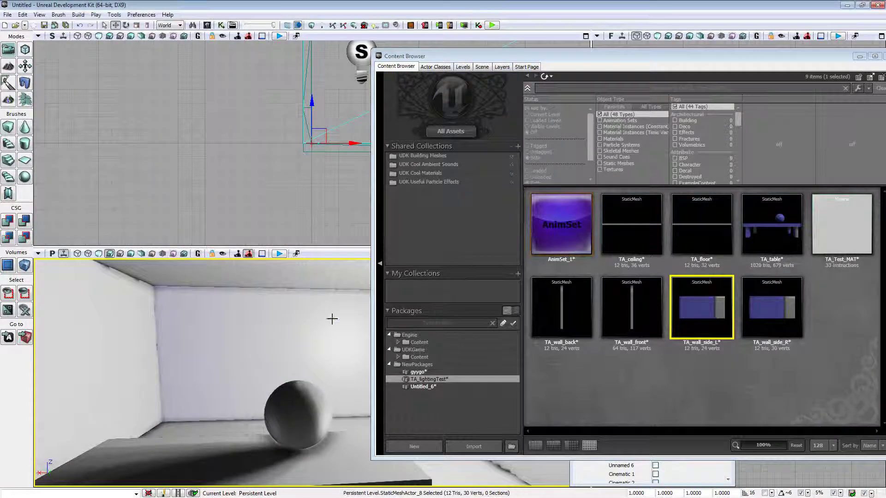
right_drag(332, 318, 334, 313)
click(351, 25)
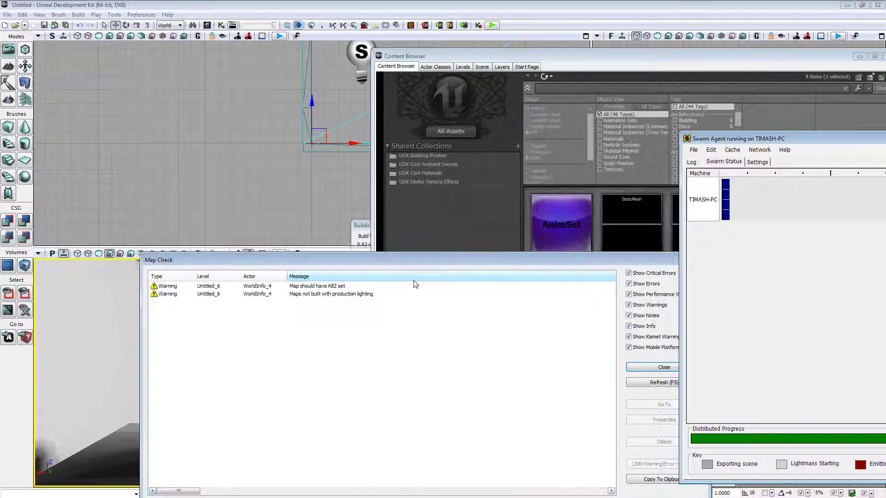
click(660, 367)
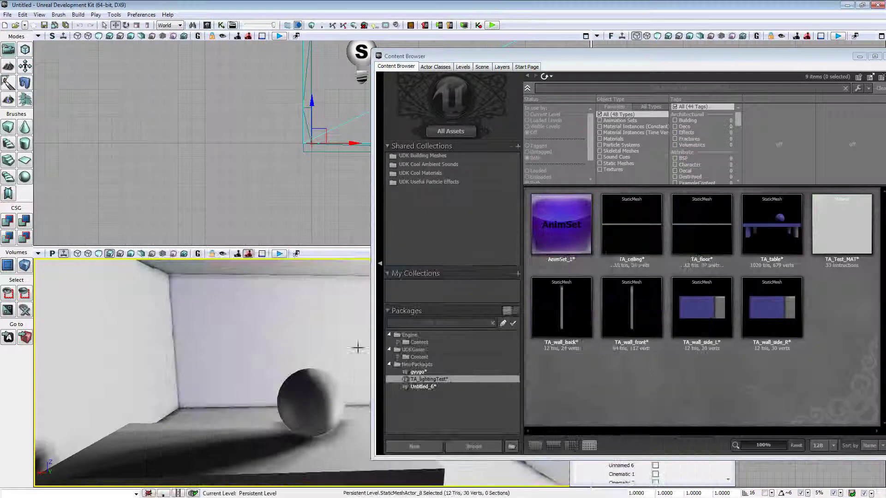
Step: Examine the rebuilt lighting and shadows on the side walls, around the sphere and beneath the table
right_drag(340, 408, 267, 417)
drag(267, 418, 341, 400)
click(339, 401)
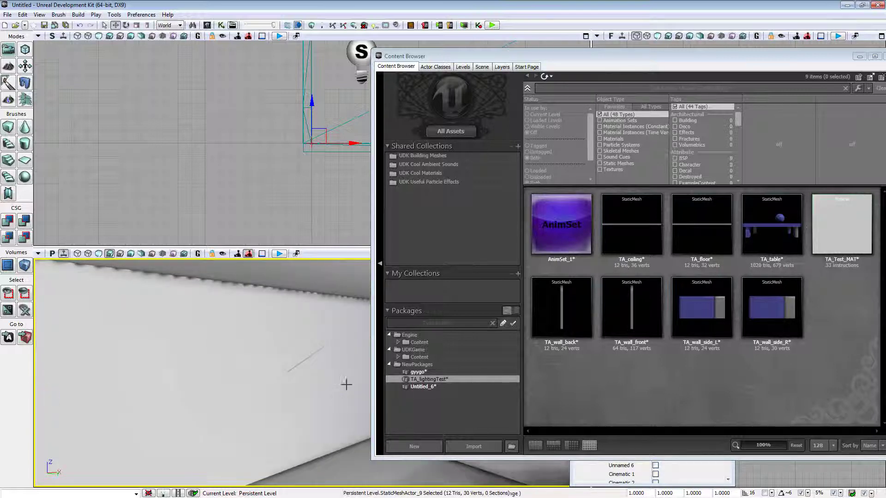
mouse_move(346, 384)
right_down()
mouse_move(334, 397)
mouse_move(587, 411)
mouse_move(576, 419)
mouse_move(346, 381)
right_up()
drag(346, 382, 324, 380)
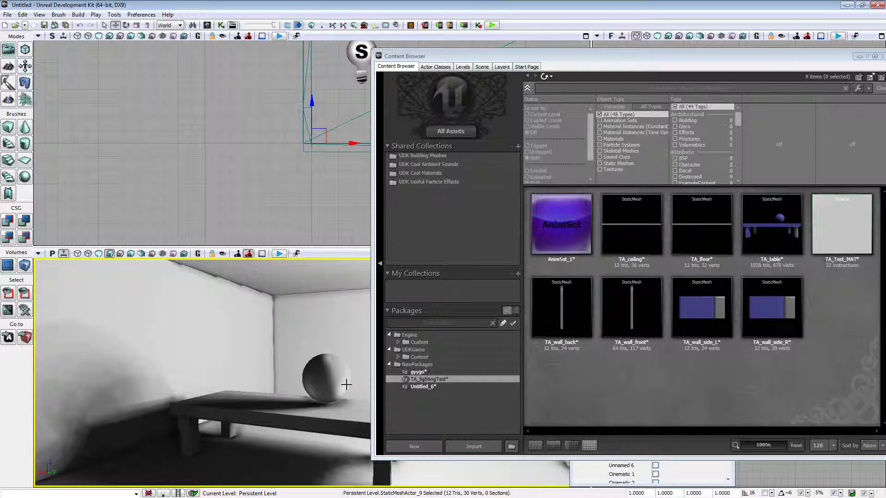
drag(347, 386, 201, 368)
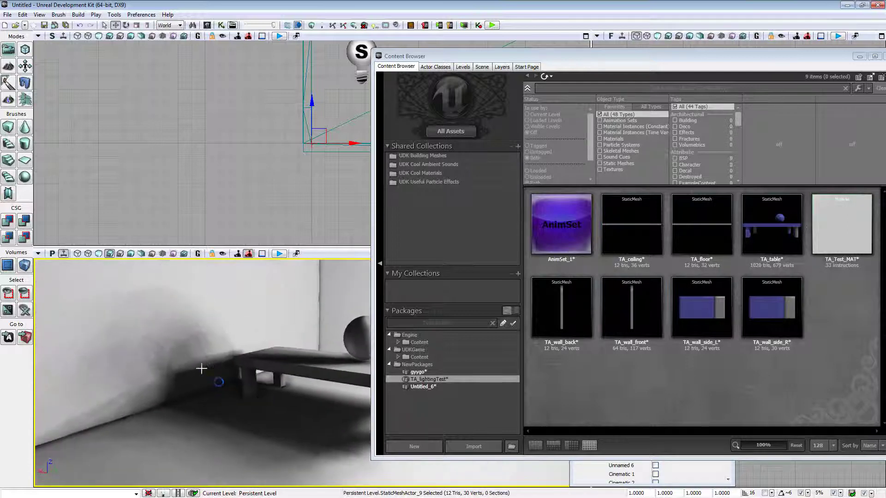
mouse_move(355, 358)
right_down()
mouse_move(391, 329)
mouse_move(465, 358)
mouse_move(429, 358)
mouse_move(491, 360)
mouse_move(490, 350)
mouse_move(422, 344)
mouse_move(358, 358)
right_up()
Step: Show only materials from the UDKGame content and pick M_ASC_Floor_BSP_Tile01
double_click(421, 358)
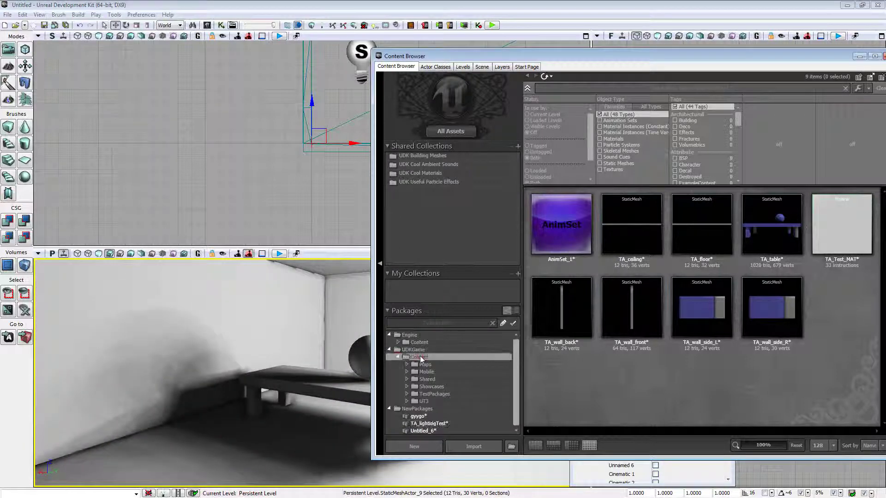
click(600, 139)
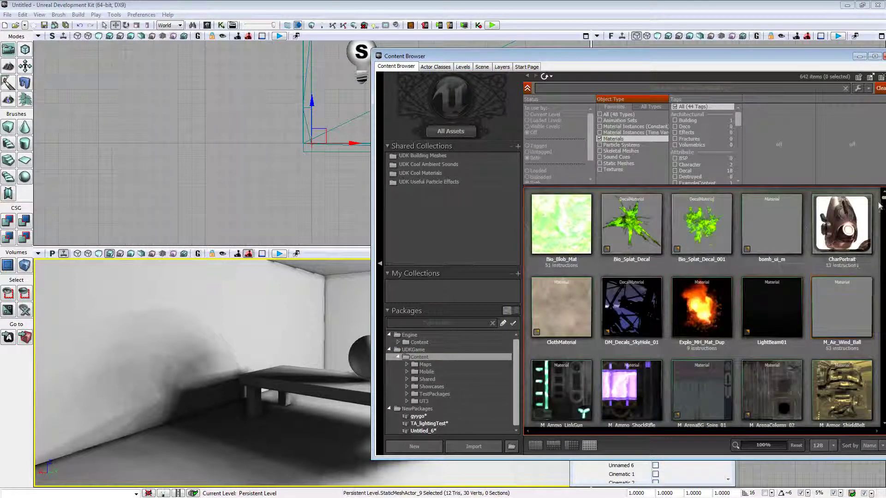
drag(883, 199, 883, 205)
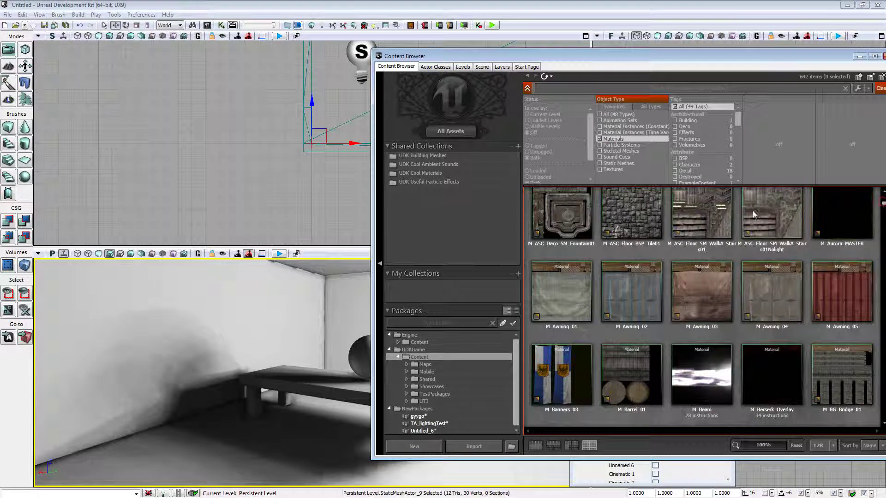
click(631, 215)
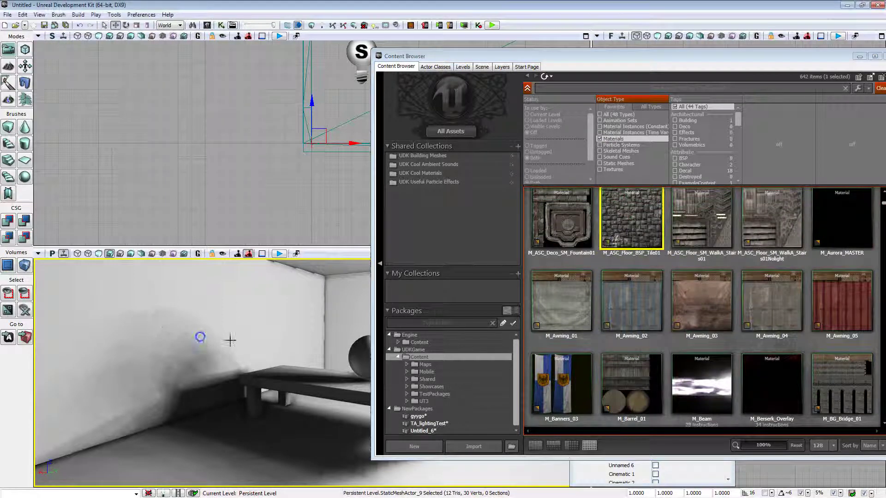
Step: Apply M_ASC_Floor_BSP_Tile01 to the room walls, the floor and the table with the sphere
drag(642, 214, 341, 343)
drag(620, 225, 265, 464)
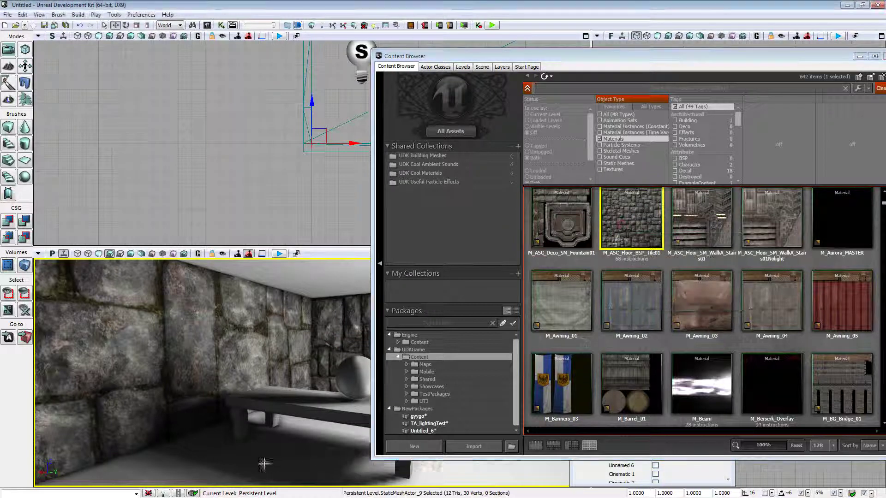
right_drag(265, 465, 324, 486)
drag(632, 233, 326, 352)
right_drag(319, 344, 345, 323)
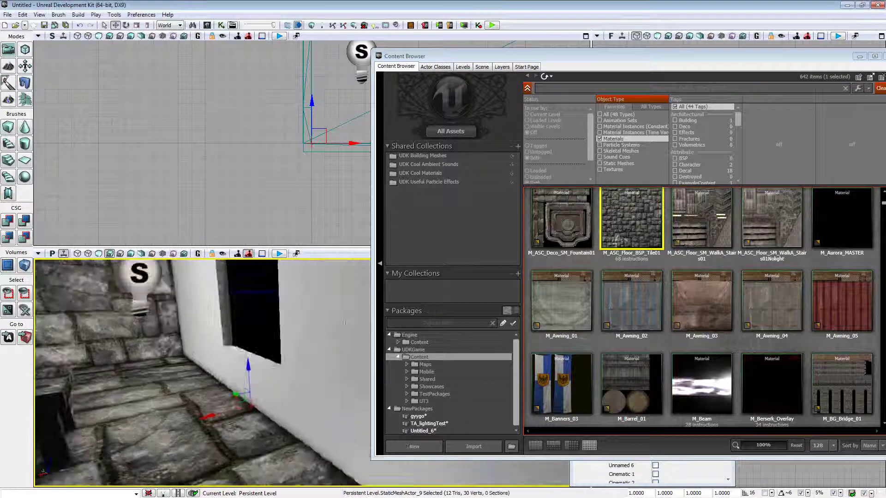
mouse_move(332, 415)
right_down()
mouse_move(187, 413)
mouse_move(318, 413)
right_up()
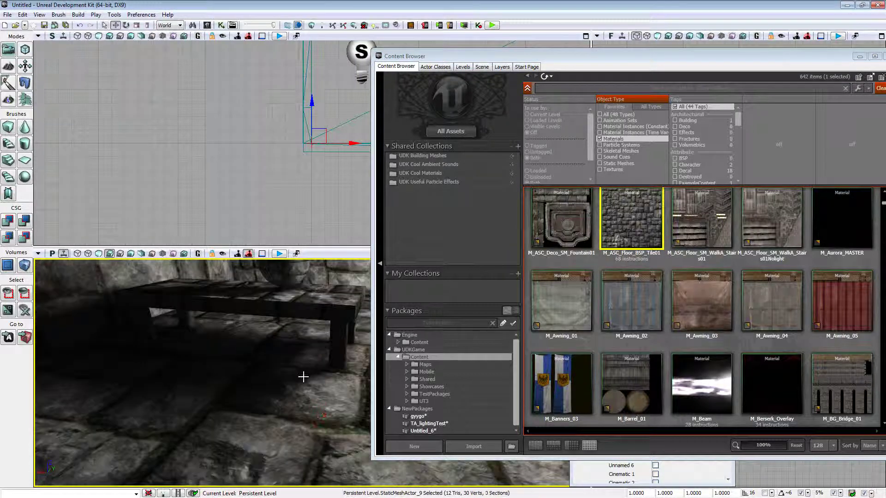
Step: Apply the same stone tile material to the ceiling and inspect the lighting on the textured walls
right_drag(315, 377, 320, 283)
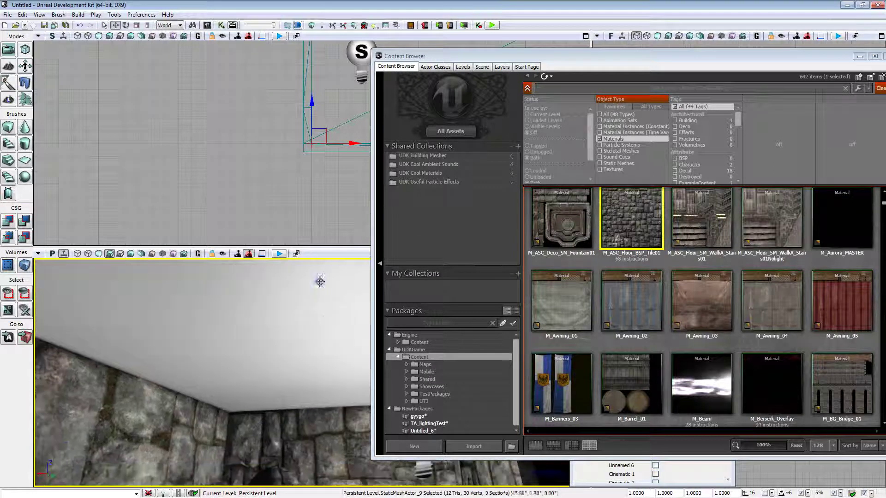
drag(527, 291, 258, 332)
right_drag(258, 332, 47, 426)
right_drag(230, 342, 293, 360)
right_drag(346, 374, 95, 317)
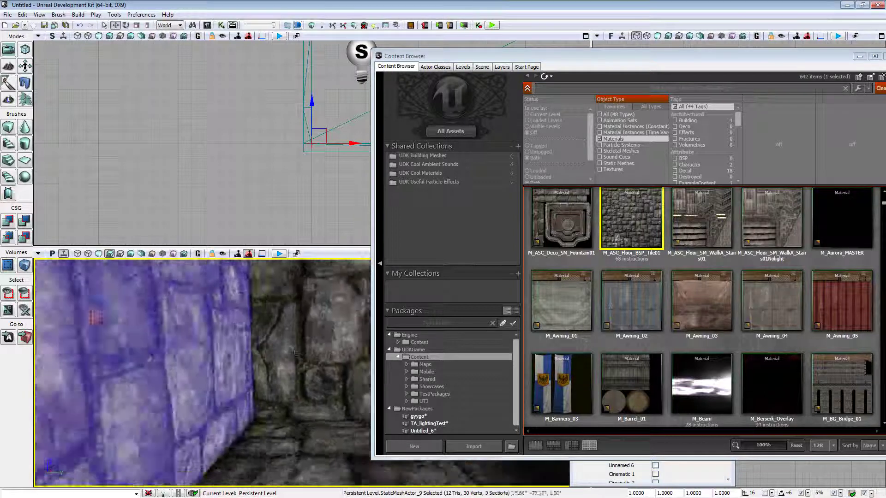
drag(95, 316, 340, 372)
right_click(221, 321)
click(182, 297)
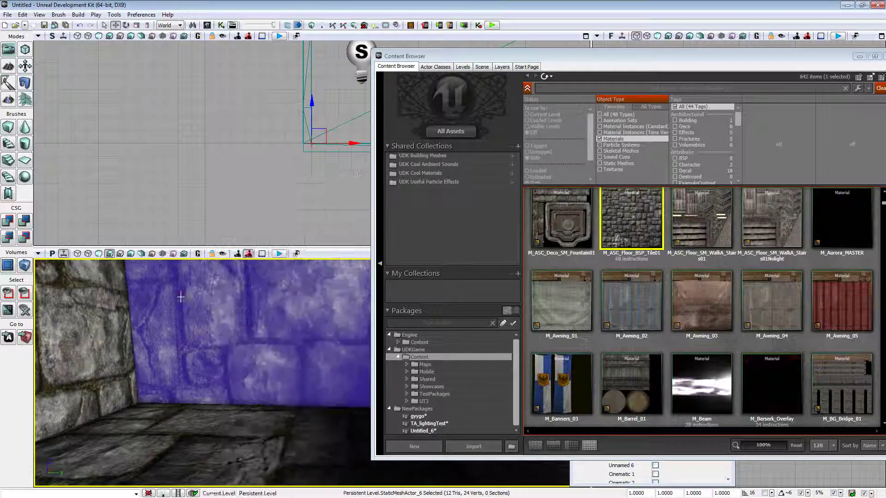
right_drag(182, 296, 499, 421)
Step: Return to the TA_lightingTest package, select the room floor, and clear the materials filter to list every asset type
click(497, 410)
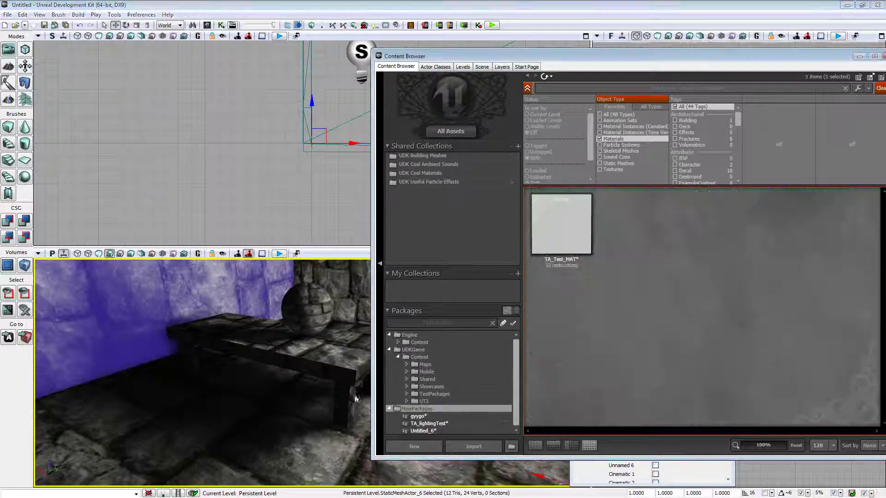
right_drag(322, 388, 373, 375)
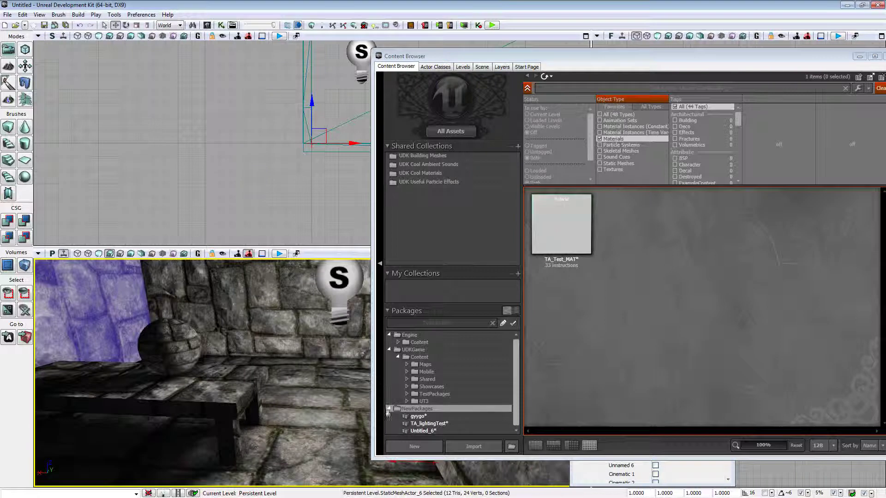
click(417, 423)
click(288, 369)
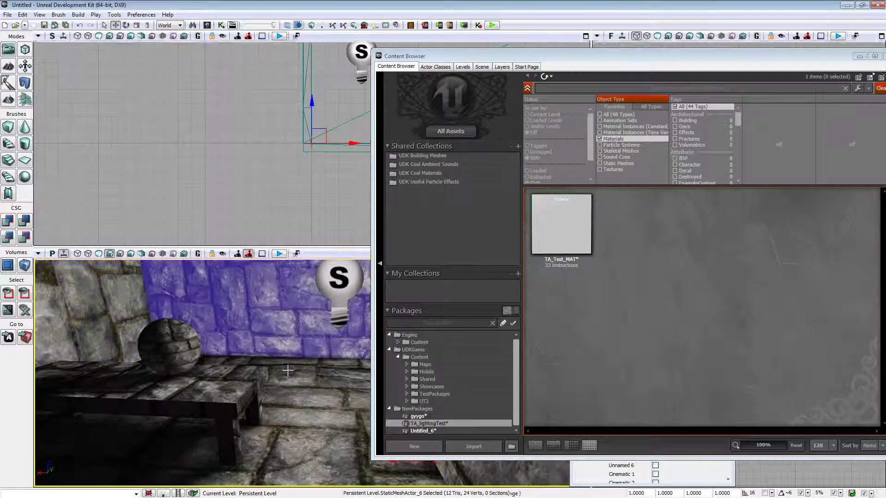
right_click(289, 371)
click(334, 408)
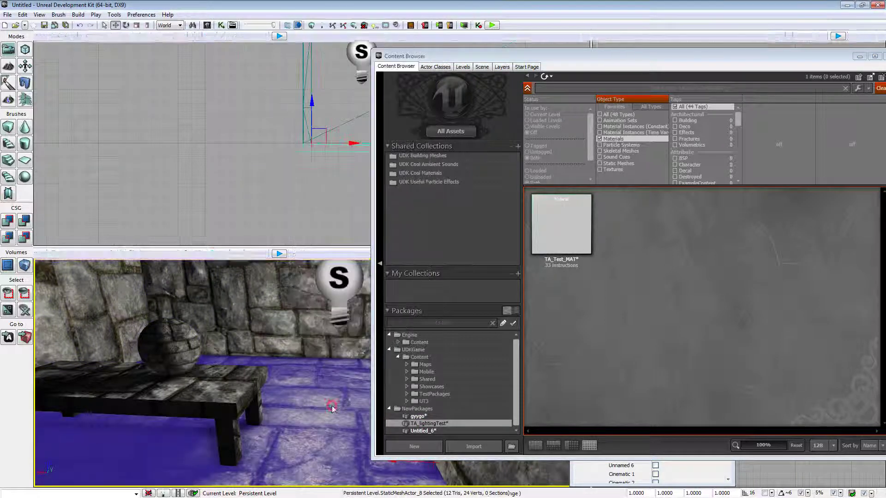
mouse_move(333, 408)
right_down()
mouse_move(279, 367)
mouse_move(324, 415)
right_up()
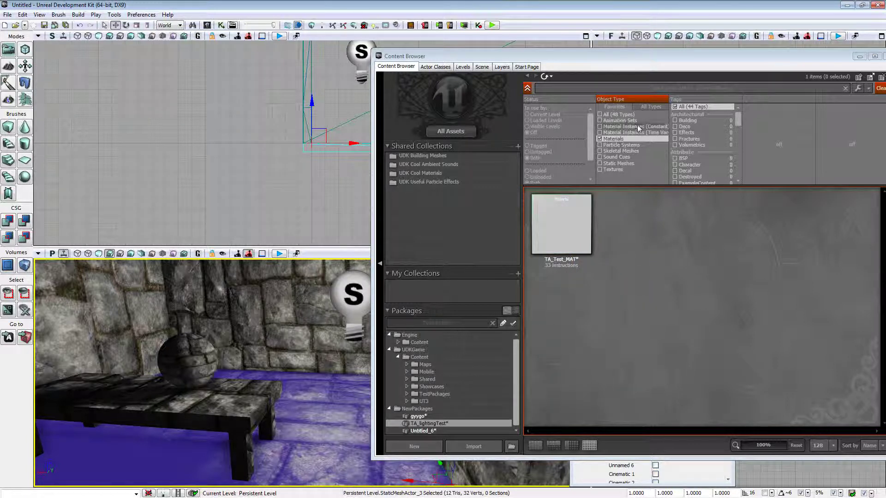
click(600, 138)
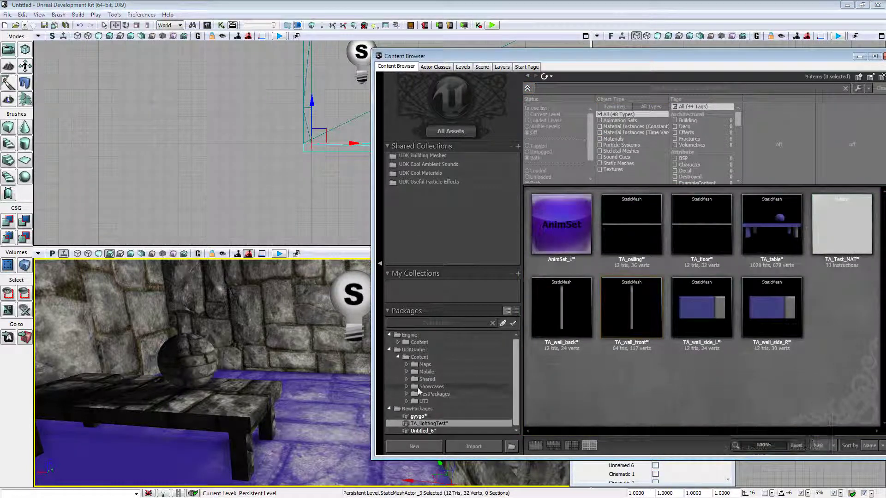
Step: Open TA_ceiling in the Static Mesh Editor and inspect its shape and Light Map Coordinate Index
click(626, 225)
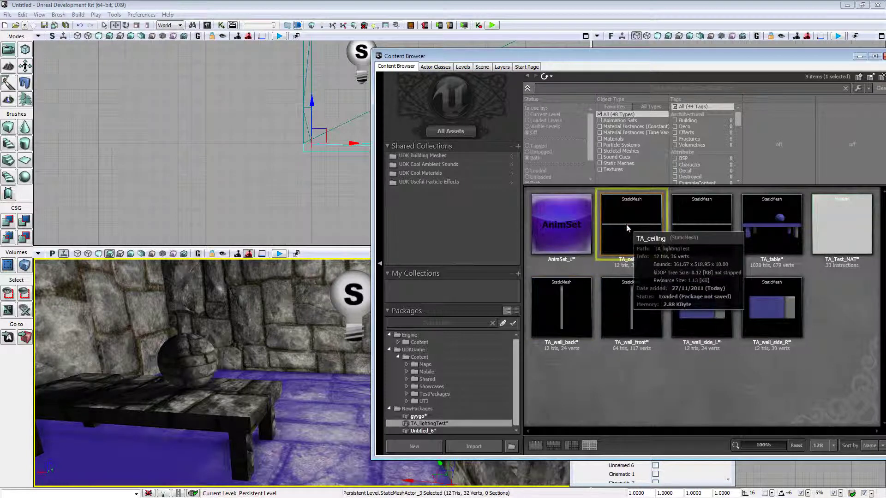
double_click(627, 224)
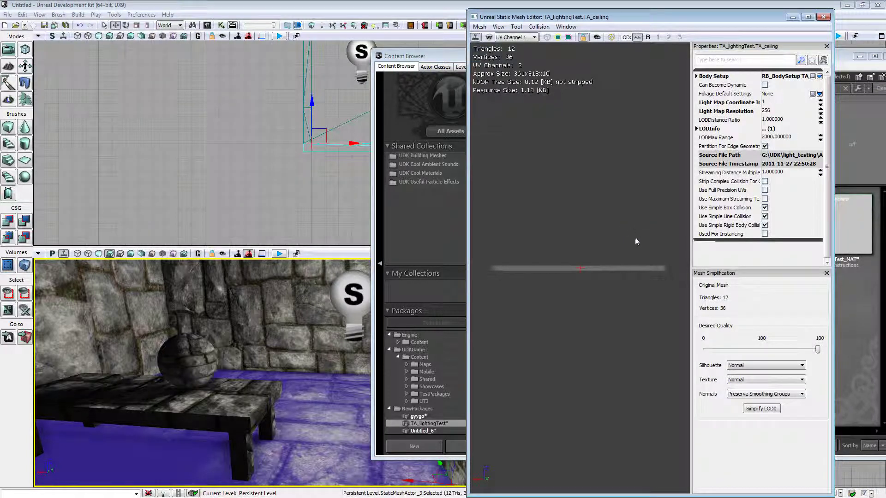
drag(637, 241, 596, 344)
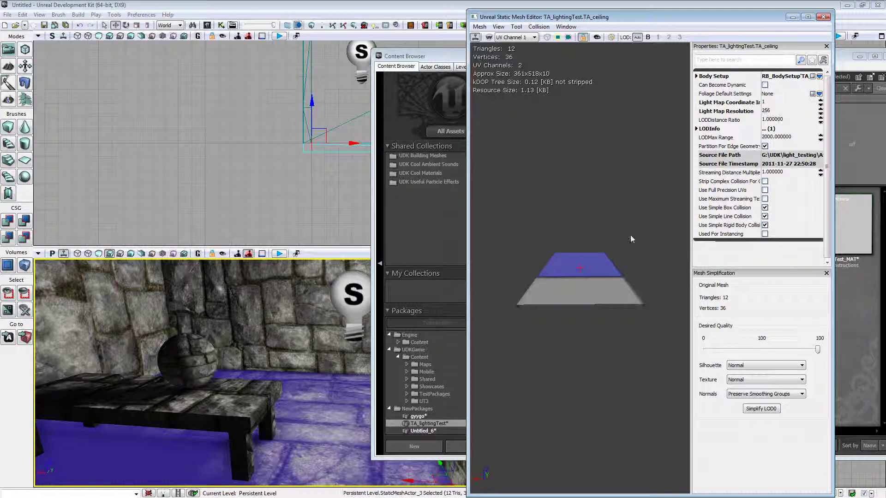
drag(632, 239, 623, 260)
click(771, 104)
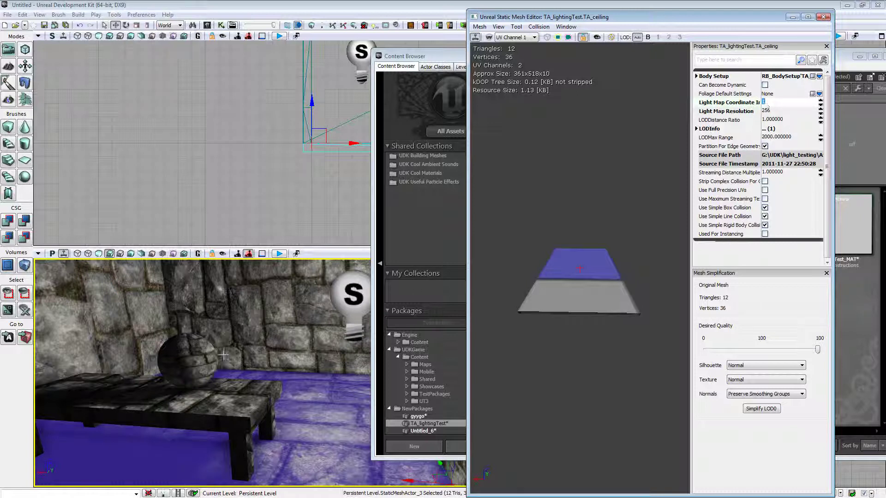
Step: Apply TA_Test_MAT to the table with the sphere, the walls behind it and the floor
click(177, 353)
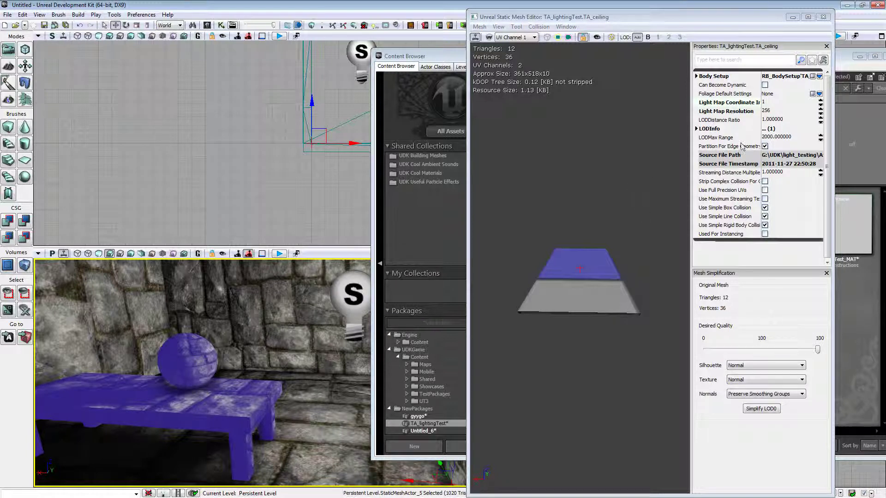
right_drag(275, 376, 259, 385)
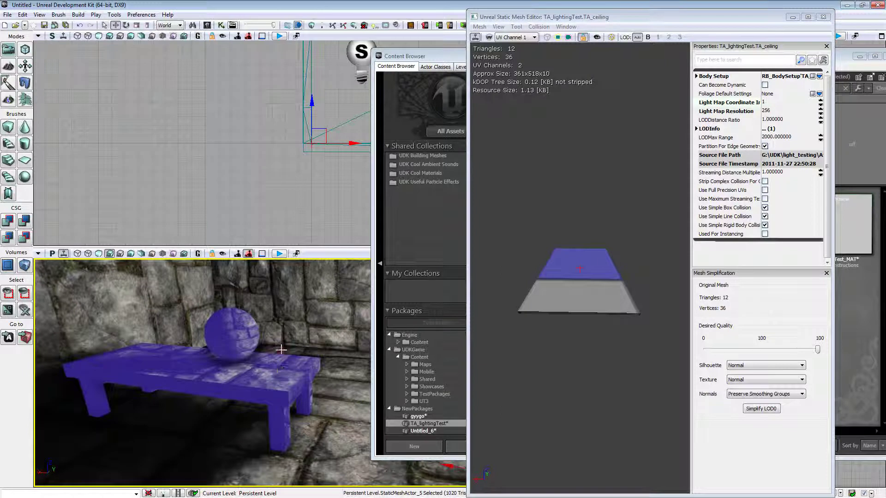
click(281, 350)
right_click(279, 358)
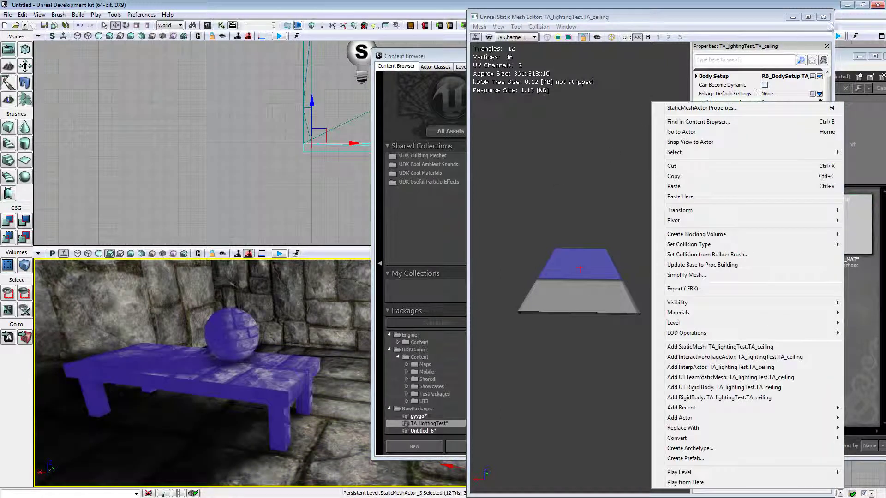
click(863, 133)
click(828, 203)
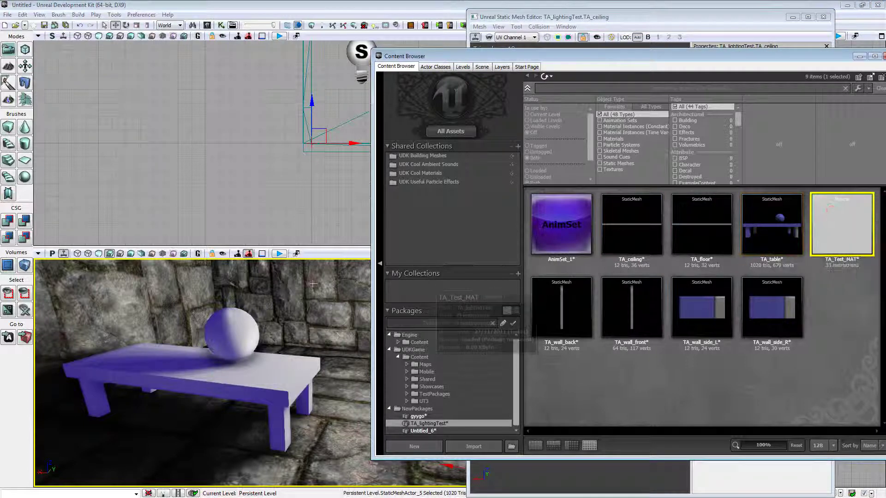
drag(832, 213, 131, 302)
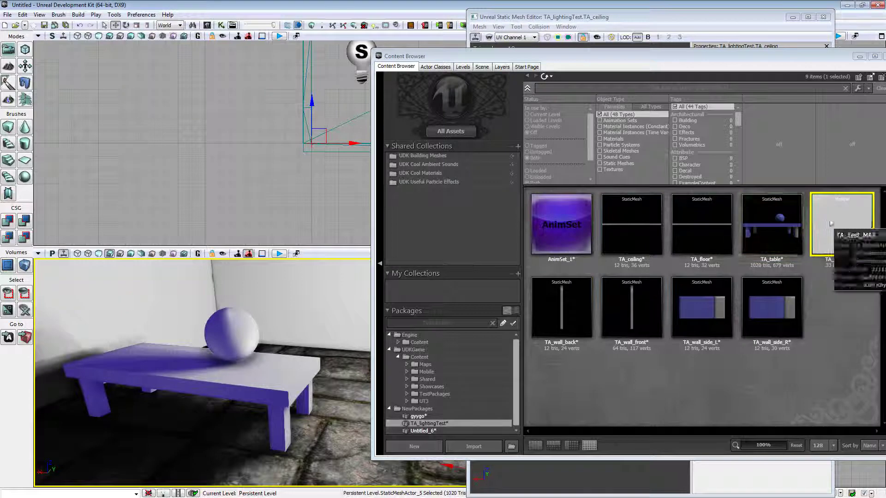
drag(838, 216, 325, 451)
Step: Apply TA_Test_MAT to the wall with the window opening and the remaining stone wall
right_drag(307, 435, 353, 405)
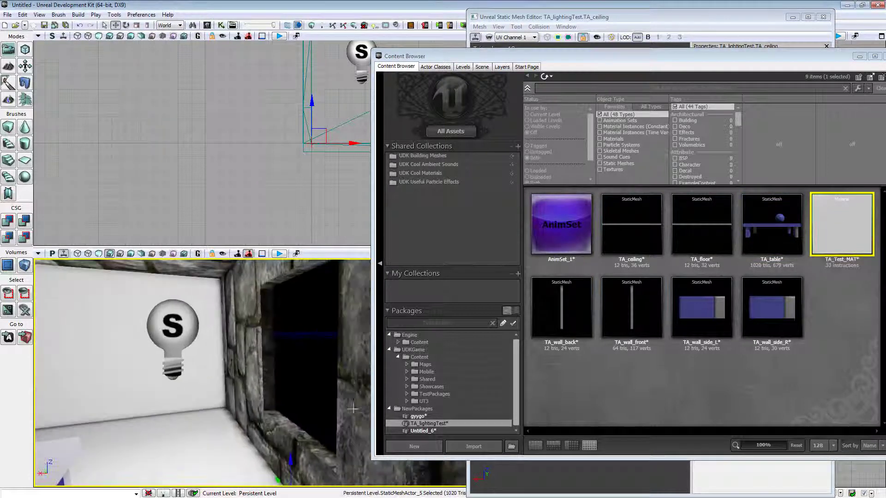
drag(844, 239, 248, 285)
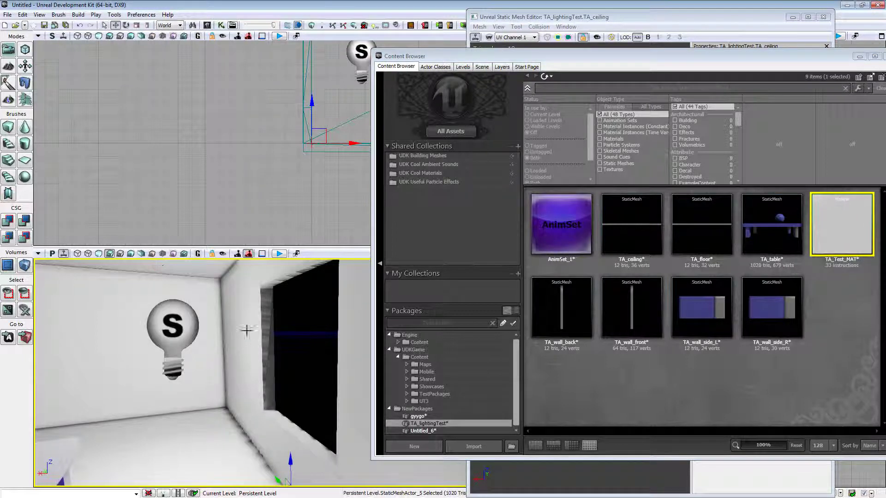
mouse_move(274, 368)
right_down()
mouse_move(32, 374)
mouse_move(274, 369)
right_up()
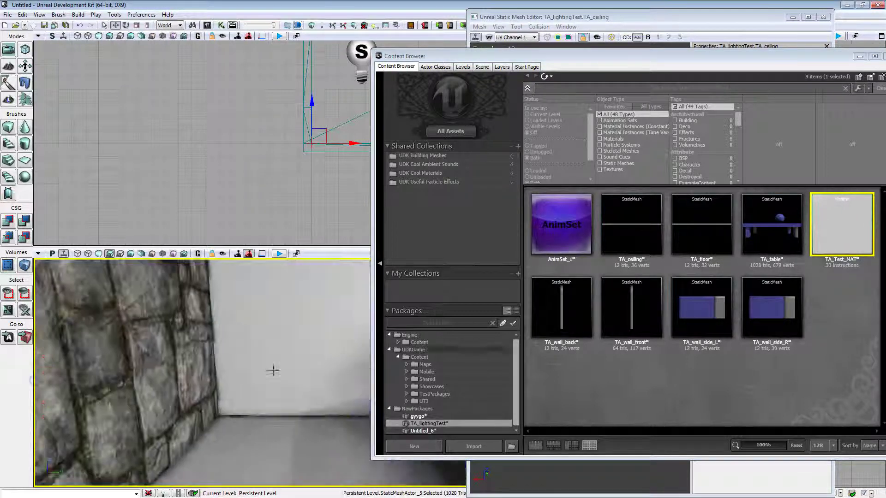
drag(842, 238, 180, 330)
right_drag(170, 328, 458, 364)
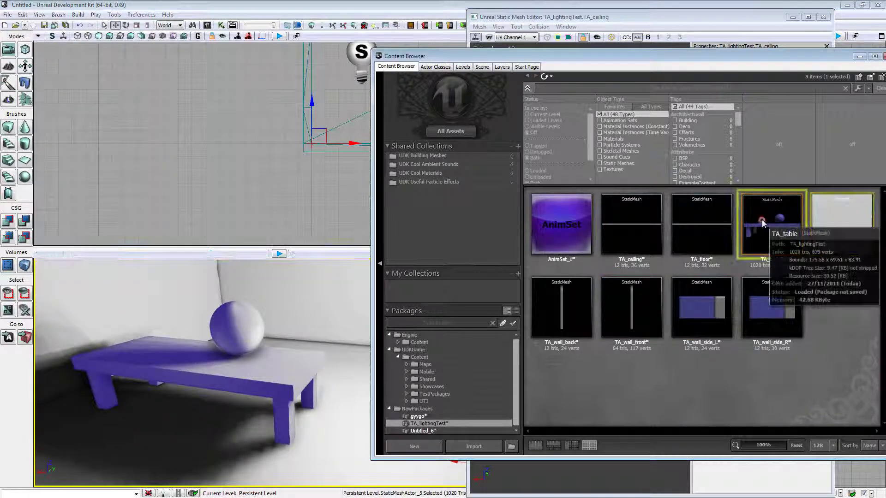
Step: Open TA_table in the Static Mesh Editor and set its Light Map Coordinate Index to 0
double_click(738, 219)
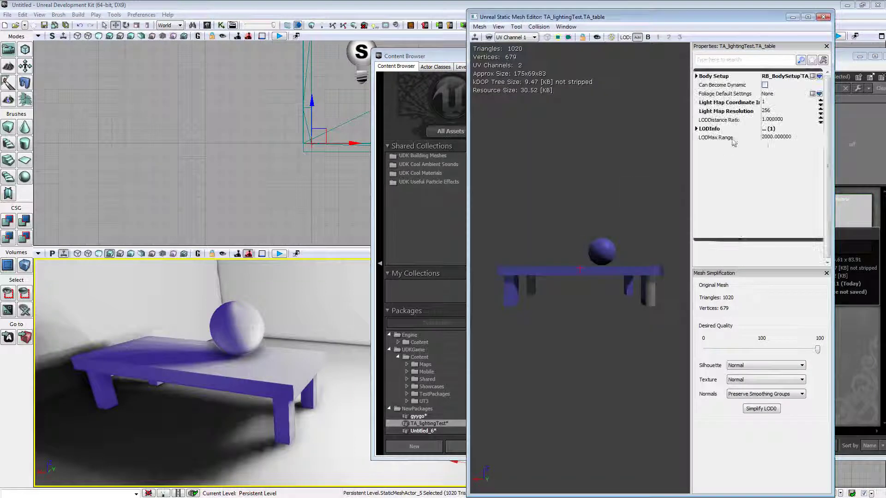
click(764, 103)
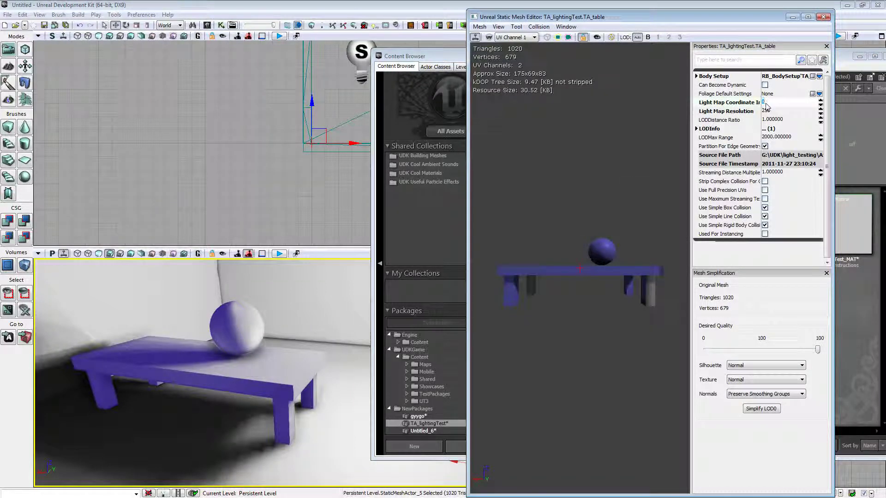
text(0)
key(Return)
right_drag(362, 315, 359, 323)
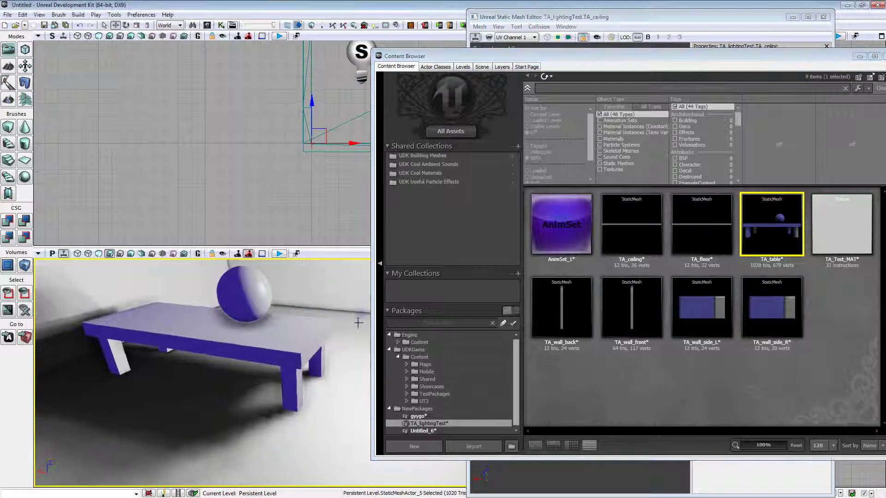
Step: Rebuild the level lighting, close the Map Check and Lighting Results windows, and inspect the shadows on the table
click(354, 26)
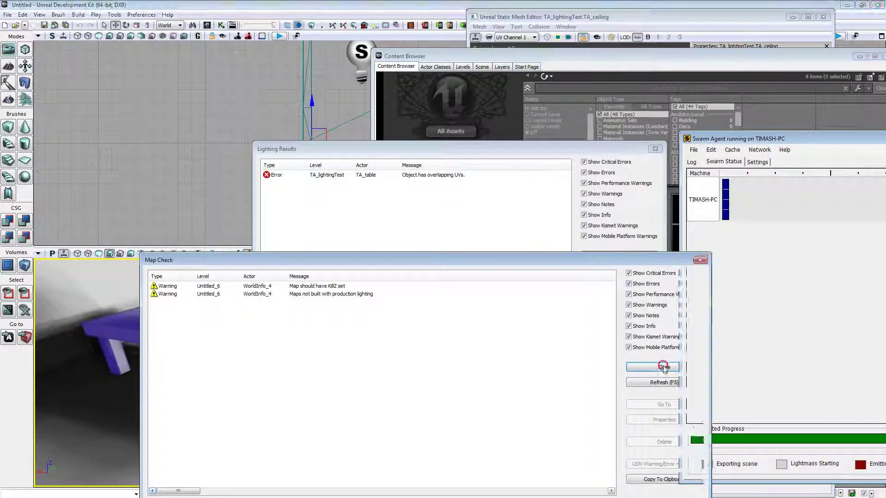
click(664, 369)
click(635, 256)
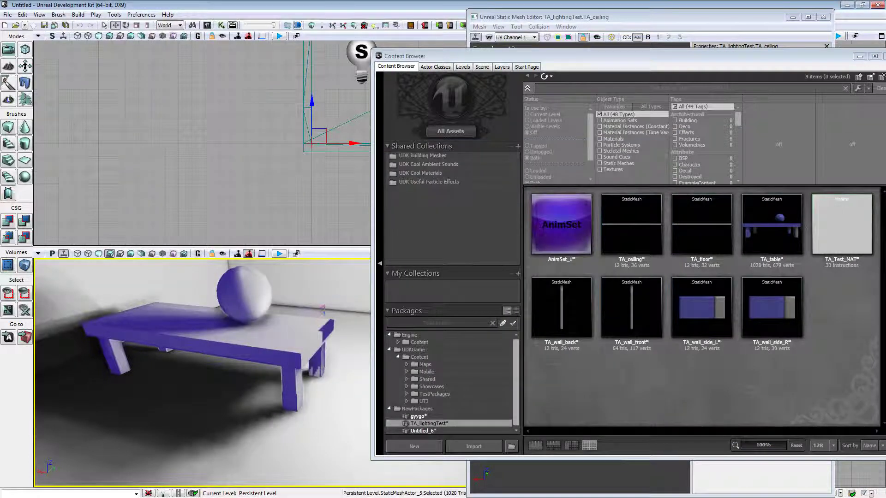
right_drag(325, 310, 323, 291)
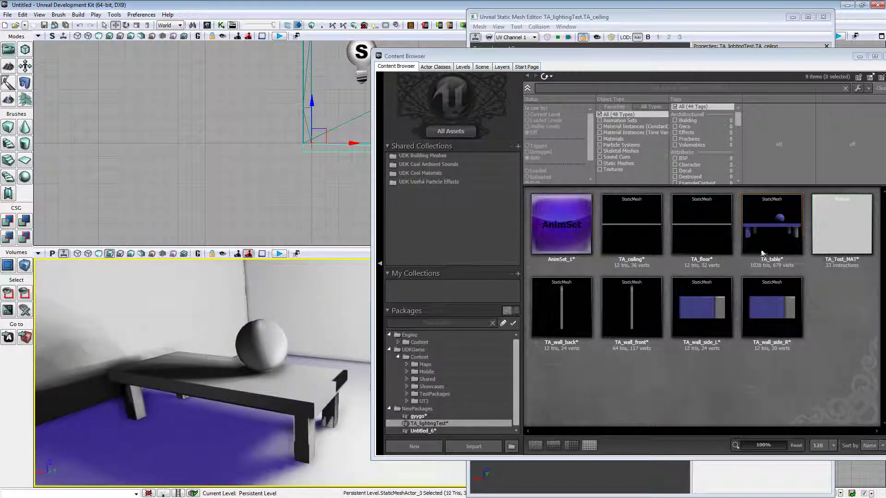
Step: View TA_table in the Static Mesh Editor, close it, and examine the lighting on the table legs, edges and sphere
double_click(765, 243)
double_click(754, 219)
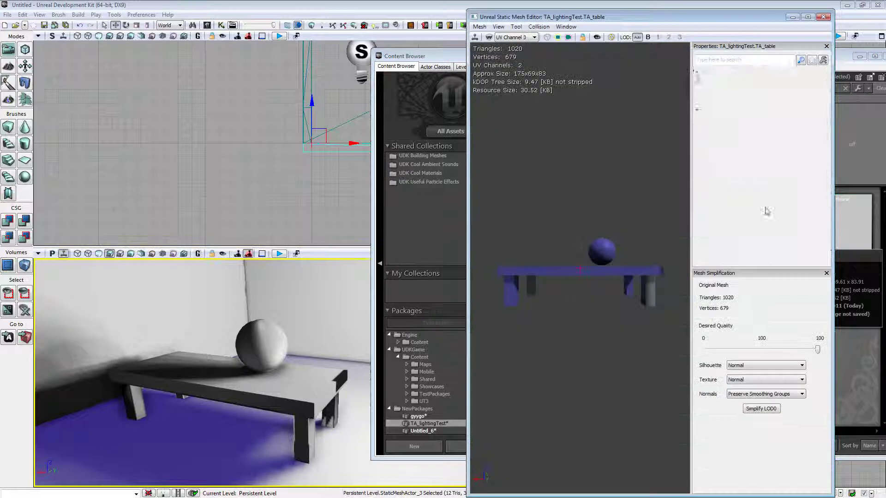
click(825, 18)
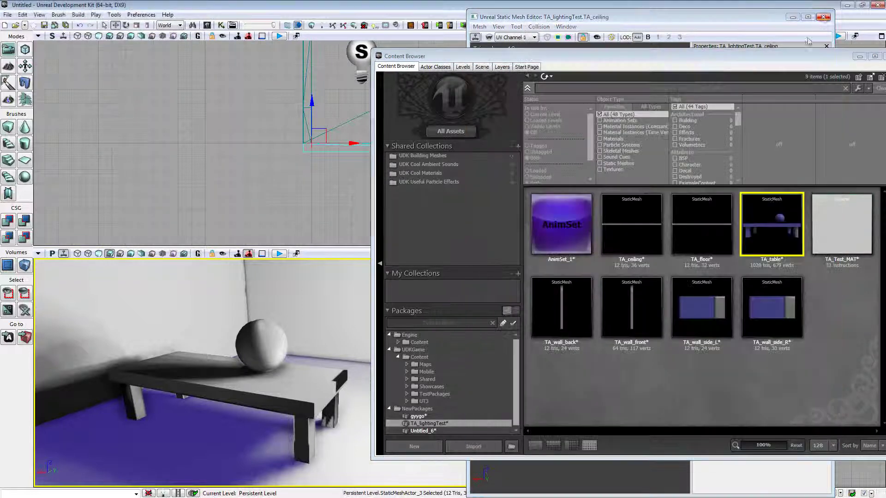
right_drag(284, 340, 321, 356)
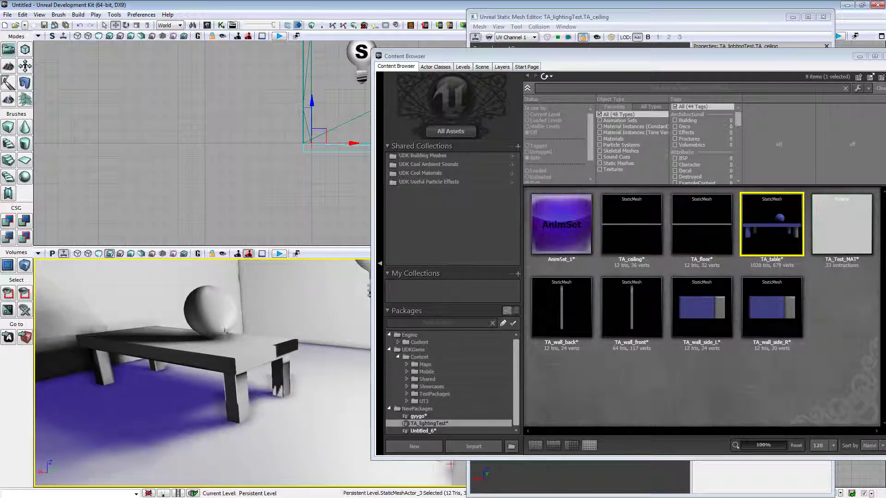
right_drag(329, 374, 288, 359)
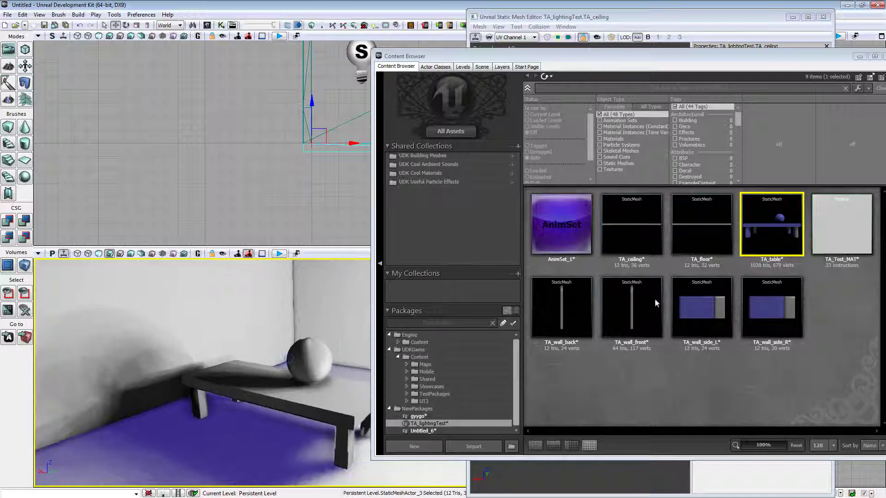
Step: Reopen TA_table in the Static Mesh Editor and set its Light Map Coordinate Index to 1
double_click(756, 231)
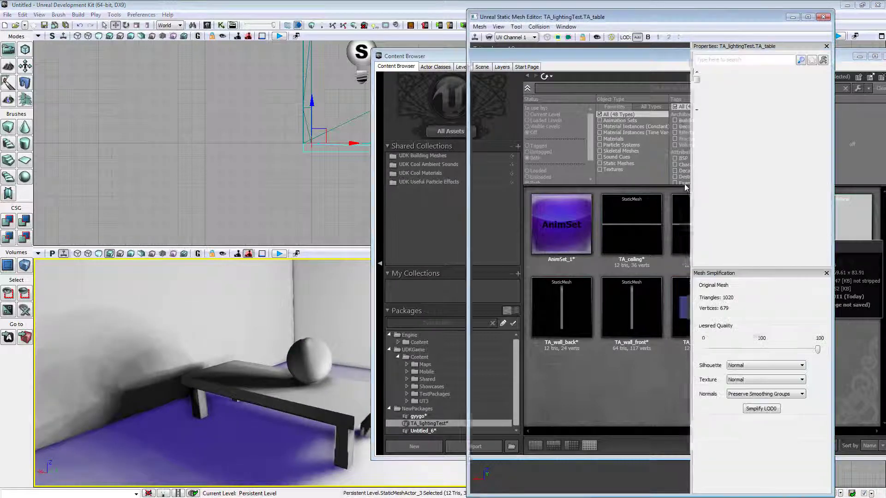
click(766, 101)
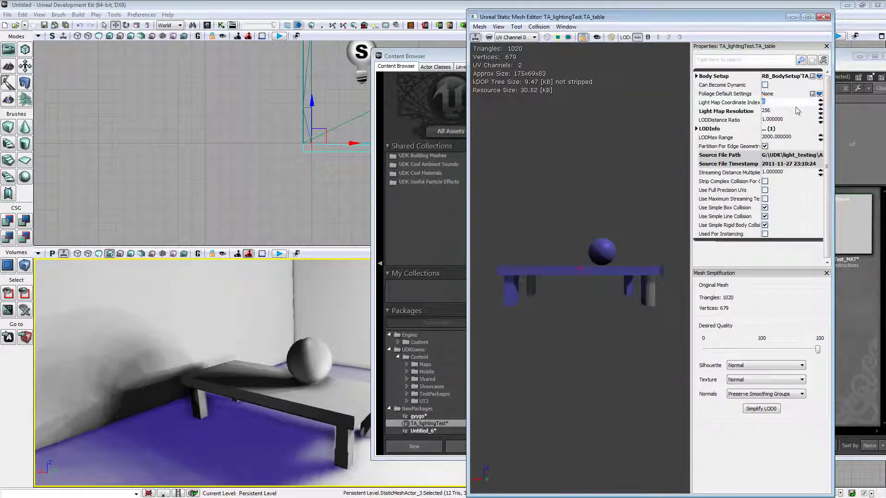
text(1)
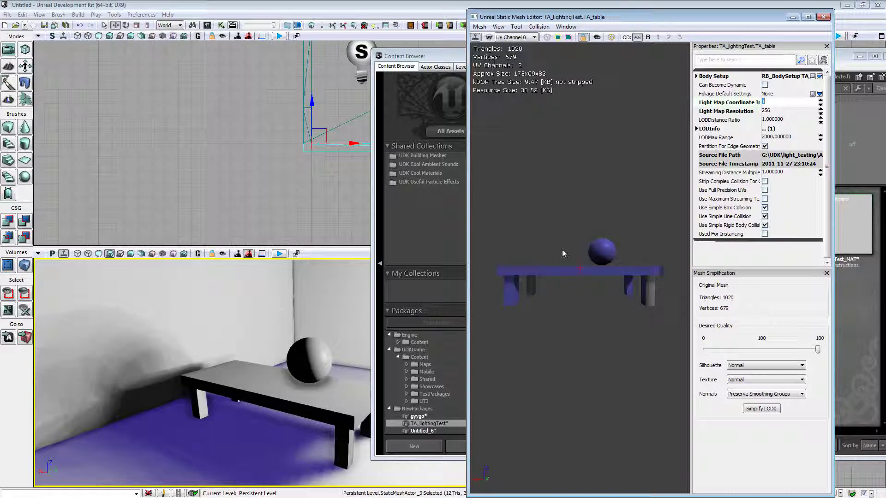
drag(562, 248, 569, 223)
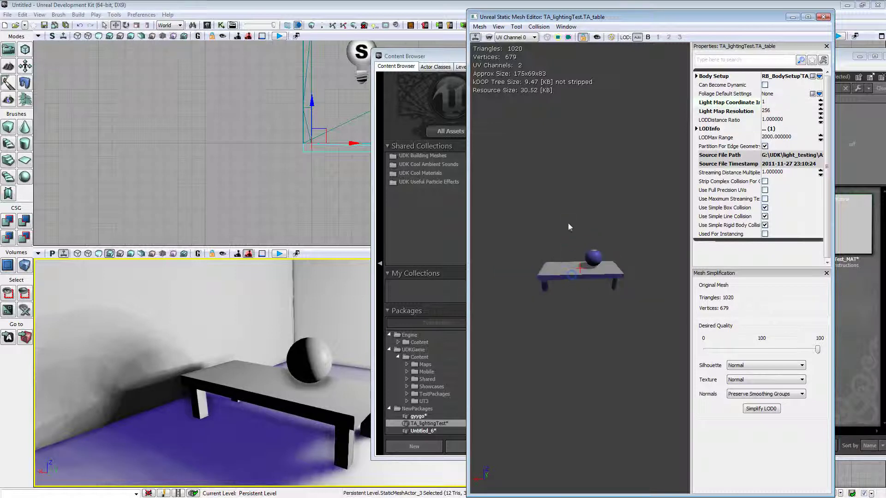
Step: Locate the Generate Unique UVs command for TA_table and view the table and ceiling in the room
click(480, 27)
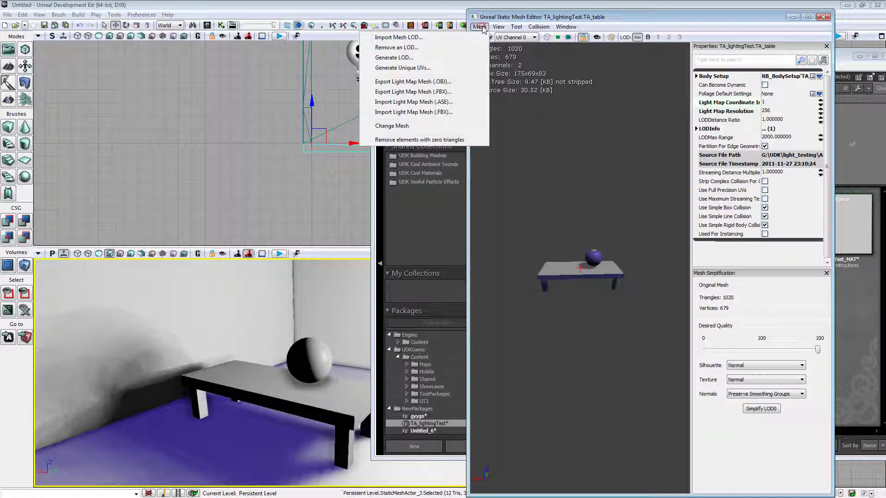
click(428, 70)
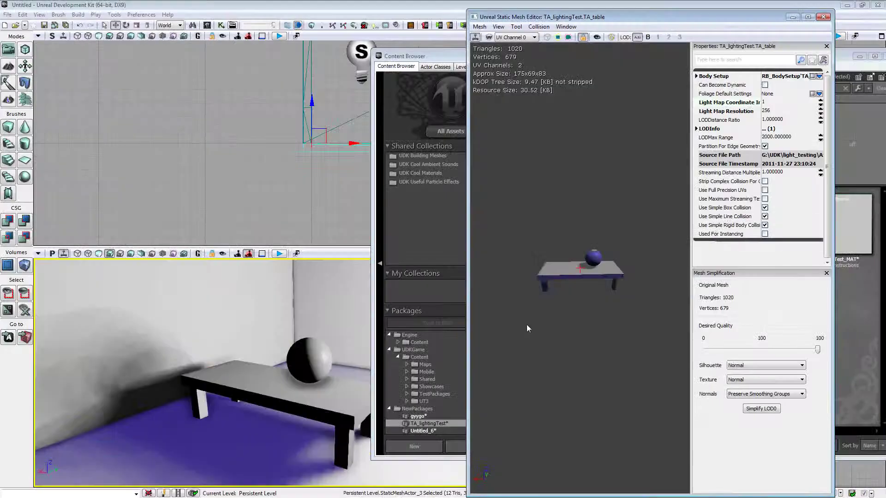
right_drag(317, 330, 366, 334)
drag(365, 334, 332, 320)
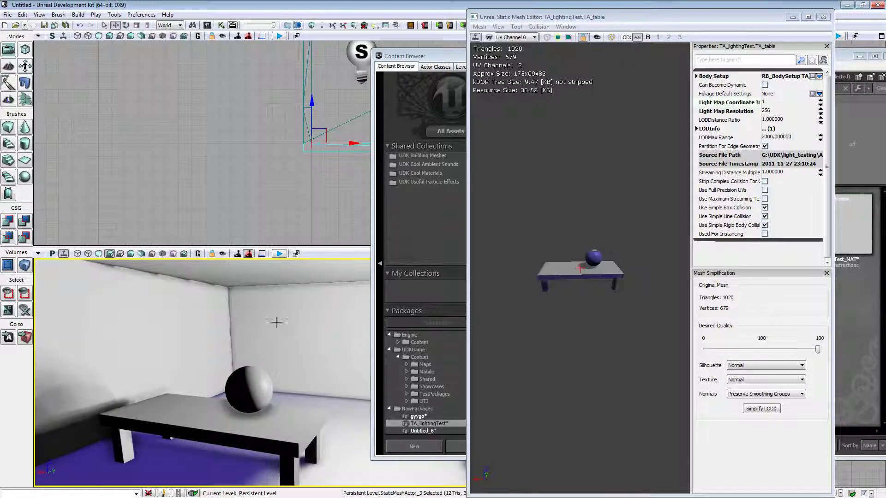
Step: Close the TA_table and TA_ceiling mesh editors, the Content Browser and the actor properties, and select the wall behind the table
click(823, 17)
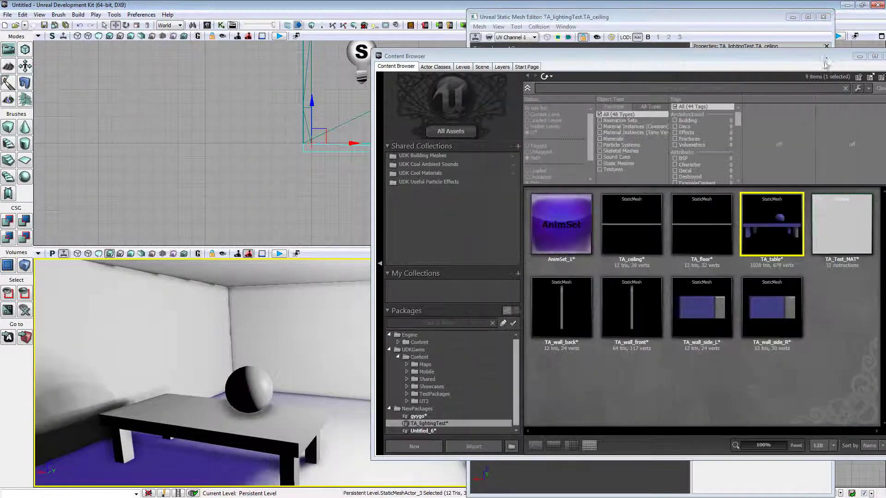
drag(774, 58, 757, 57)
click(814, 59)
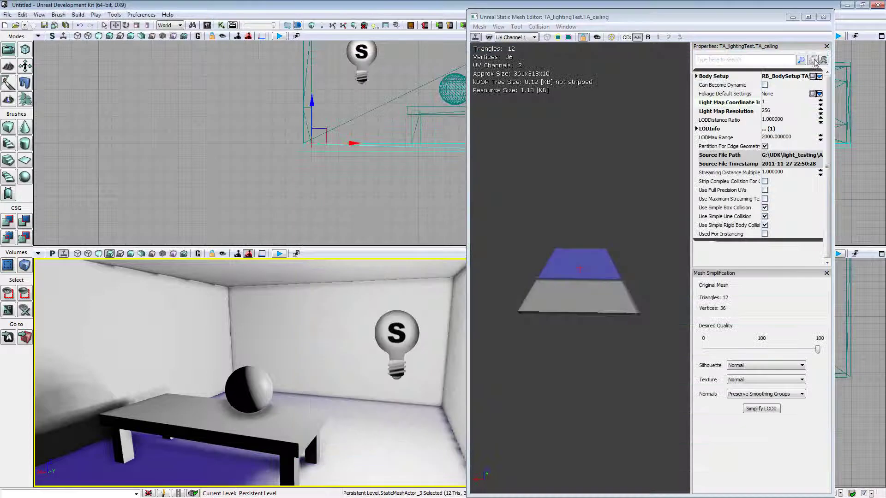
click(823, 17)
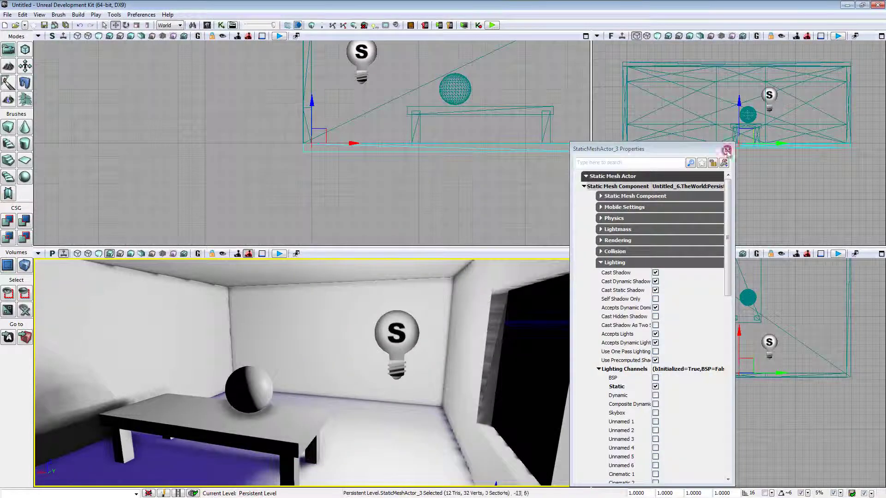
click(731, 151)
right_drag(362, 388, 404, 360)
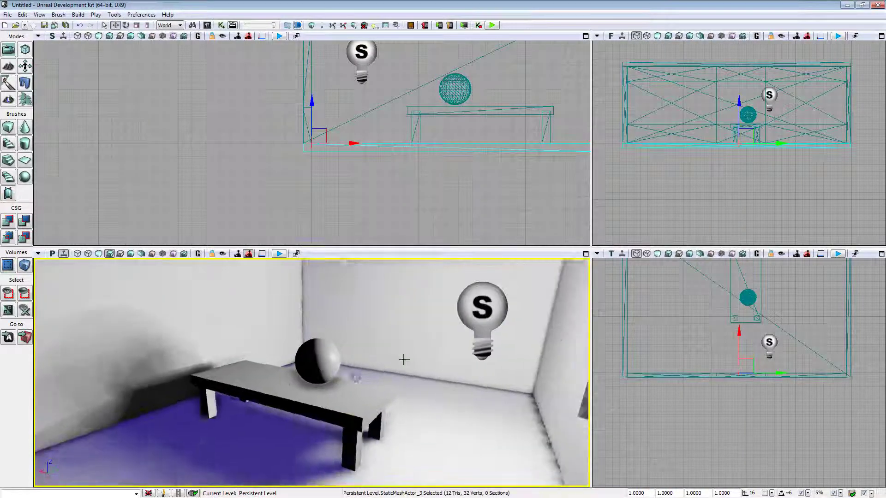
click(404, 360)
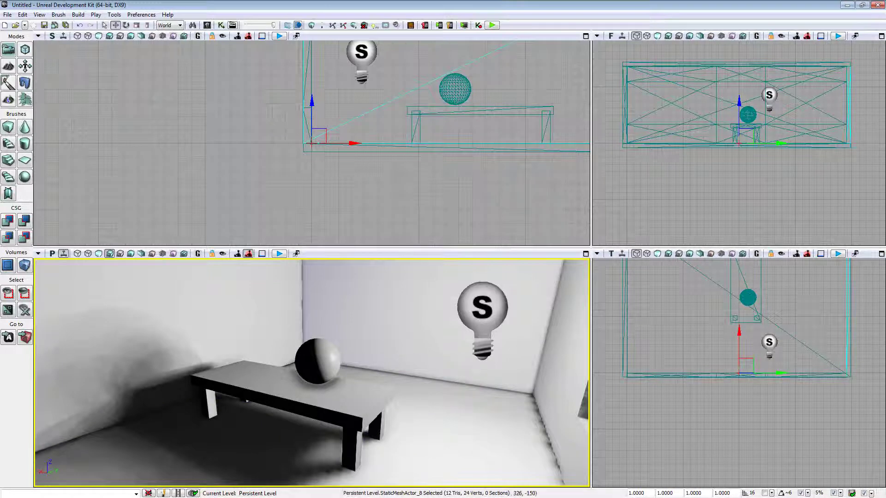
Step: Switch to 3ds Max and delete the TA_ceiling object from the top of the room
key(alt+Tab)
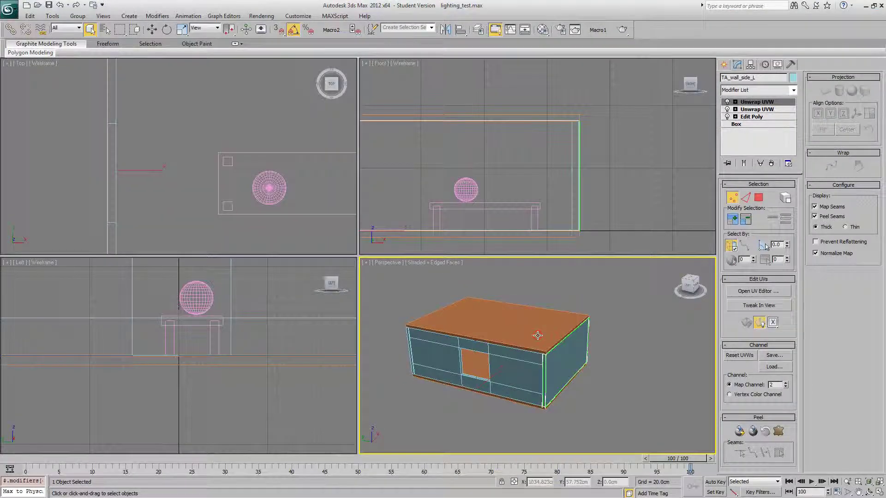
click(538, 335)
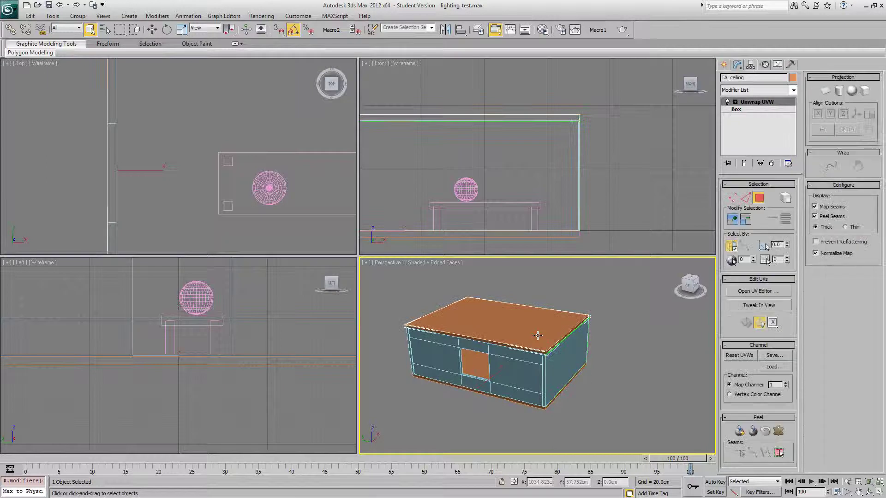
middle_drag(462, 379, 486, 380)
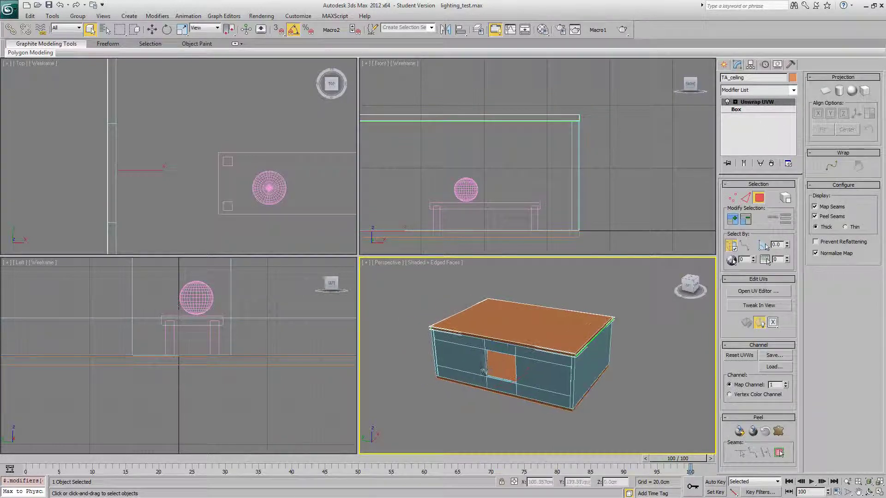
key(Delete)
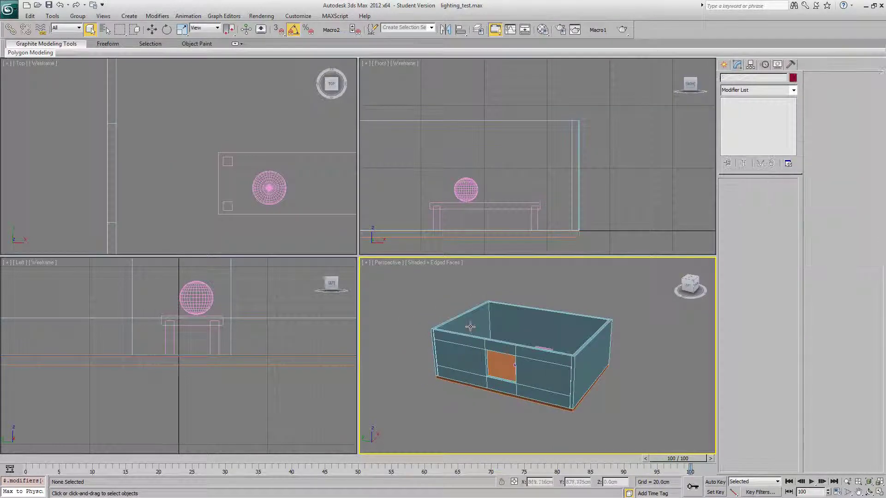
Step: Select the TA_wall_side_R side wall and export it in ASE format, replacing TA_wall_side_R.ASE with the default export options
click(472, 324)
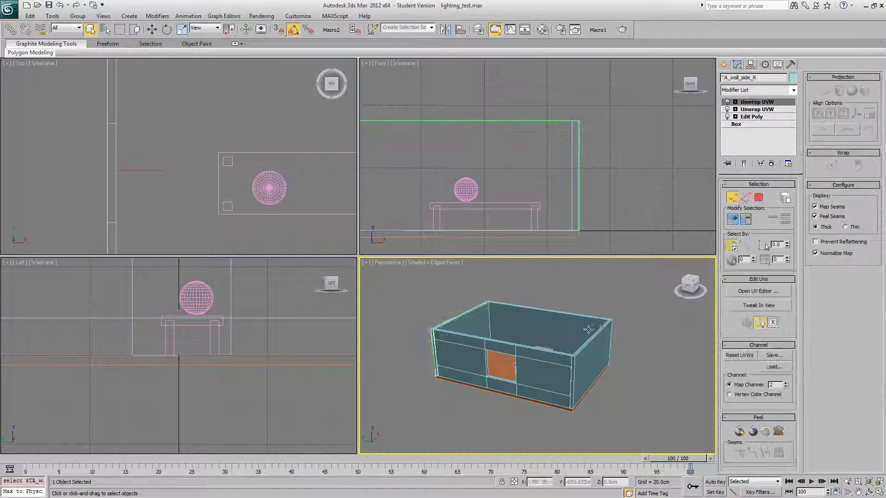
alt+middle_drag(589, 328, 639, 332)
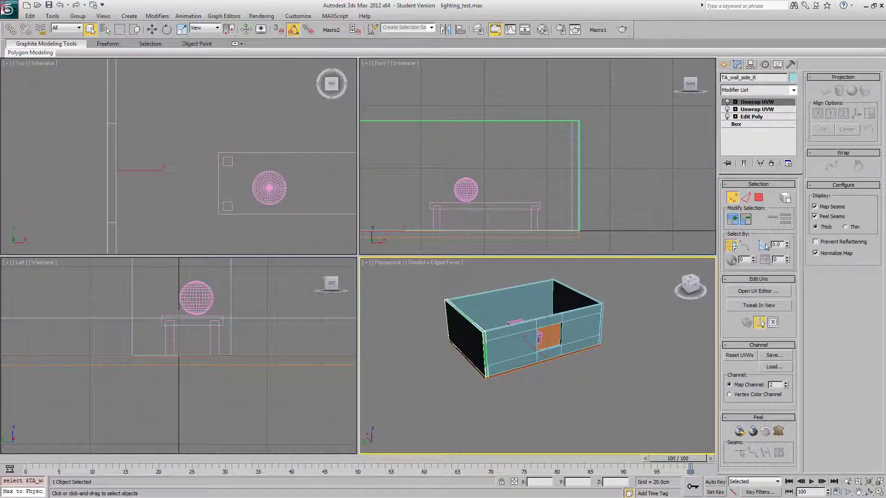
click(9, 9)
click(115, 85)
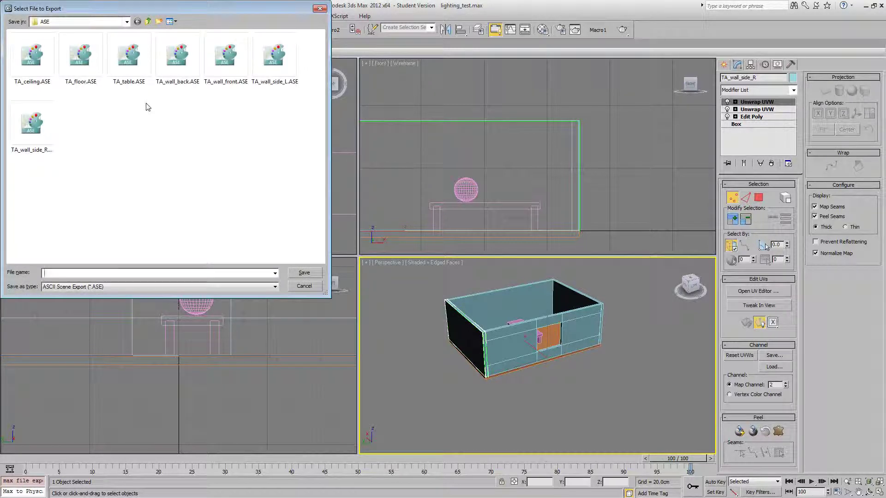
double_click(32, 122)
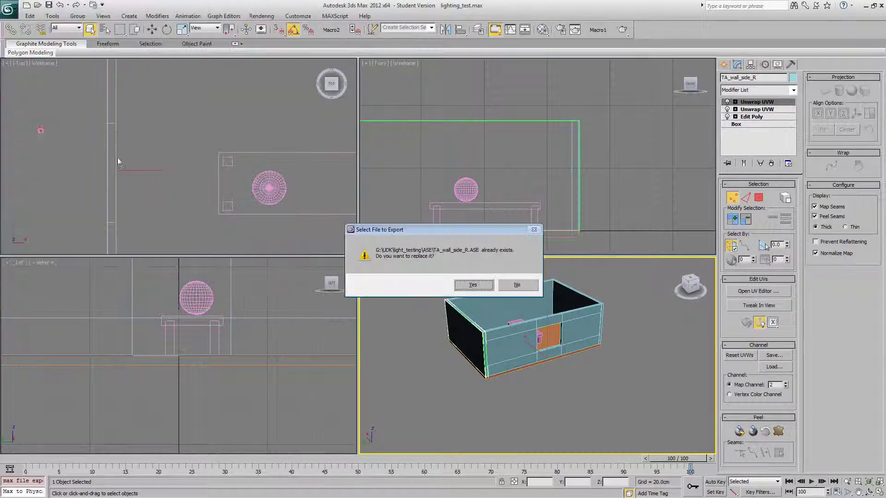
click(472, 285)
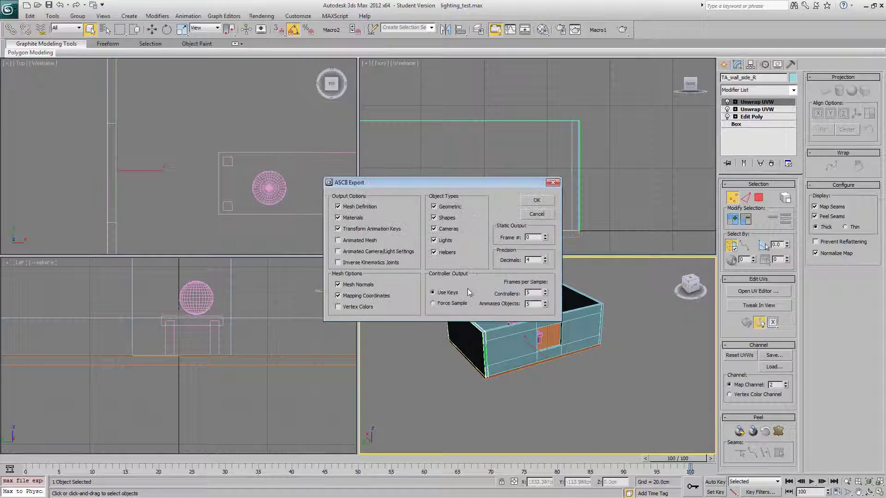
click(541, 202)
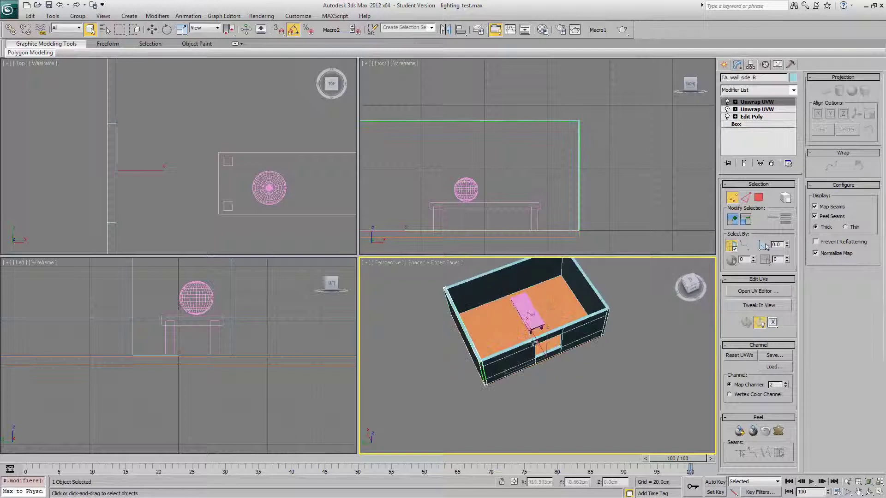
Step: Add a second Unwrap UVW modifier to TA_floor, move its UVs to map channel 2, and edit them in the UV editor
click(546, 307)
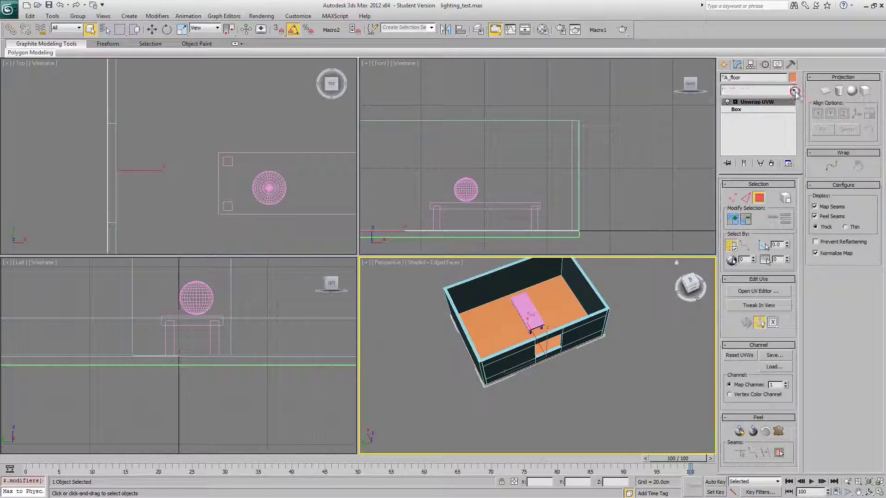
click(794, 90)
scroll(775, 329, down, 5)
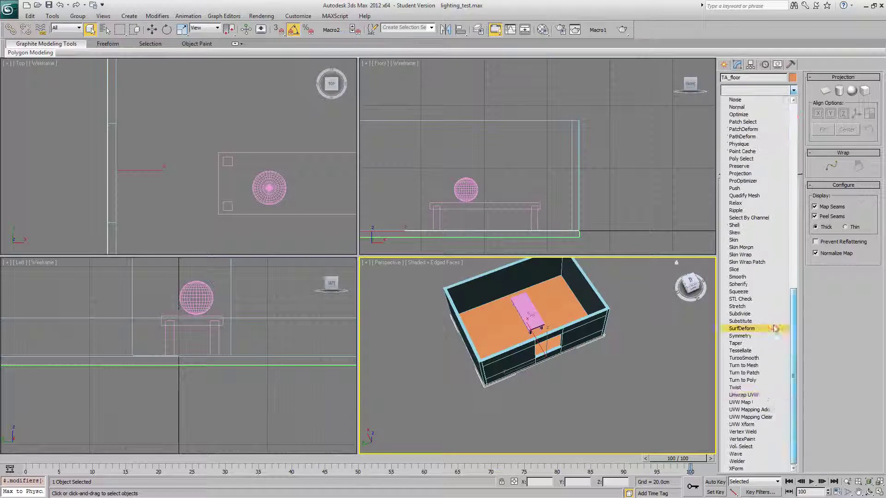
click(762, 395)
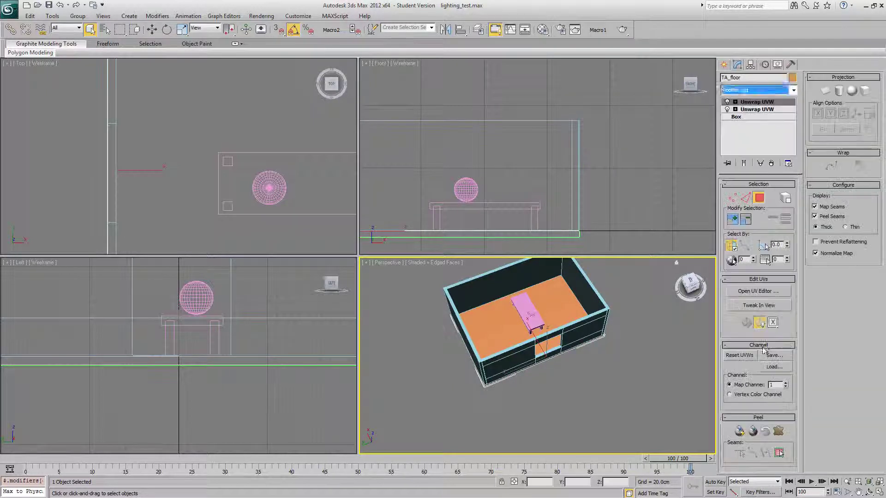
click(786, 383)
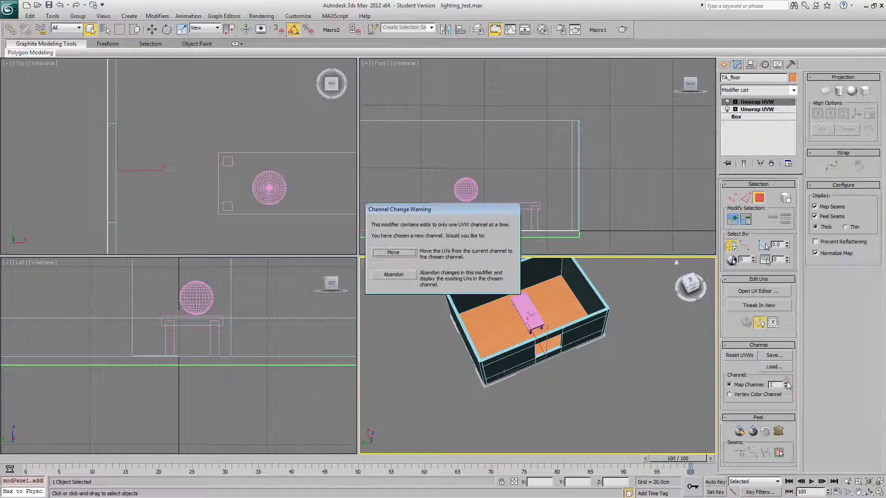
click(395, 253)
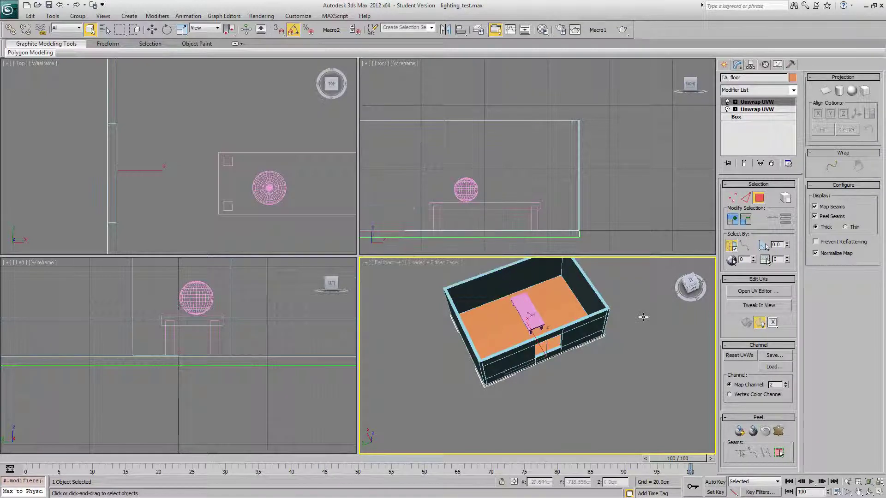
click(759, 292)
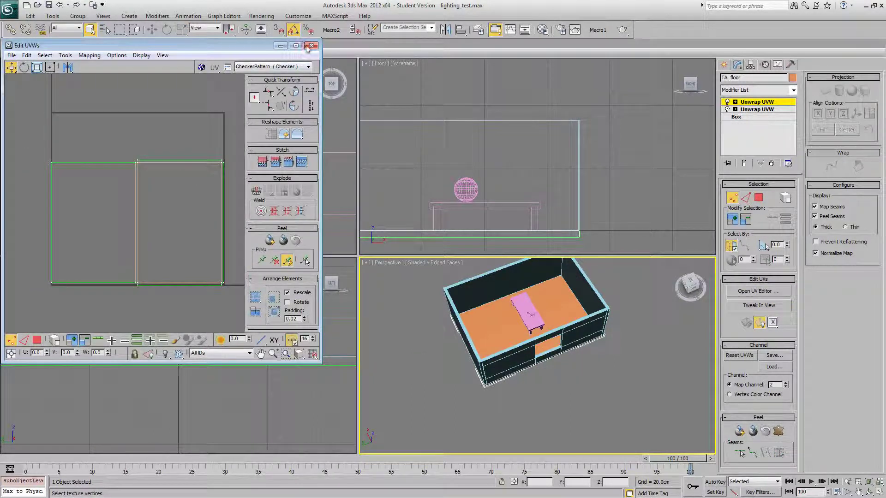
click(764, 102)
Step: Unhide the ceiling and export TA_floor in ASE format, replacing the existing TA_floor.ASE
alt+middle_drag(623, 310, 634, 302)
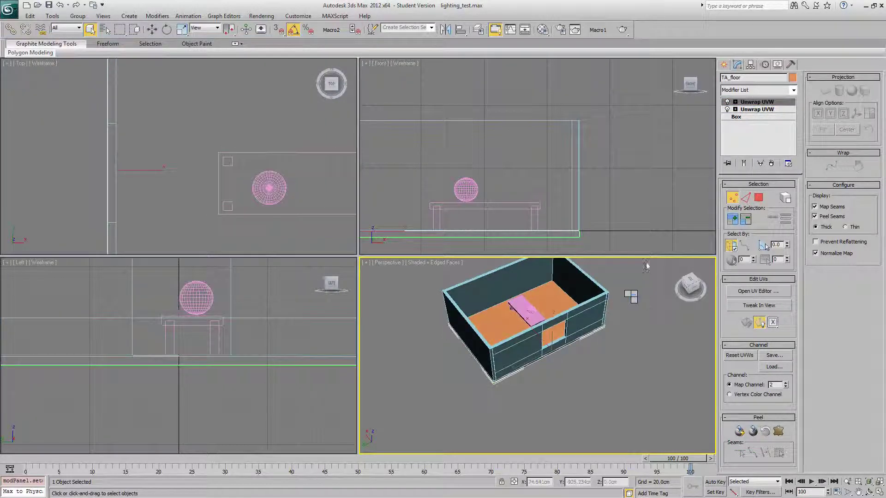
click(9, 8)
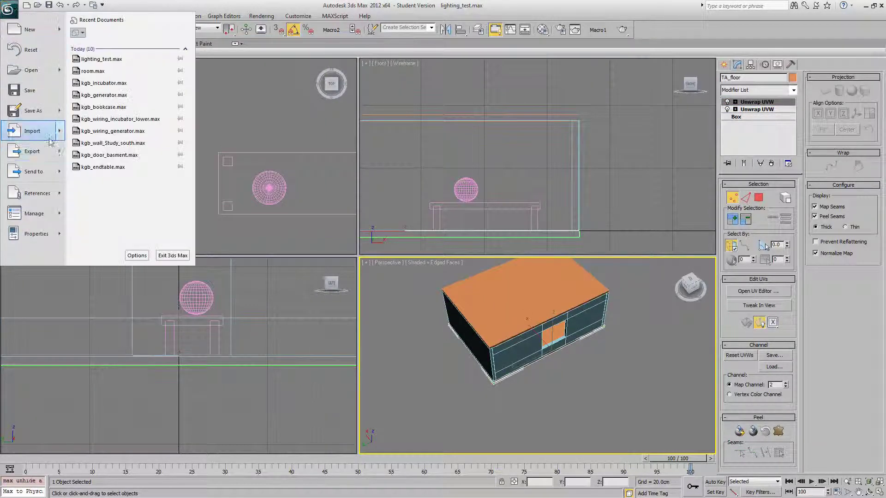
mouse_move(61, 151)
click(122, 80)
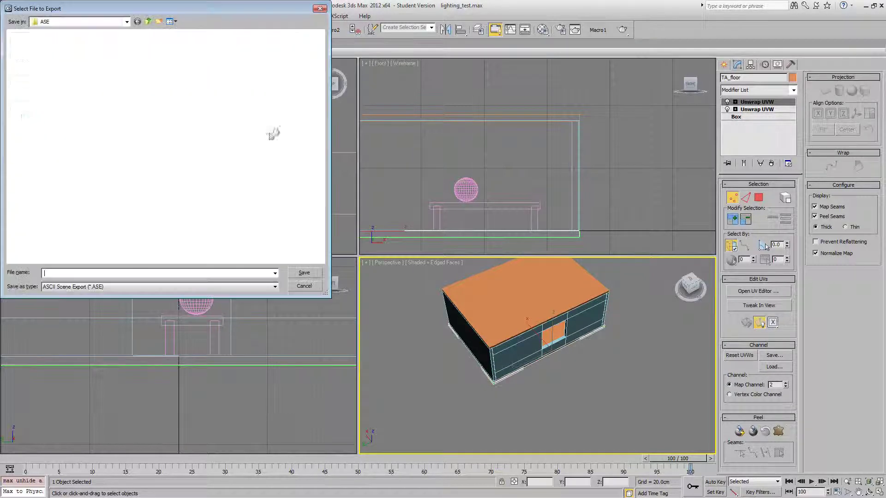
double_click(90, 69)
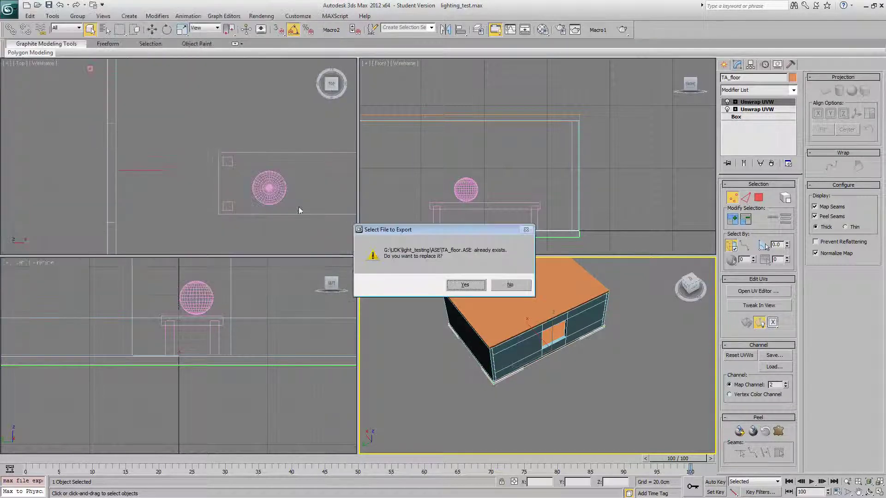
click(465, 285)
click(544, 203)
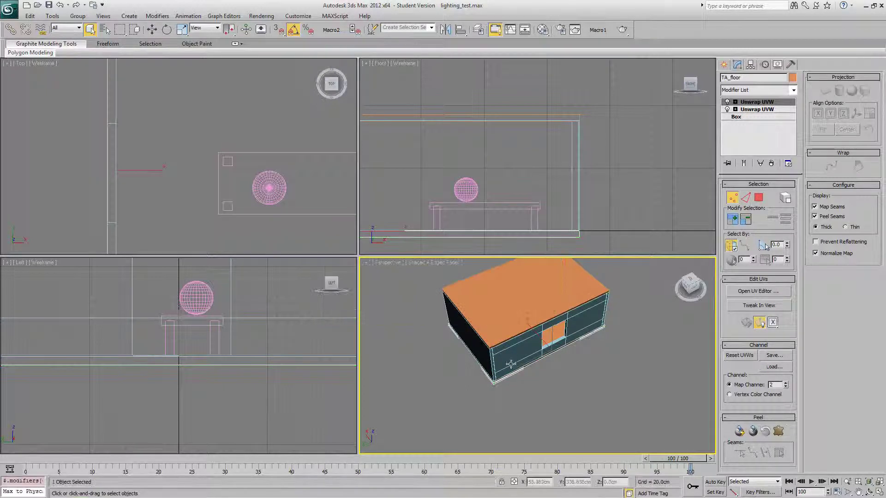
Step: Remove the floor from the scene and export TA_ceiling in ASE format, replacing the existing TA_ceiling.ASE
key(Delete)
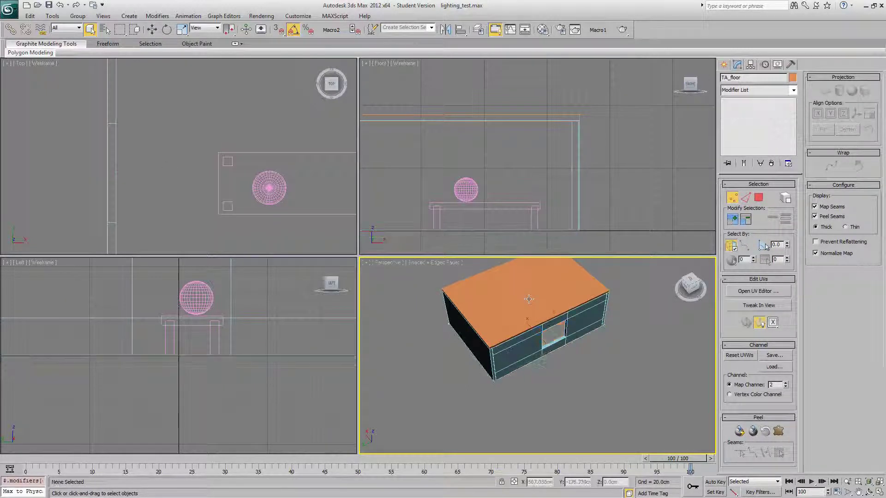
click(3, 79)
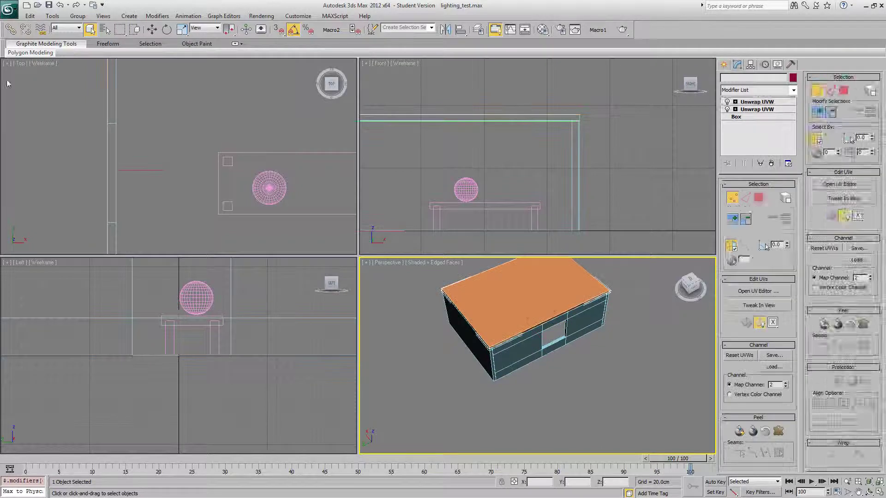
click(9, 9)
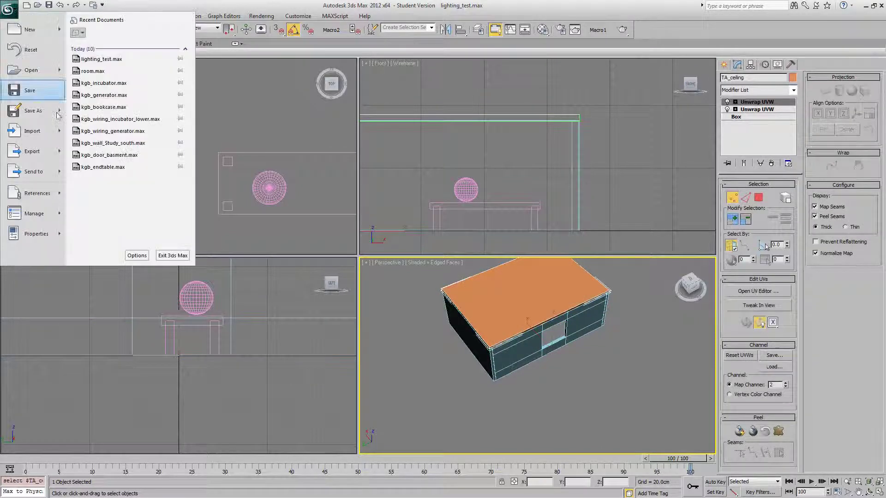
click(55, 150)
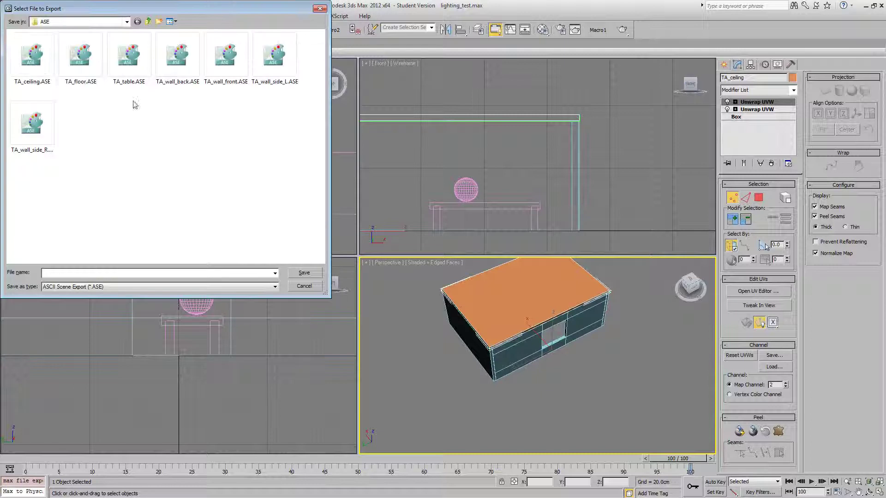
double_click(41, 66)
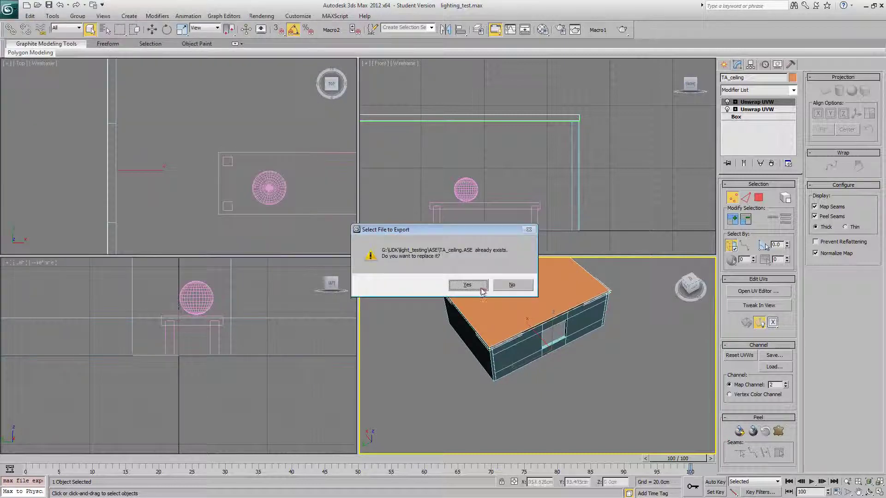
click(466, 288)
click(545, 203)
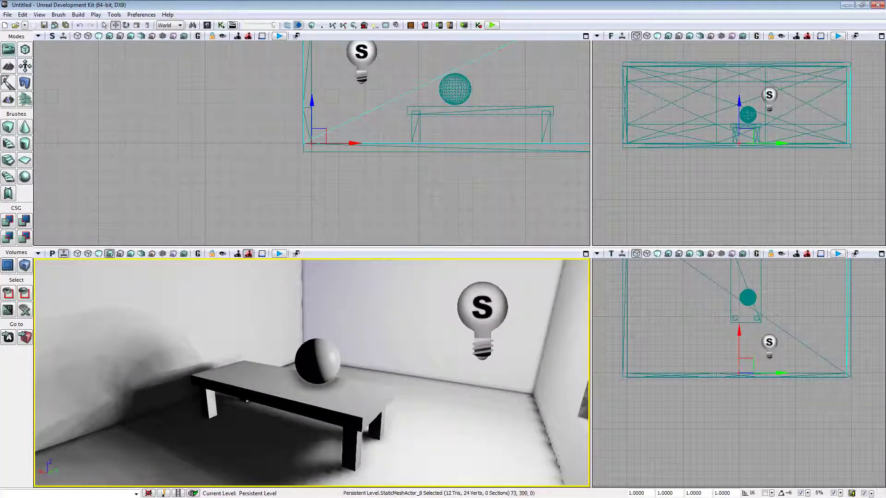
Step: Switch to UDK and reimport the TA_floor, TA_ceiling, TA_wall_back, TA_wall_front, TA_wall_side_L and TA_wall_side_R meshes in the Content Browser
click(206, 26)
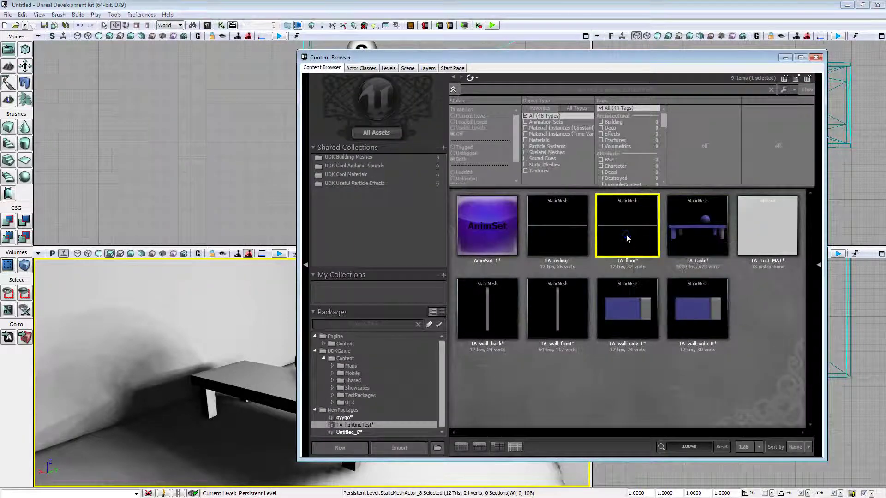
click(569, 239)
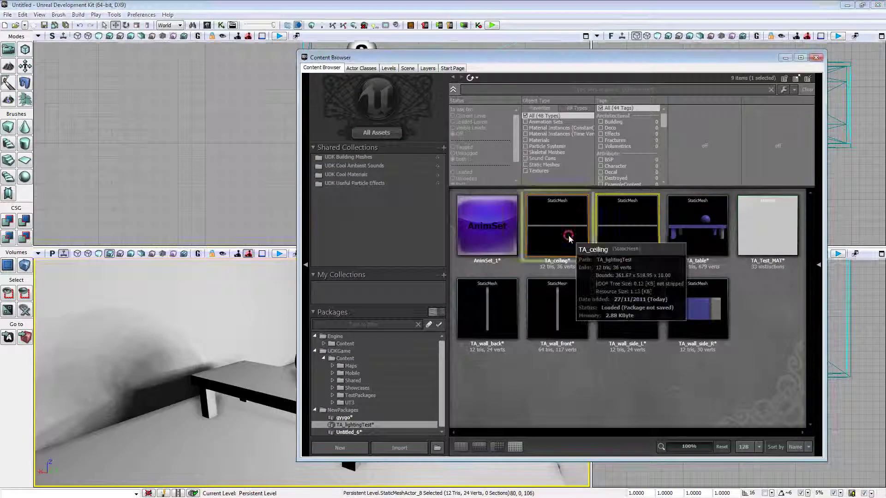
click(500, 313)
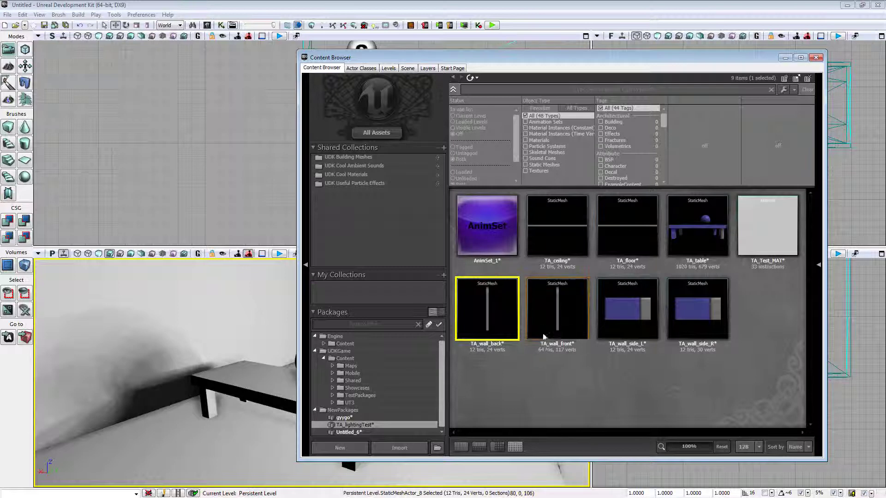
click(550, 318)
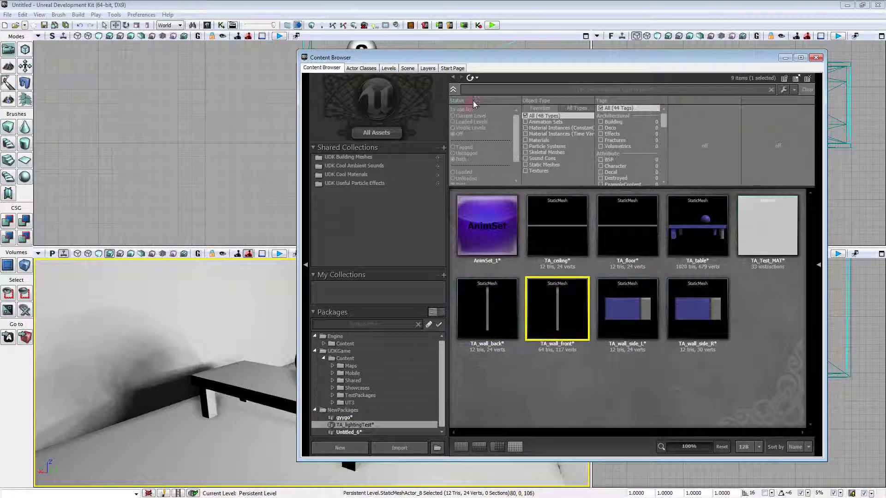
click(635, 315)
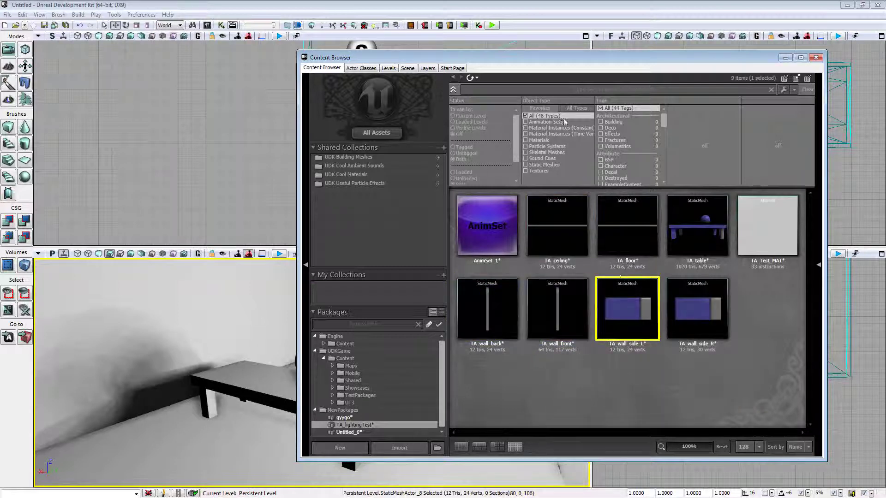
click(692, 309)
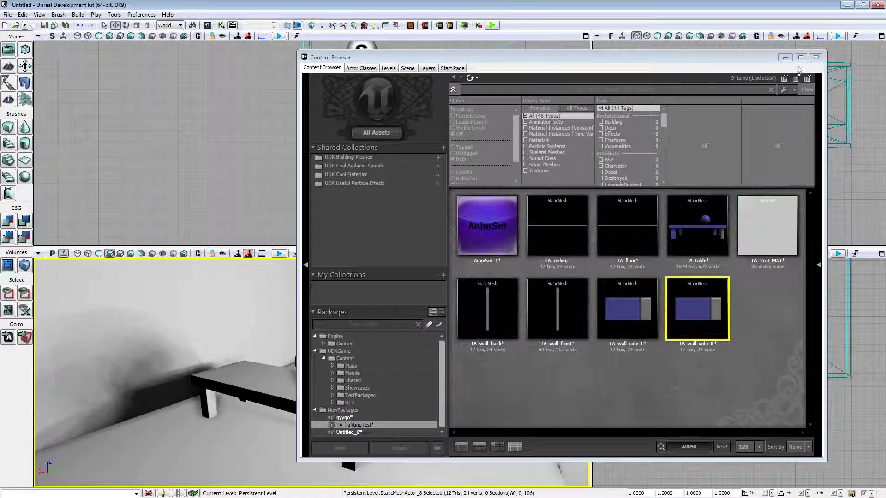
click(813, 58)
Step: Delete the point light beside the table and set the perspective view to unlit shading
drag(413, 355, 412, 355)
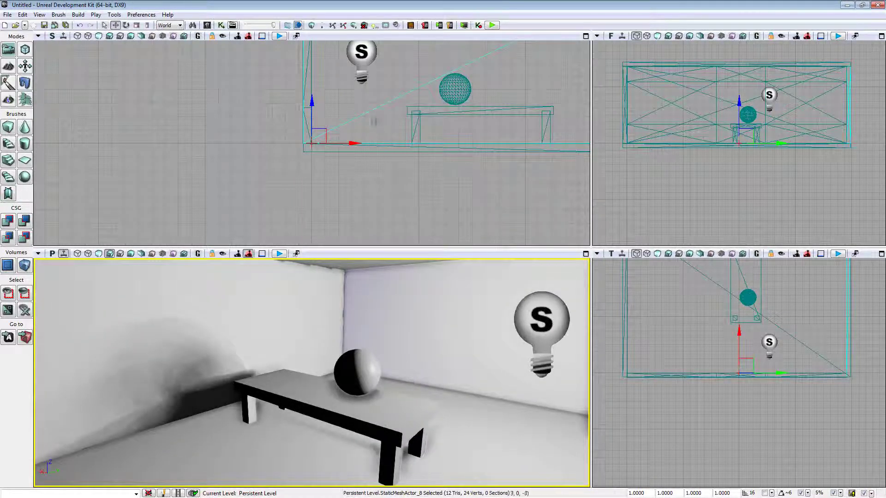
right_drag(375, 311, 438, 345)
click(436, 302)
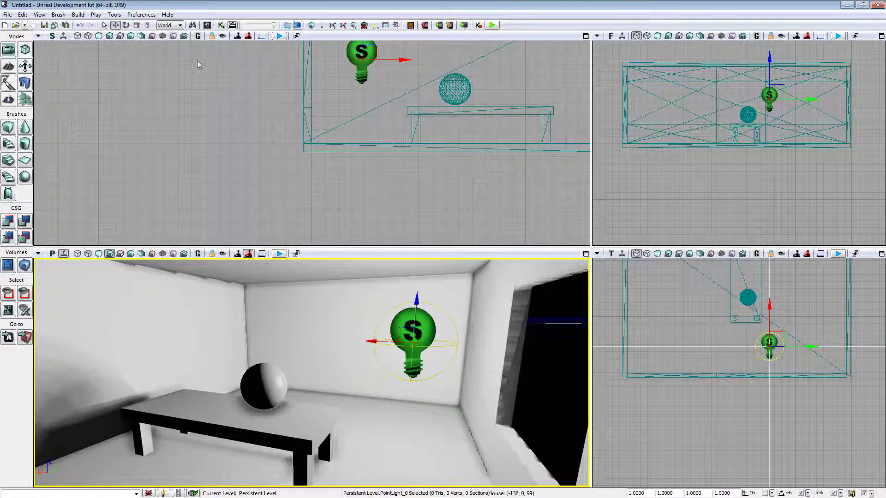
right_drag(404, 306, 415, 308)
mouse_move(414, 307)
mouse_down()
mouse_move(421, 301)
mouse_move(403, 305)
mouse_up()
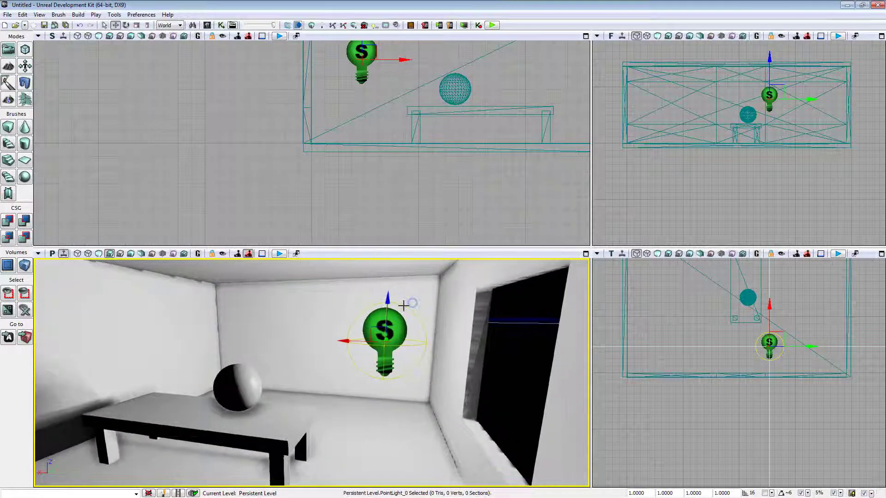
key(Delete)
key(alt+3)
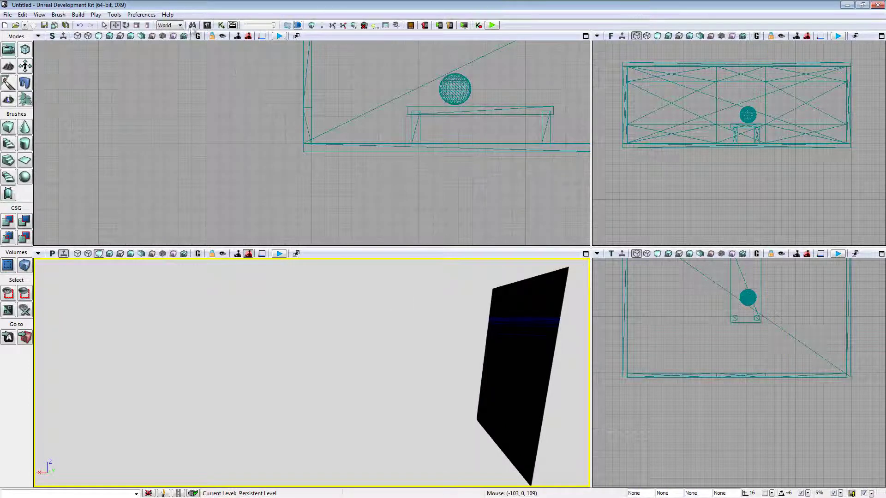
Step: Expand the Lights category in the Actor Classes browser and move the window clear of the perspective view
click(207, 24)
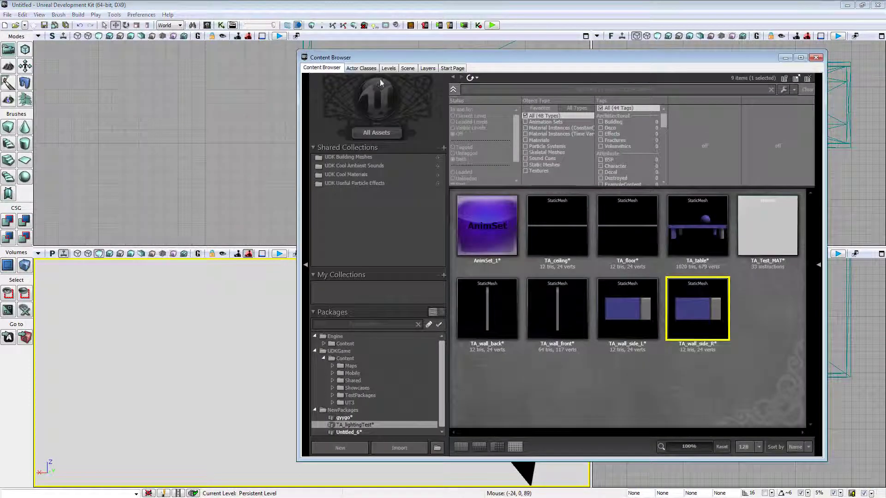
click(365, 69)
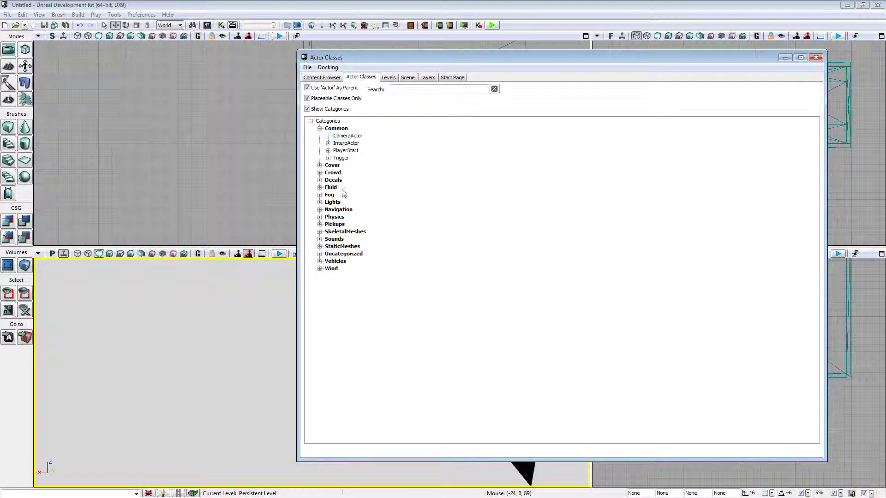
click(320, 202)
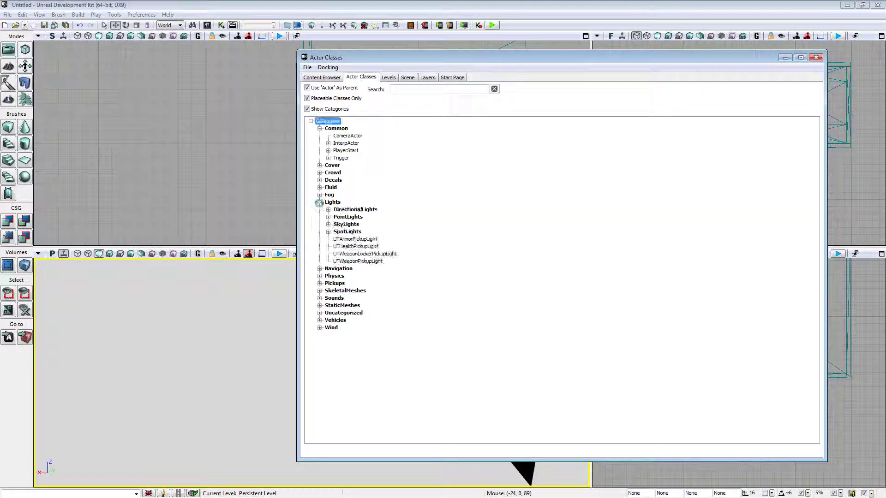
click(319, 202)
click(320, 202)
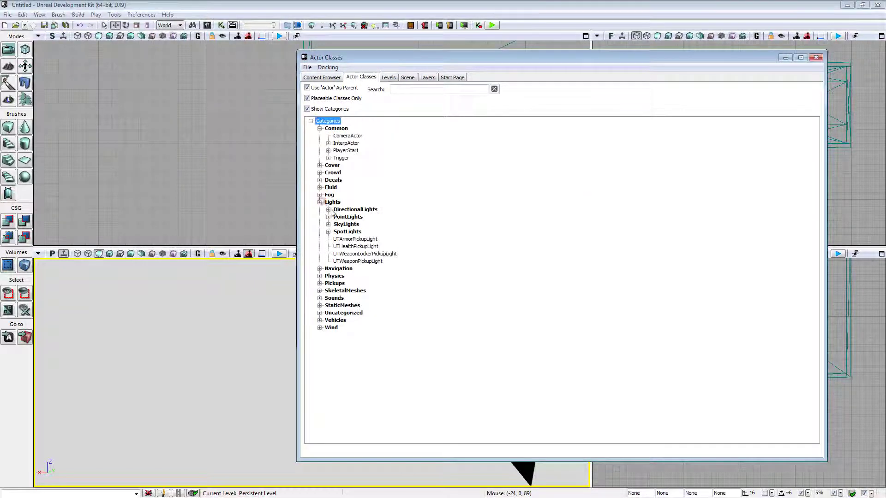
drag(511, 57, 561, 44)
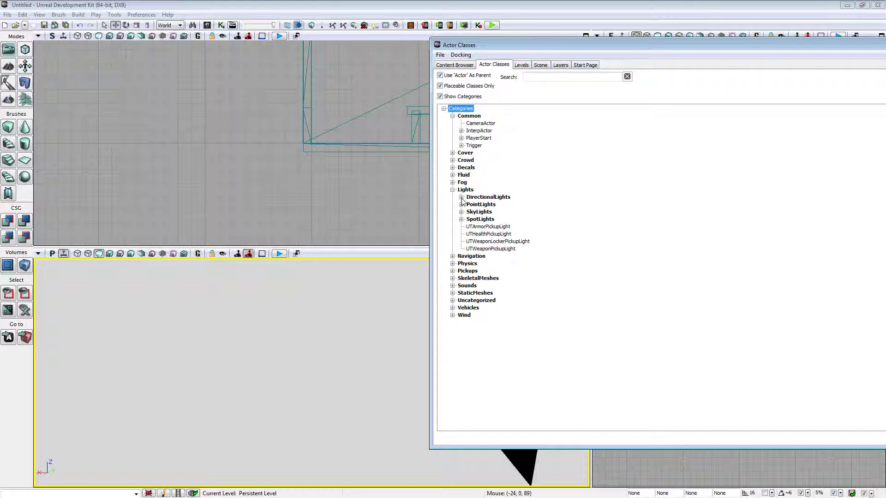
Step: Place a DominantDirectionalLight from the Actor Classes browser inside the room in the perspective view
click(461, 219)
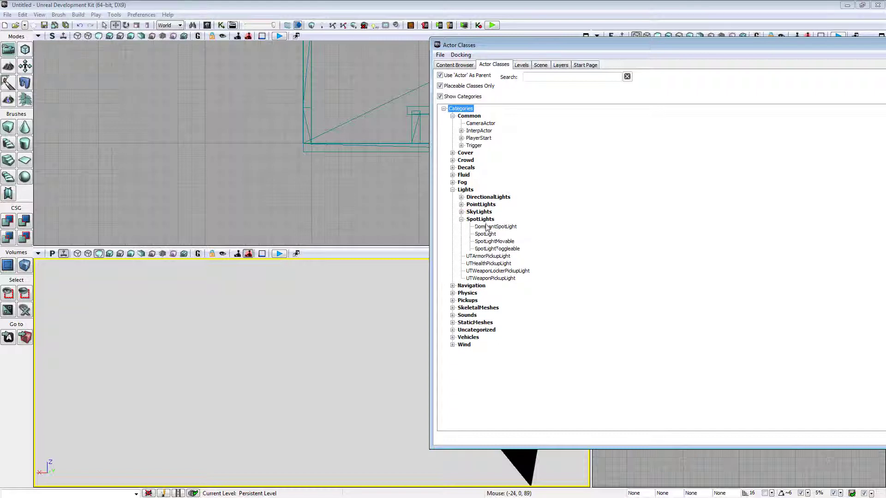
click(461, 198)
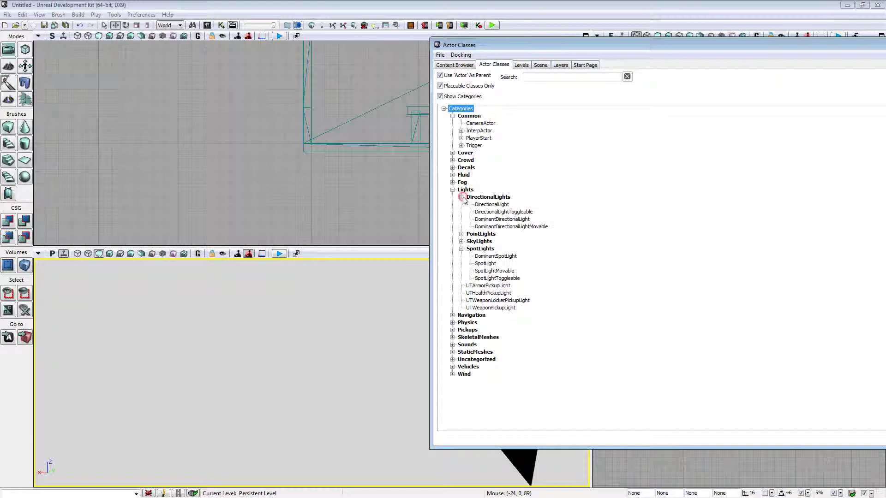
click(503, 220)
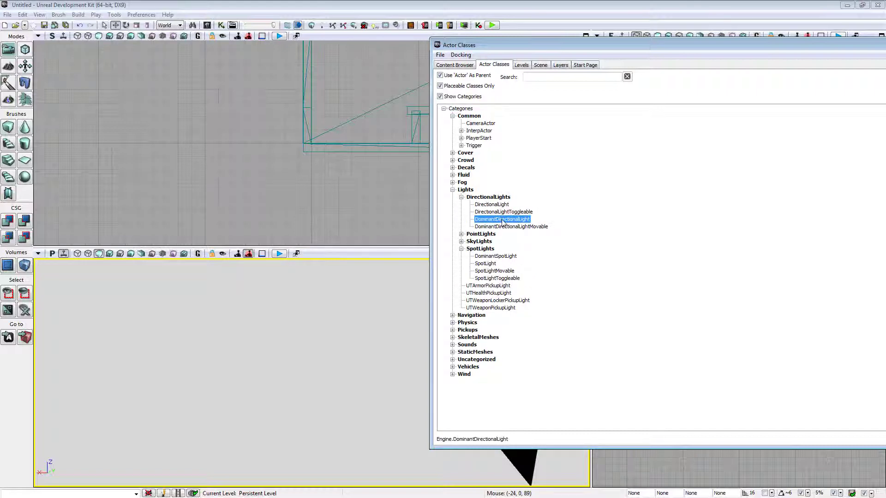
right_click(350, 434)
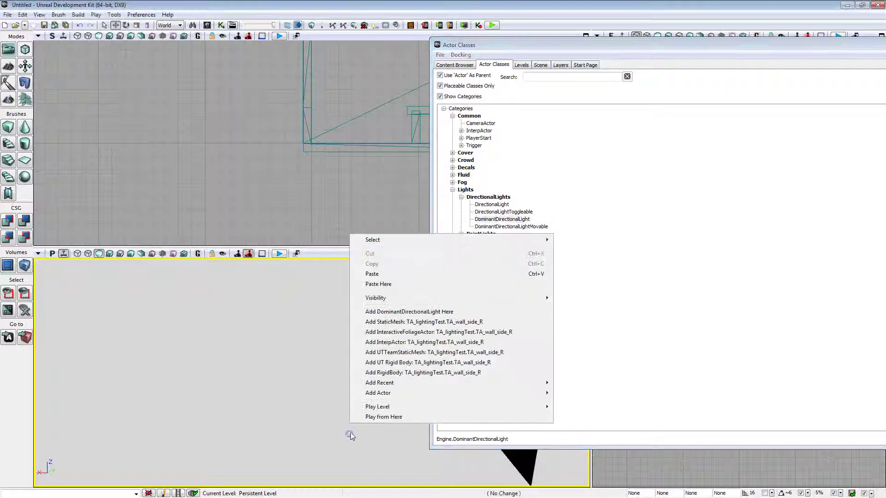
click(416, 312)
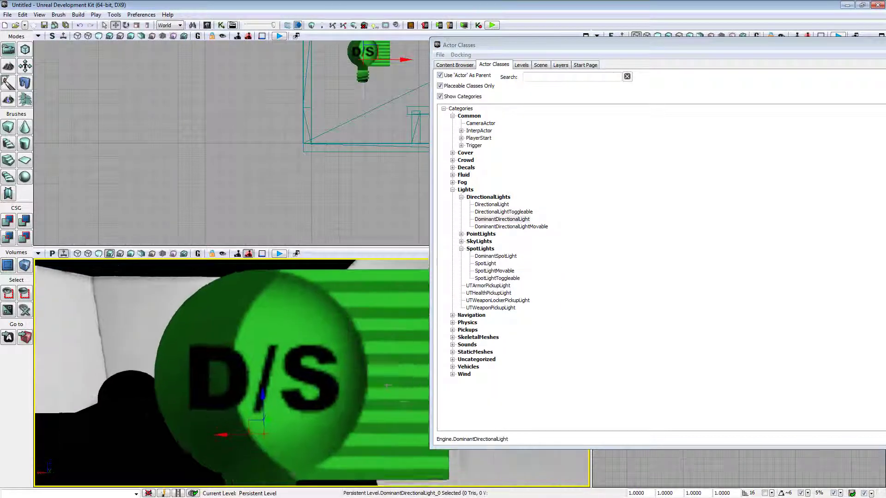
Step: Rotate the dominant directional light so it shines through the window opening onto the table and floor
scroll(384, 388, down, 5)
drag(292, 367, 292, 328)
right_drag(292, 328, 326, 370)
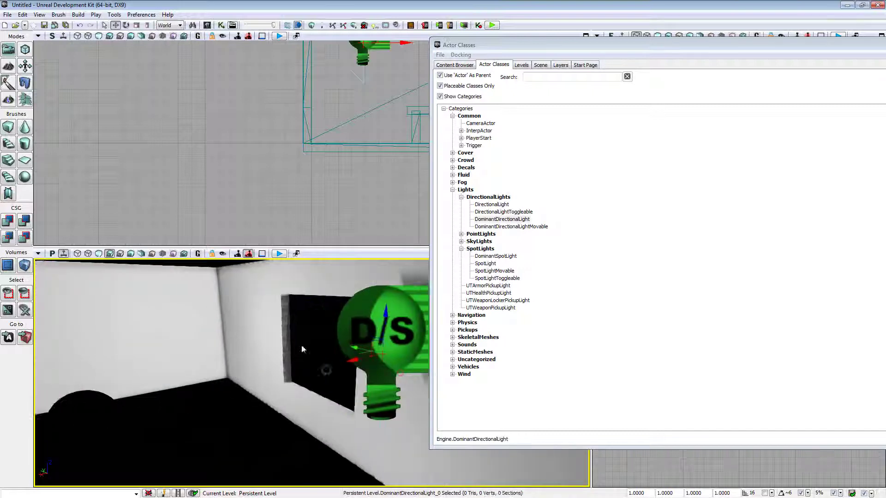
drag(354, 347, 257, 323)
right_drag(257, 323, 293, 340)
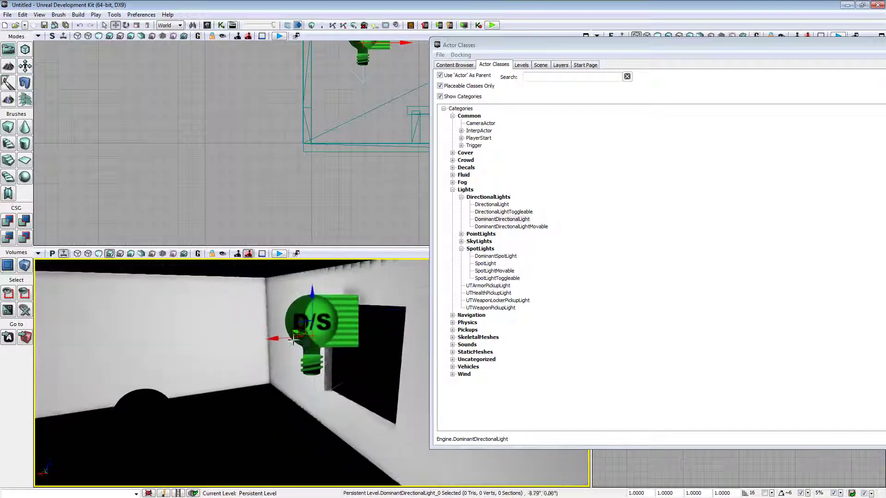
drag(293, 339, 305, 342)
key(space)
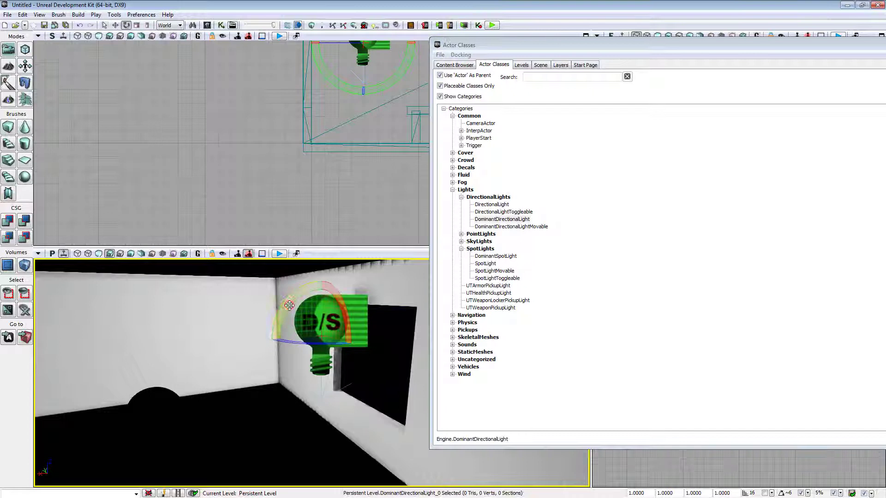
mouse_move(291, 302)
mouse_down()
mouse_move(336, 270)
mouse_move(362, 275)
mouse_up()
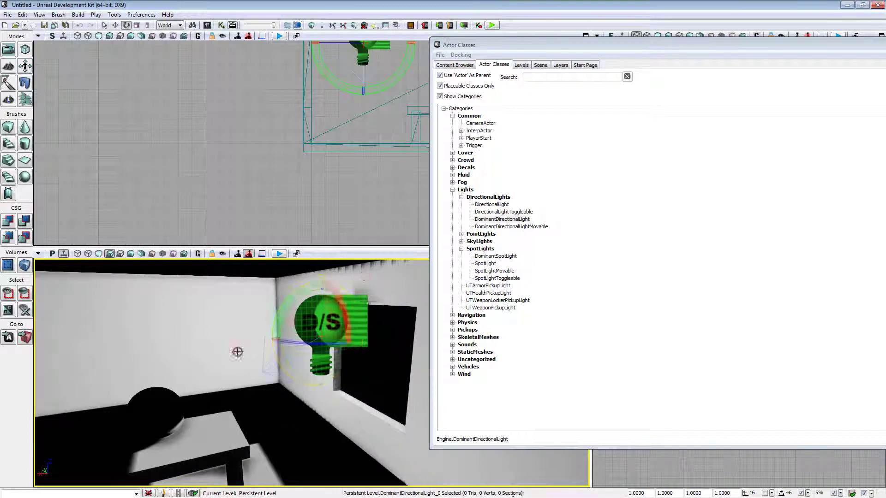
right_drag(238, 352, 242, 356)
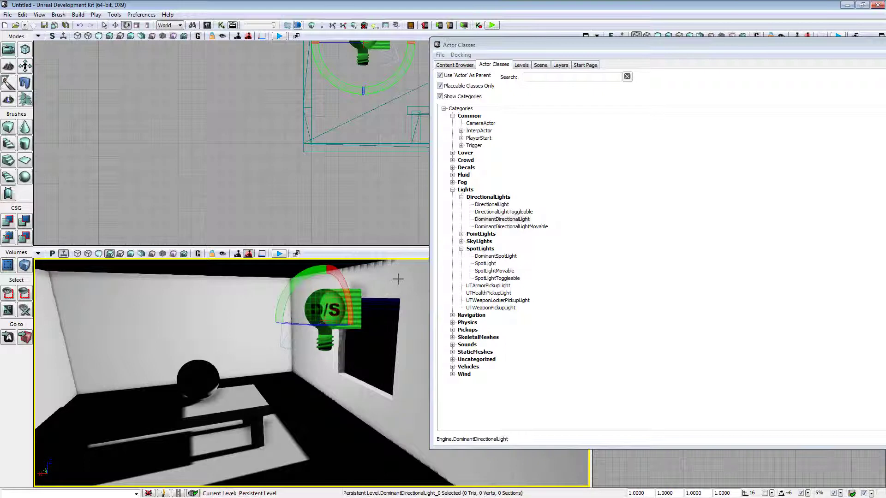
right_drag(374, 305, 355, 323)
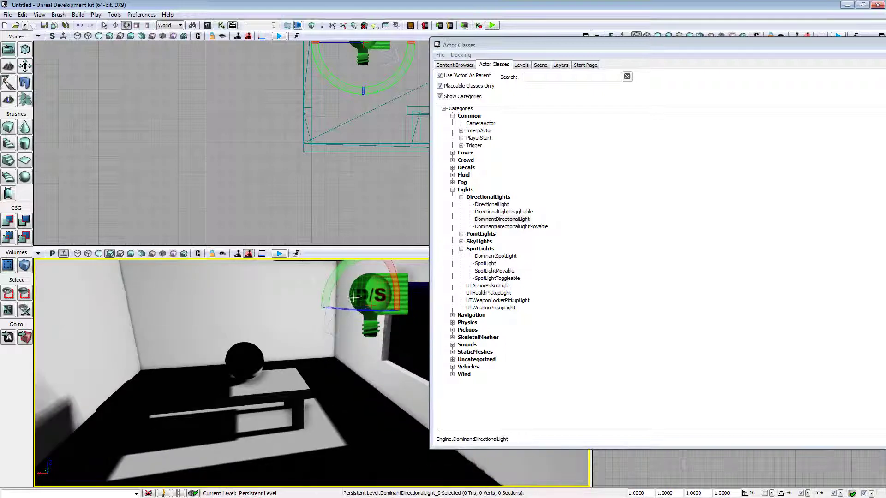
Step: Move the dominant directional light down and over to the window opening, then select the wall containing the window
scroll(319, 332, down, 4)
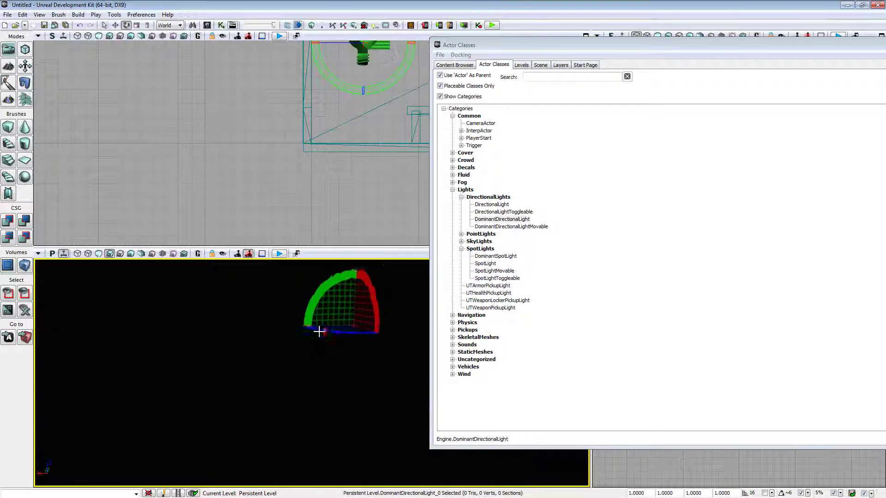
scroll(319, 331, up, 5)
click(115, 25)
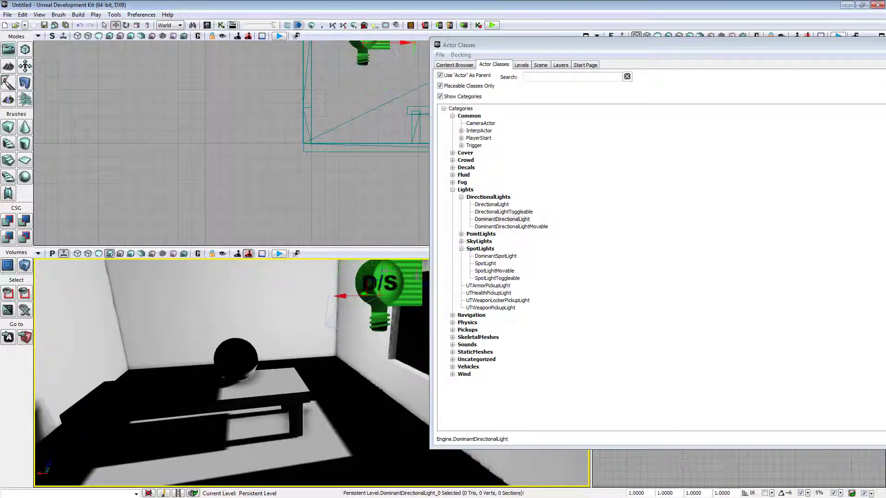
drag(379, 261, 367, 323)
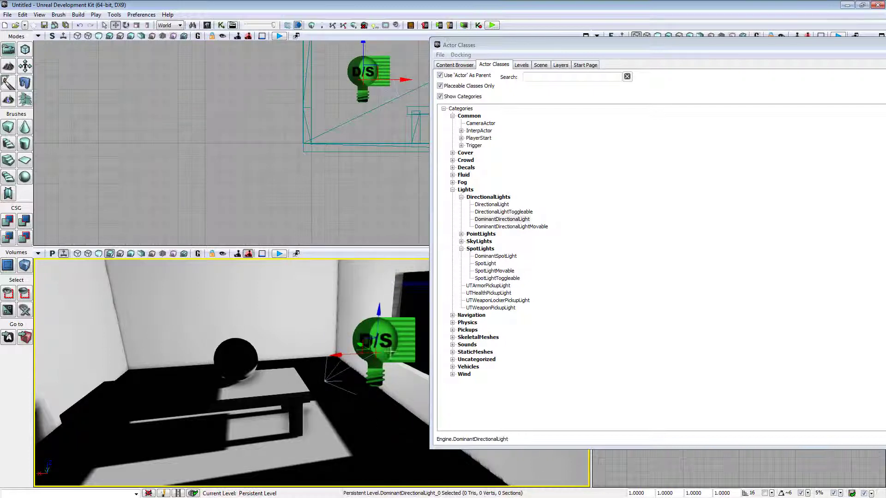
drag(391, 353, 409, 320)
right_drag(408, 320, 425, 314)
right_click(349, 325)
click(312, 318)
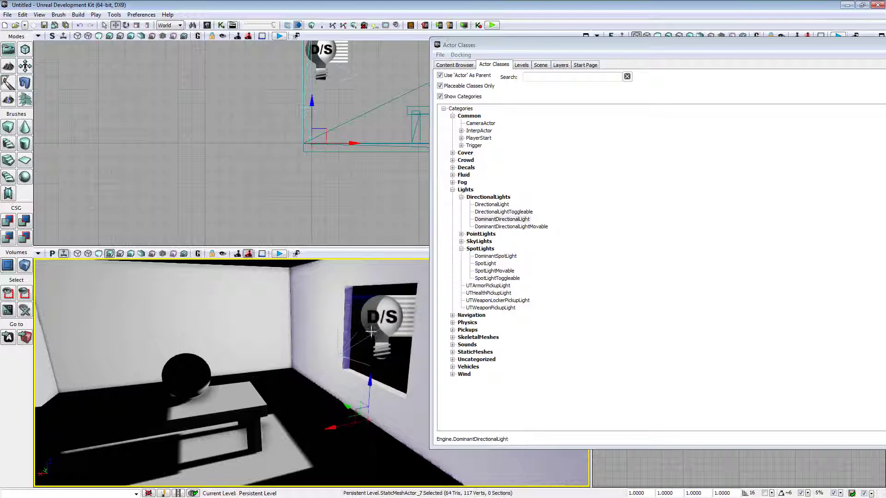
mouse_move(283, 391)
right_down()
mouse_move(309, 374)
mouse_move(296, 391)
right_up()
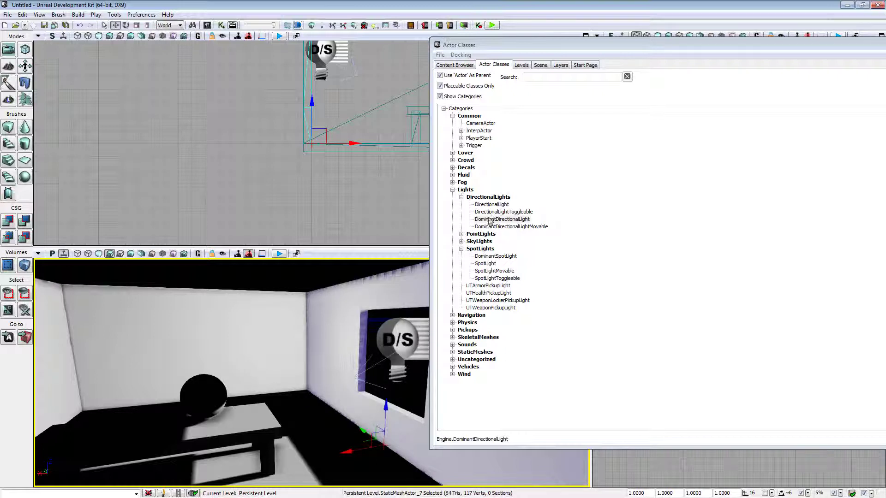
click(462, 234)
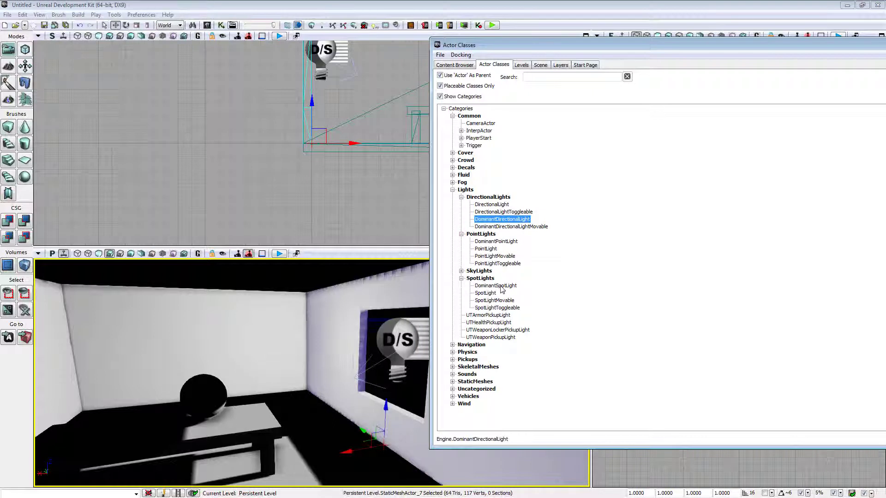
right_drag(373, 370, 355, 373)
drag(374, 370, 373, 376)
right_drag(373, 370, 374, 373)
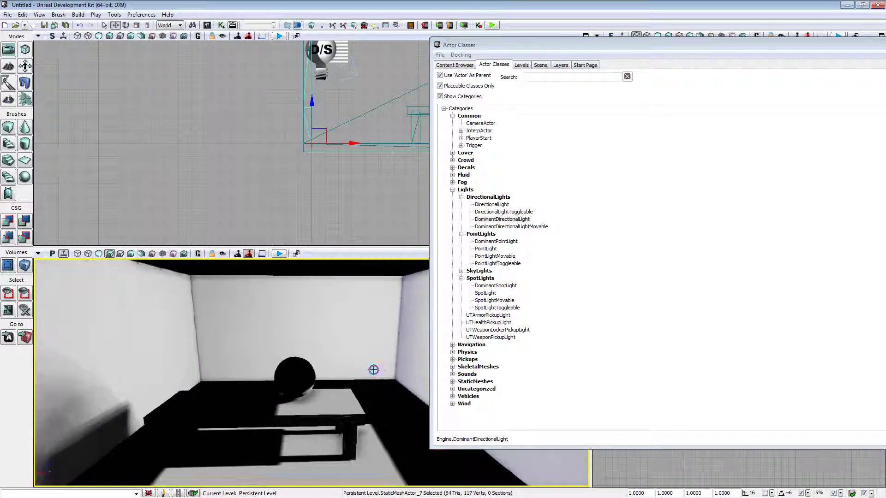
mouse_move(376, 370)
mouse_down()
mouse_move(398, 375)
mouse_move(374, 370)
mouse_up()
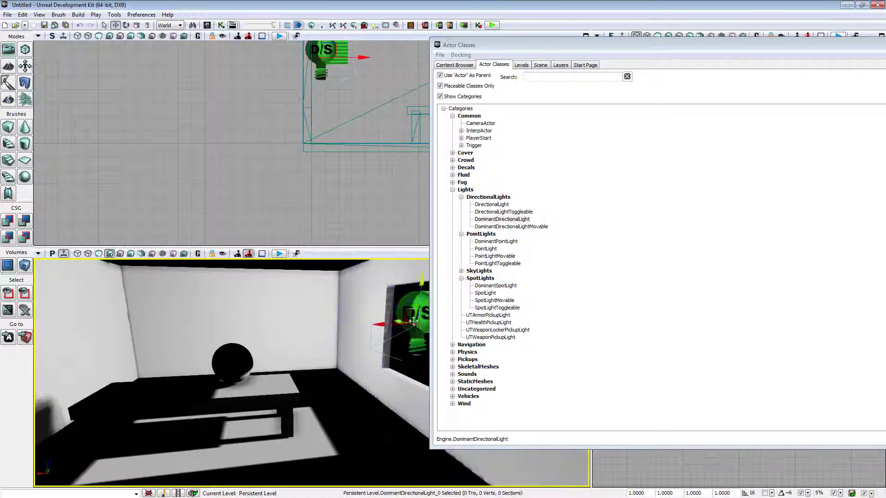
Step: Build the level's lighting with the dominant directional light and close the Map Check report
click(354, 26)
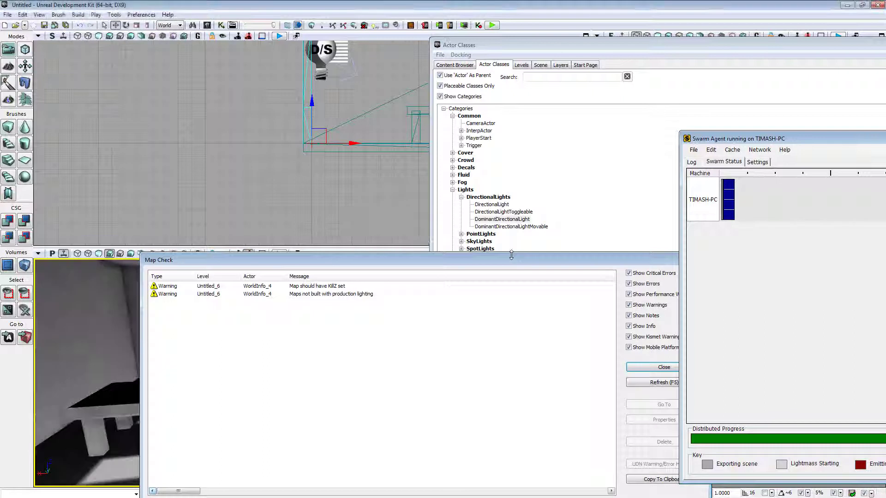
click(664, 367)
Step: Examine the baked light and shadows on the table, sphere, walls, ceiling and floor of the room
right_drag(345, 385, 336, 415)
drag(336, 417, 348, 383)
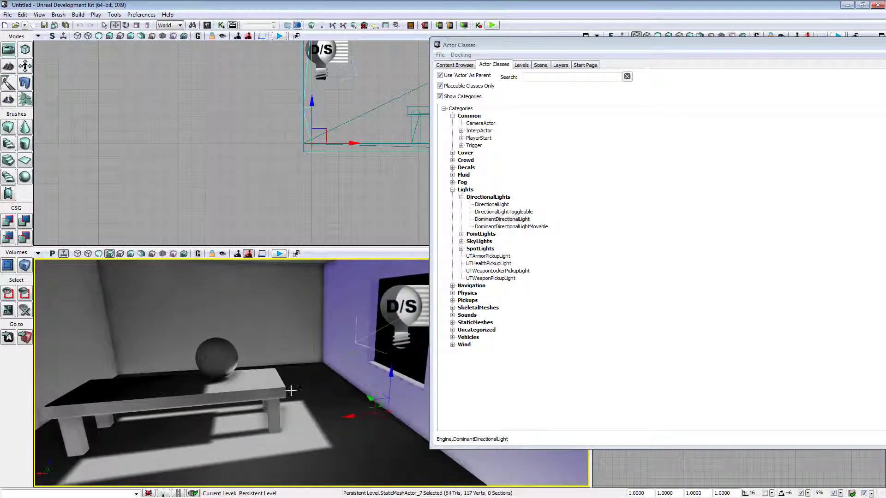
mouse_move(148, 428)
mouse_down()
mouse_move(134, 441)
mouse_move(126, 417)
mouse_move(141, 426)
mouse_up()
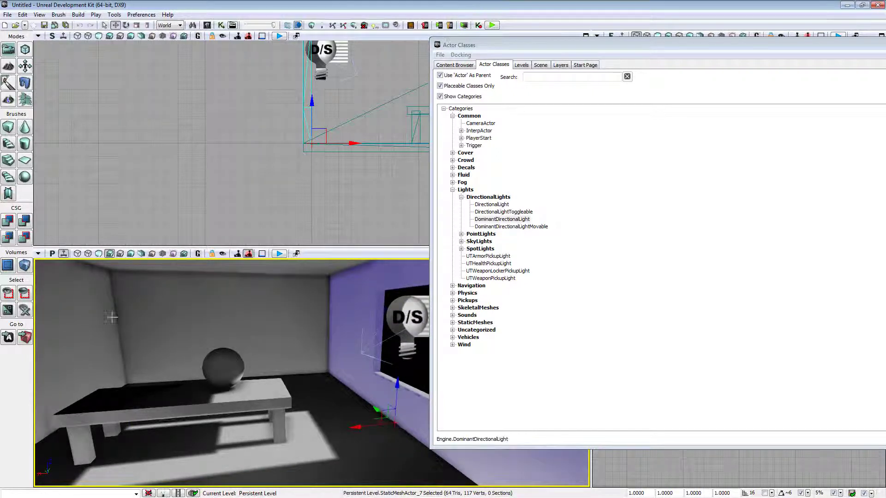
right_drag(303, 354, 339, 306)
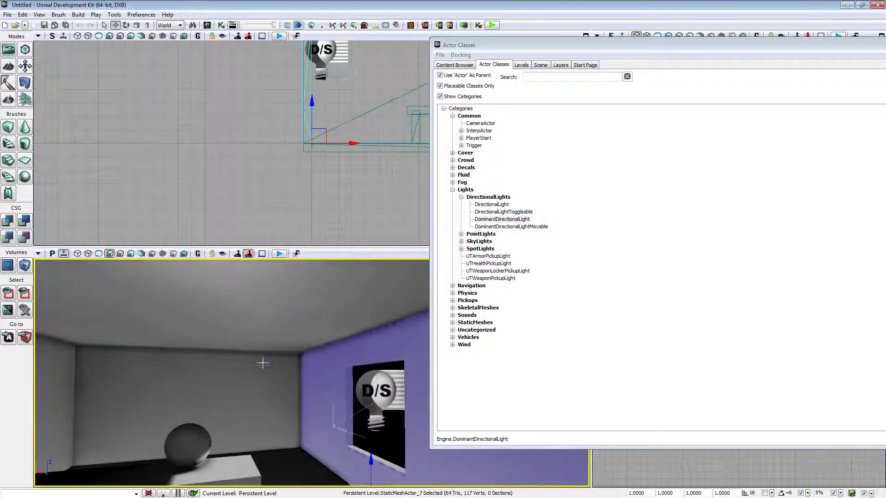
right_drag(264, 364, 348, 397)
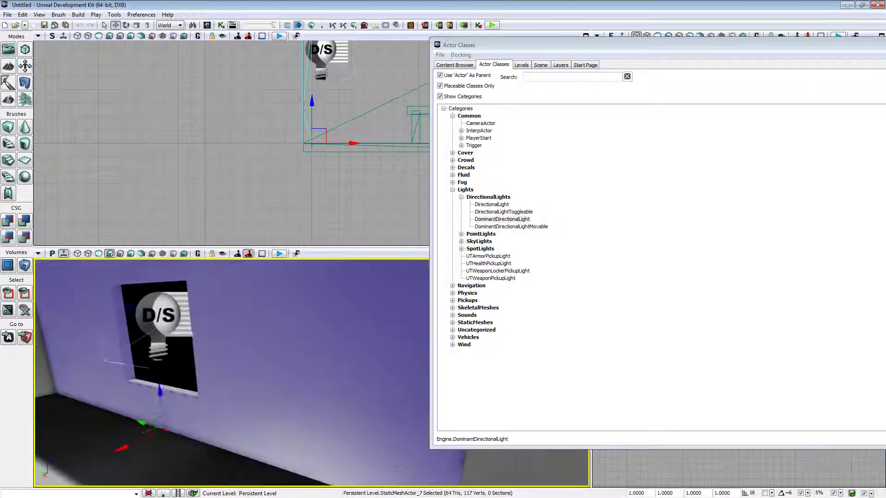
click(173, 375)
right_drag(173, 374, 54, 373)
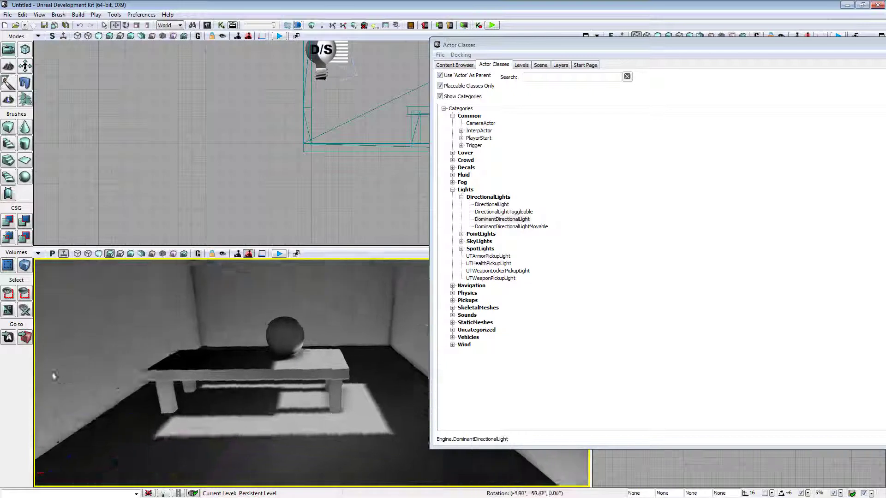
drag(54, 376, 290, 356)
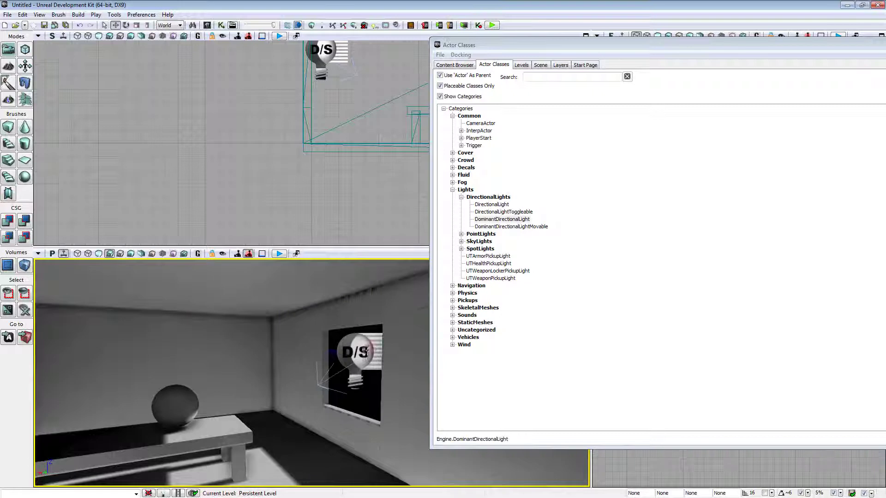
Step: Set the dominant directional light's Lightmass Indirect Lighting Scale to 0.2 in its properties
click(367, 352)
double_click(368, 347)
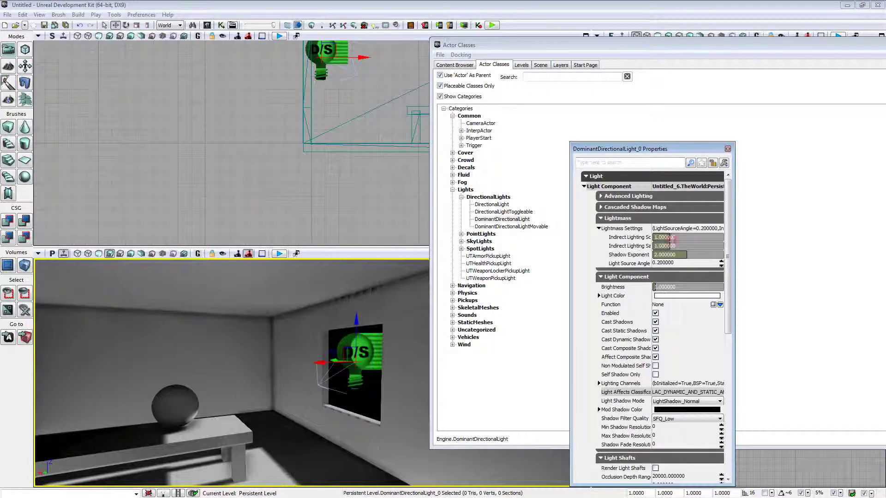
click(676, 237)
text(0.2)
key(Return)
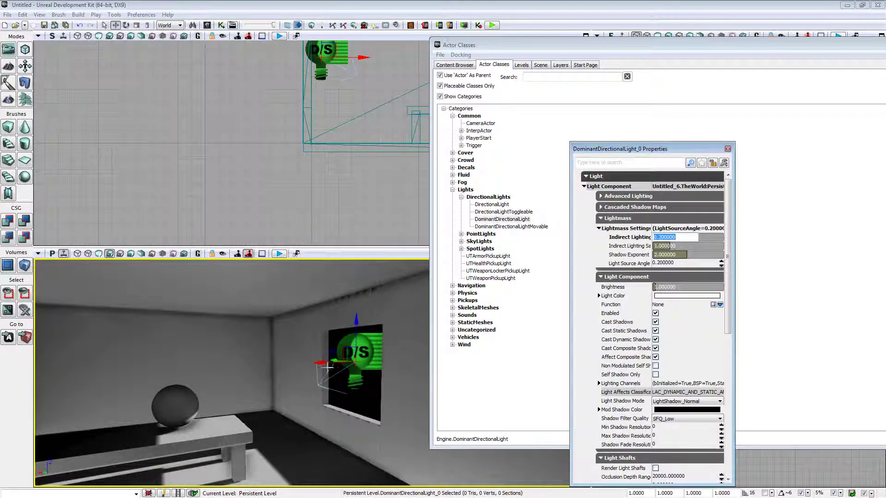
drag(328, 367, 334, 361)
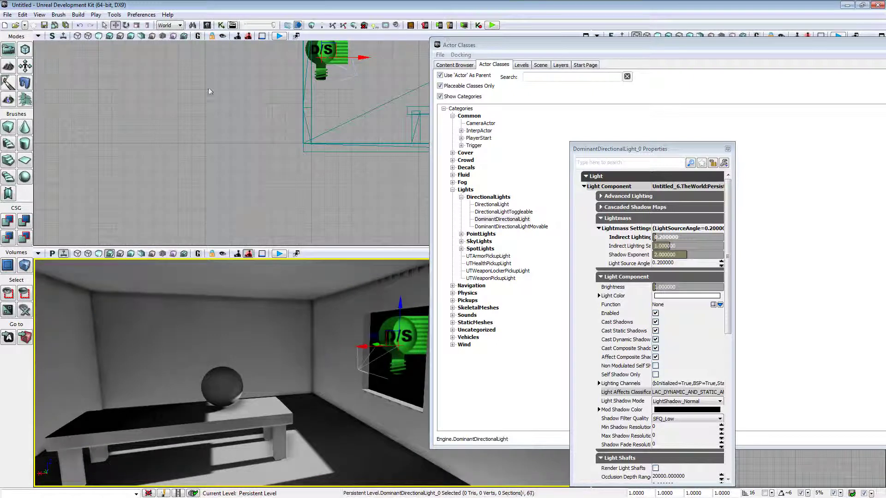
Step: Rebuild the level's lighting with the reduced indirect lighting and close the Map Check report
click(358, 25)
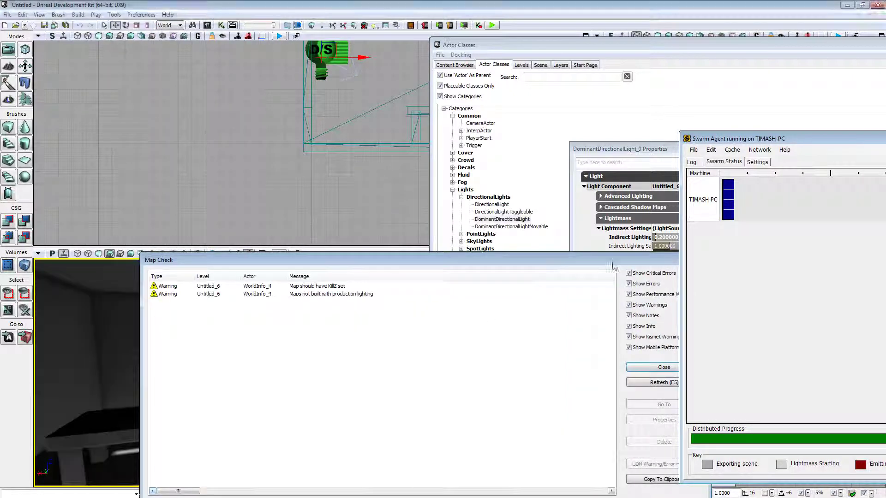
click(655, 367)
right_drag(333, 402, 325, 421)
drag(325, 421, 317, 416)
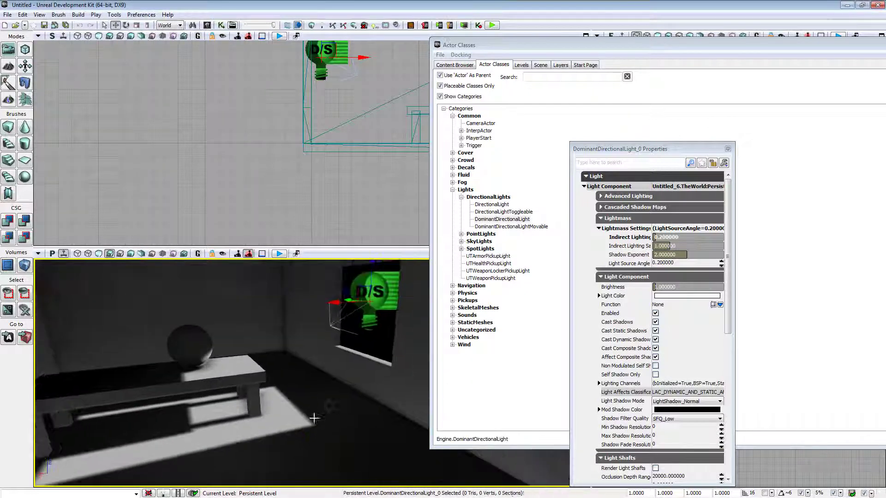
Step: Play the level from the floor beside the table, inspect the room's baked lighting and window wall in the preview, and exit
right_click(315, 428)
click(341, 411)
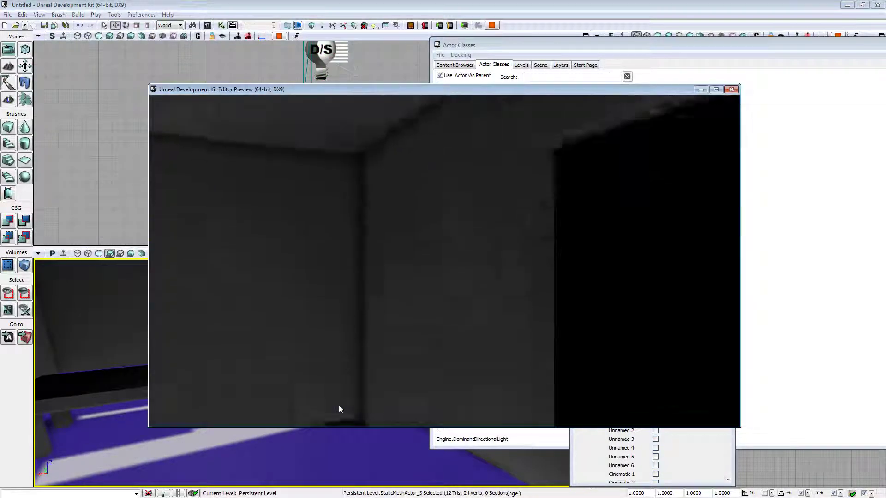
key(s)
key(a)
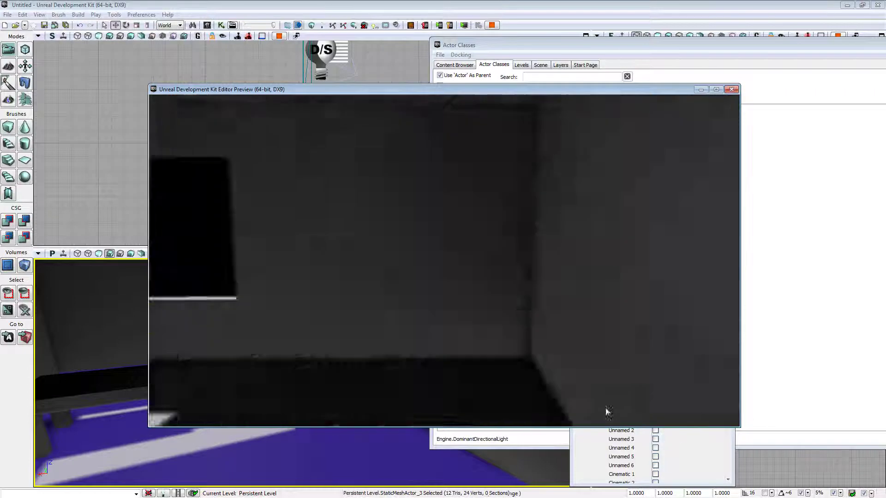
key(d)
key(w)
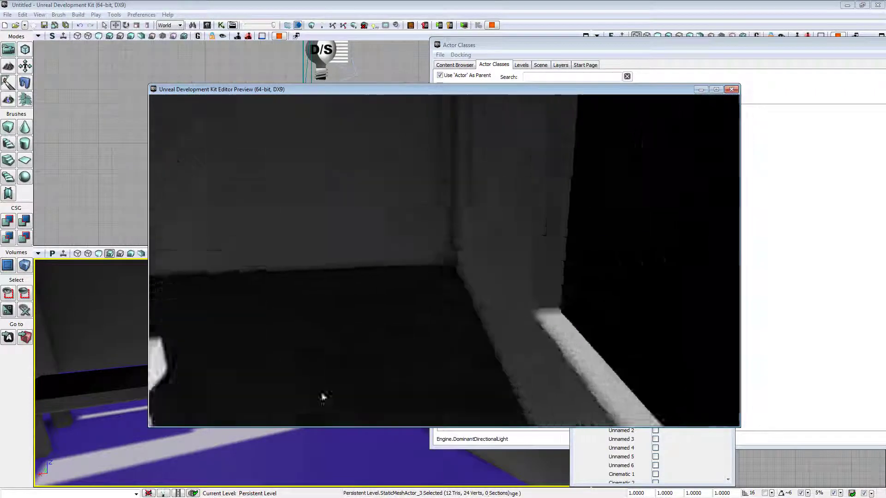
key(s)
key(w)
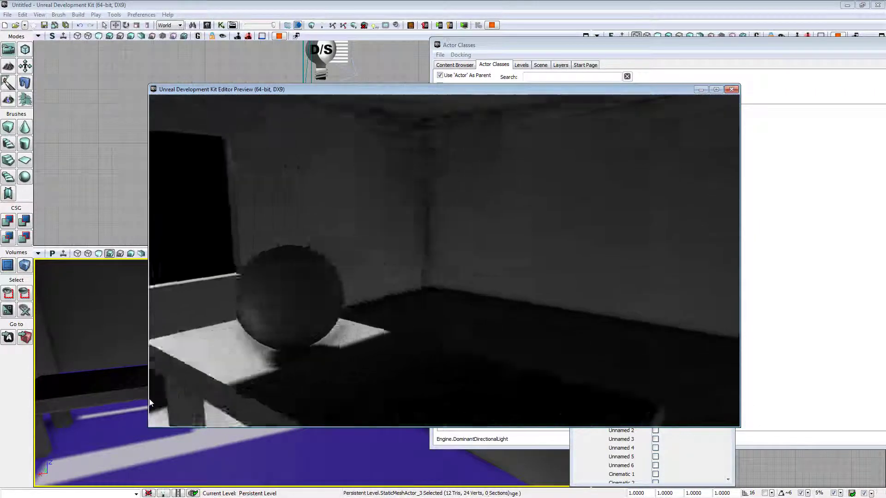
key(s)
key(s)
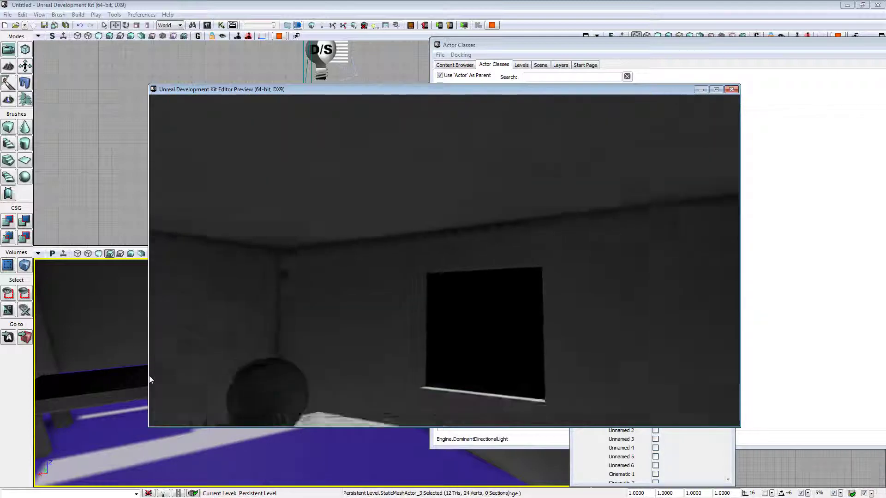
key(w)
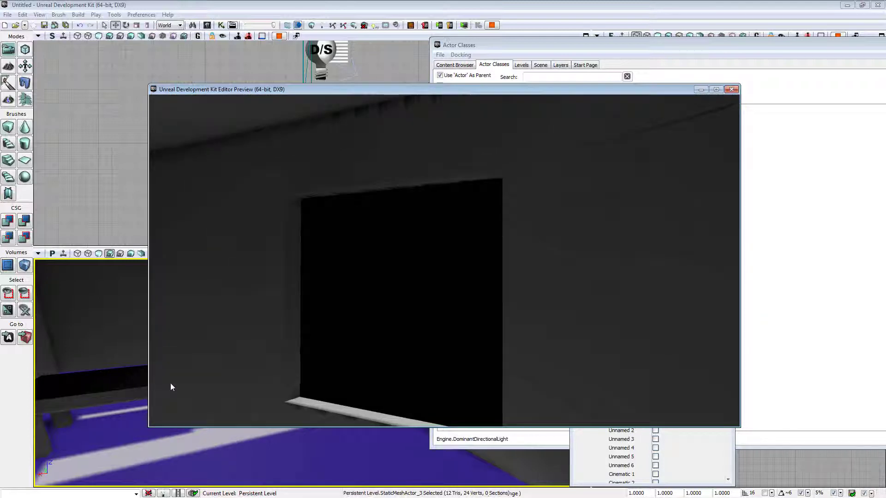
key(s)
key(s)
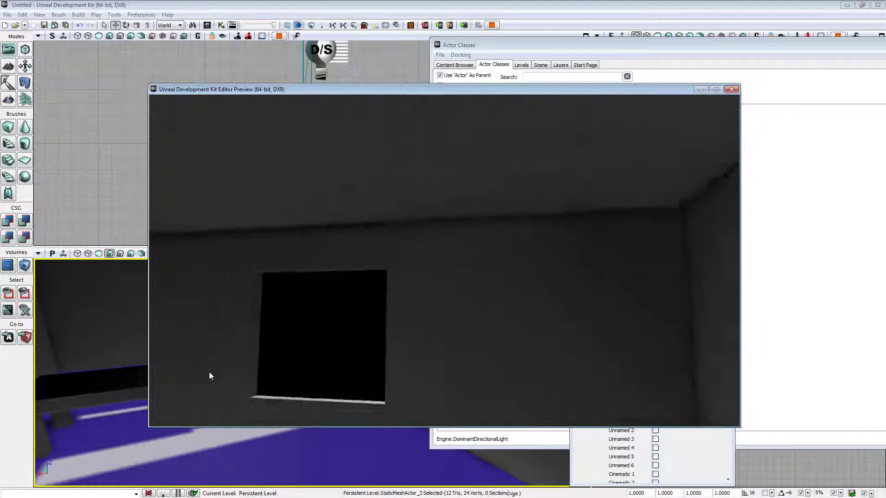
key(Escape)
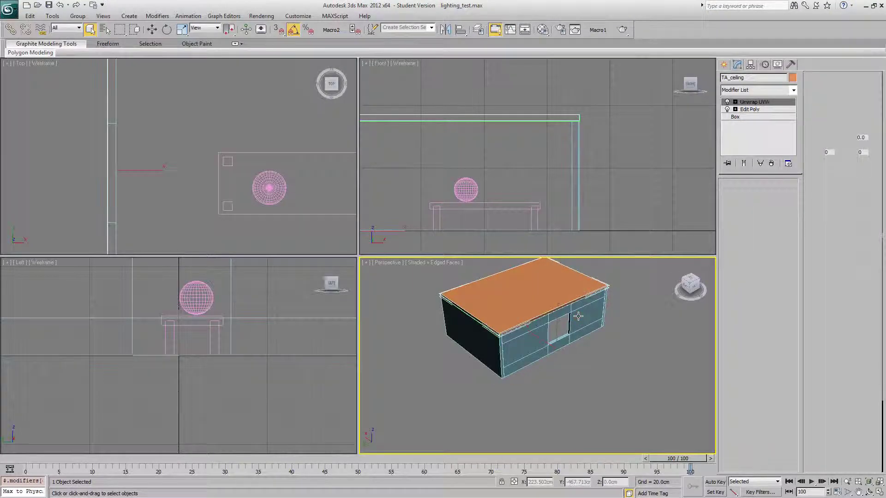
Step: Add a second Unwrap UVW modifier to TA_Wall_front in 3ds Max and set its map channel to 2
click(578, 316)
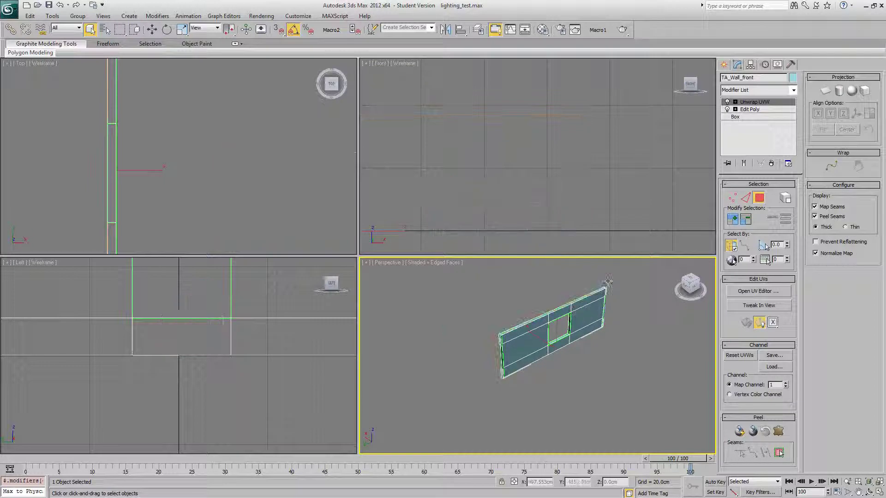
click(794, 90)
drag(794, 116, 777, 360)
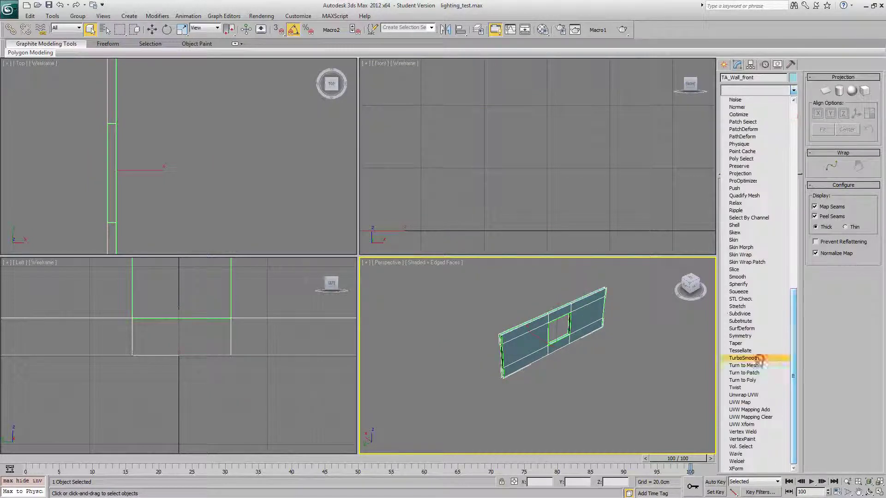
click(757, 396)
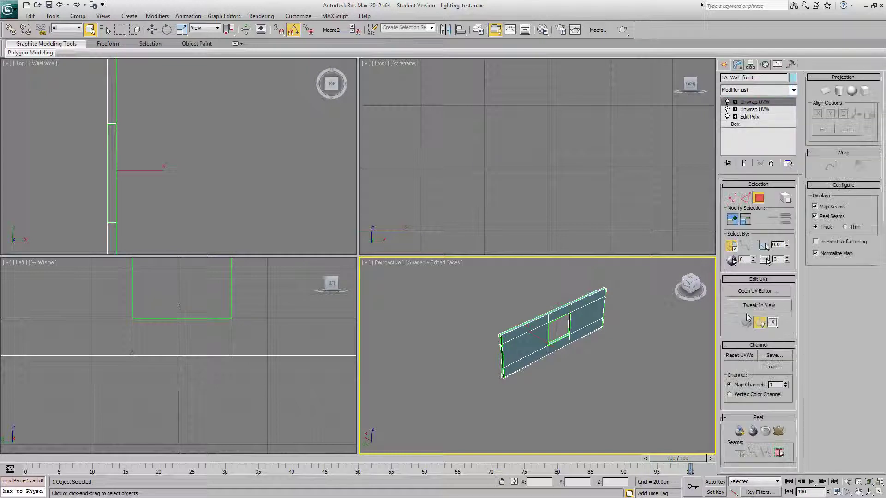
click(786, 382)
click(409, 254)
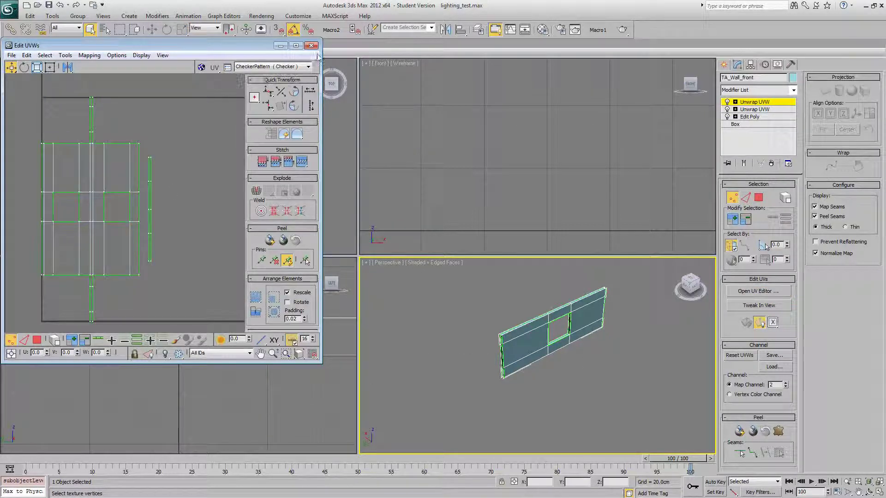
Step: Export the front wall over TA_wall_front.ASE with the existing ASCII export options
click(5, 12)
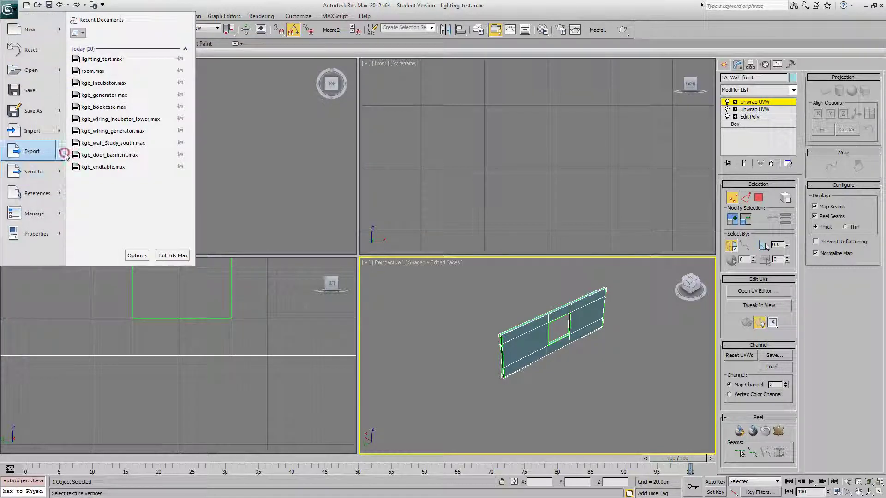
mouse_move(60, 150)
click(137, 89)
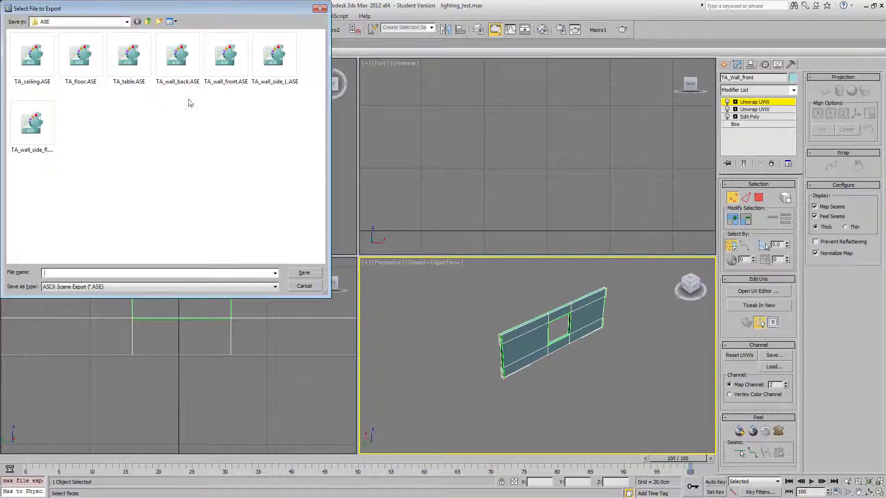
double_click(226, 55)
click(473, 285)
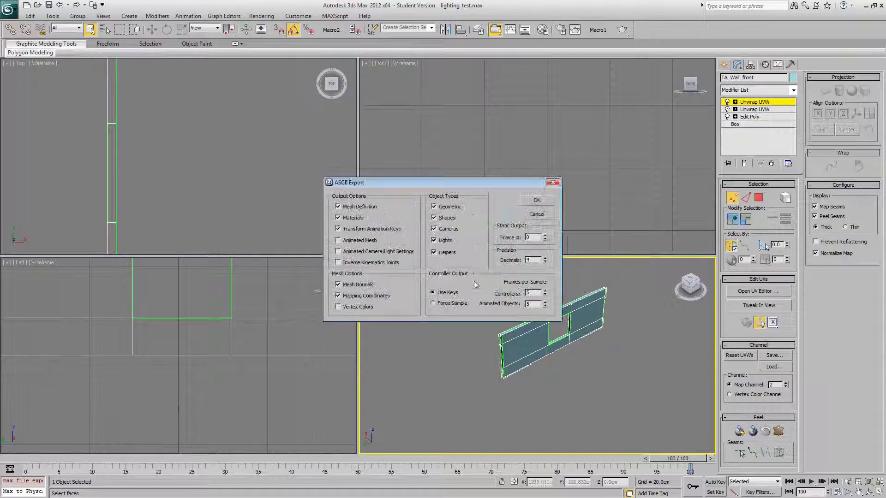
click(540, 201)
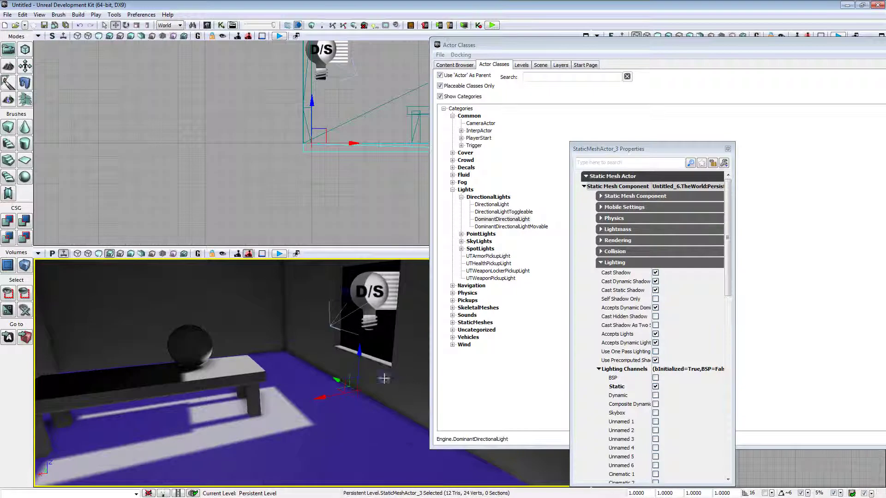
Step: Switch to UDK and reimport the TA_wall_front static mesh in the TA_lightingTest package
right_drag(383, 378, 385, 378)
click(446, 65)
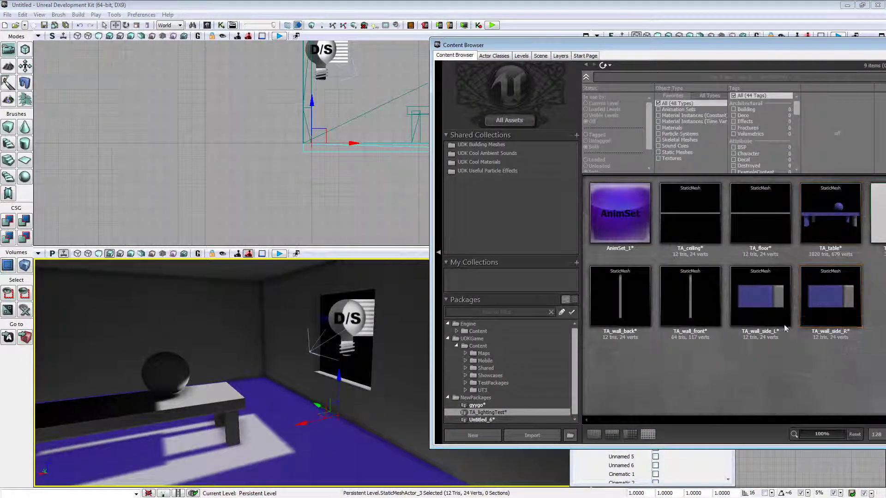
click(690, 305)
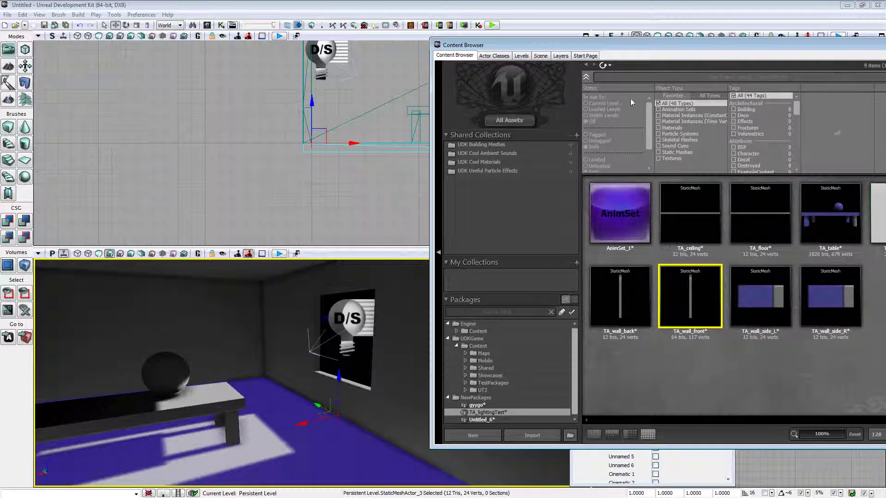
Step: Rebuild the level's lighting with the reimported front wall, close the Map Check report and inspect the room
mouse_move(326, 330)
right_down()
mouse_move(318, 334)
mouse_move(320, 316)
right_up()
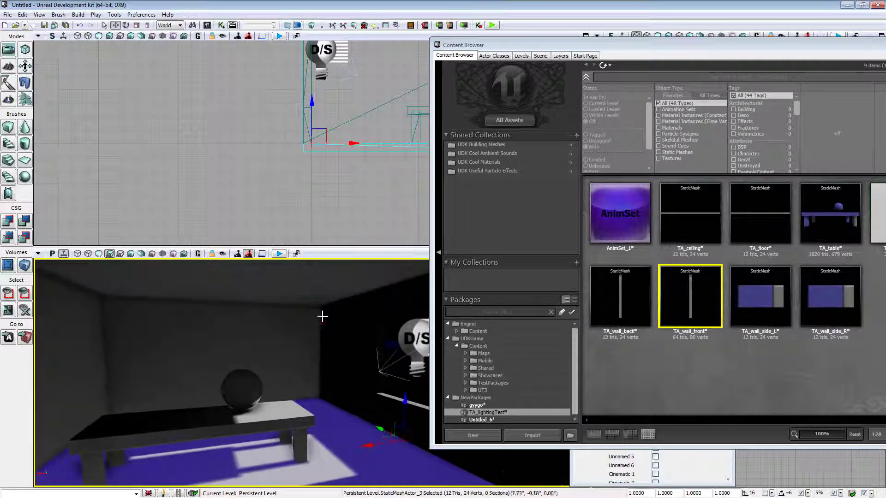
click(354, 26)
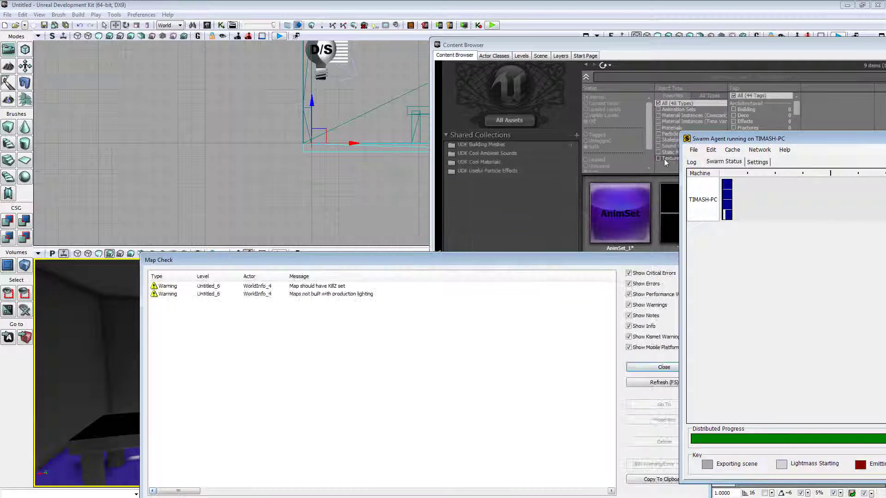
click(654, 370)
right_drag(357, 359, 334, 413)
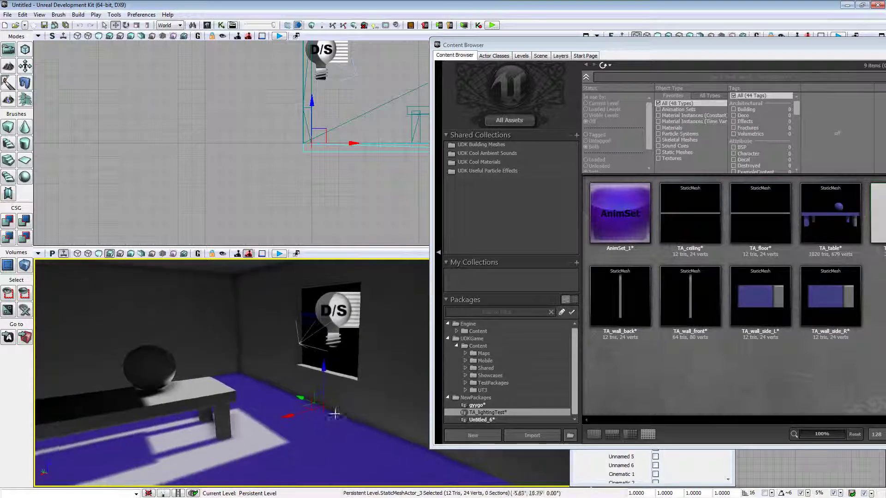
drag(304, 341, 348, 319)
right_click(348, 319)
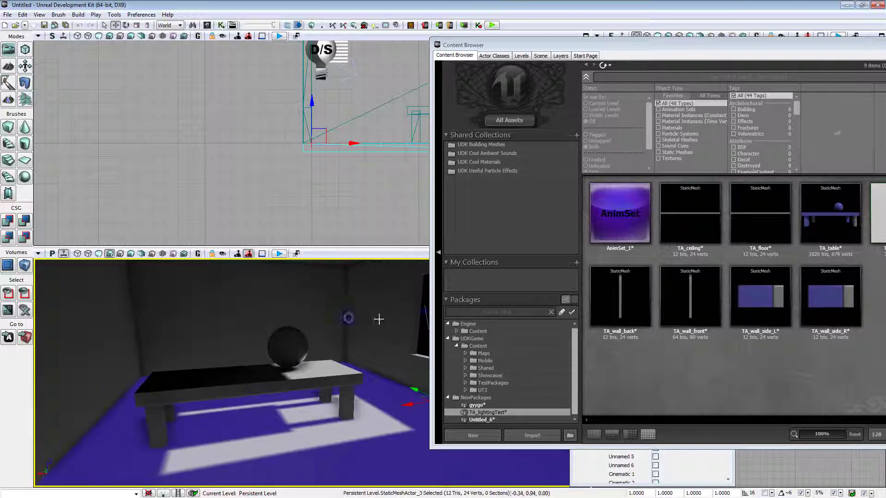
Step: Collapse the PointLights category of the actor classes and expand the DirectionalLights category
right_click(369, 318)
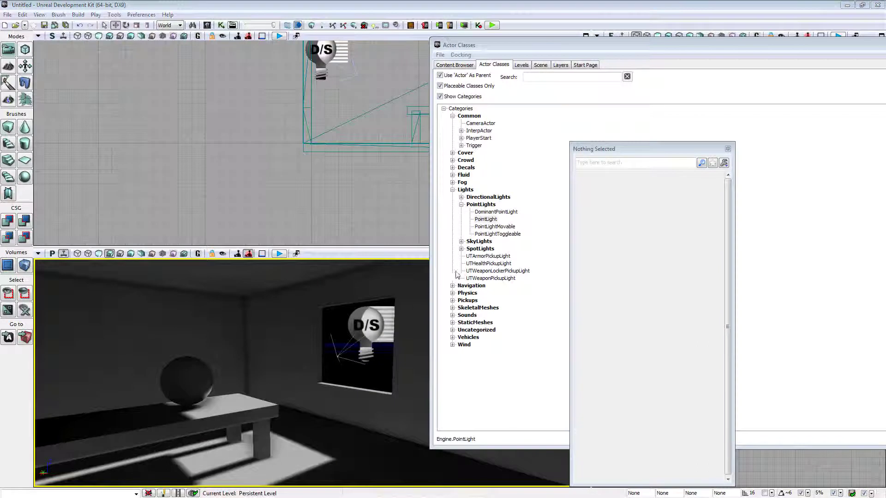
click(462, 204)
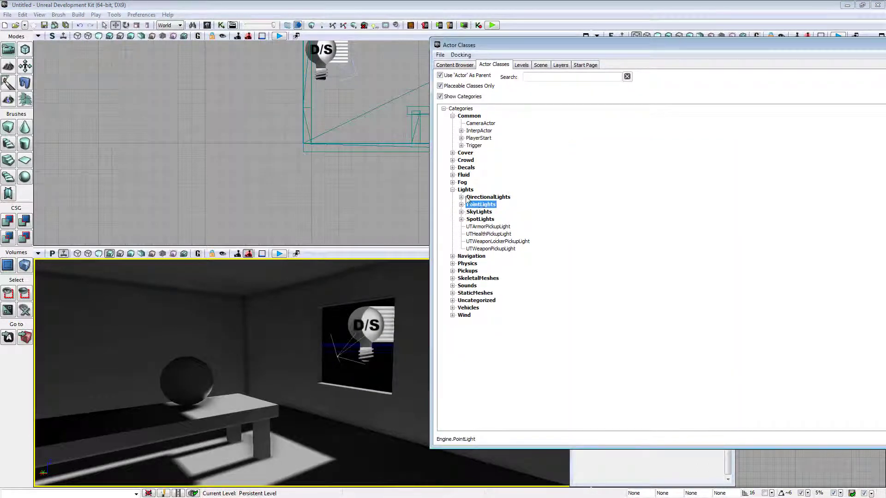
click(462, 197)
right_drag(344, 387, 364, 368)
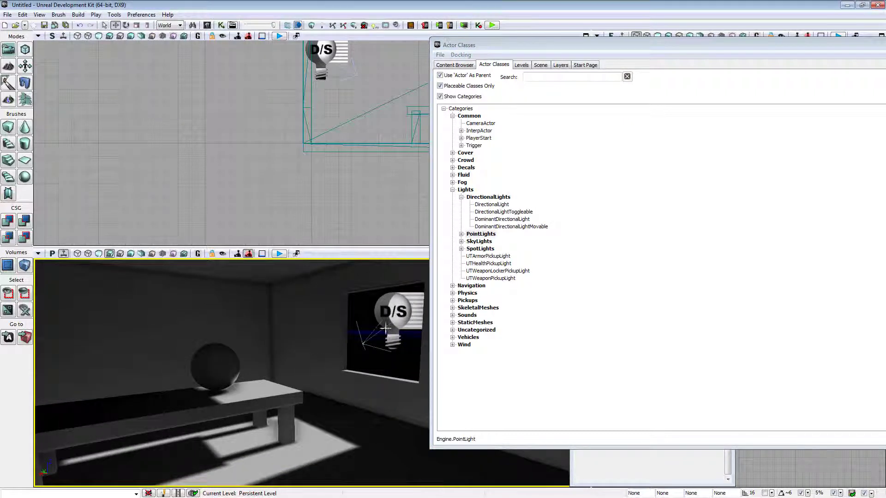
Step: Lower the dominant directional light and shift it sideways within the window opening
click(387, 311)
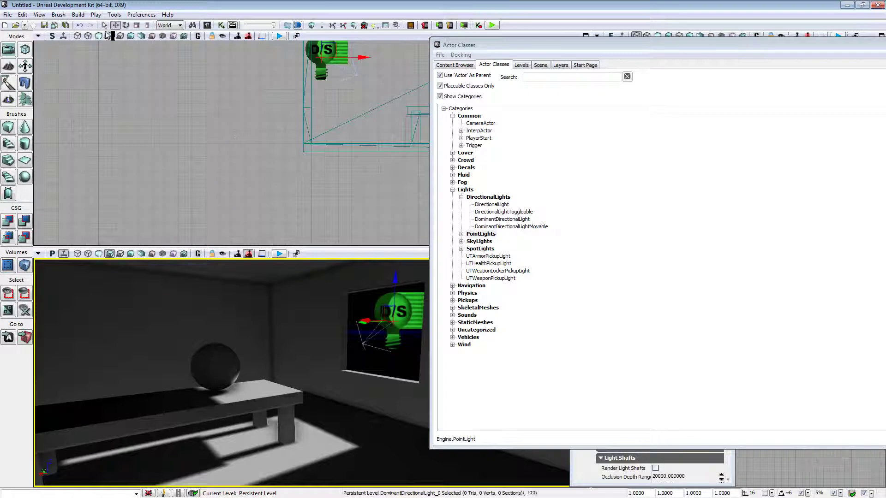
click(395, 288)
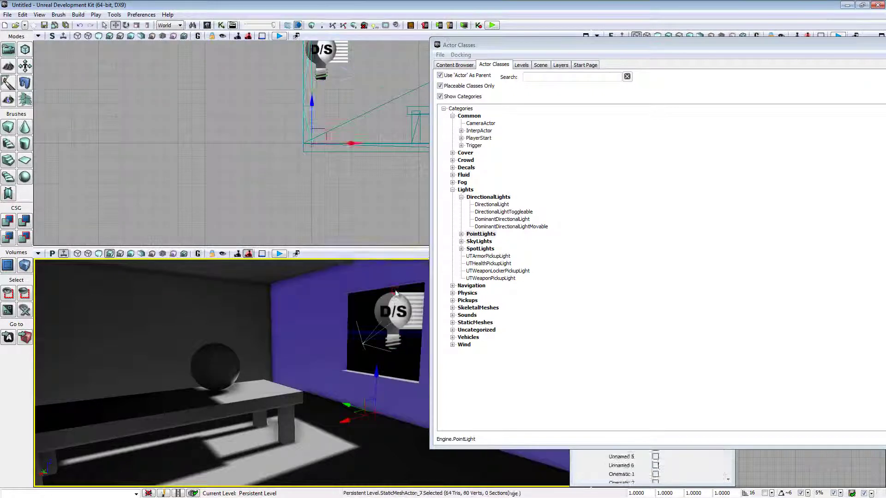
click(395, 293)
click(391, 327)
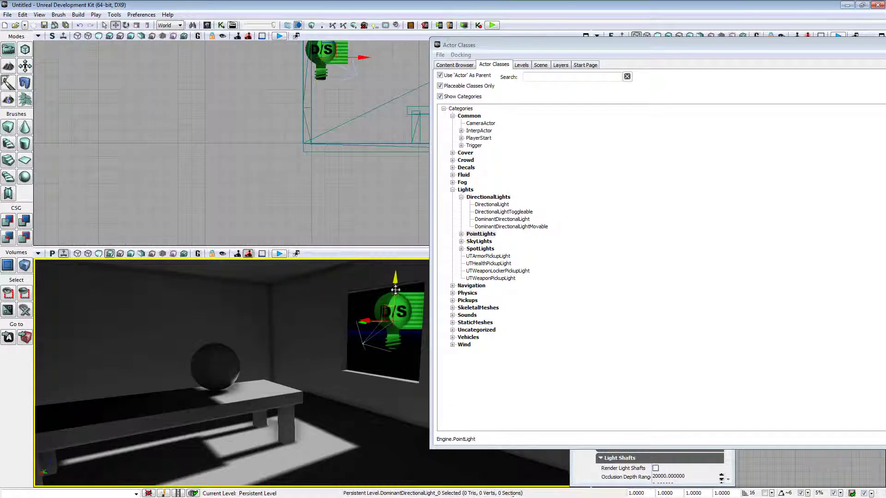
drag(396, 289, 363, 327)
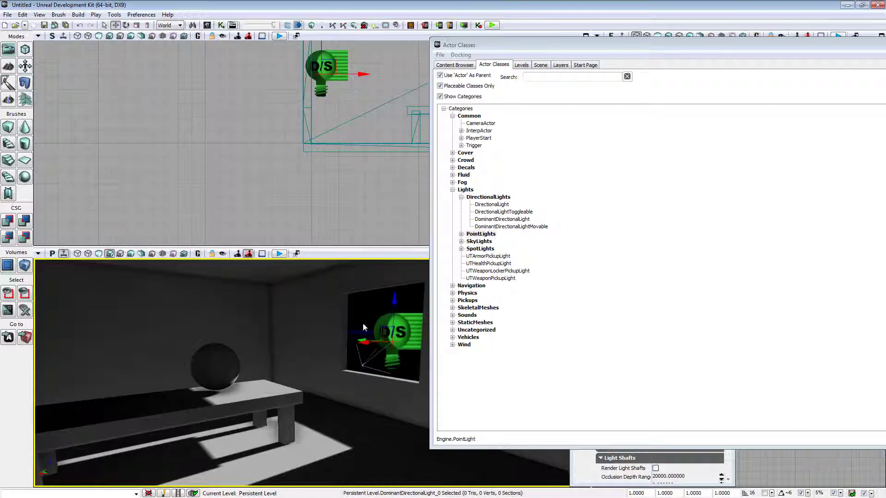
right_drag(380, 354, 379, 354)
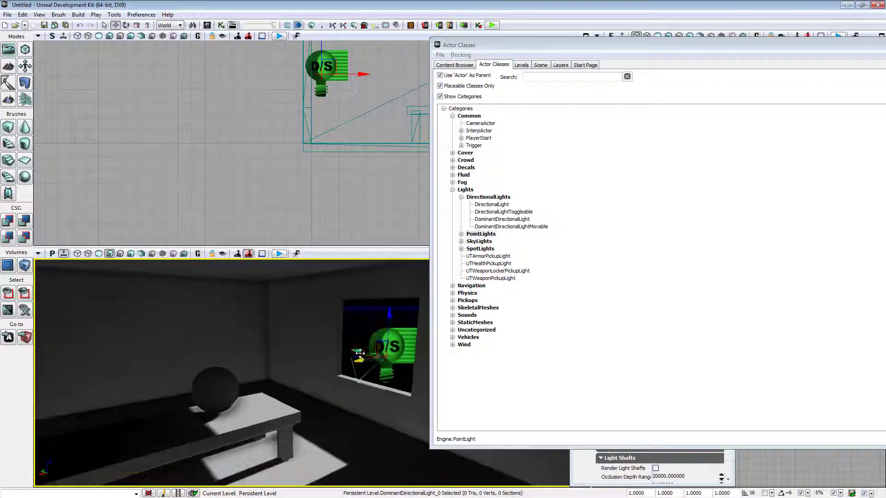
drag(360, 352, 340, 362)
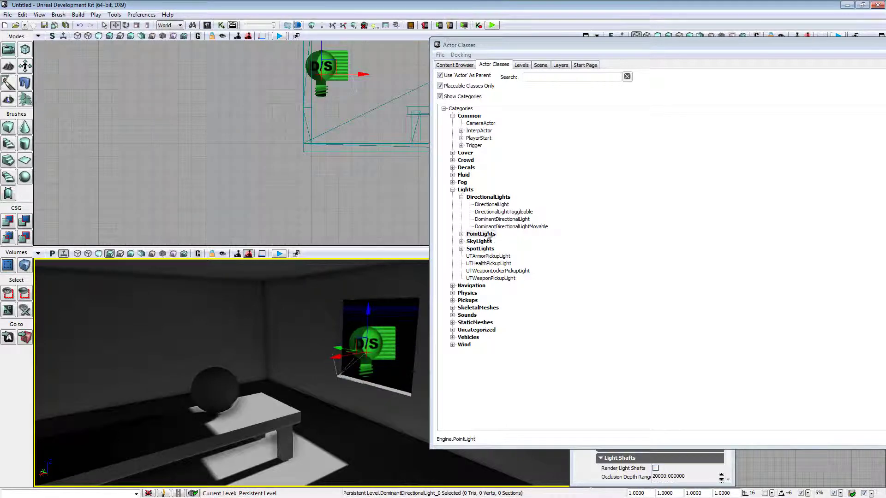
Step: Add a PointLight actor on the floor behind the table, near the room's corner
double_click(468, 234)
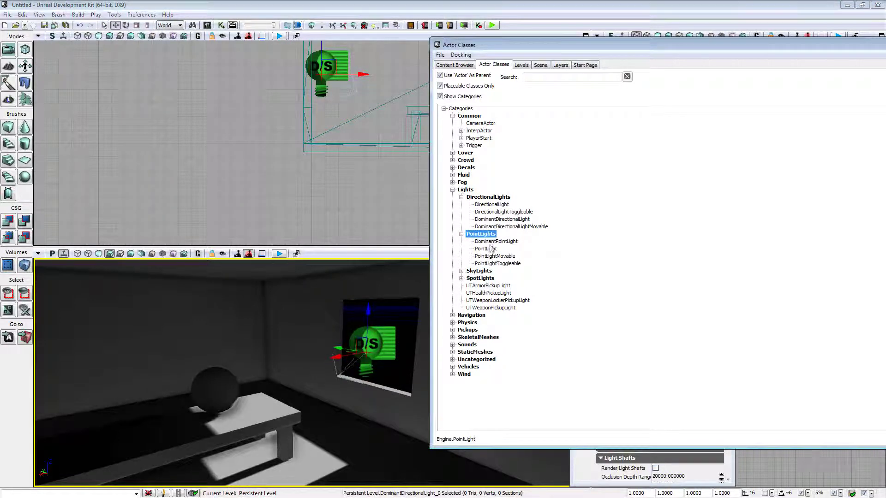
click(489, 250)
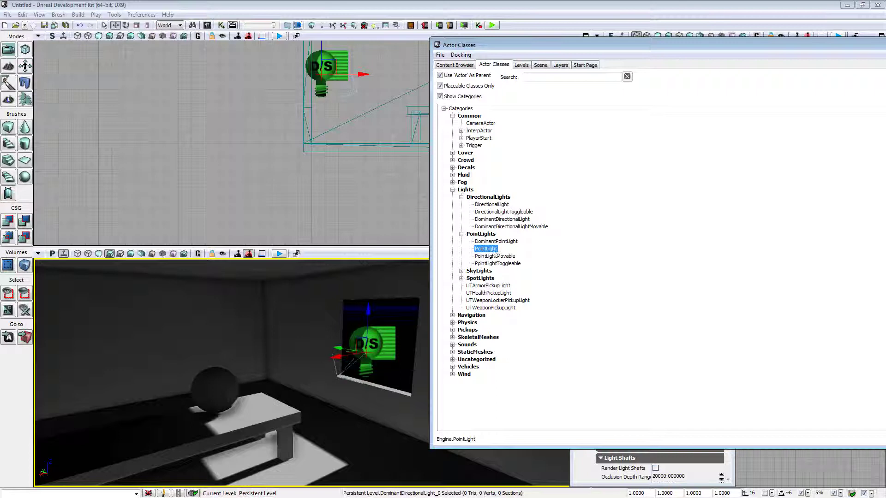
right_click(260, 385)
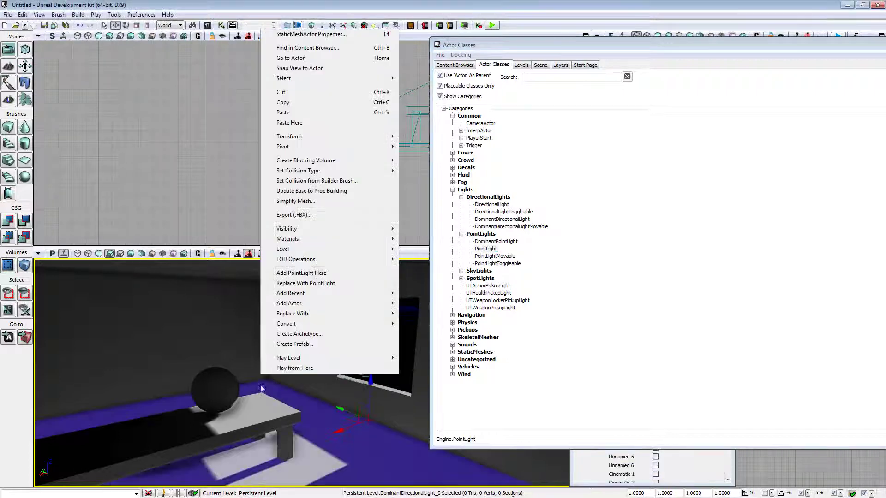
click(302, 273)
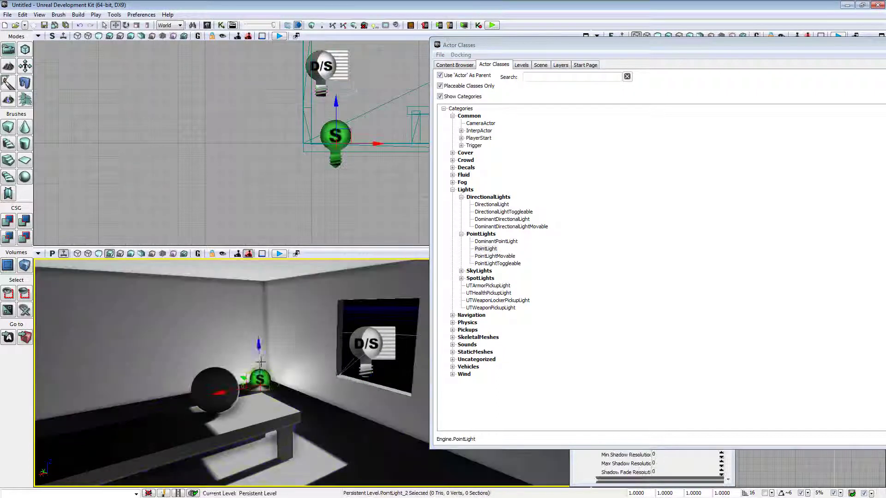
Step: Raise the point light above the table to about window height and set its radius to 128
drag(261, 353, 264, 308)
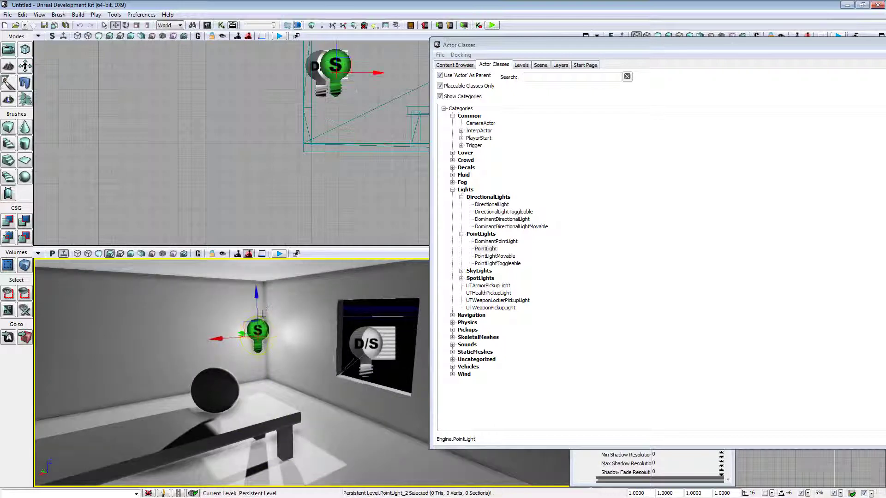
double_click(258, 329)
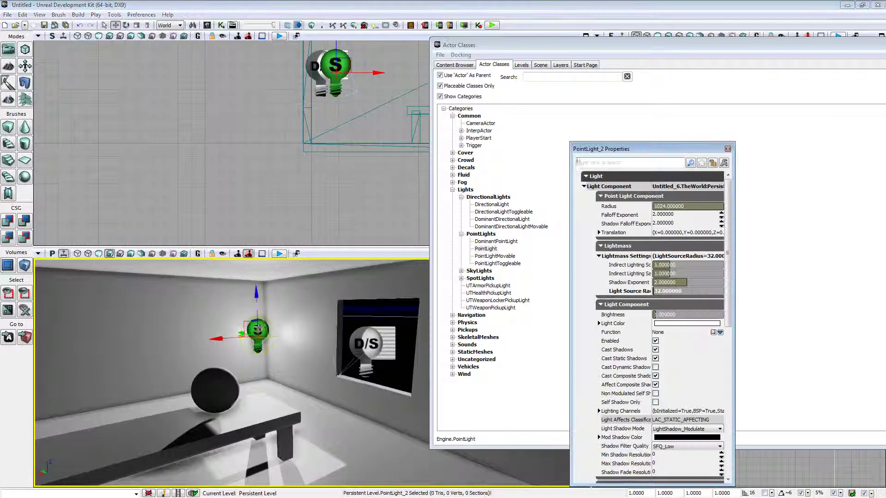
click(672, 207)
text(12)
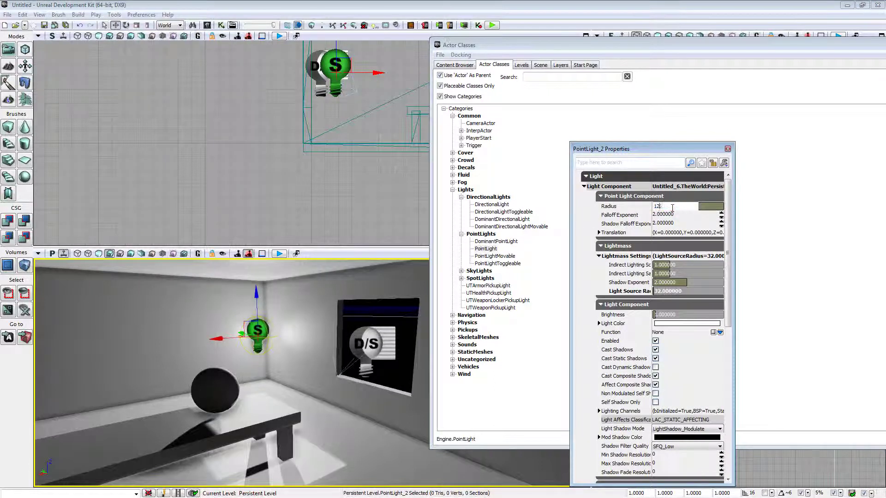
text(8)
key(Return)
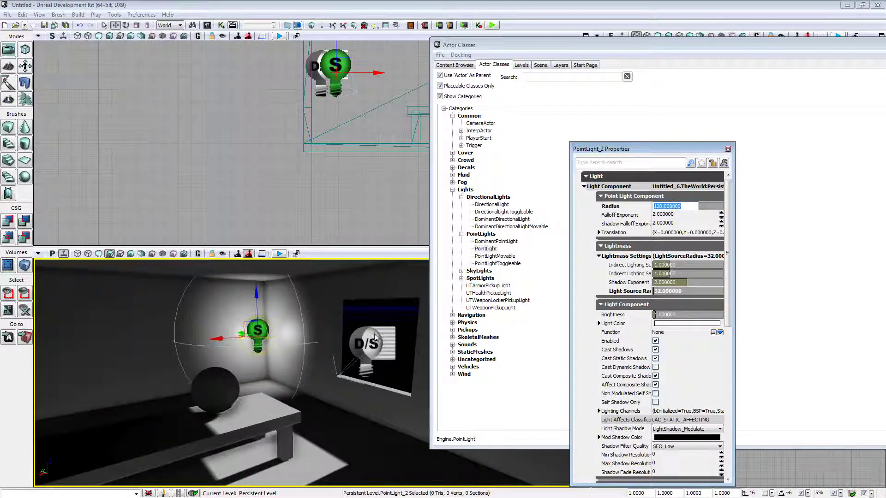
Step: Examine the point light's radius sphere and its falloff on the corner walls from near and far
drag(331, 345, 311, 351)
right_drag(311, 351, 331, 345)
drag(331, 345, 332, 319)
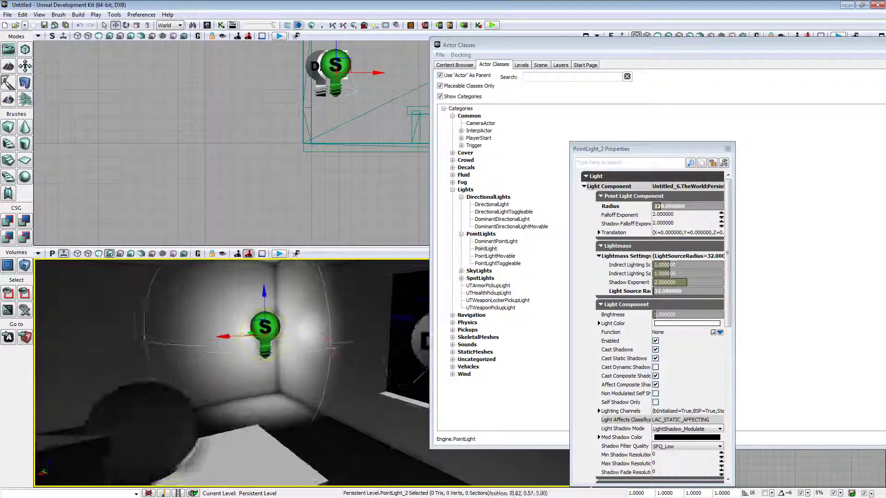
right_drag(331, 365, 331, 353)
drag(307, 351, 314, 343)
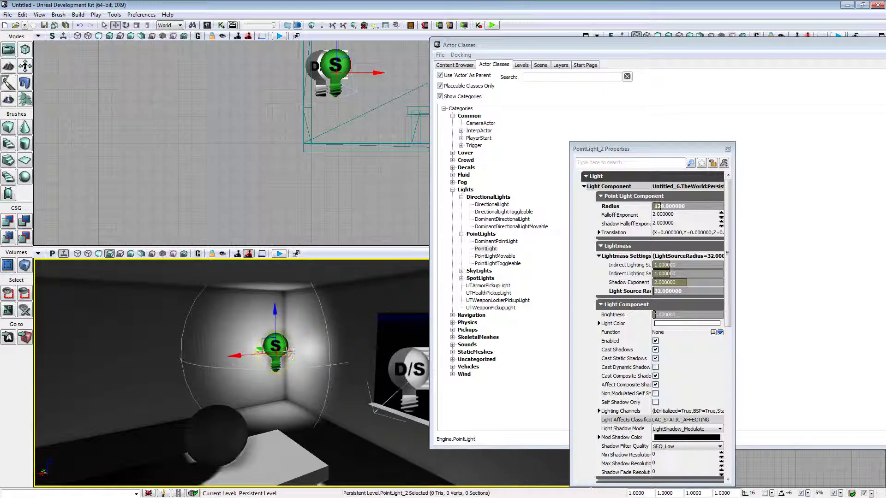
scroll(281, 351, up, 4)
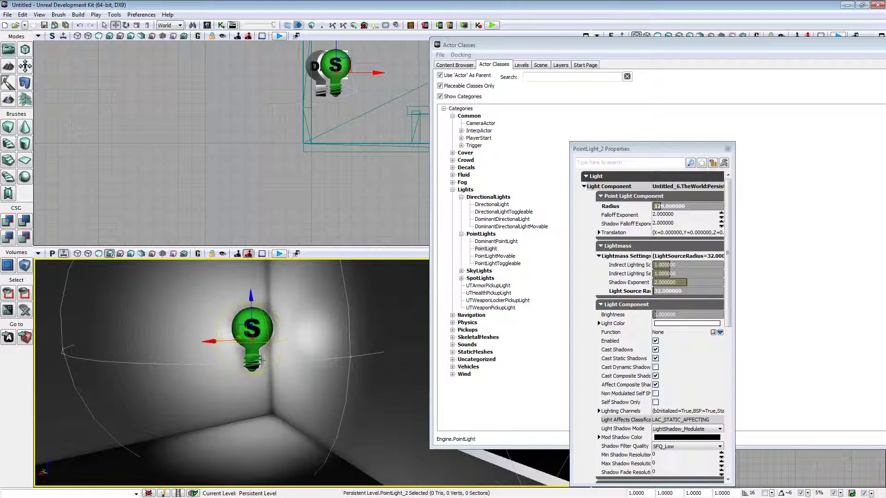
drag(273, 336, 272, 346)
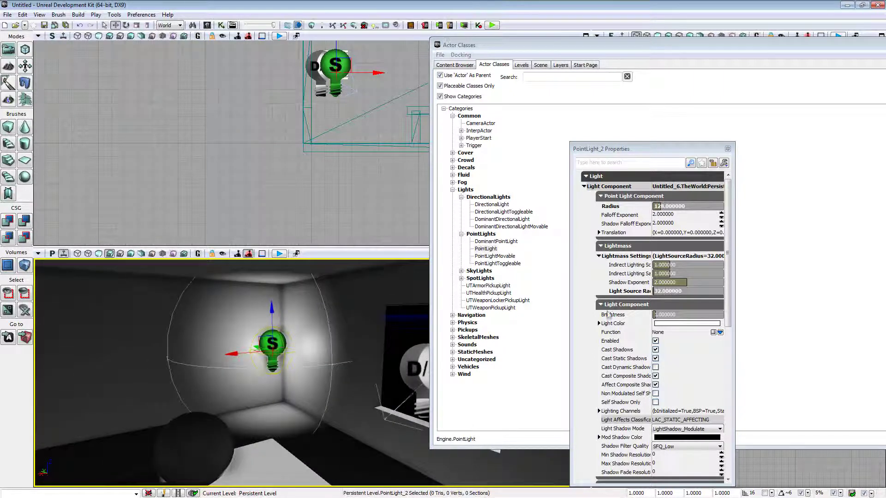
Step: Try Lightmass light source radii of 128 and 16 on the point light, and set the value back to 32
click(669, 292)
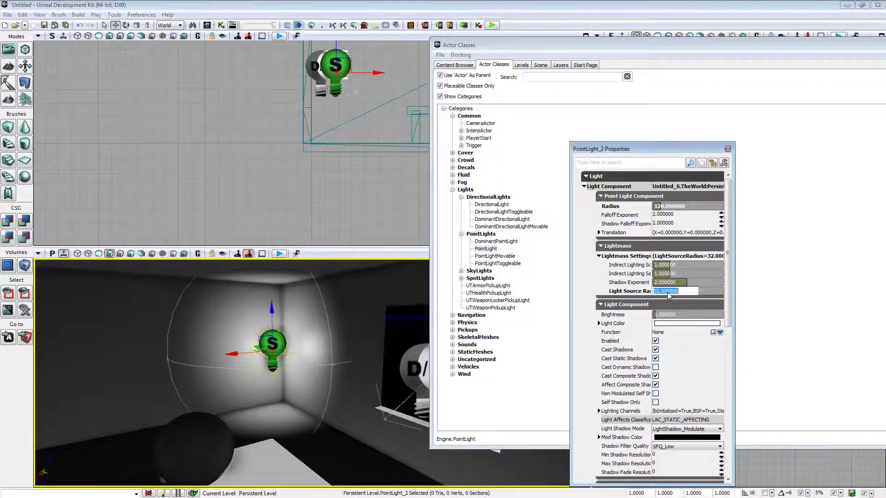
text(128)
key(Return)
text(16)
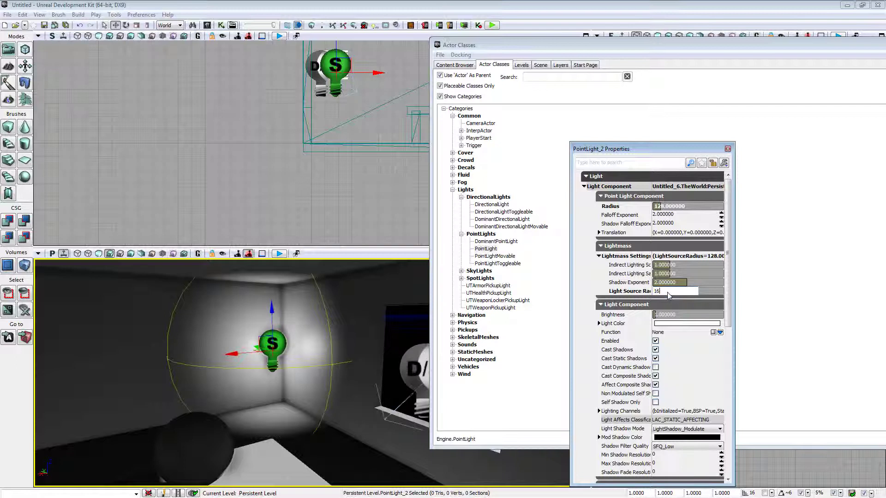
key(Return)
text(128)
key(Return)
Step: Set the point light's radius to 64 and examine its falloff in the corner
click(676, 206)
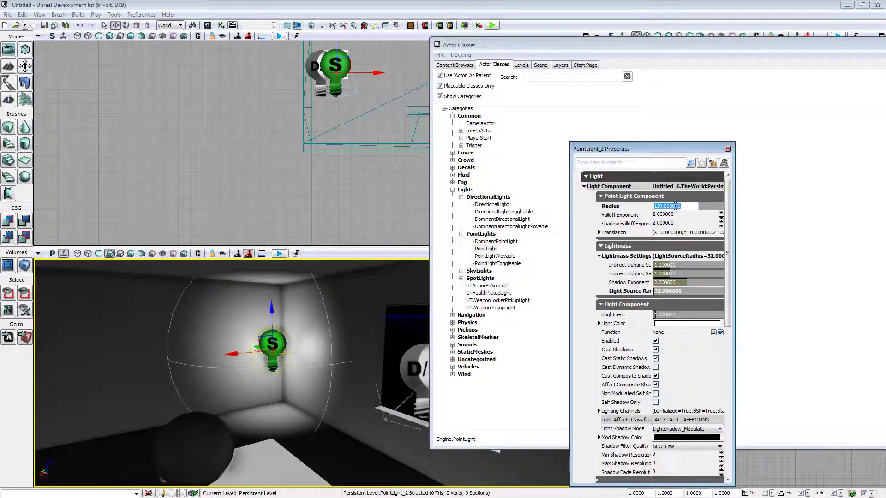
text(64)
key(Return)
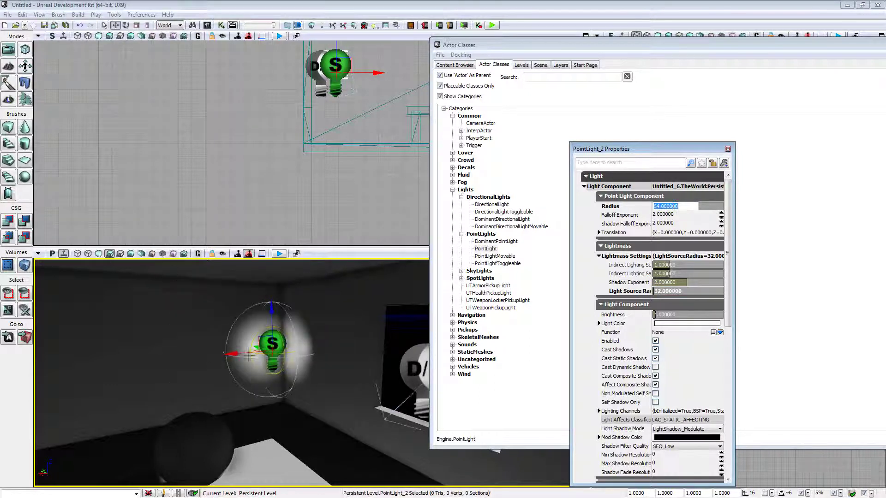
mouse_move(330, 403)
right_down()
mouse_move(333, 388)
mouse_move(327, 397)
right_up()
drag(326, 398, 324, 393)
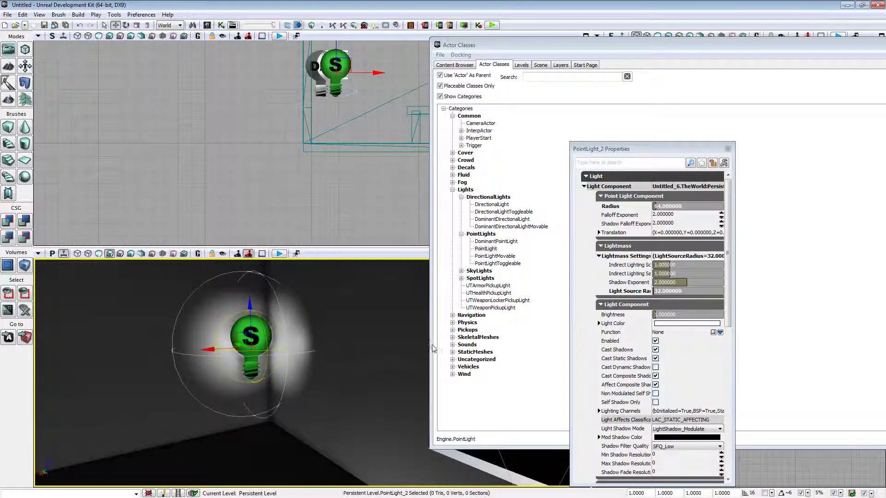
scroll(336, 355, down, 6)
scroll(332, 361, up, 2)
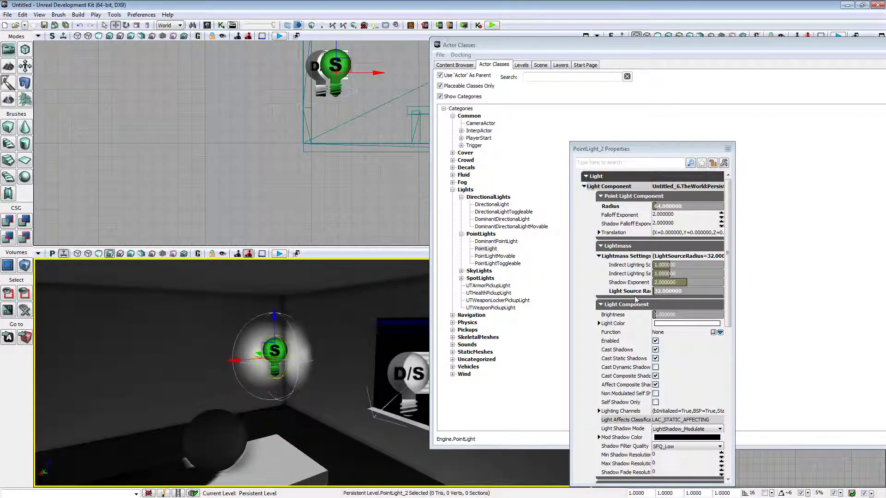
scroll(635, 299, down, 3)
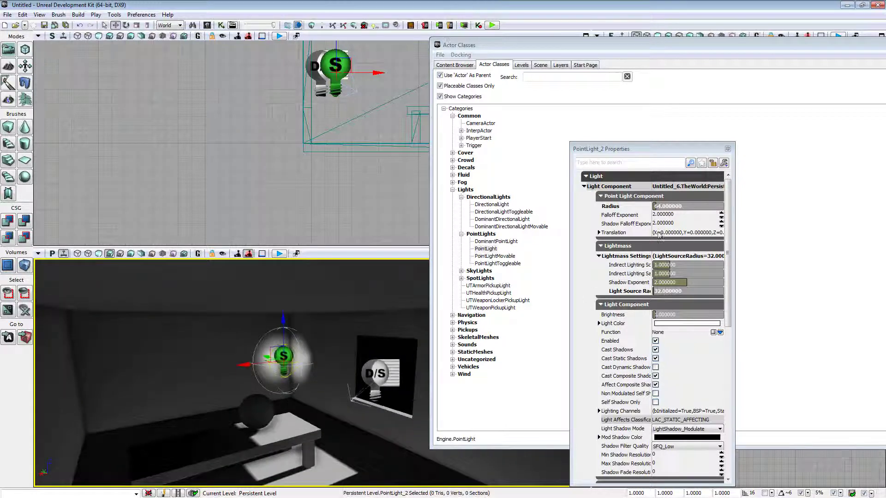
Step: Set the point light's radius to 256 and check how it lights the table, sphere and floor
click(674, 207)
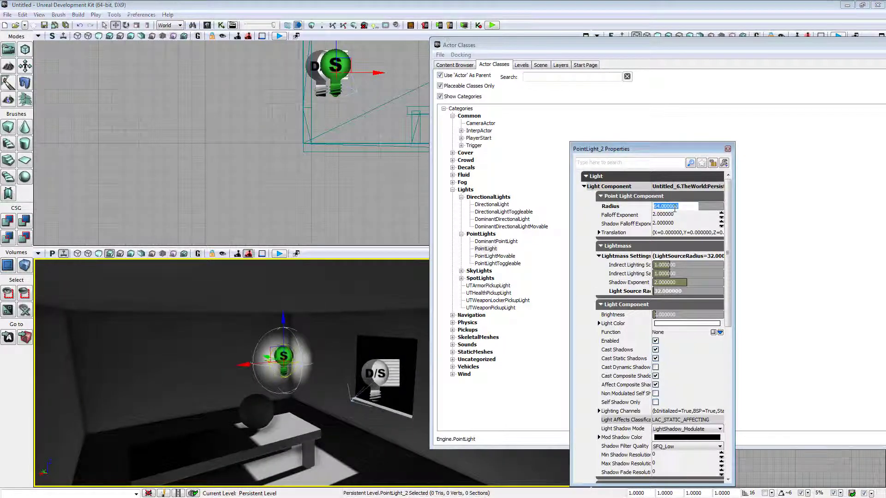
text(256)
key(Return)
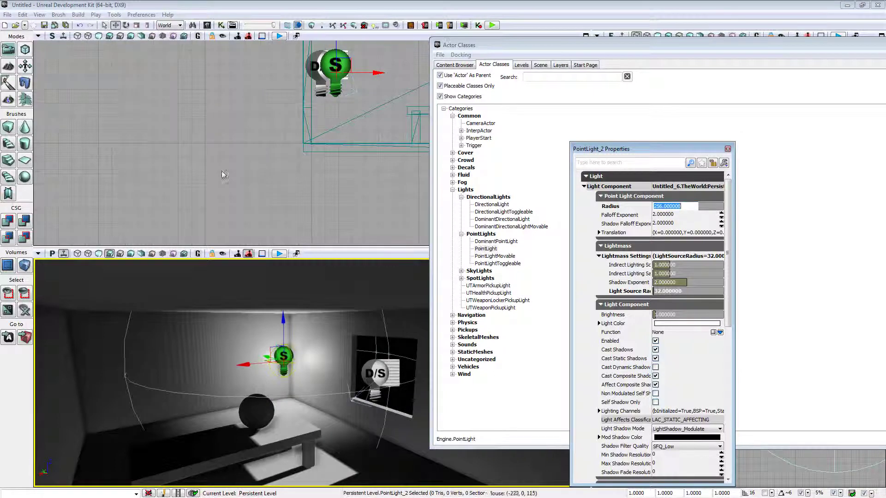
right_drag(291, 366, 295, 390)
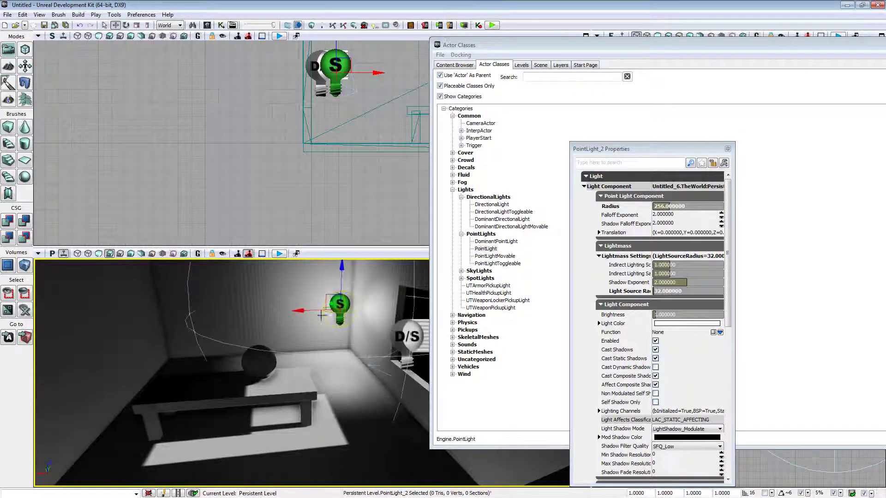
drag(332, 303, 245, 391)
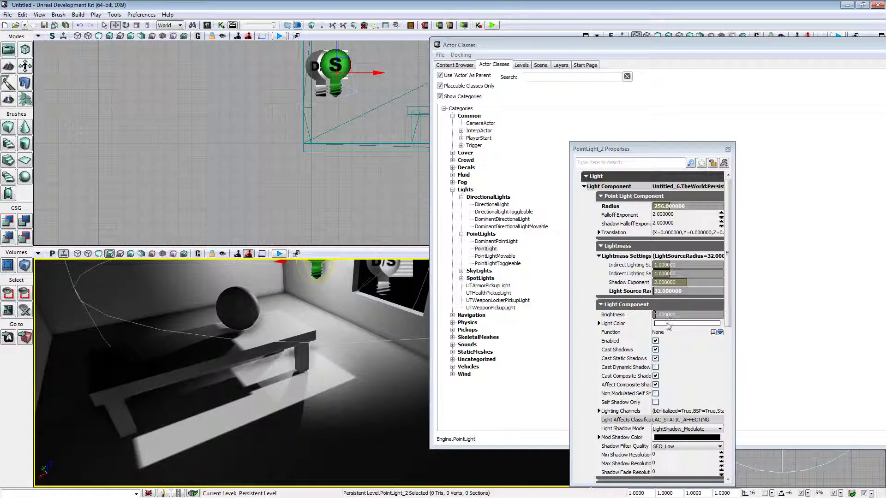
Step: Change the point light's Light Color to a pale yellow-green
drag(729, 286, 628, 306)
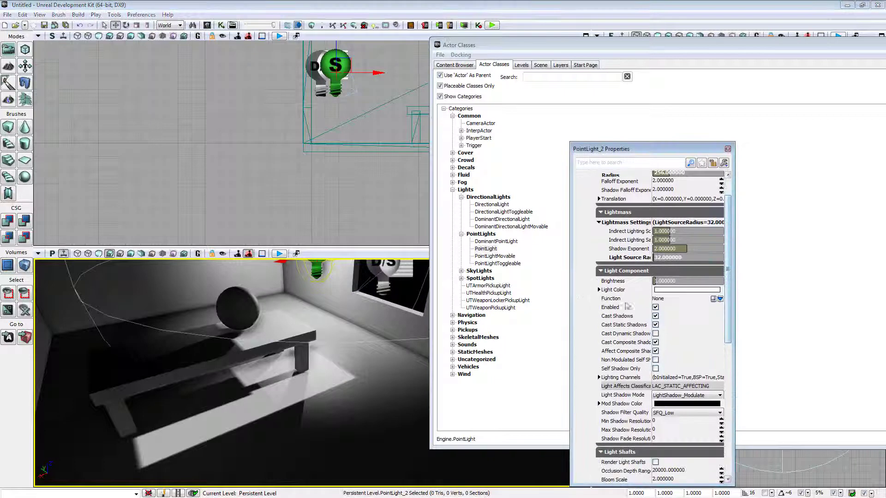
click(657, 291)
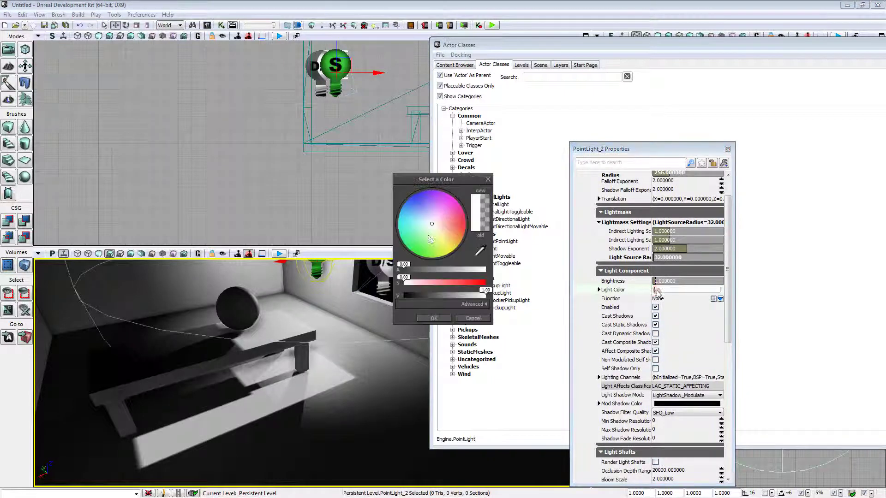
mouse_move(421, 234)
mouse_down()
mouse_move(439, 241)
mouse_move(443, 261)
mouse_move(437, 241)
mouse_up()
click(435, 318)
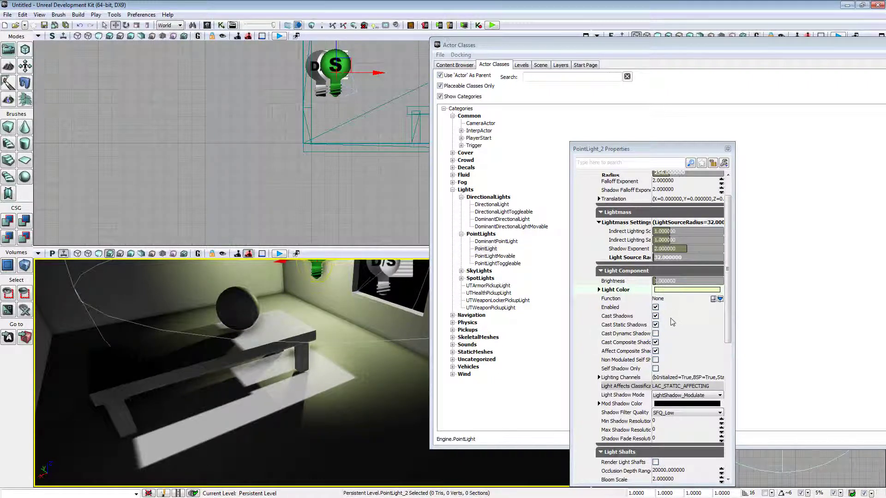
Step: Compare the point light's shadow properties with those of the dominant directional light in the window
drag(728, 339, 729, 351)
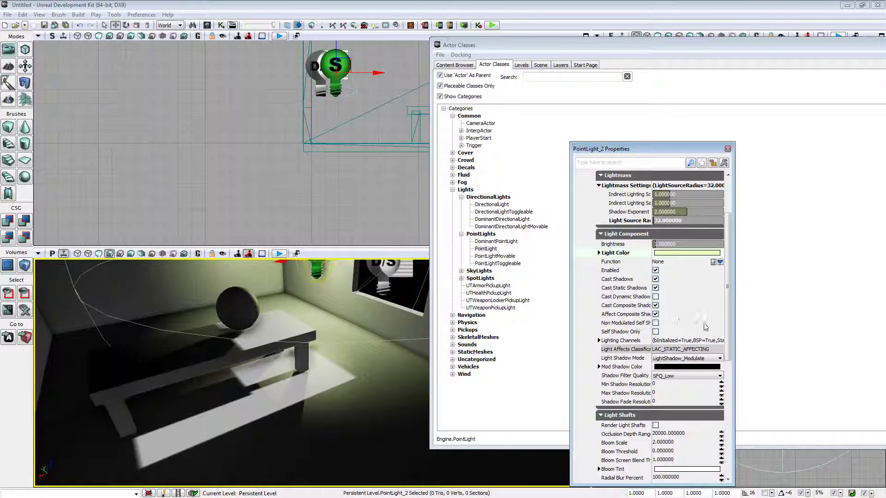
right_drag(353, 337, 356, 324)
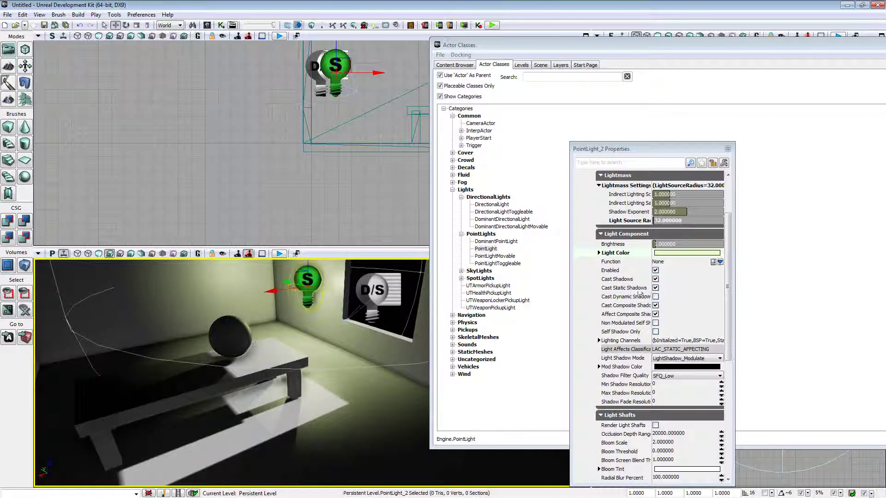
right_drag(309, 353, 277, 335)
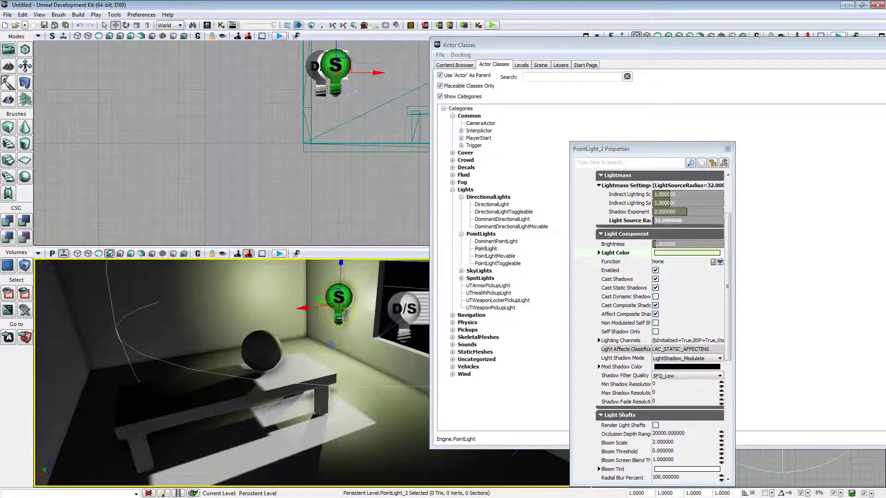
click(398, 314)
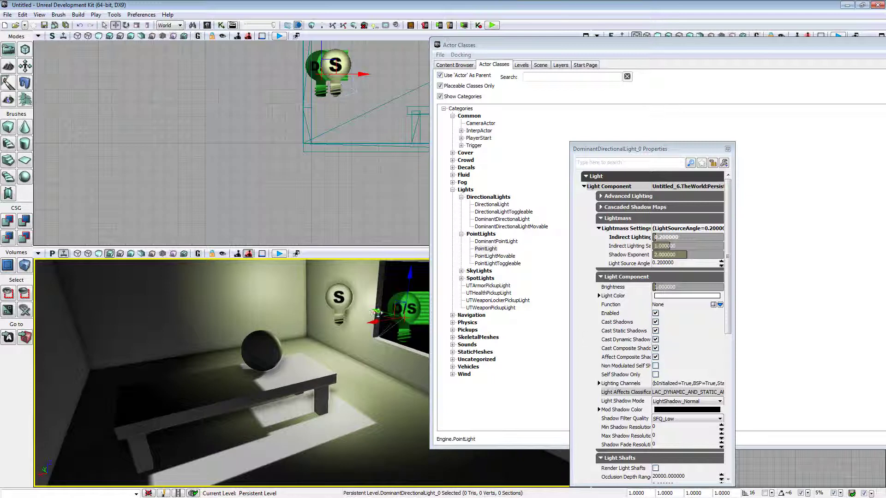
click(339, 299)
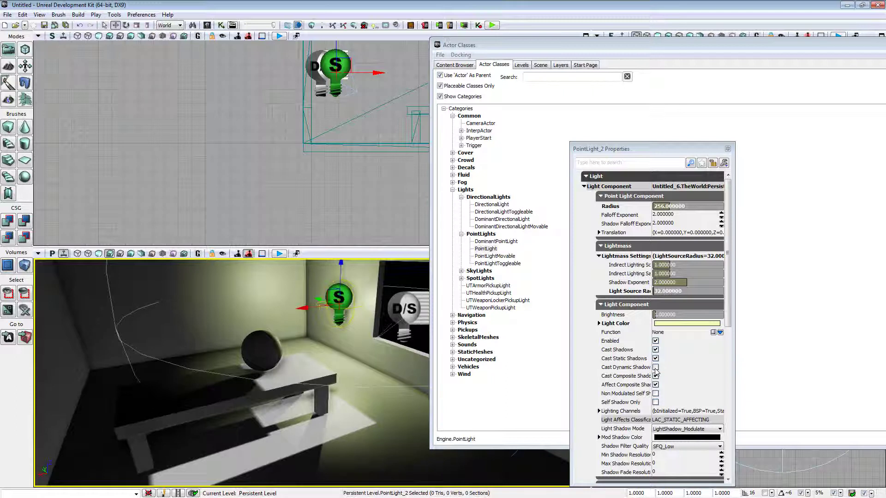
right_drag(360, 403, 362, 404)
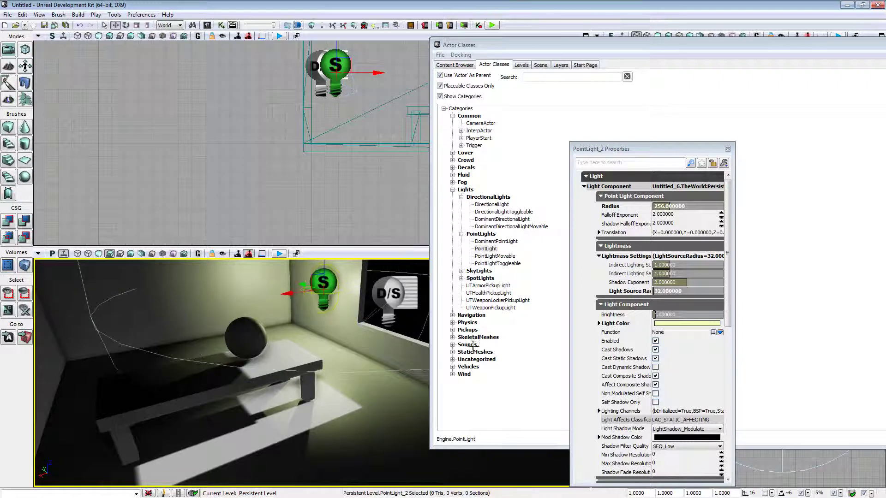
Step: Turn on Render Light Shafts for the point light, preview the effect in the room, and turn it off again
drag(729, 319, 734, 409)
click(656, 304)
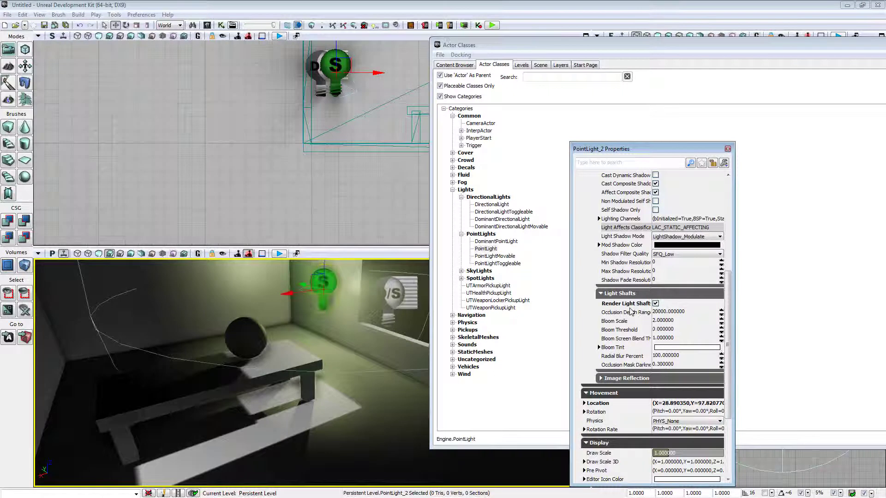
right_drag(300, 350, 303, 330)
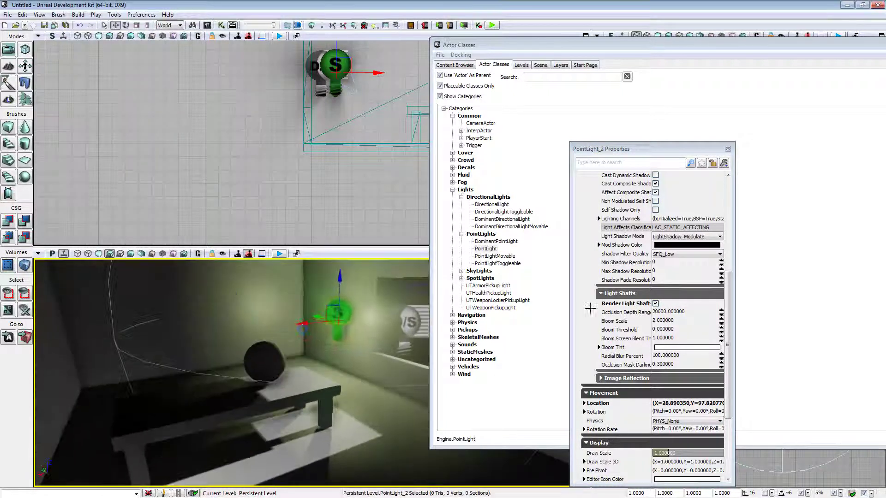
click(655, 305)
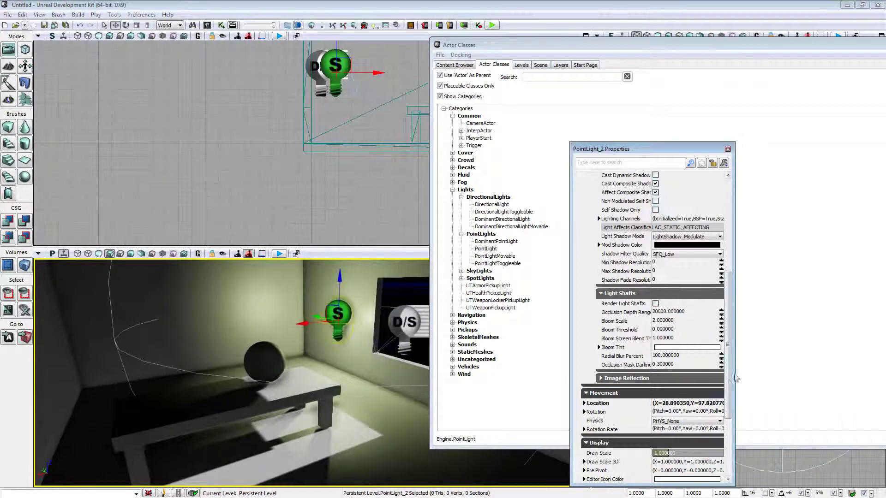
mouse_move(728, 381)
mouse_down()
mouse_move(730, 417)
mouse_move(731, 373)
mouse_up()
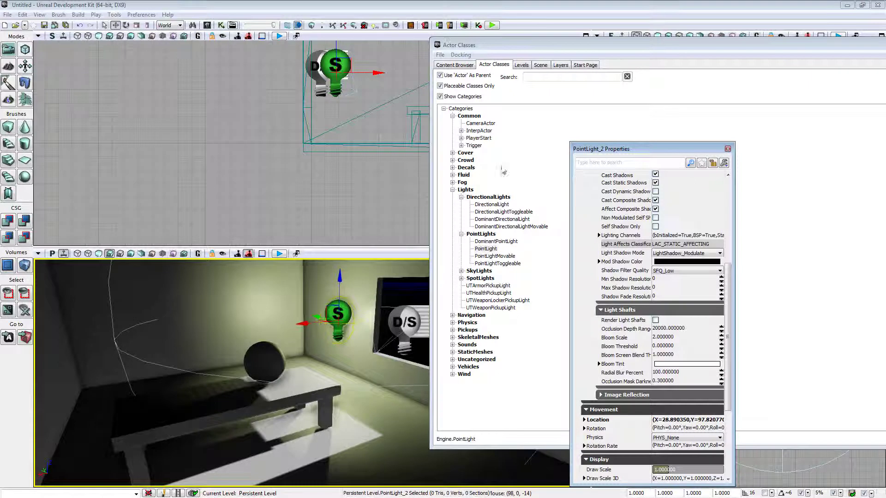
Step: Open the world properties and turn on Use Ambient Occlusion in the Lightmass settings
click(39, 14)
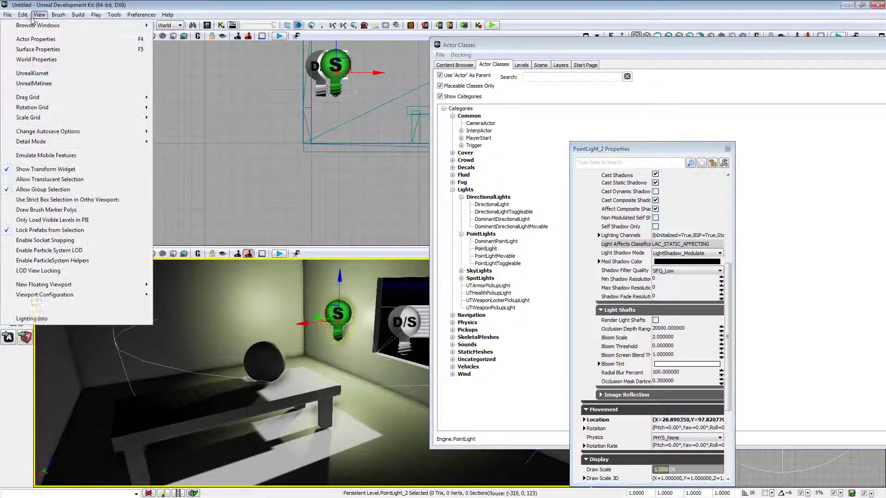
click(37, 59)
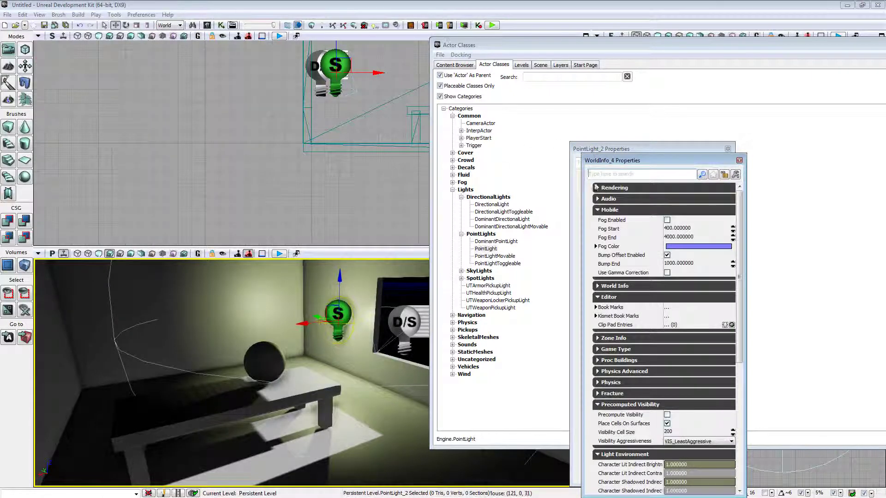
click(597, 188)
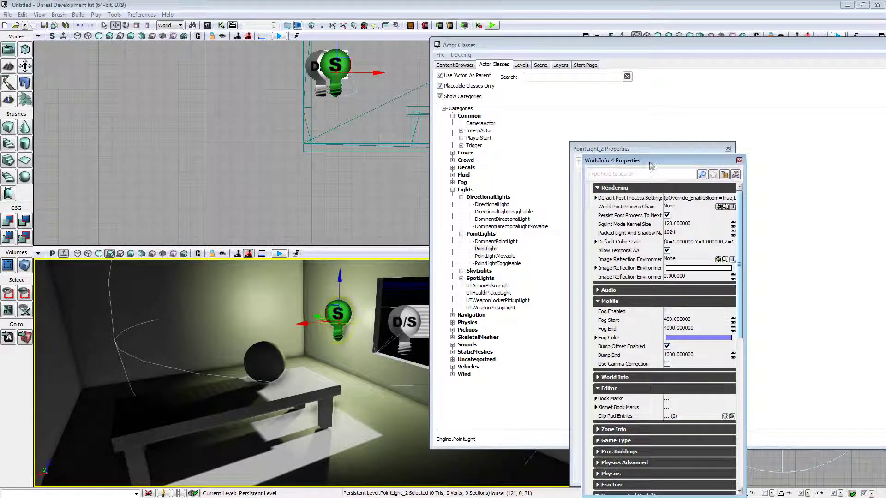
drag(650, 162, 744, 99)
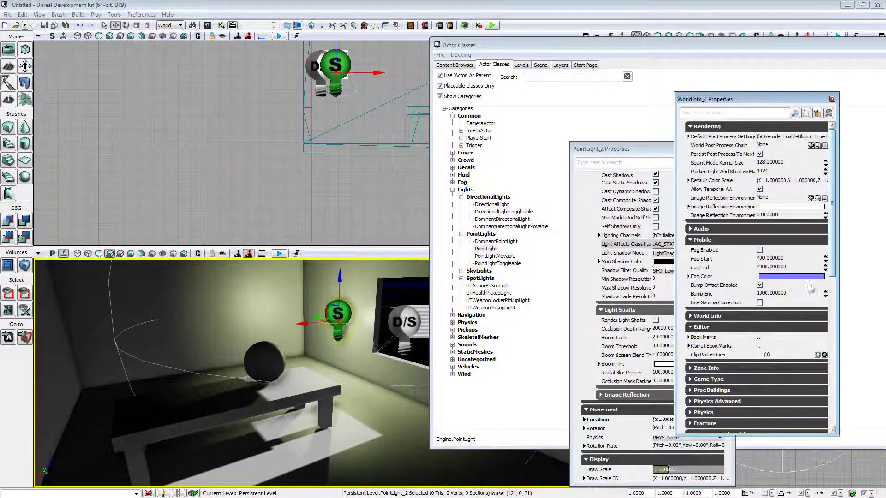
drag(836, 247, 843, 405)
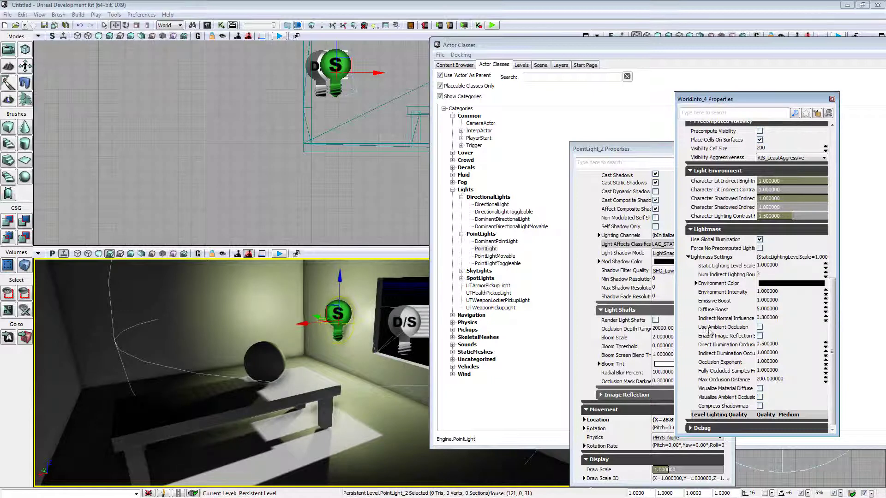
click(760, 328)
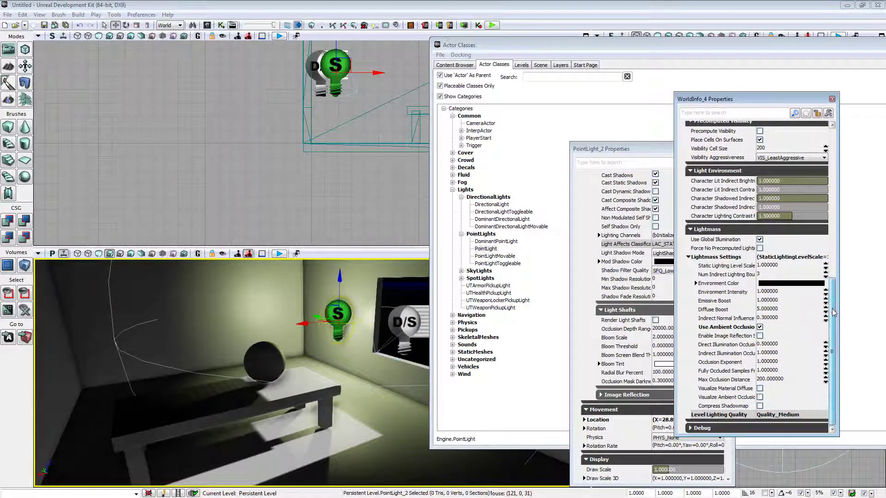
Step: Toggle Use Ambient Occlusion while inspecting the room around the sphere and window, leaving it turned off
right_drag(358, 309, 385, 276)
click(761, 329)
click(761, 328)
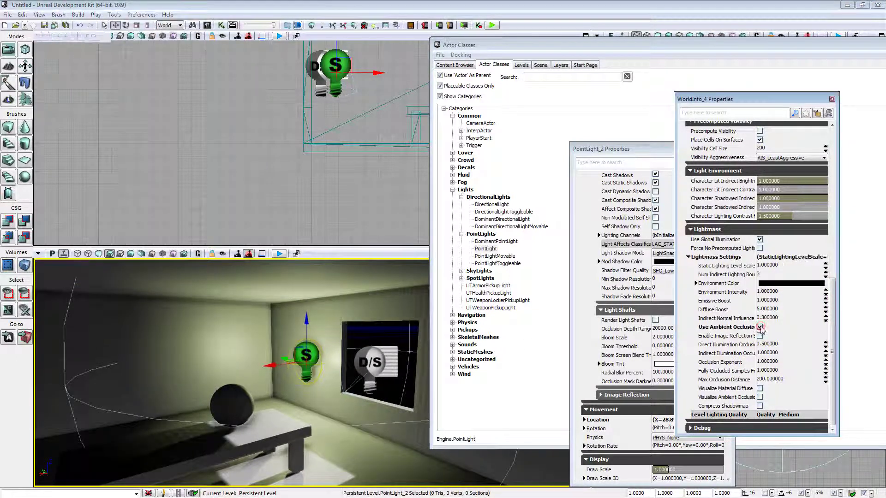
right_drag(297, 349, 300, 361)
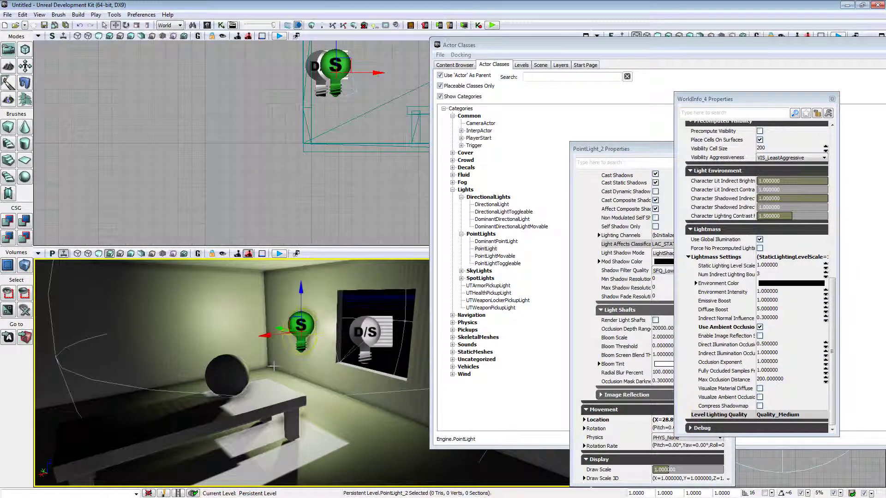
right_drag(272, 373, 339, 364)
click(758, 328)
right_drag(213, 384, 296, 346)
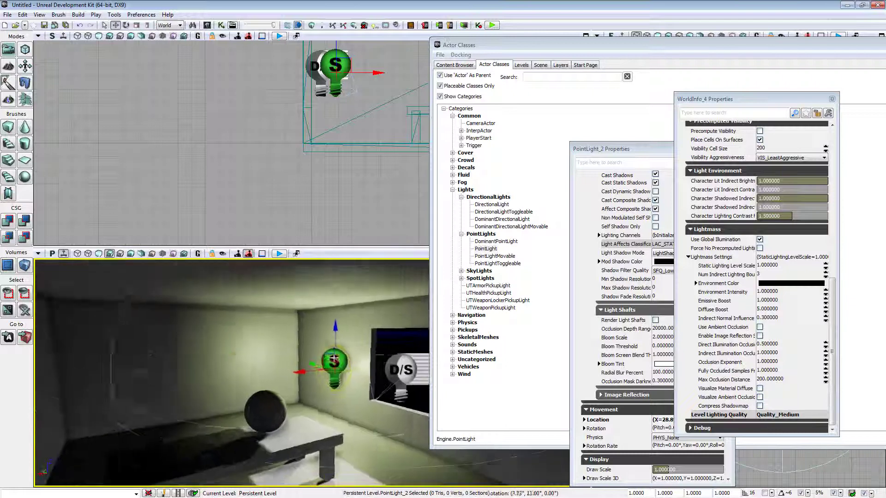
Step: Lower the point light slightly, rebuild the level's lighting and dismiss the map check
mouse_move(335, 330)
mouse_down()
mouse_move(336, 364)
mouse_move(336, 336)
mouse_up()
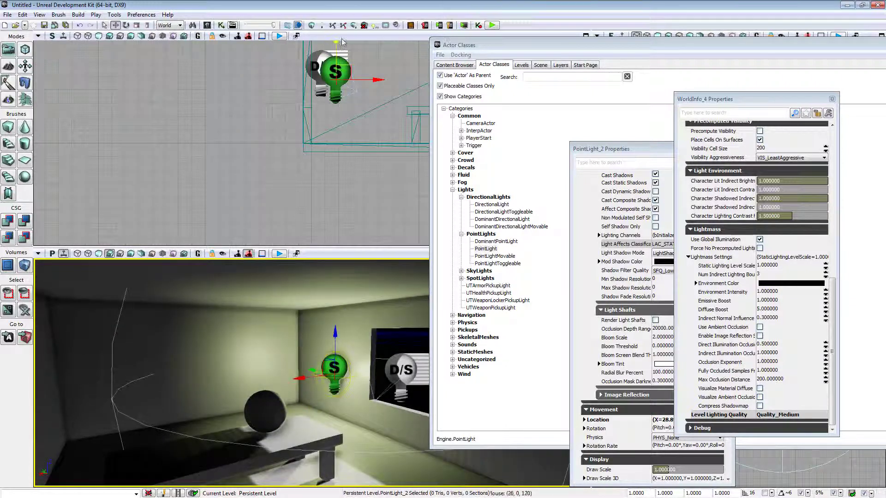
click(358, 25)
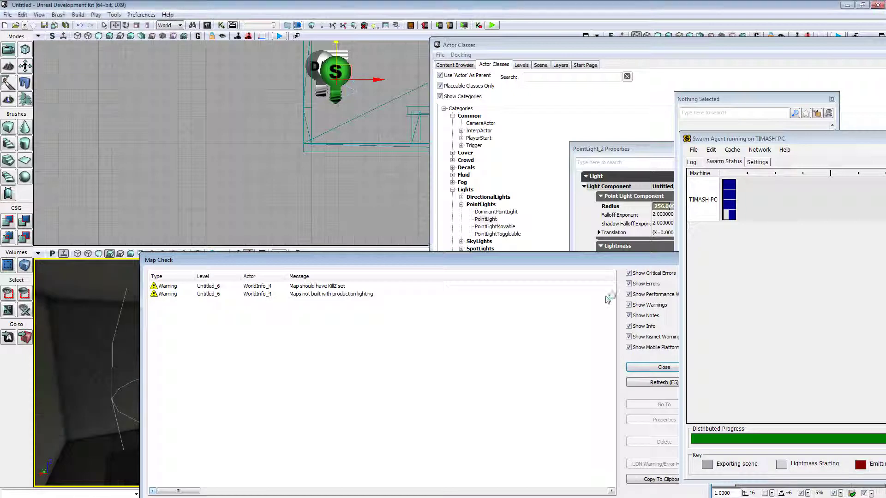
click(645, 367)
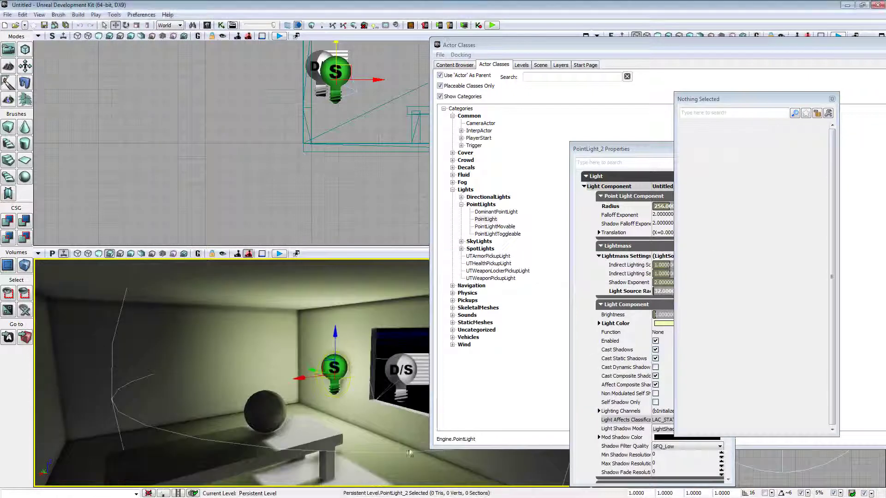
Step: Play the level from the floor beside the table and walk around to inspect the lighting and shadows on the table, sphere and walls
right_click(378, 444)
click(404, 434)
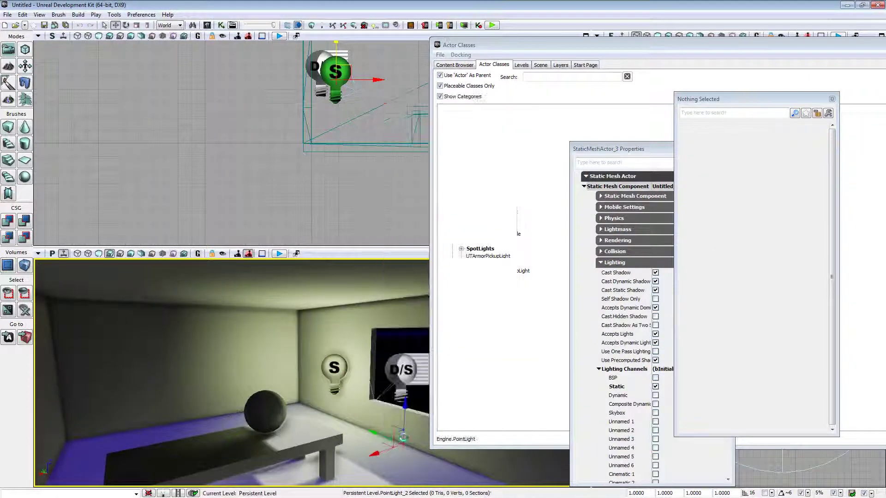
key(s)
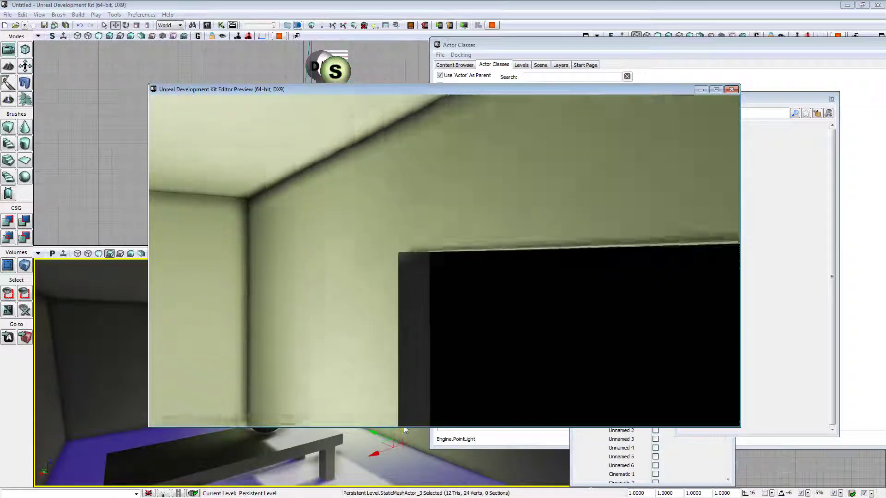
key(w)
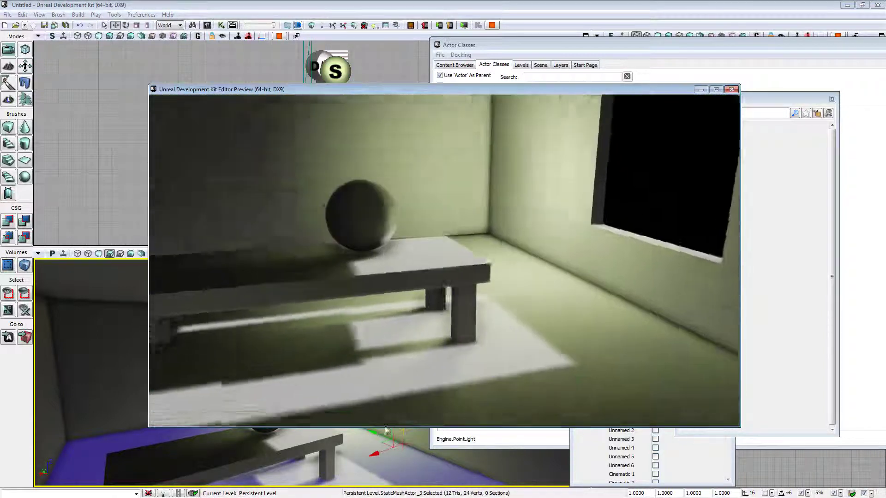
key(a)
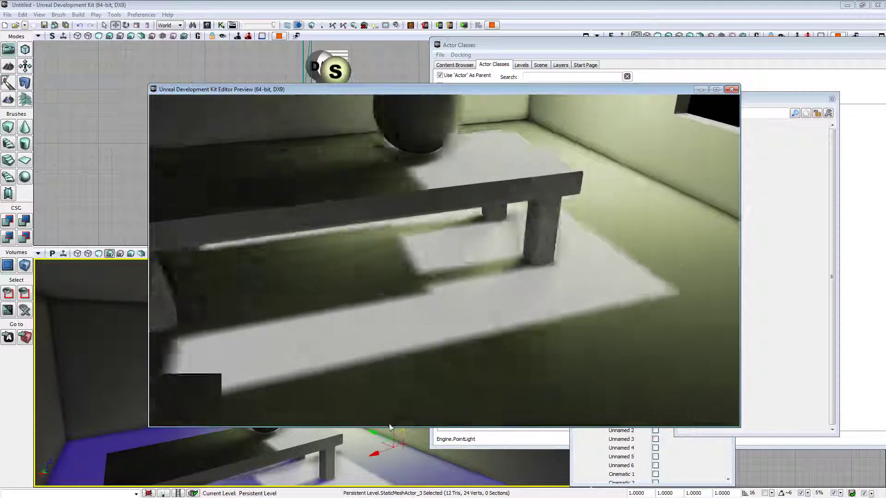
key(w)
key(s)
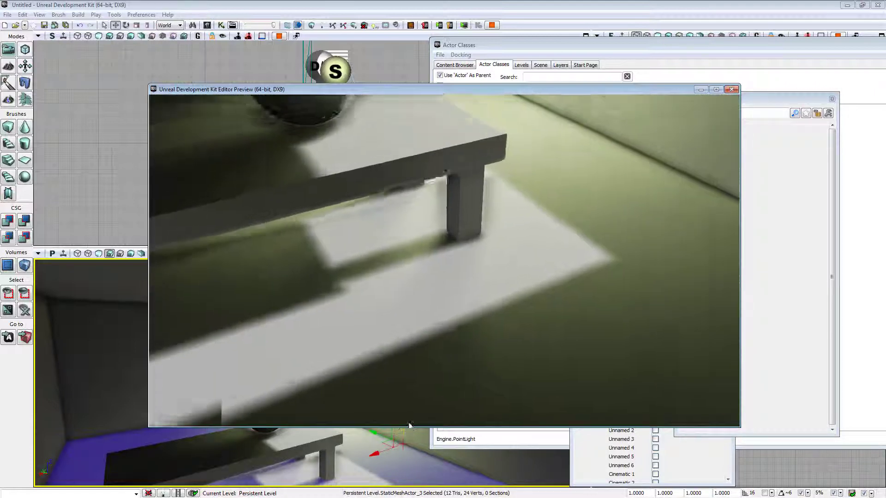
key(s)
key(d)
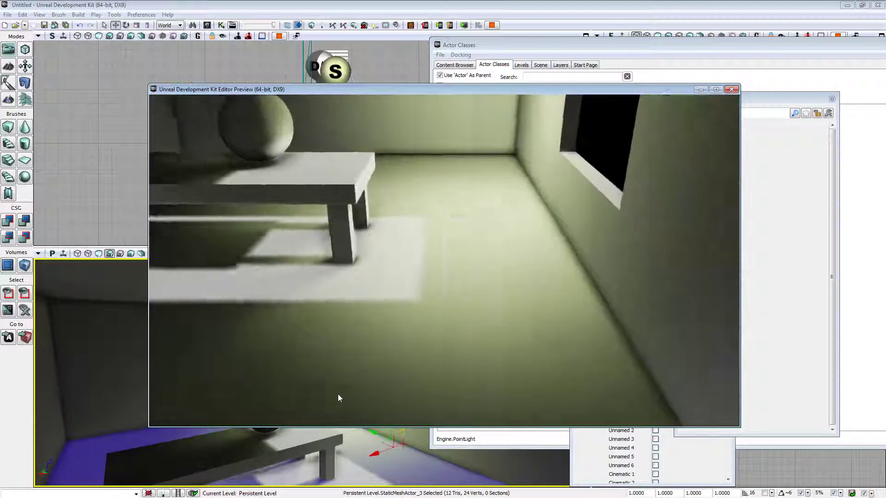
key(s)
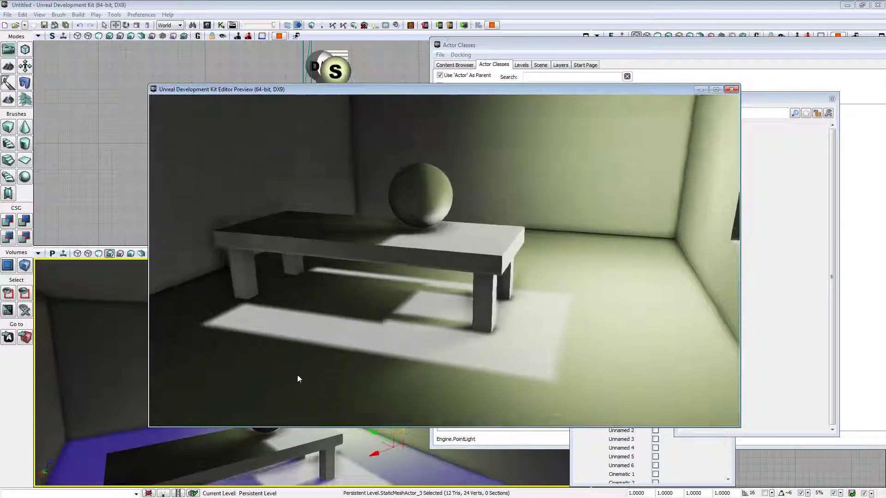
key(d)
key(w)
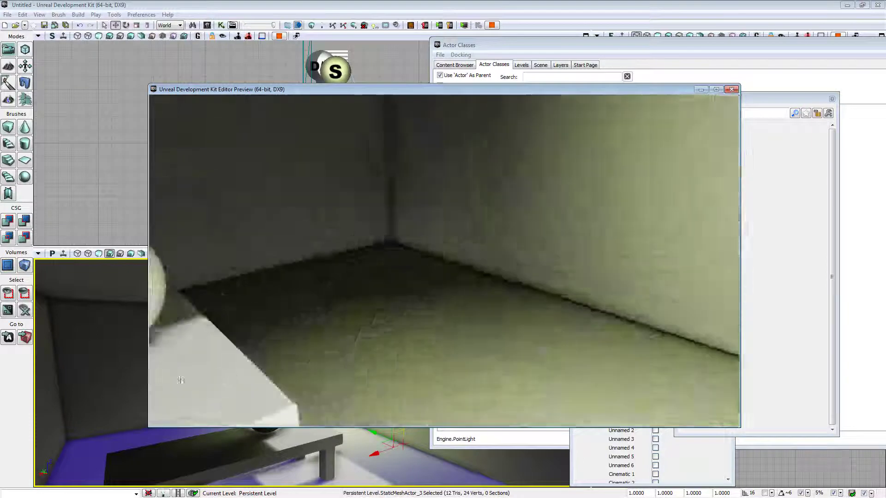
key(s)
key(d)
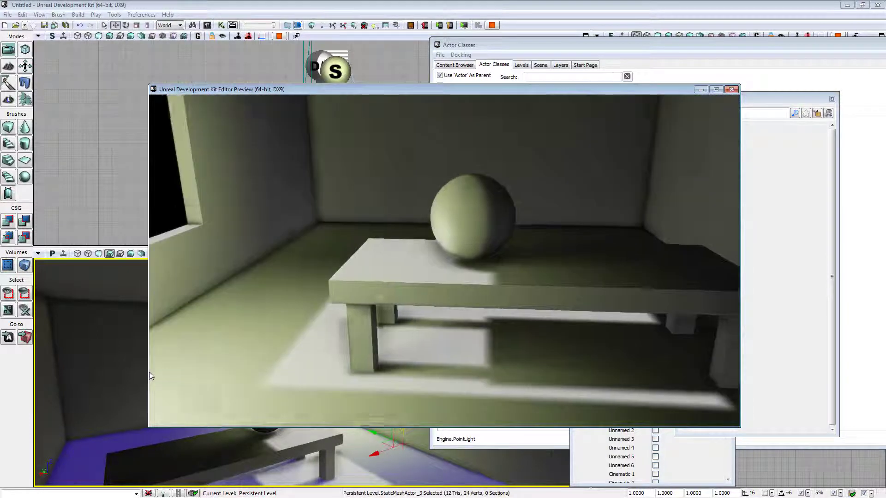
key(d)
key(a)
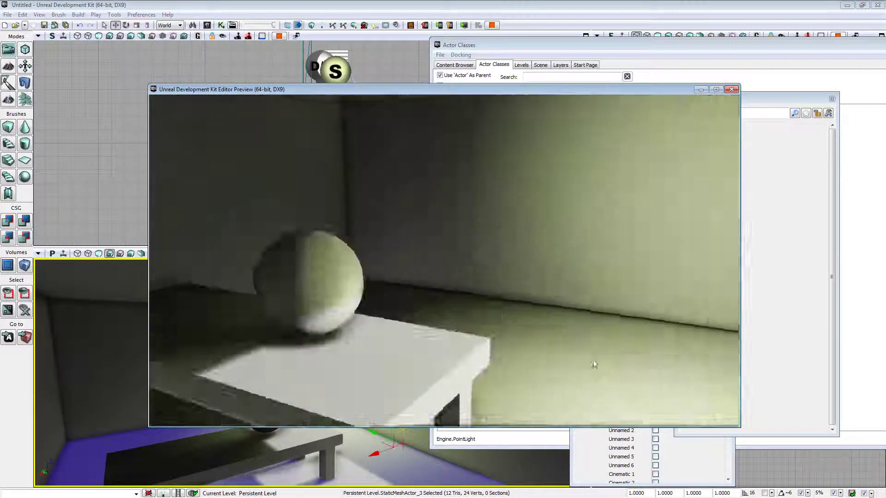
key(s)
key(a)
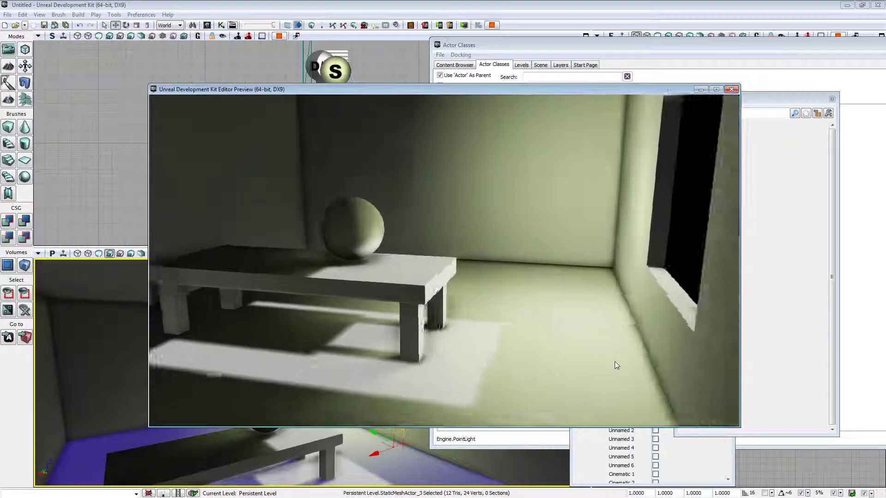
key(a)
key(a)
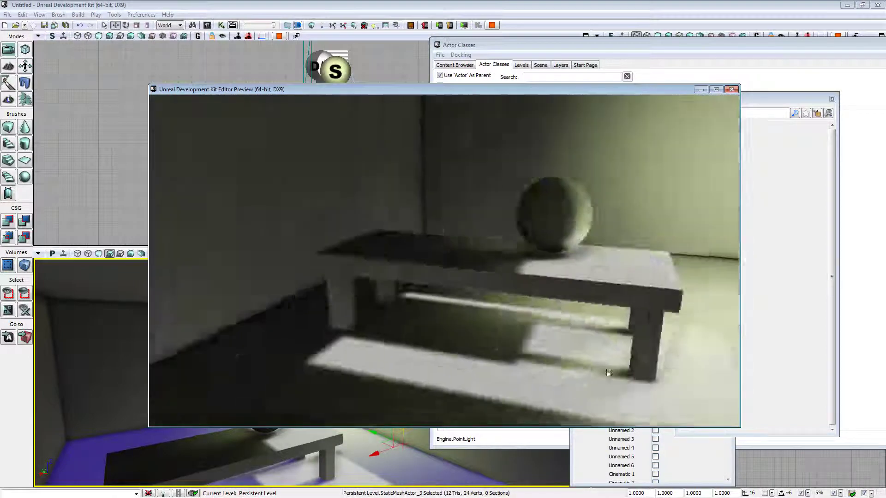
key(d)
key(a)
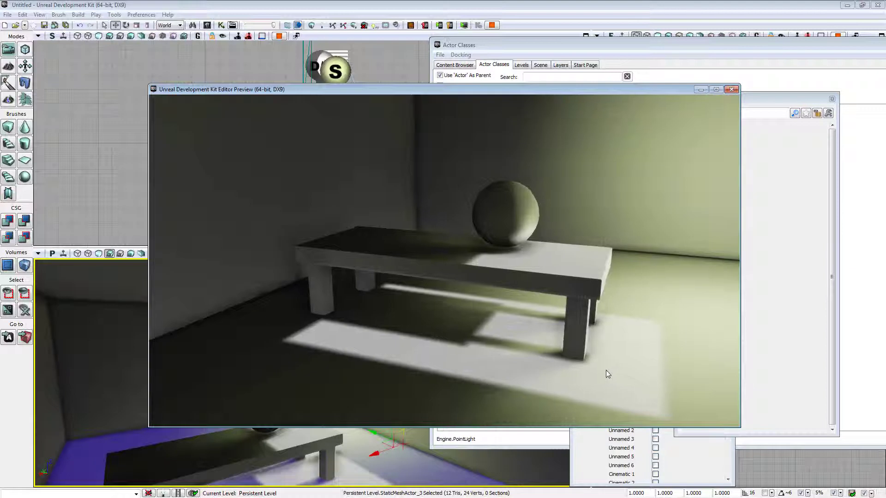
key(Escape)
Step: Delete the point light beside the window
right_drag(382, 354, 388, 354)
click(307, 354)
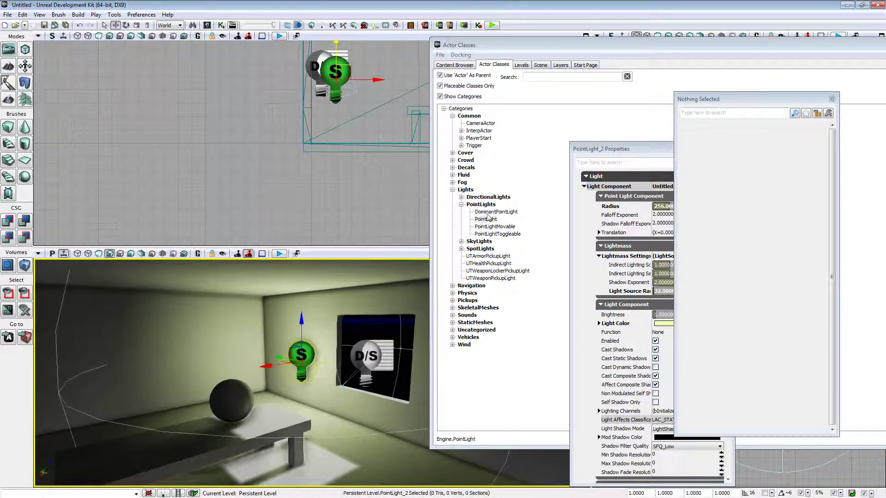
click(461, 248)
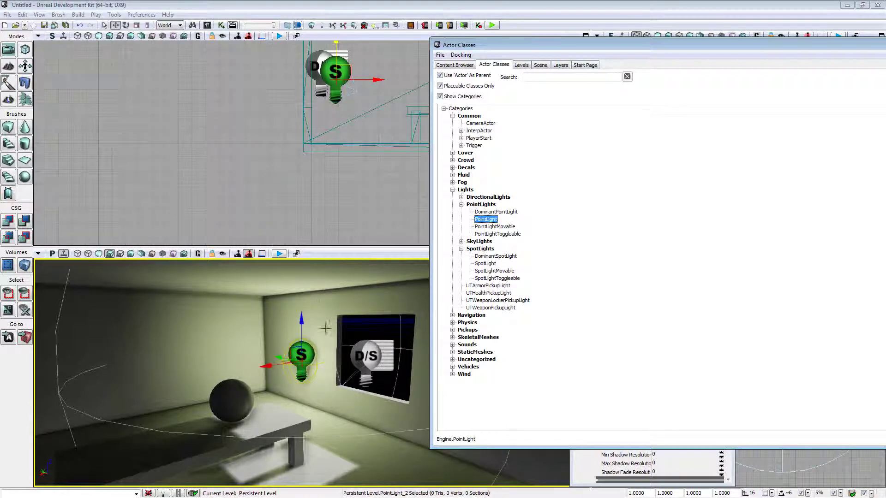
right_drag(326, 328, 329, 325)
key(Delete)
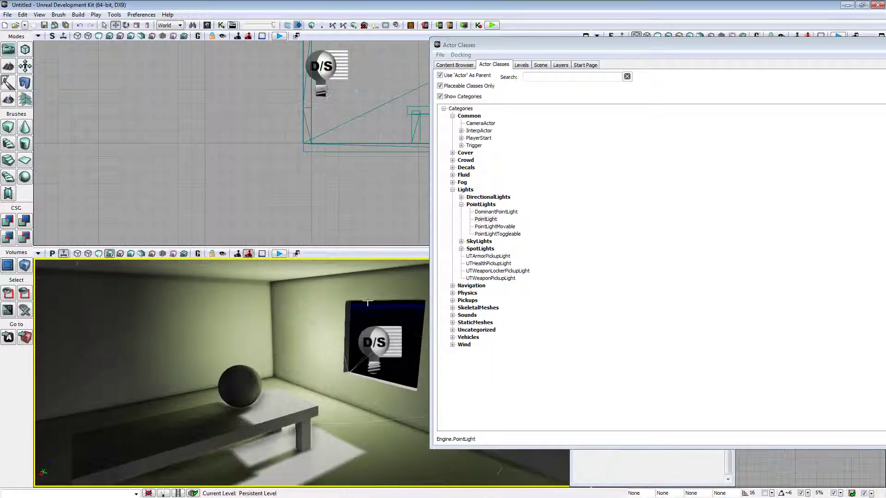
Step: Add a SpotLight on the floor behind the table, near the room's corner
click(461, 249)
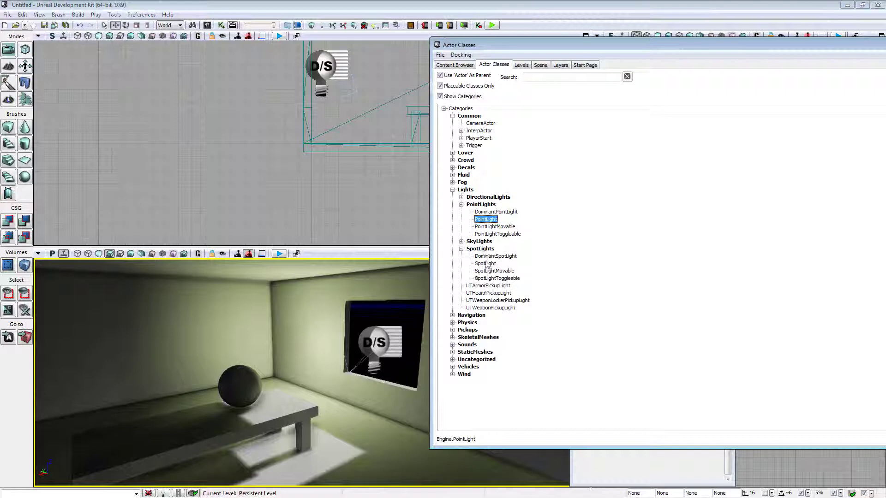
click(485, 264)
right_click(272, 389)
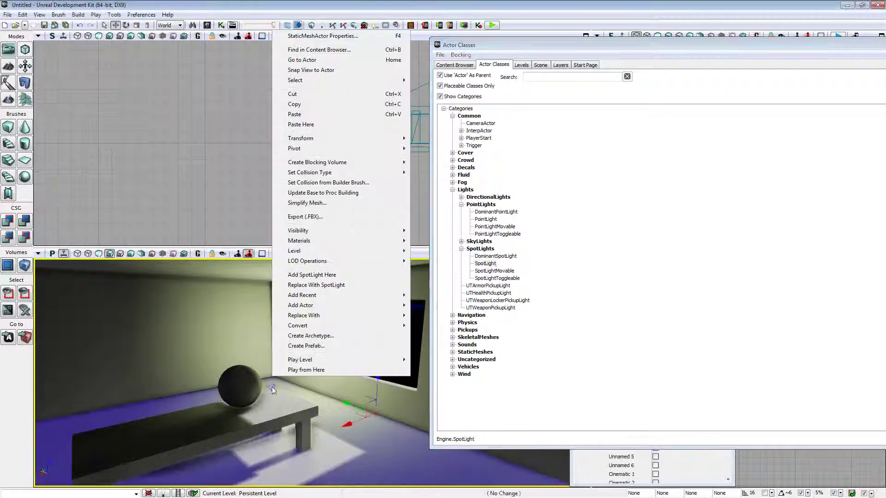
click(317, 277)
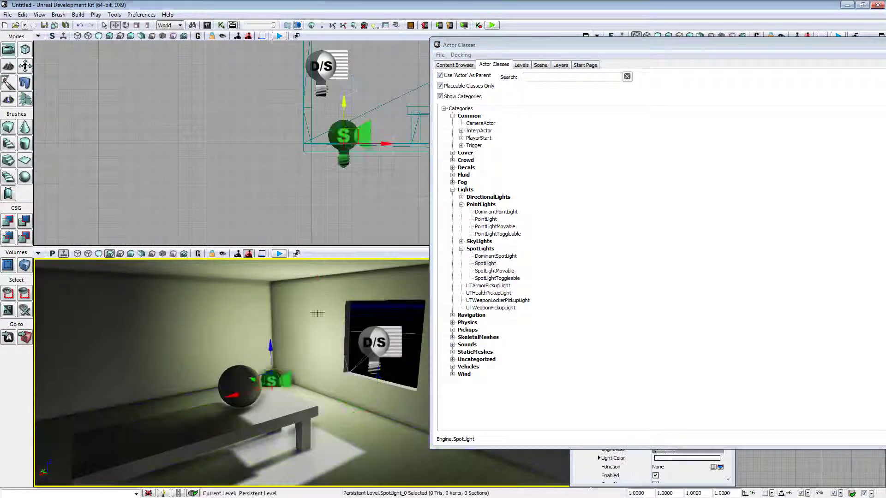
Step: Raise the spotlight to just below the ceiling and move it away from the window, over the far end of the table
drag(272, 358, 269, 282)
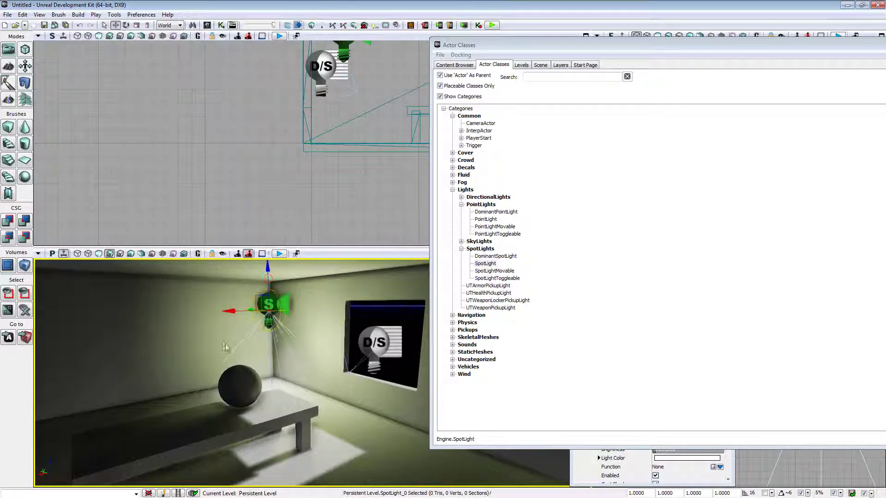
mouse_move(252, 327)
right_down()
mouse_move(207, 337)
mouse_move(236, 336)
right_up()
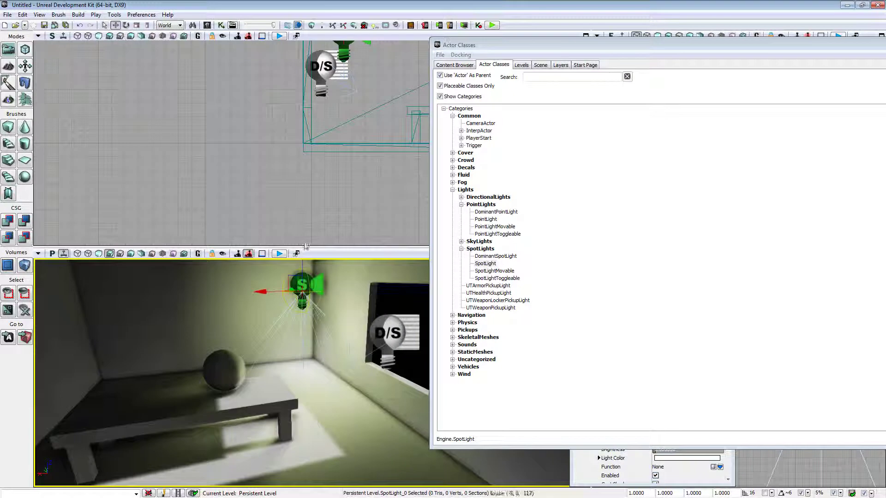
drag(266, 292, 132, 293)
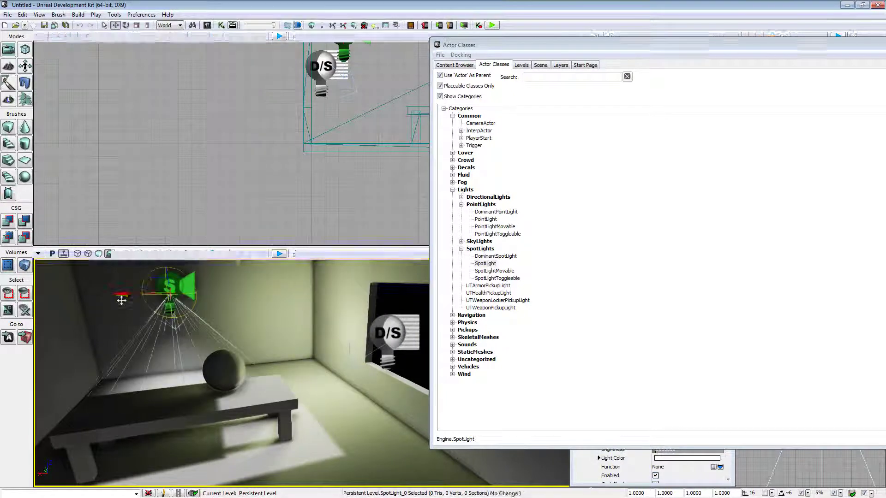
Step: Rotate the spotlight to about -43° pitch and -77° yaw so its cone angles down across the far end of the table
click(126, 25)
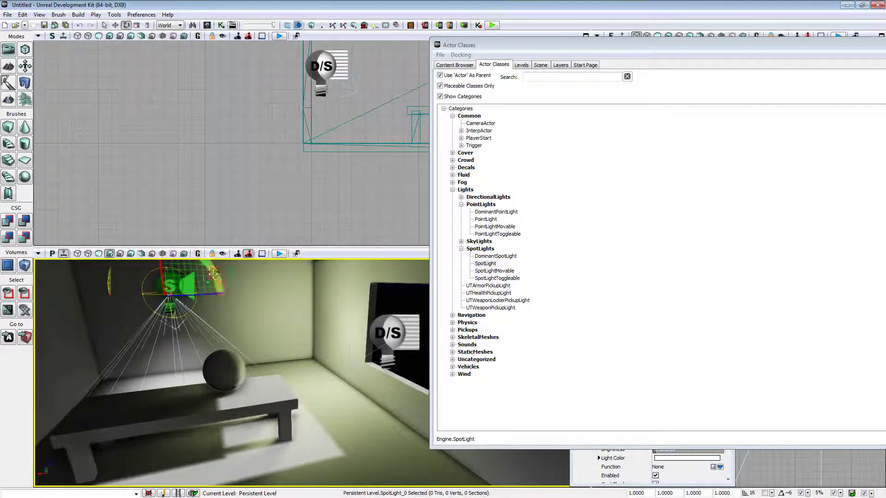
mouse_move(206, 267)
mouse_down()
mouse_move(199, 258)
mouse_move(214, 276)
mouse_up()
right_drag(251, 332, 204, 342)
drag(204, 342, 207, 352)
right_drag(289, 337, 333, 352)
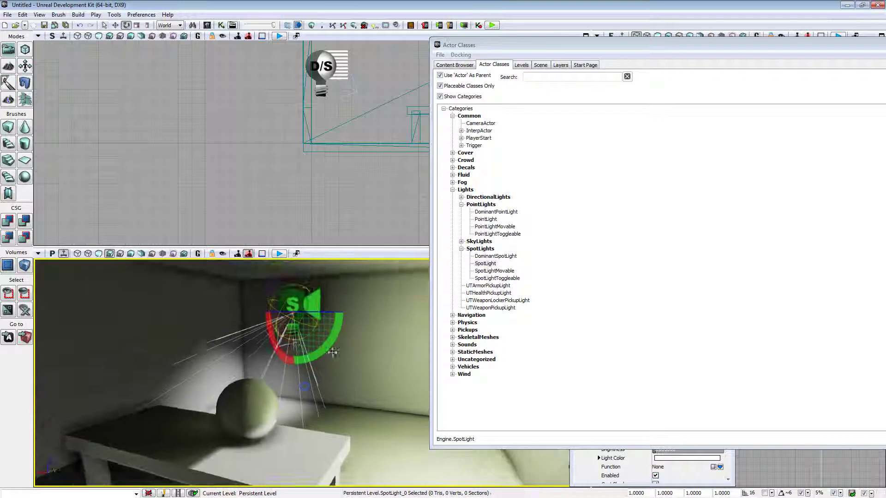
drag(307, 339, 318, 366)
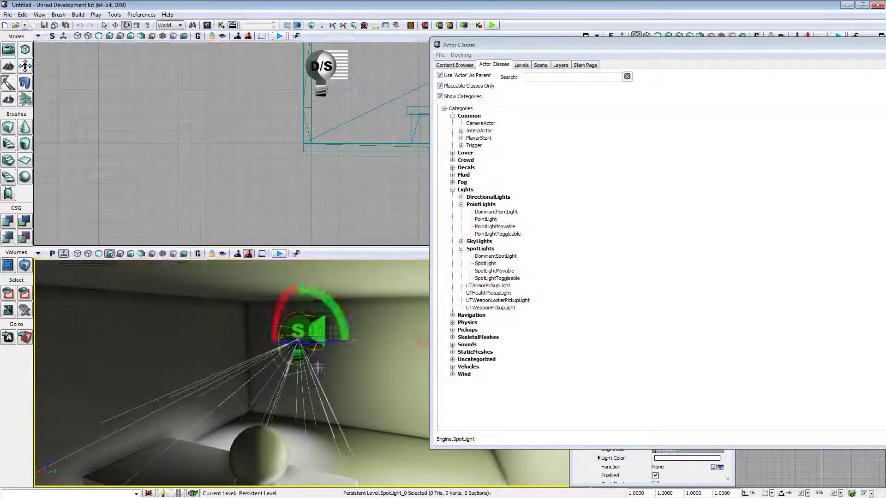
right_drag(318, 367, 310, 390)
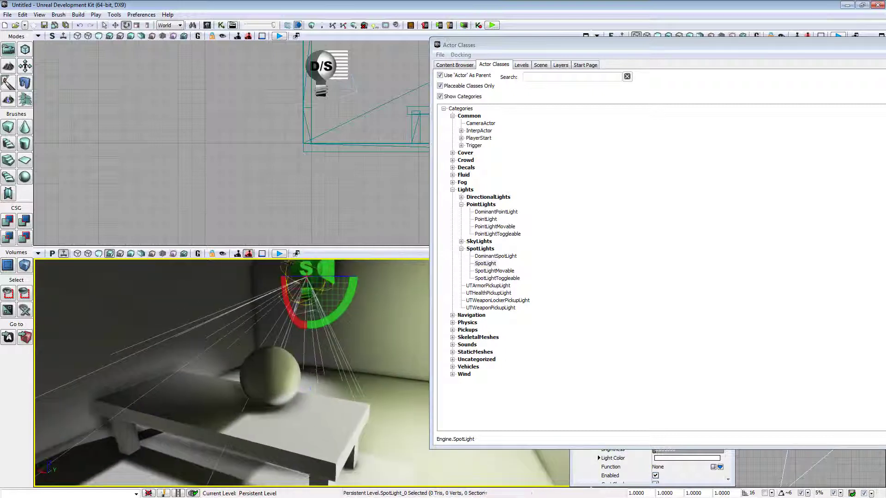
right_drag(295, 309, 290, 287)
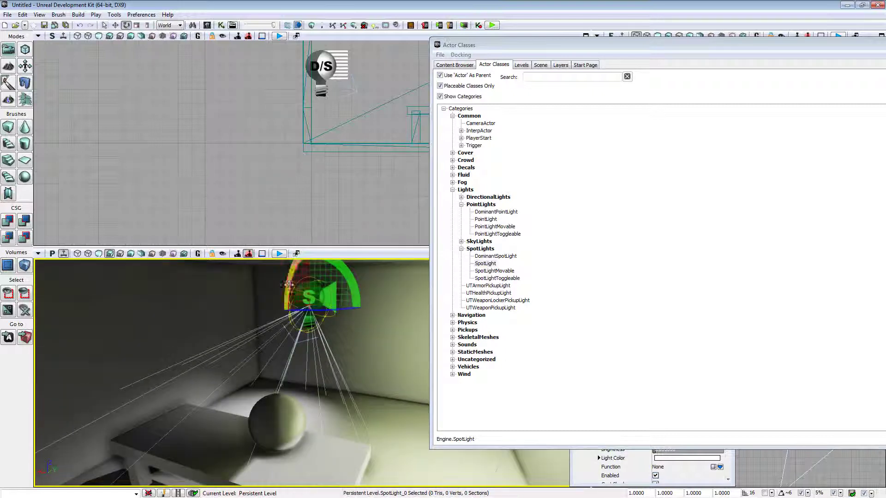
drag(290, 285, 280, 296)
right_drag(281, 295, 304, 353)
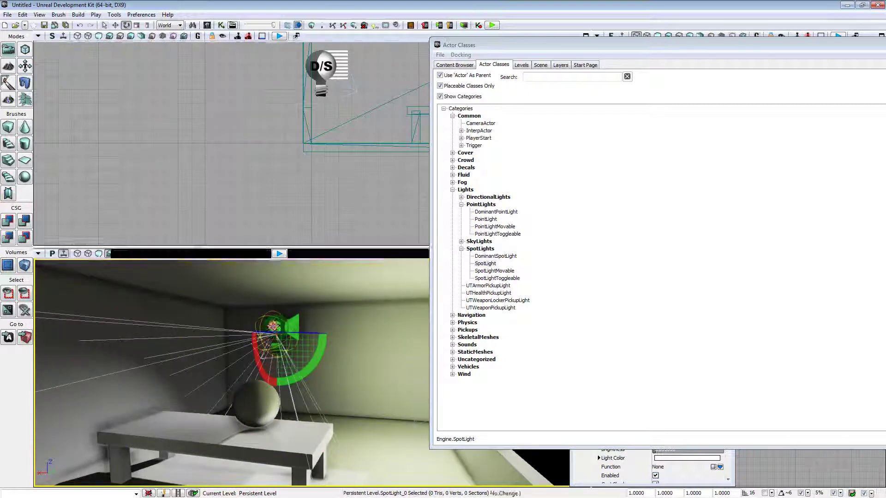
Step: Test outer cone angles of 100 and 10 in the spotlight's properties and settle on 20
double_click(273, 326)
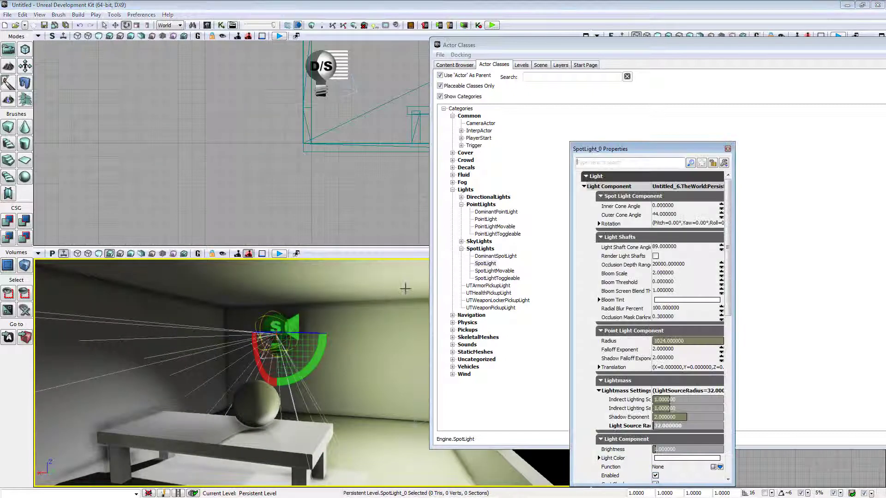
click(655, 256)
click(655, 256)
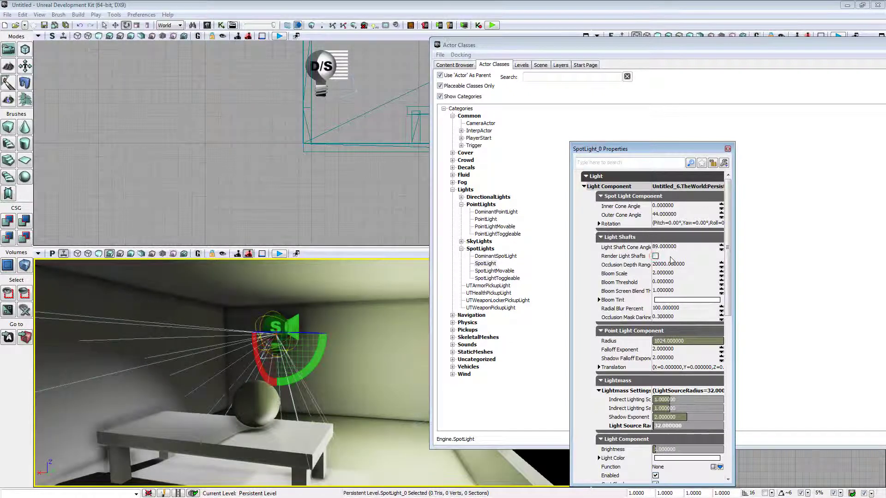
click(679, 215)
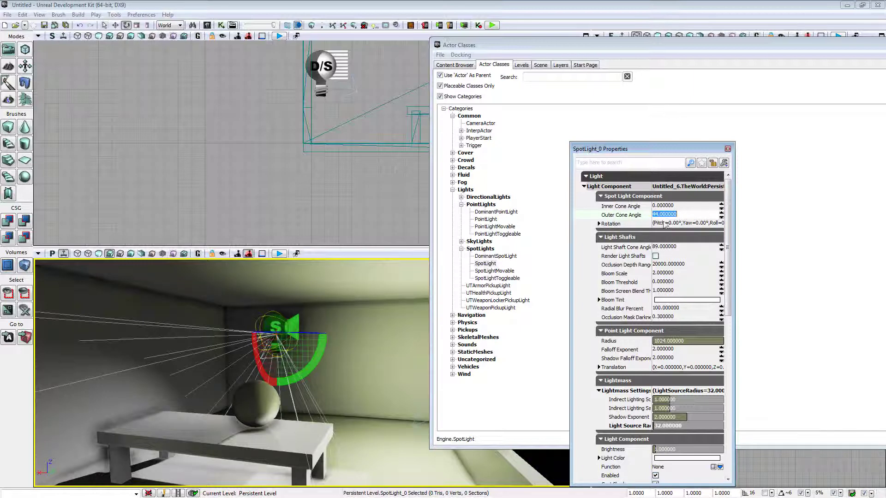
text(5)
key(Return)
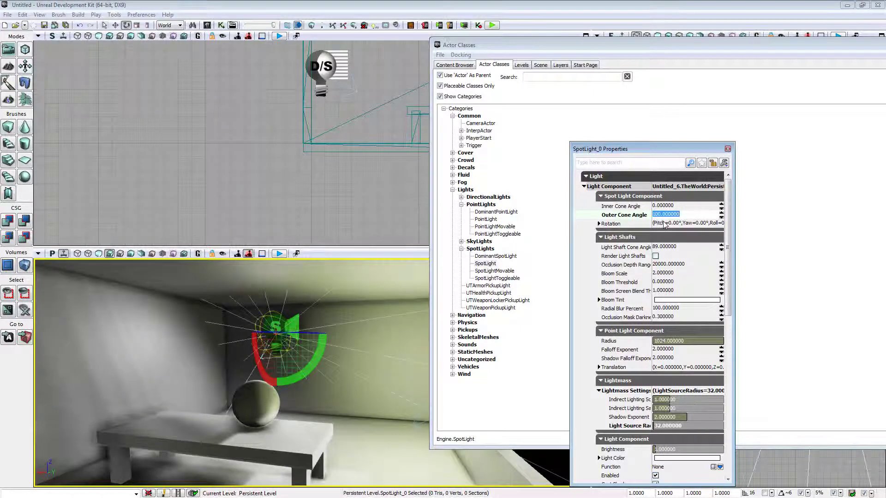
text(0)
key(Return)
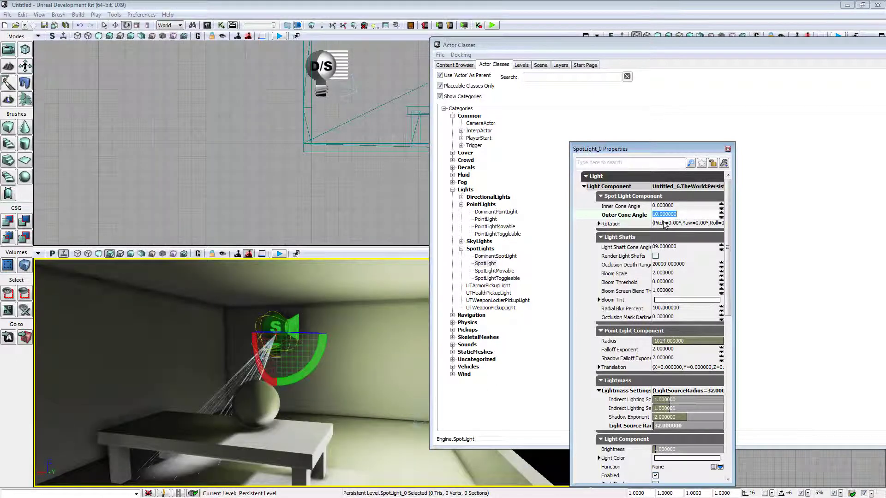
text(20)
key(Return)
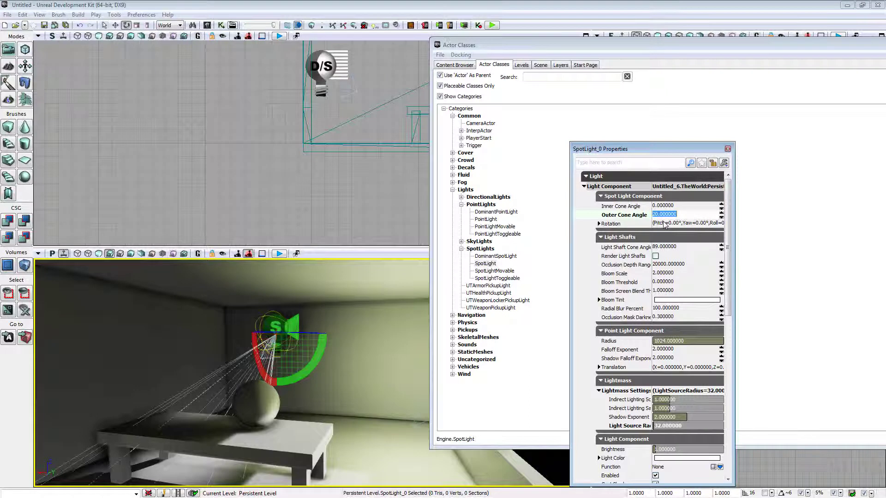
Step: Set the spotlight's Shadow Filter Quality to SFQ_High, keeping Light Shadow Mode at LightShadow_Modulate
drag(728, 254, 728, 291)
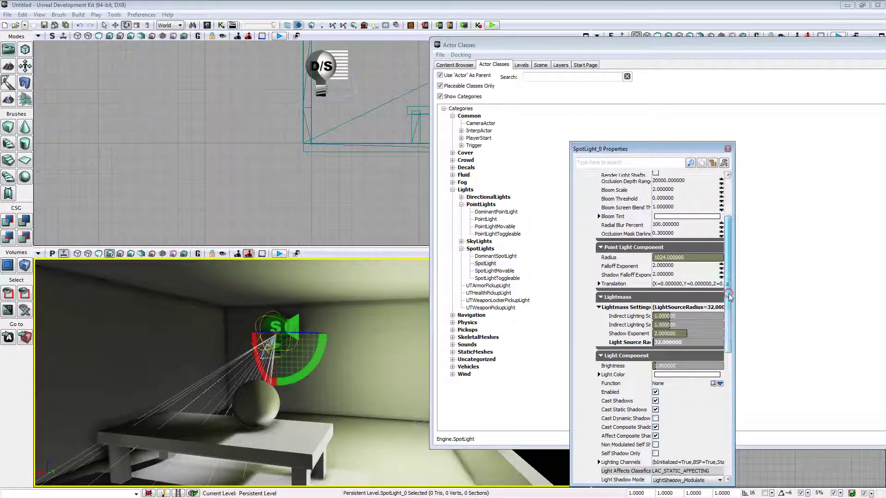
scroll(673, 292, down, 9)
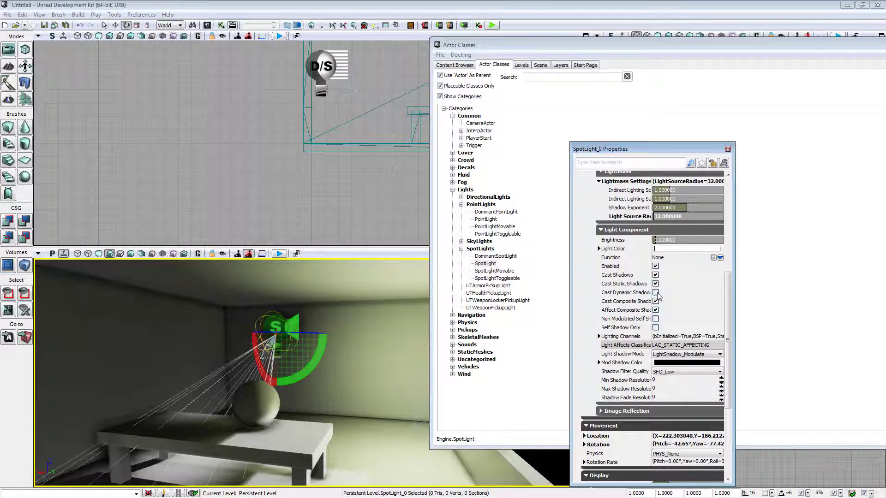
click(669, 355)
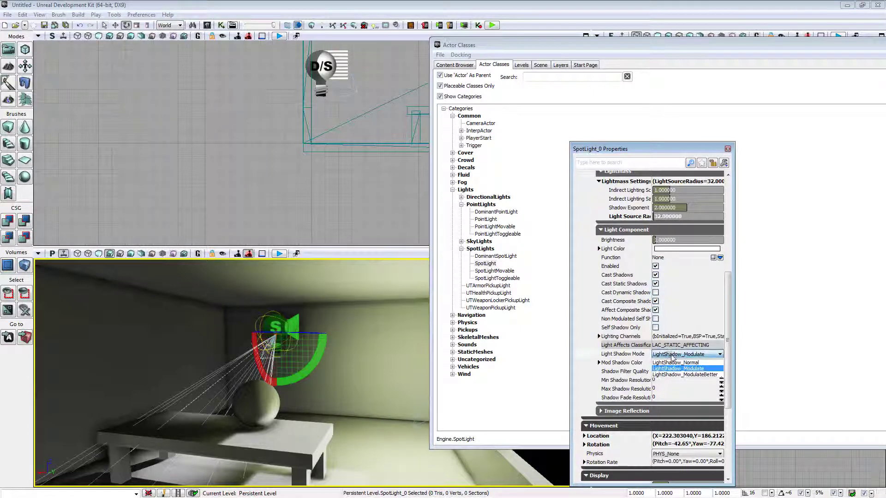
click(676, 375)
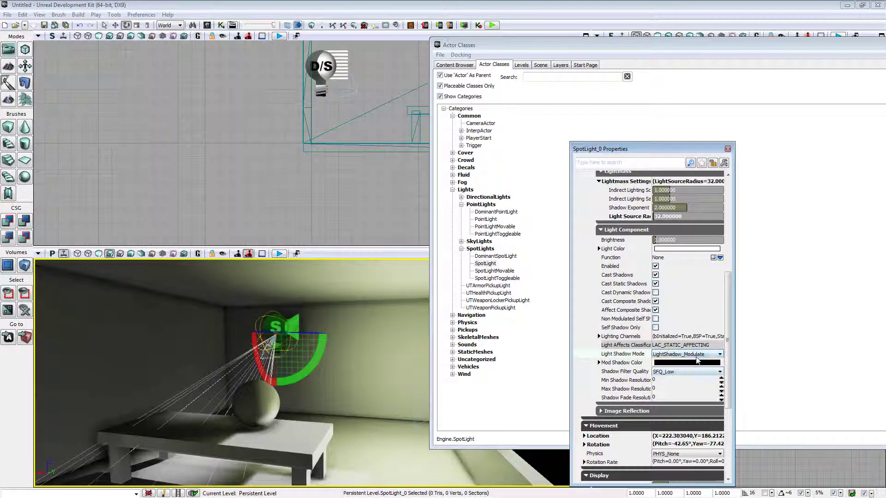
click(683, 373)
click(675, 396)
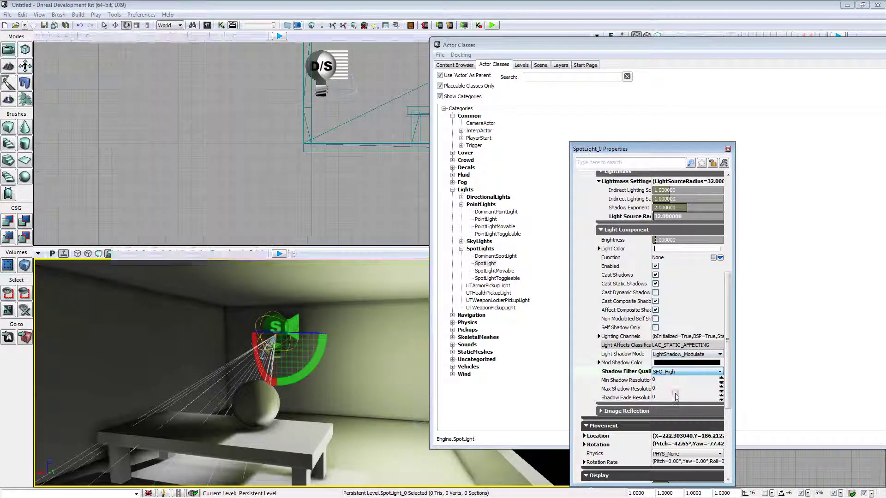
Step: Change the spotlight's light color to a pale pink
right_drag(292, 413, 387, 391)
right_drag(317, 389, 189, 427)
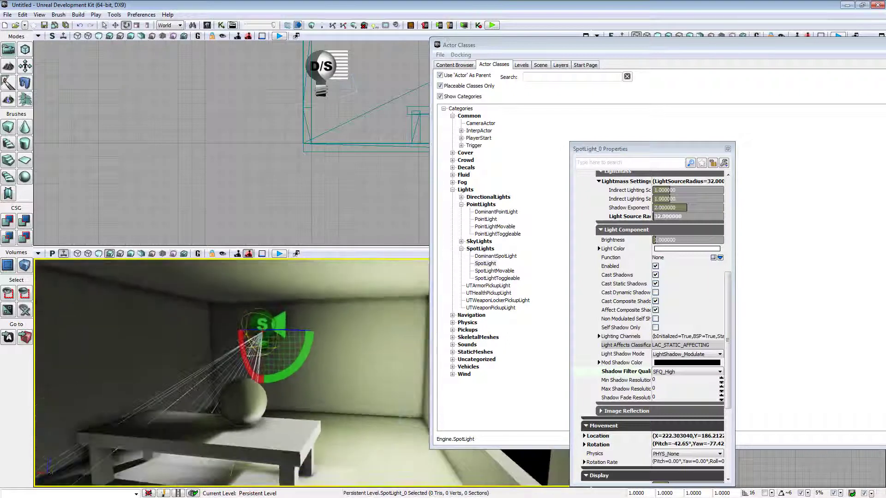
click(660, 248)
click(661, 249)
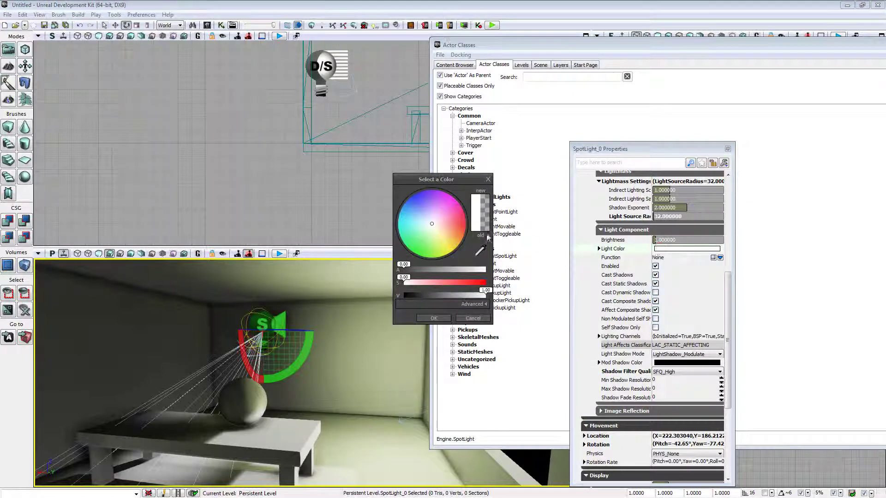
drag(437, 225, 446, 226)
click(442, 318)
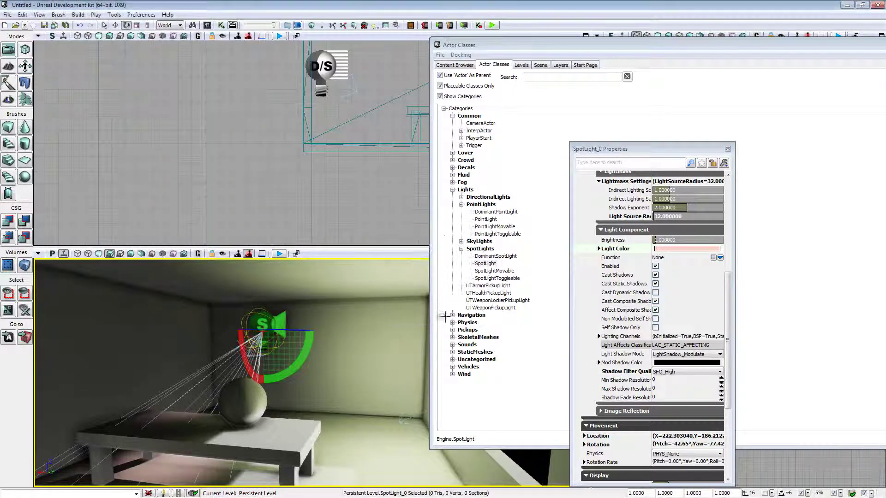
Step: Set the spotlight's brightness to 3, rebuild the lighting and dismiss the map check report
click(664, 240)
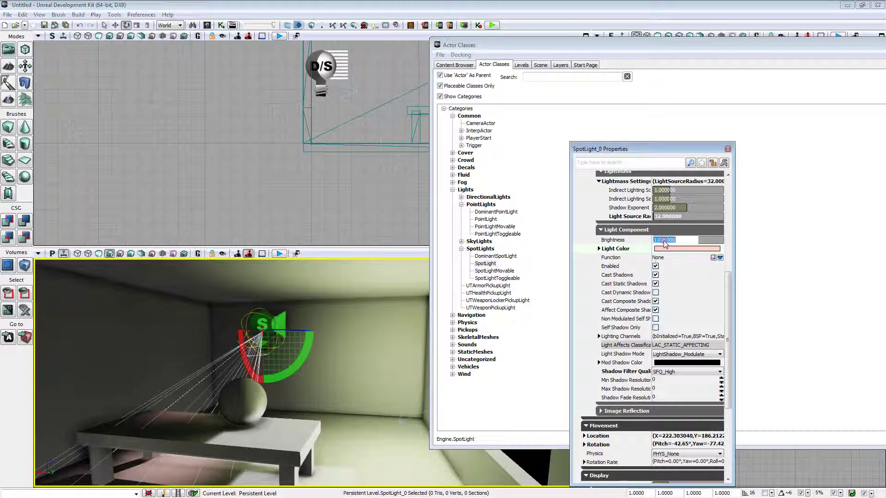
mouse_move(358, 386)
right_down()
mouse_move(406, 393)
mouse_move(344, 387)
right_up()
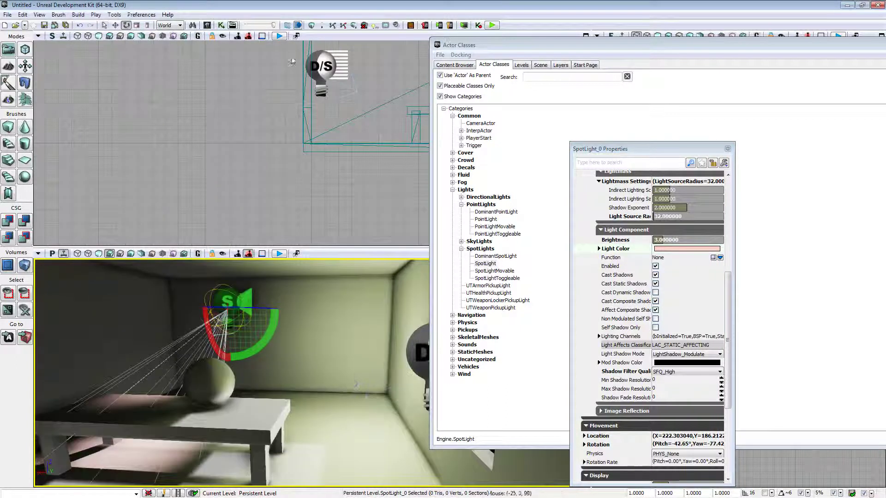
click(353, 26)
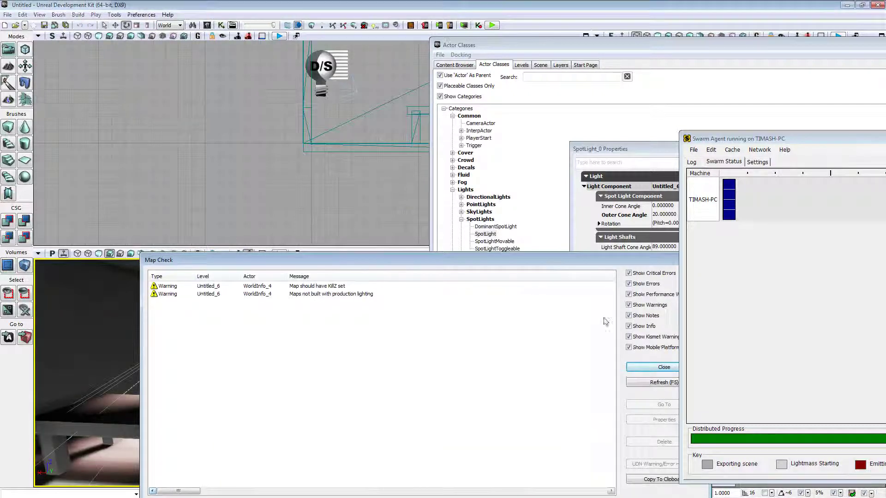
click(646, 368)
Step: Examine the baked spotlight pool and the shadows around the table, sphere and walls from several angles
right_drag(178, 395, 156, 402)
right_drag(273, 359, 277, 327)
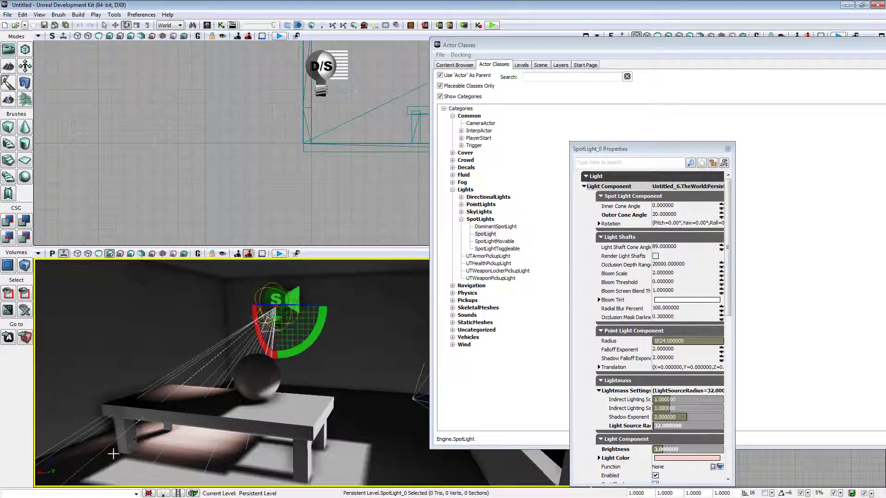
right_drag(209, 434, 209, 441)
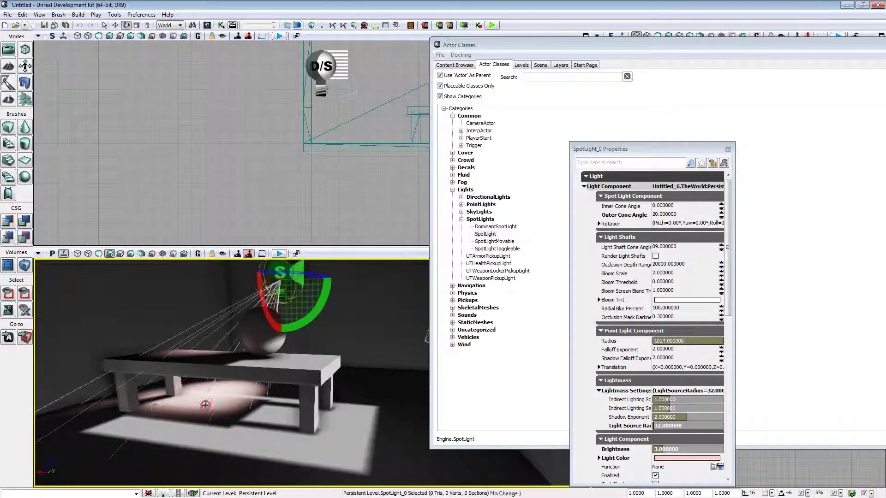
right_drag(207, 405, 239, 400)
drag(290, 395, 314, 391)
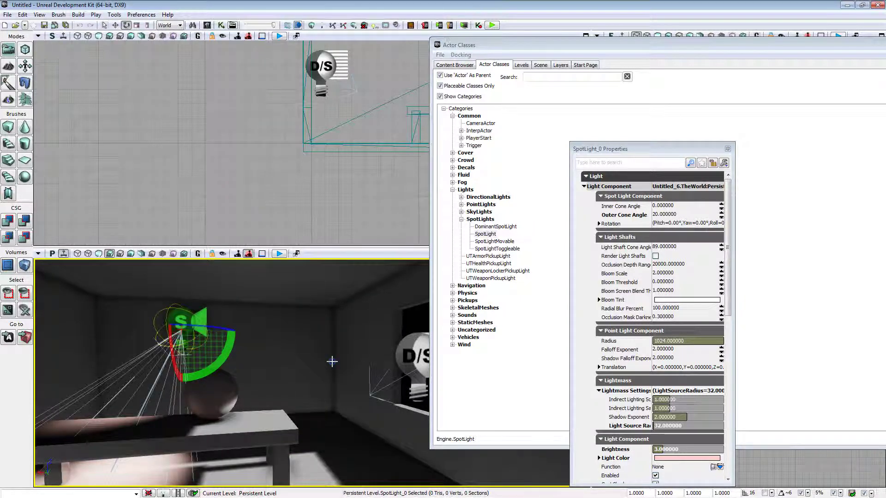
right_drag(332, 362, 313, 376)
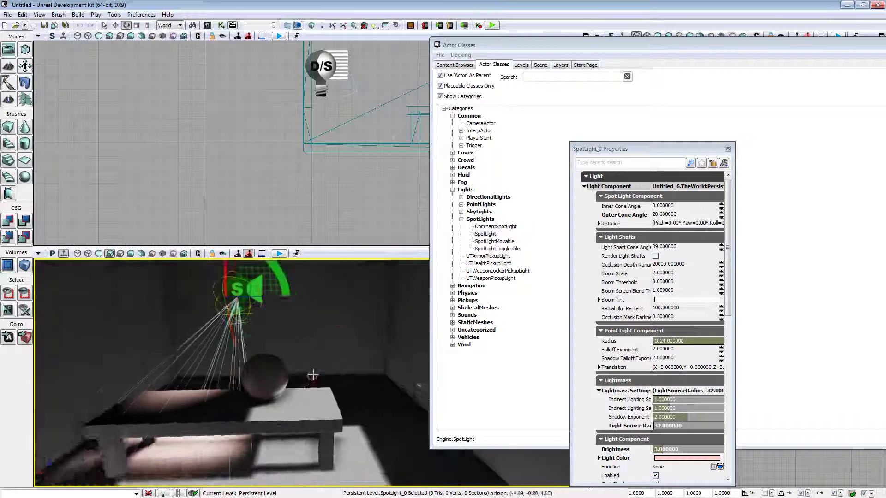
drag(312, 376, 327, 353)
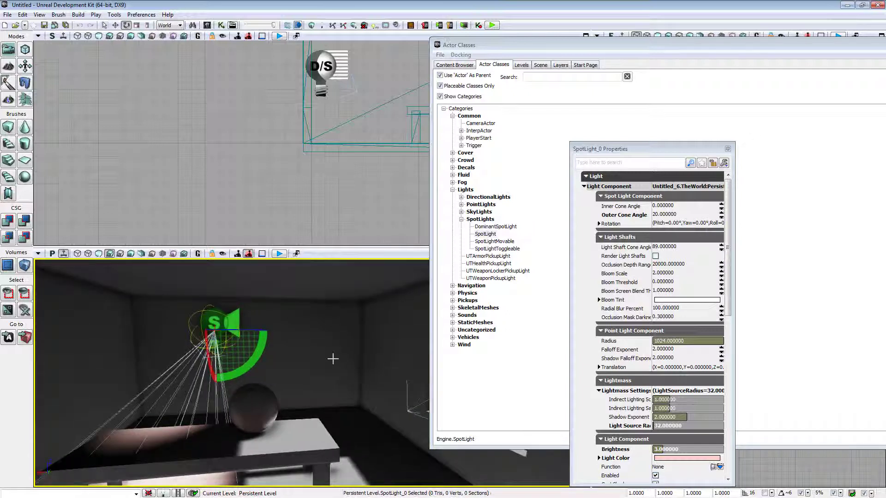
right_drag(333, 358, 335, 361)
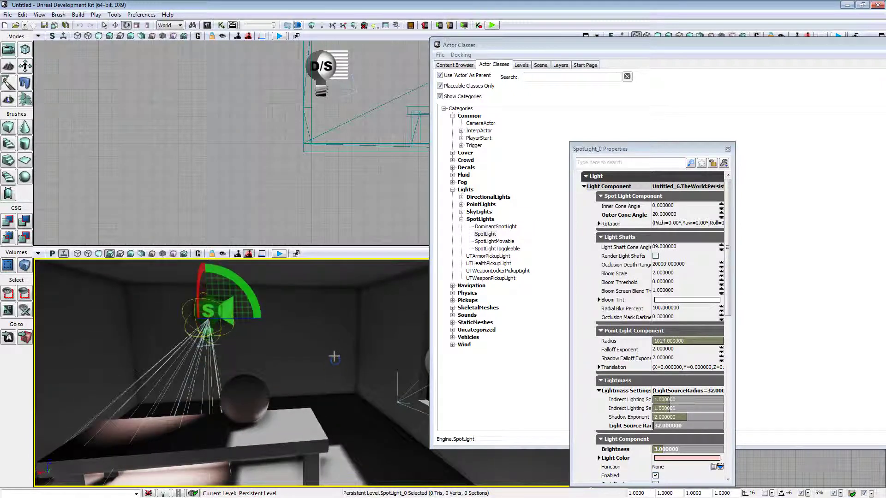
right_drag(337, 346, 339, 353)
Step: Delete the spotlight over the table and the dominant directional light at the window
right_drag(316, 389, 387, 353)
key(Delete)
click(405, 333)
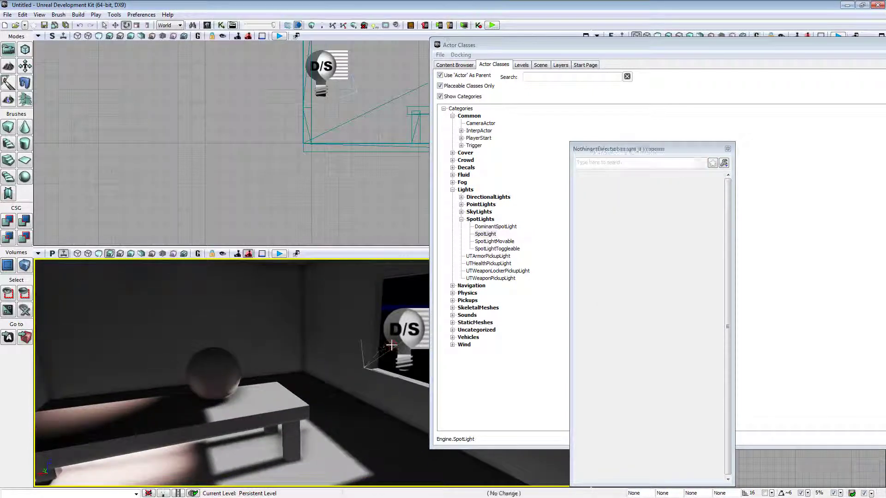
key(Delete)
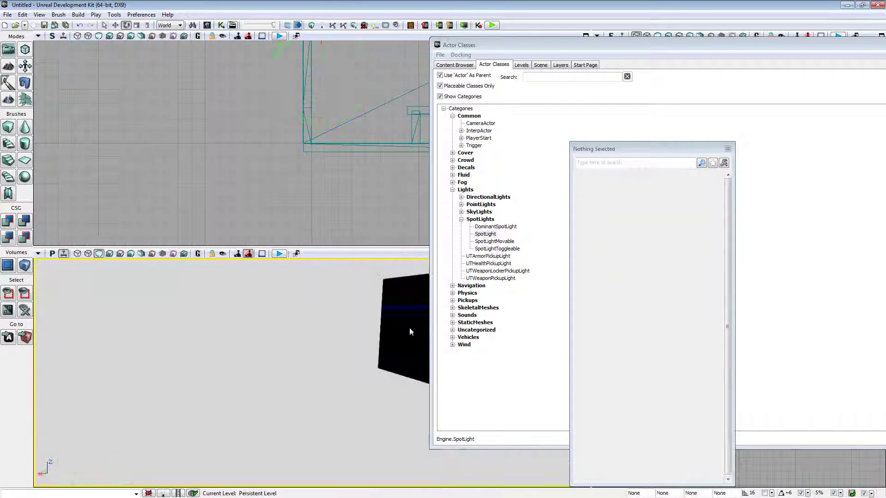
Step: Add a new SpotLight on the floor between the table's near end and the window
click(485, 234)
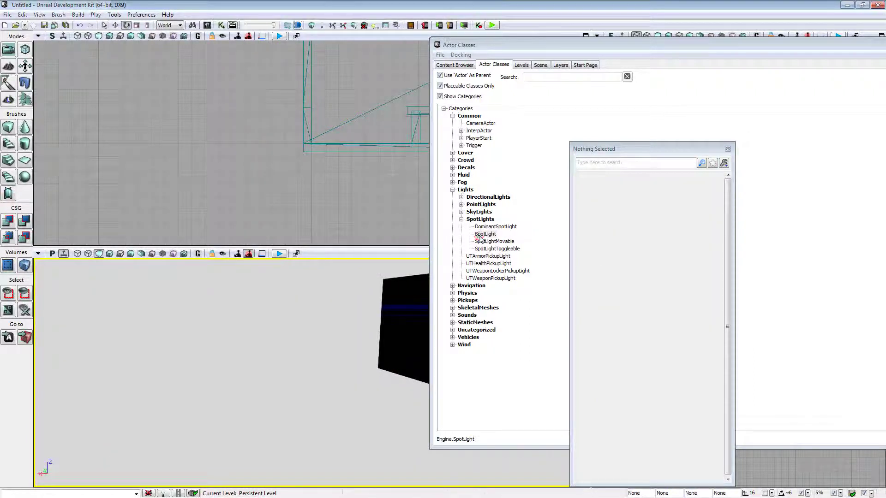
right_click(307, 437)
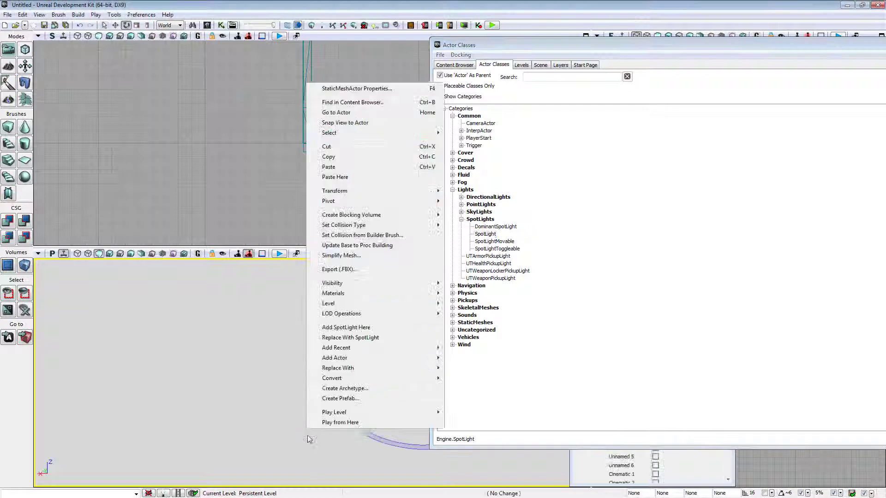
click(361, 328)
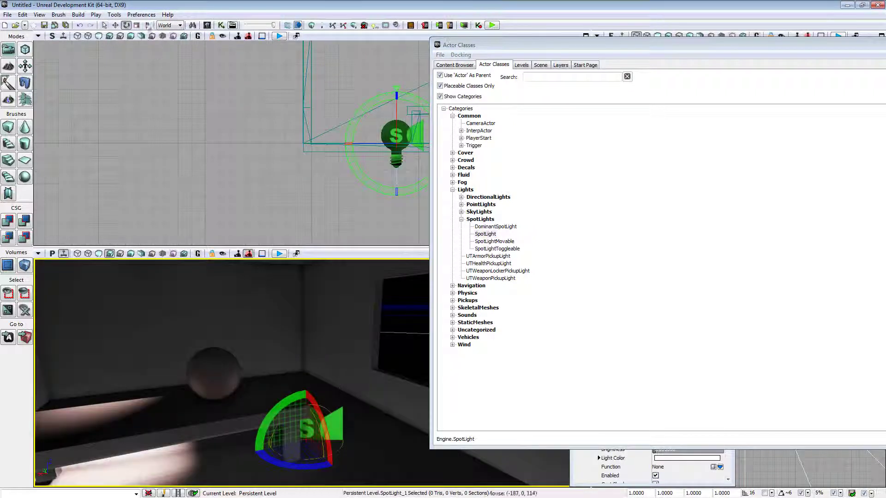
Step: Raise the new spotlight high above the floor so its cone covers the table's end and the floor beside it
click(116, 25)
drag(306, 413, 332, 343)
right_drag(332, 343, 339, 348)
click(126, 26)
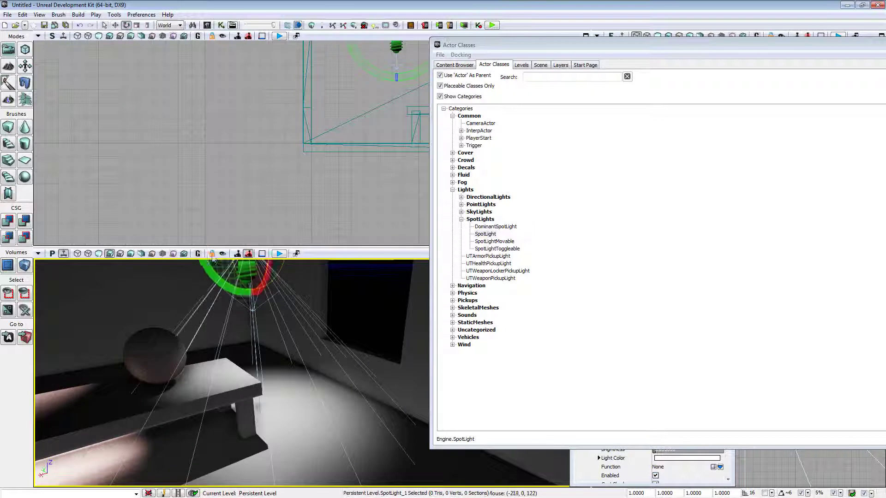
Step: Rotate the new spotlight so its cone aims down at the table and the sphere
right_drag(264, 343, 261, 334)
drag(244, 368, 249, 413)
right_drag(250, 413, 246, 420)
drag(246, 420, 219, 410)
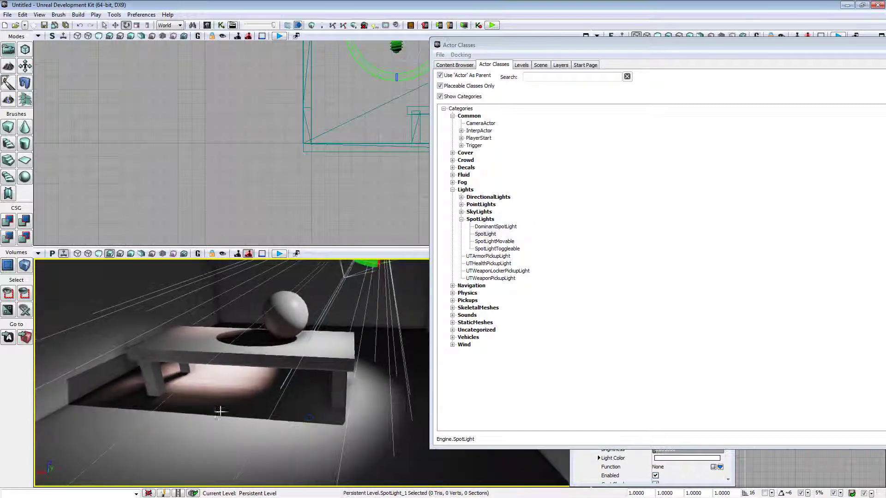
right_drag(342, 378, 346, 363)
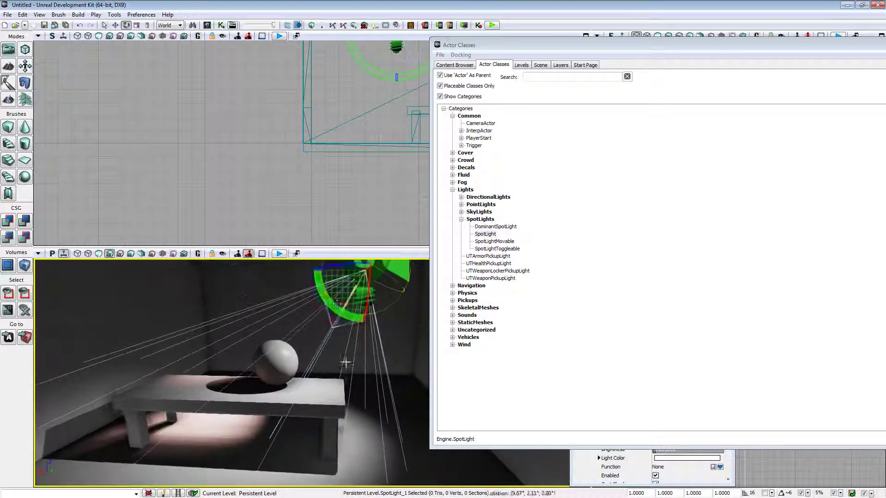
drag(330, 304, 402, 392)
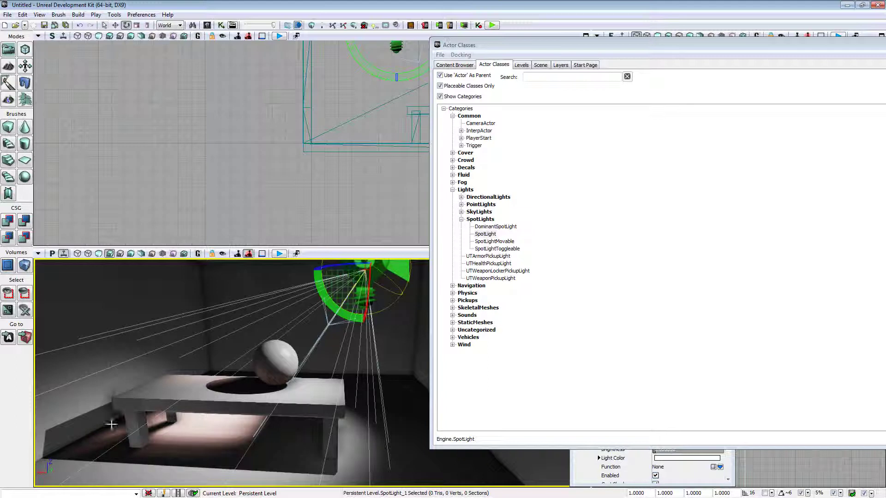
Step: Shift the angled spotlight within the room to adjust how its cone falls on the table and sphere
click(115, 26)
right_drag(360, 377, 360, 355)
right_drag(306, 384, 253, 373)
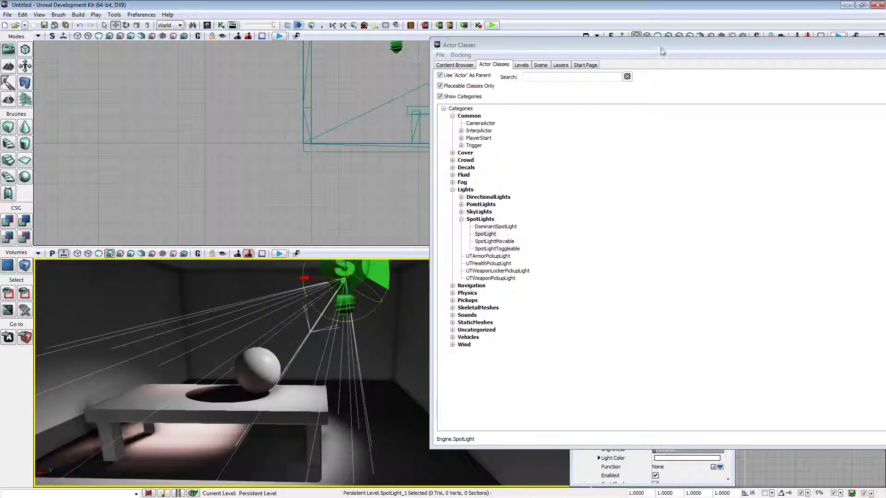
drag(664, 45, 647, 47)
right_drag(377, 286, 379, 271)
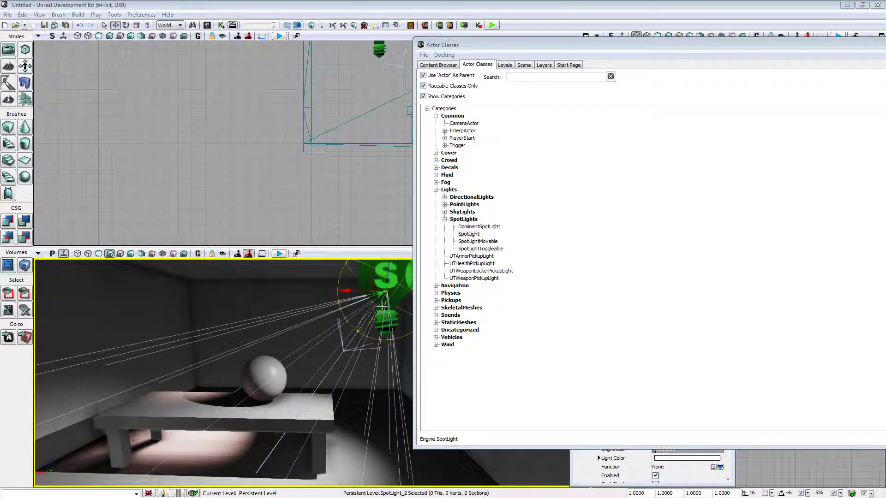
right_drag(383, 320, 379, 318)
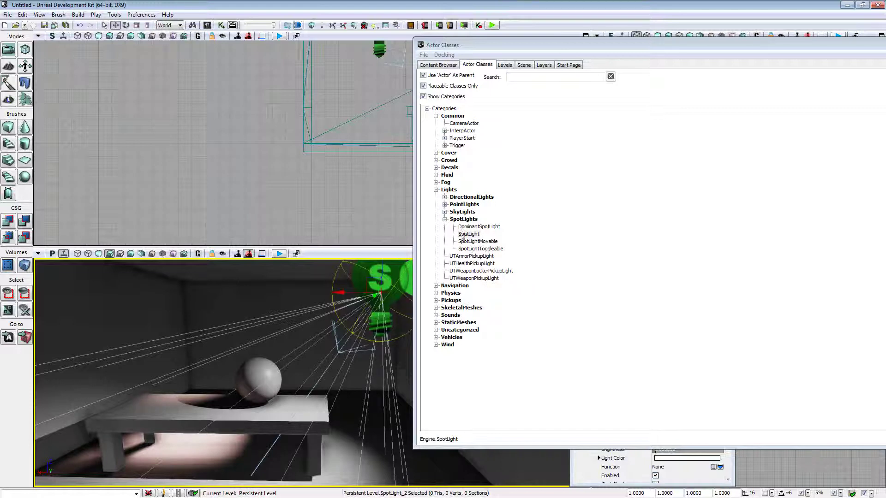
Step: Compare the SpotLightMovable and SpotLightToggleable classes while sliding the existing spotlight slightly farther from the table
click(480, 241)
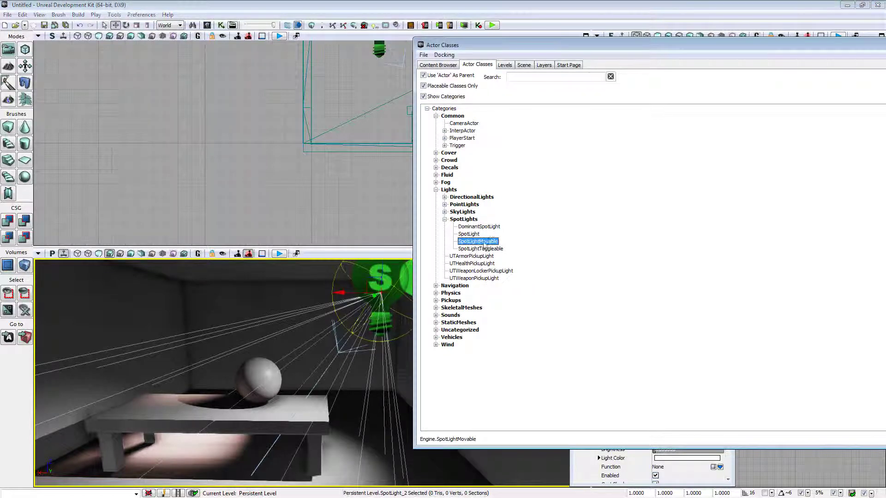
click(482, 250)
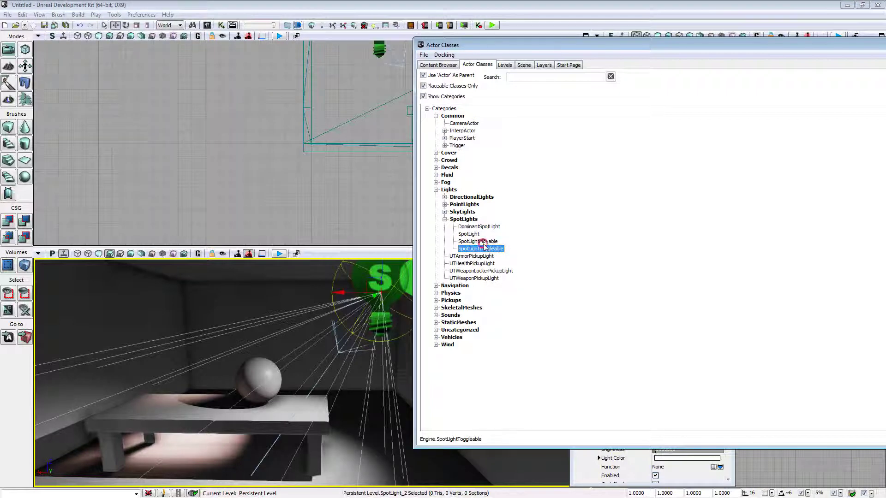
click(479, 242)
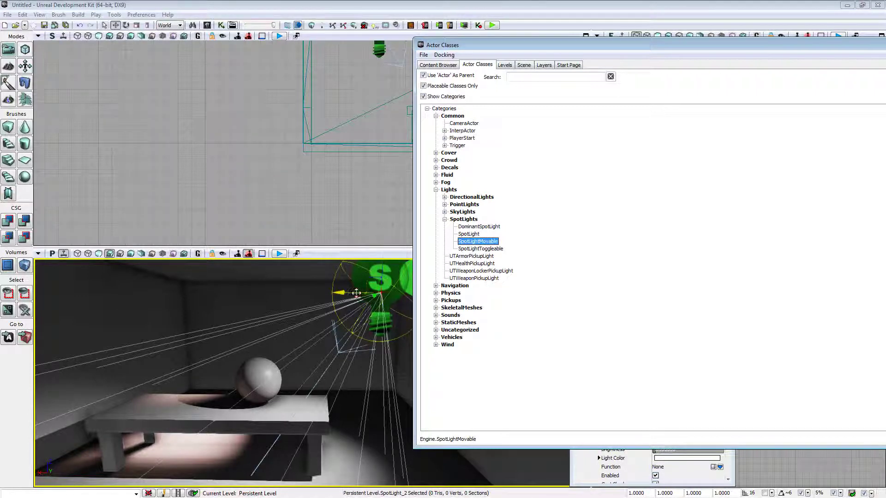
drag(356, 293, 381, 295)
click(483, 248)
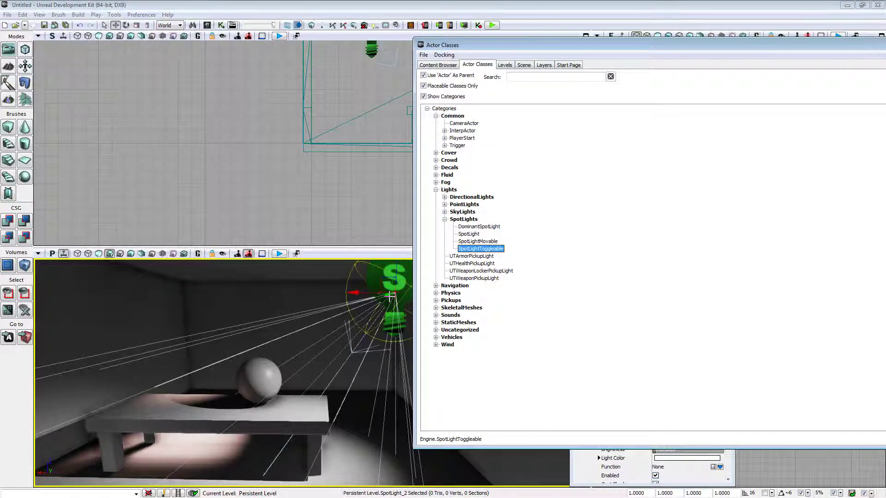
mouse_move(374, 296)
mouse_down()
mouse_move(319, 296)
mouse_move(360, 295)
mouse_up()
mouse_move(359, 295)
right_down()
mouse_move(363, 312)
mouse_move(358, 286)
right_up()
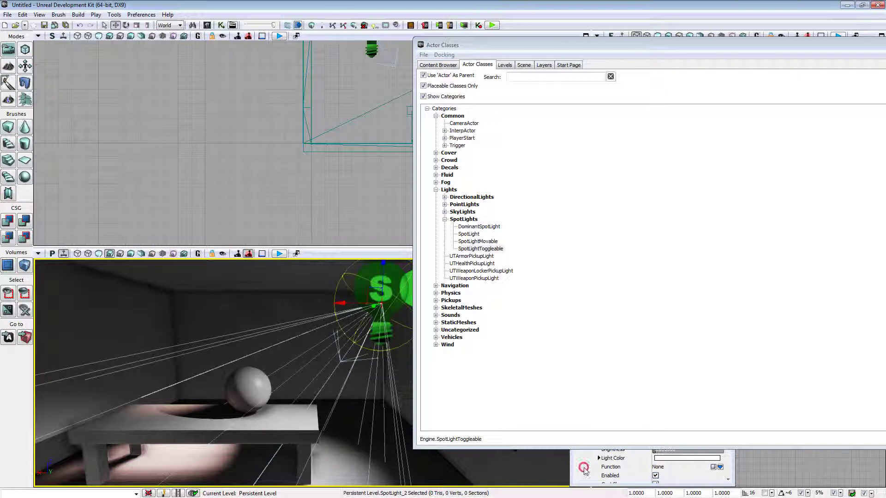
Step: Disable Cast Static Shadows, enable Cast Dynamic Shadows and set Light Shadow Mode to LightShadow_Normal for the spotlight
click(583, 469)
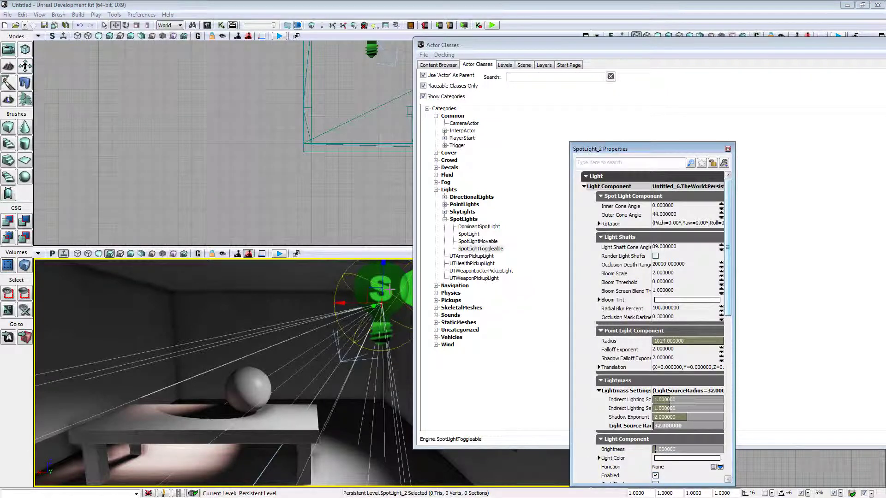
scroll(727, 266, down, 8)
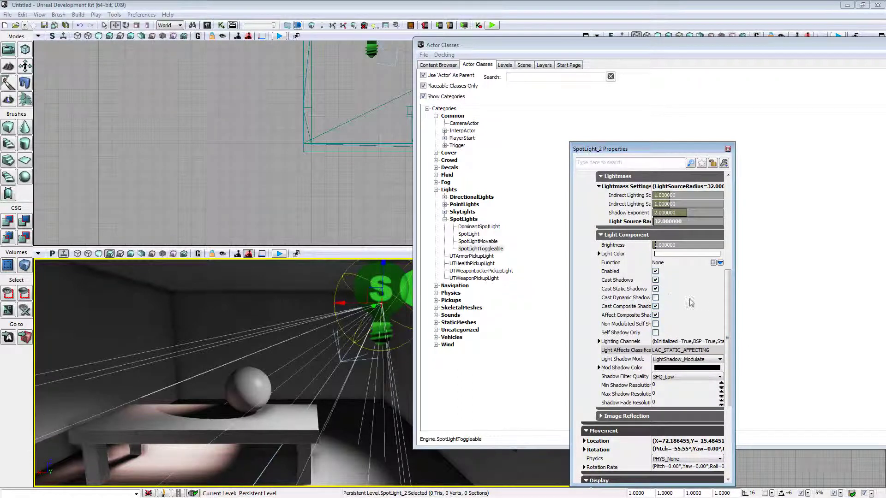
click(656, 289)
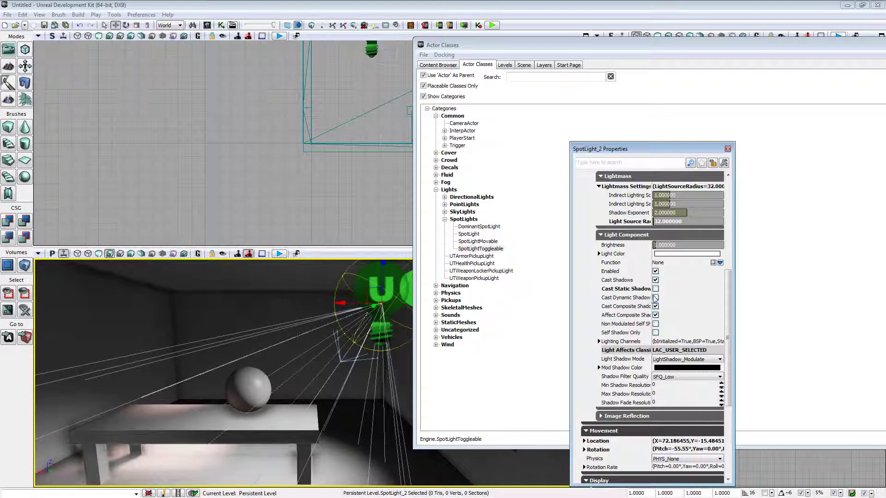
click(656, 297)
right_drag(317, 390, 315, 394)
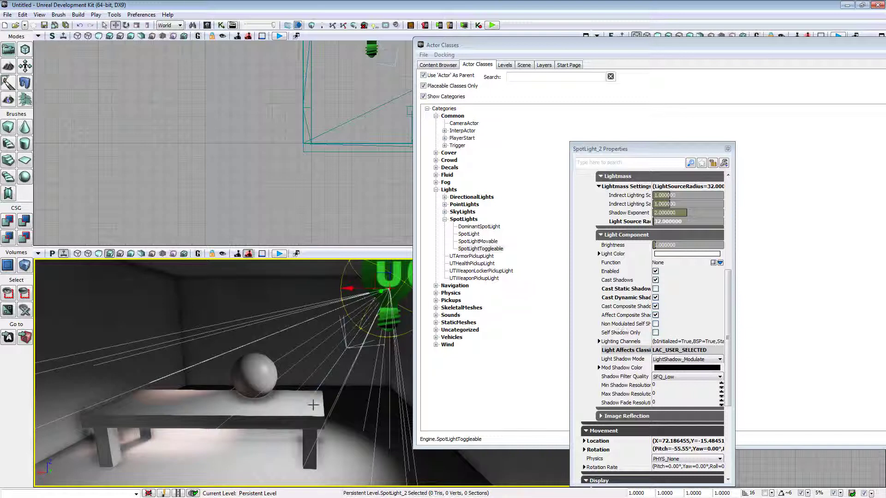
right_drag(228, 414, 224, 414)
click(693, 360)
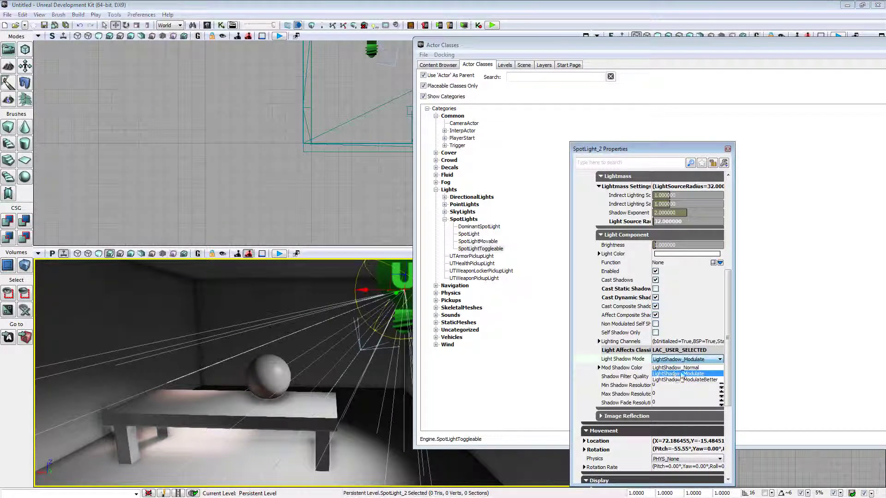
click(682, 367)
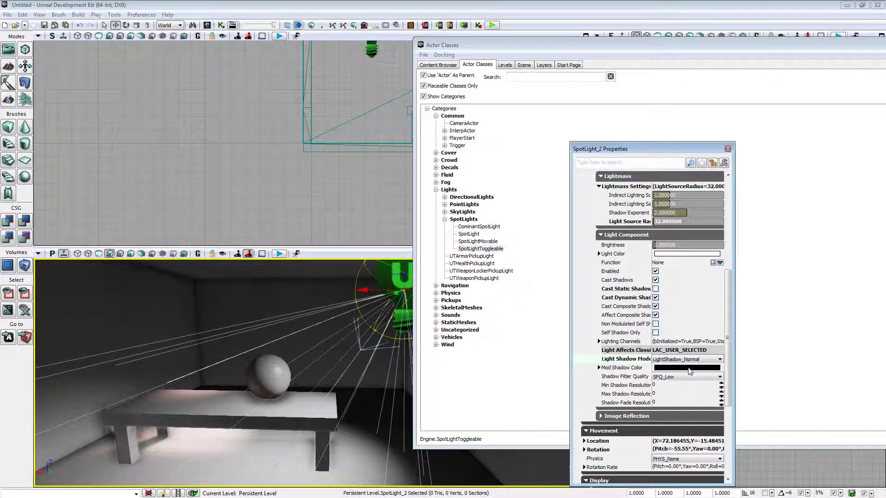
Step: Try SFQ_High as the spotlight's Shadow Filter Quality, return it to SFQ_Low, and shift the light slightly to test its shadows
scroll(732, 329, down, 3)
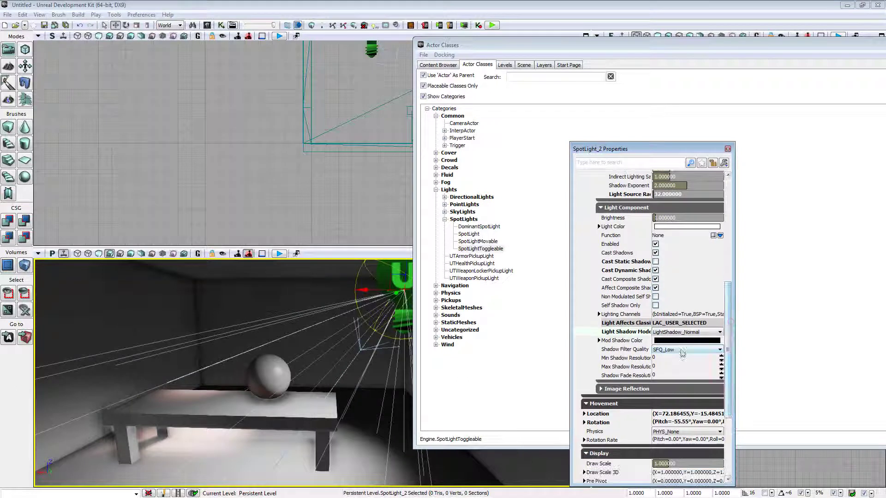
click(685, 349)
click(673, 370)
click(681, 351)
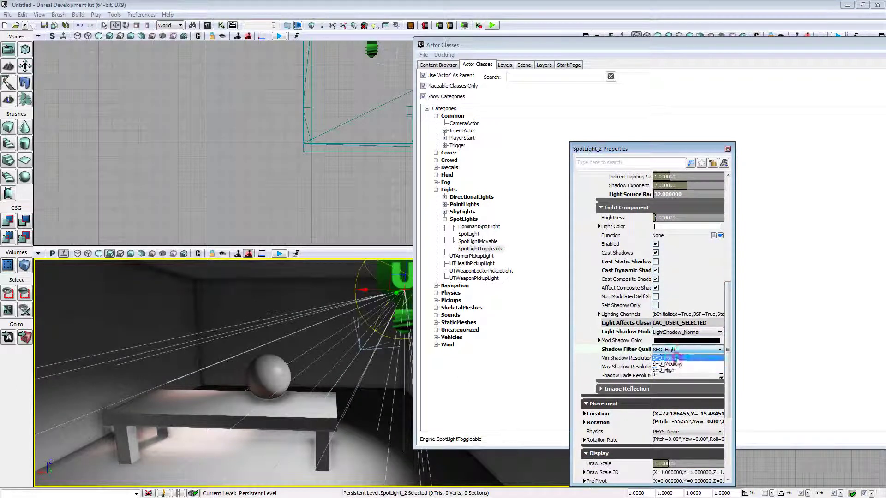
click(675, 358)
right_drag(243, 379, 295, 347)
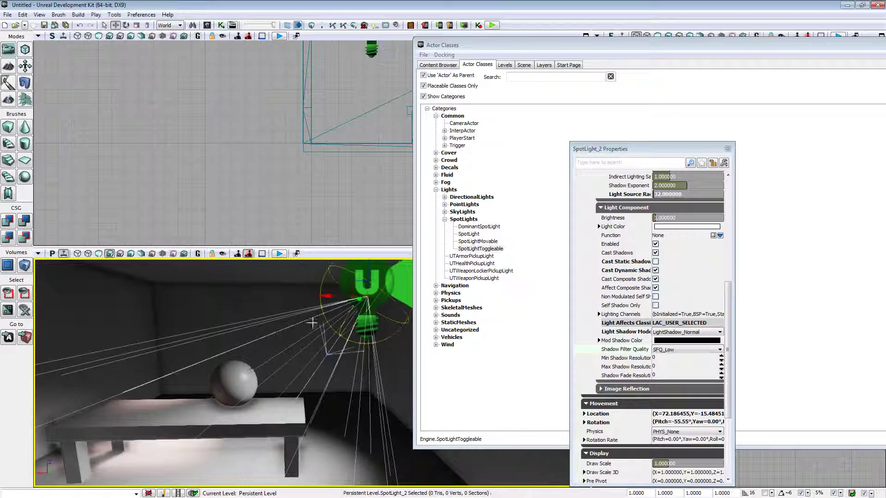
drag(330, 299, 348, 298)
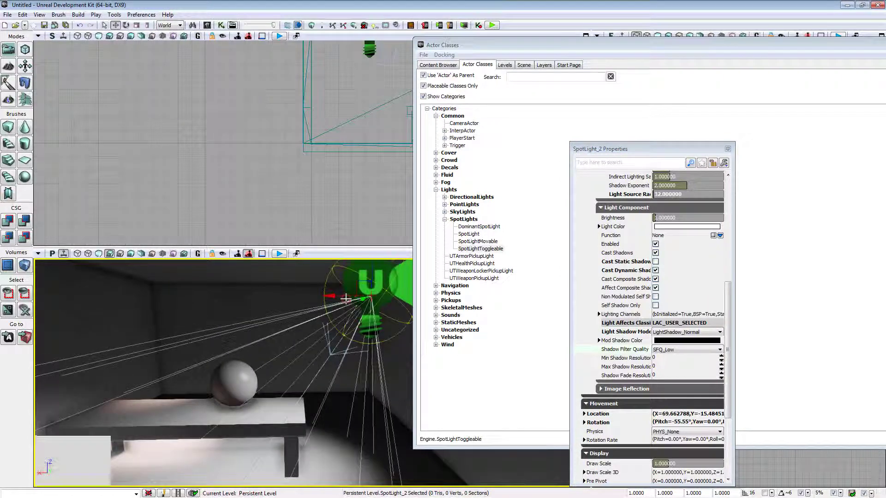
Step: Replace the spotlight with a SpotLightMovable placed on the floor near the table's end
key(Delete)
click(477, 241)
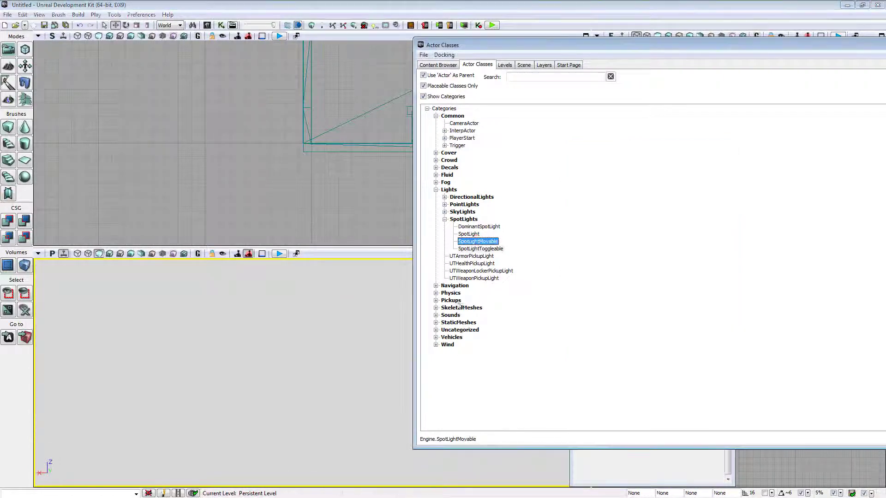
right_click(364, 412)
click(412, 301)
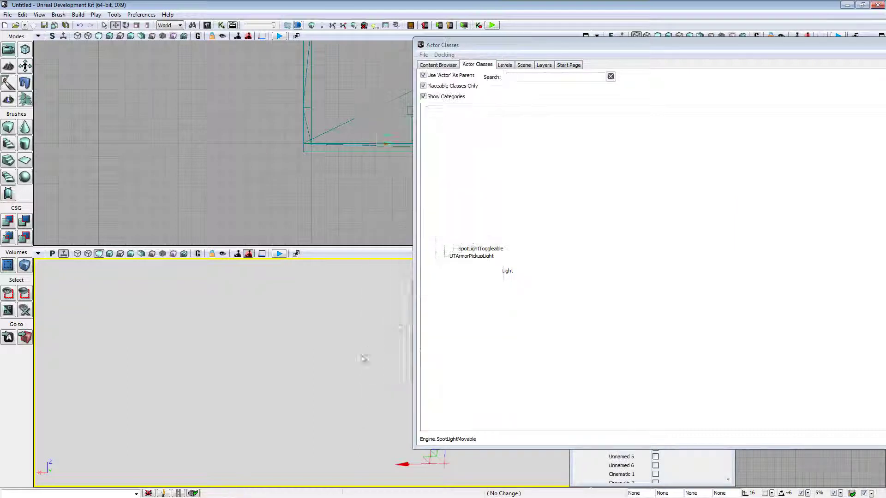
Step: Position the movable spotlight beside the table's end and tilt it to a pitch of about -55° toward the table and sphere
drag(368, 360, 311, 343)
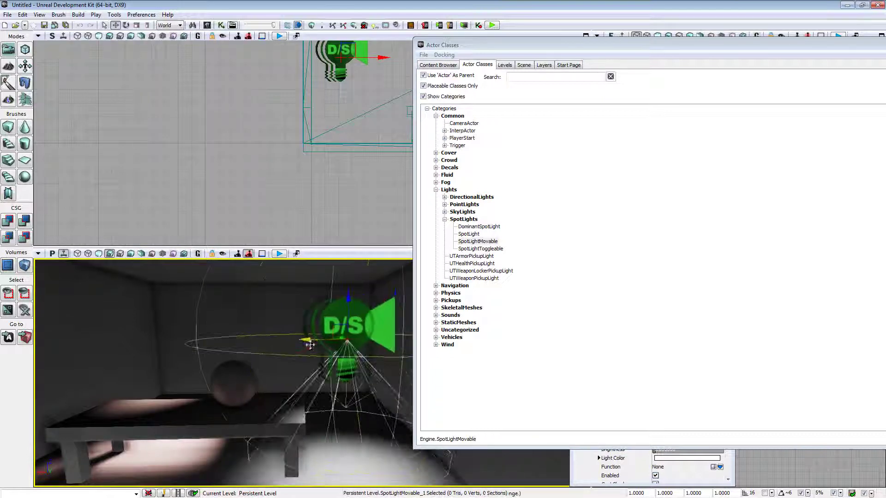
click(126, 25)
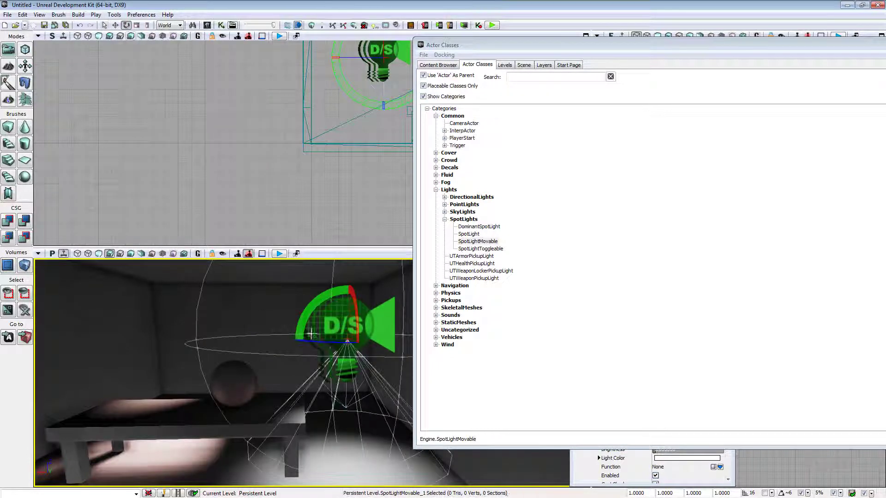
drag(312, 319, 311, 318)
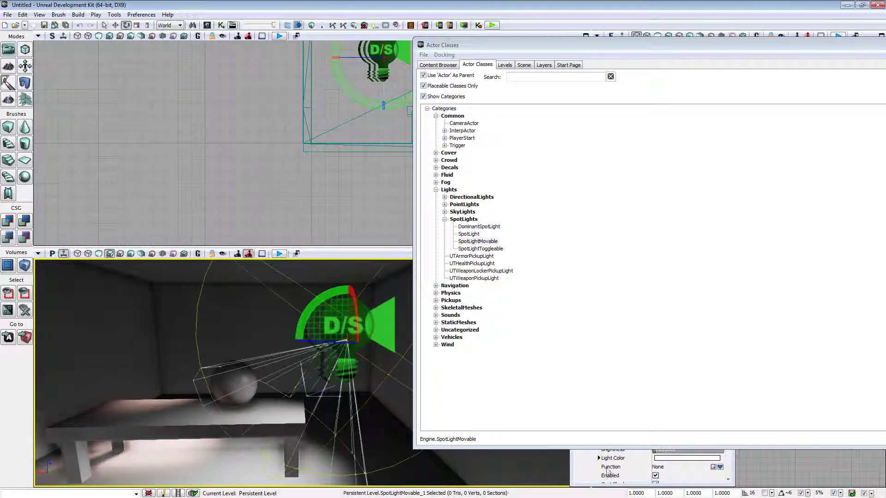
Step: Disable Cast Static Shadows and set Light Shadow Mode to LightShadow_Normal for the movable spotlight
click(602, 461)
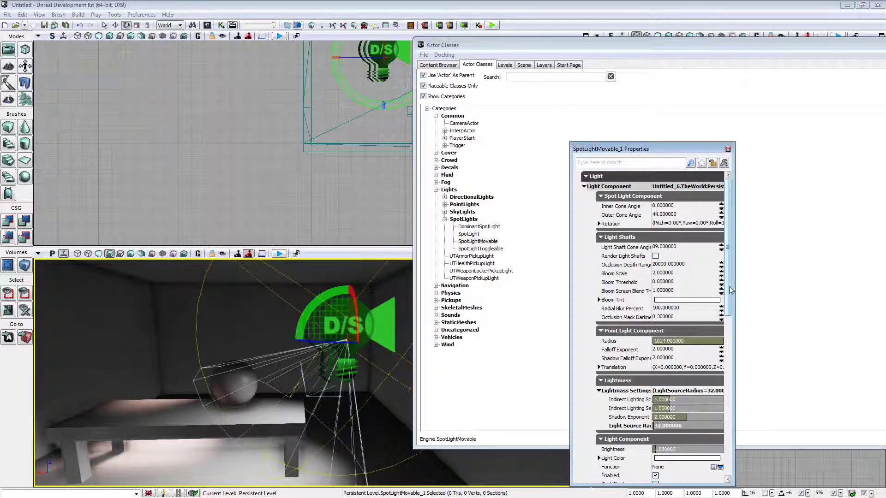
scroll(730, 290, down, 5)
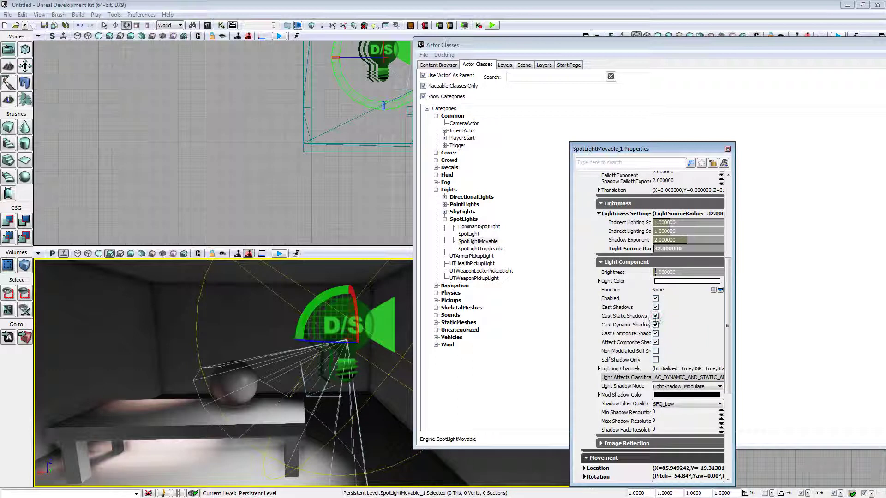
click(656, 316)
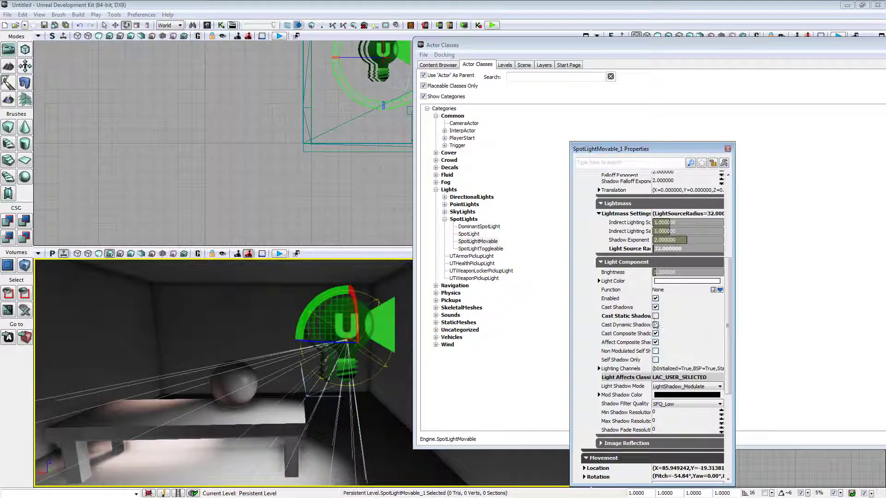
click(681, 387)
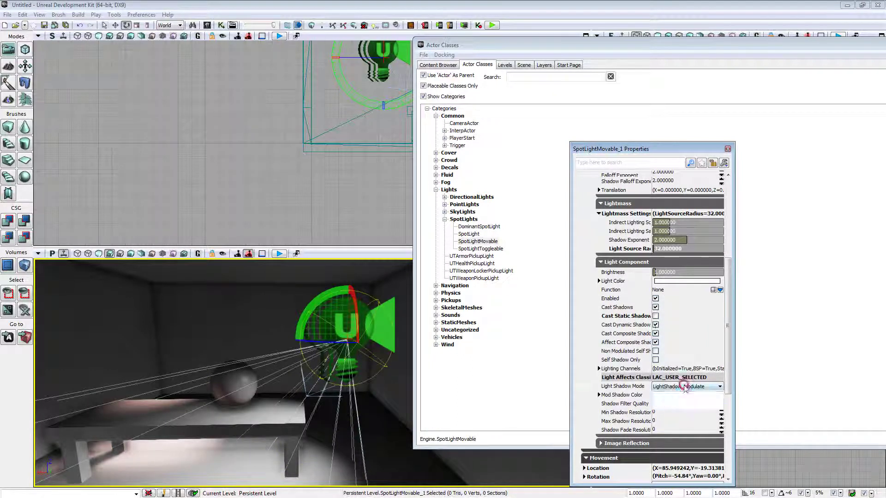
click(685, 397)
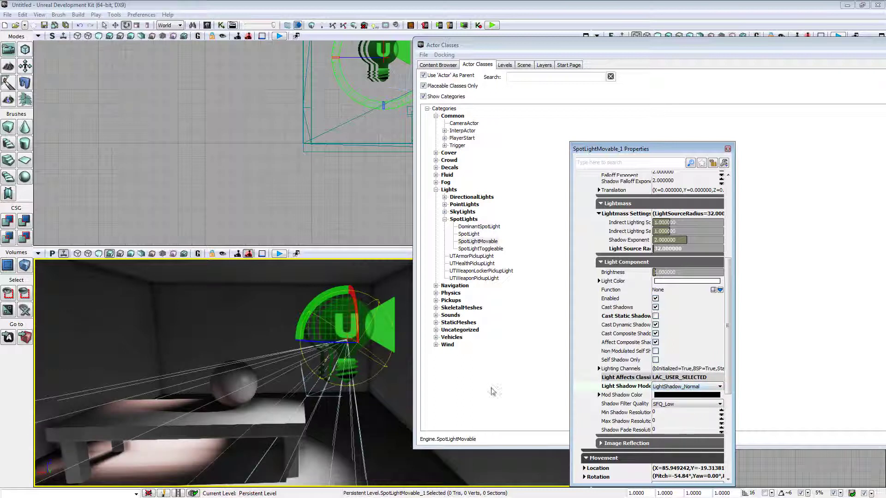
Step: Raise the movable spotlight toward the ceiling so its cone lights the sphere and the tabletop from above
right_drag(336, 387, 325, 391)
drag(325, 392, 326, 347)
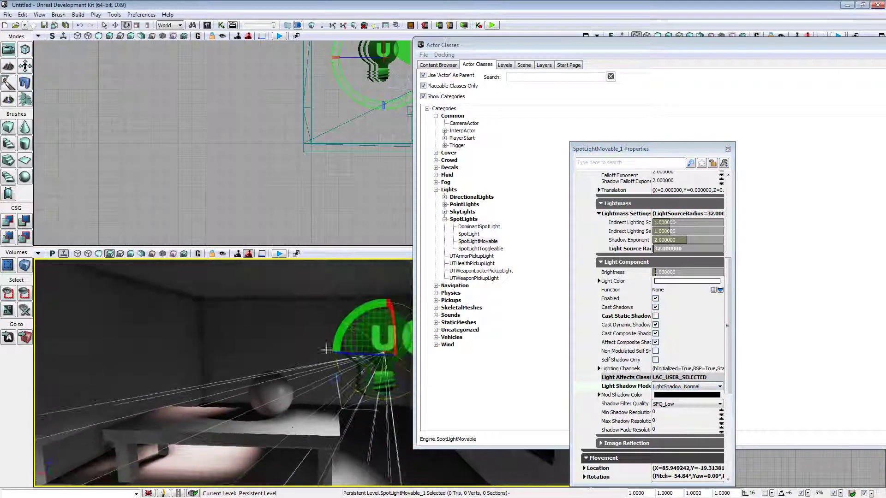
click(116, 25)
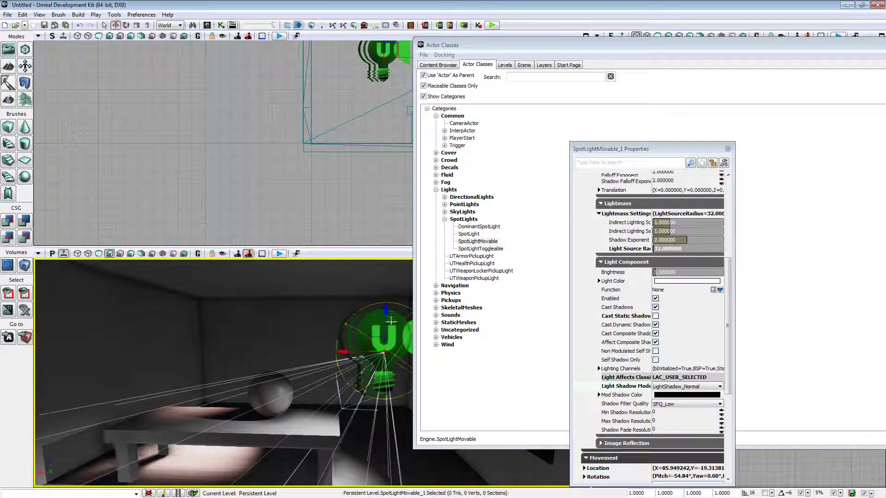
right_drag(392, 320, 377, 309)
drag(377, 309, 383, 269)
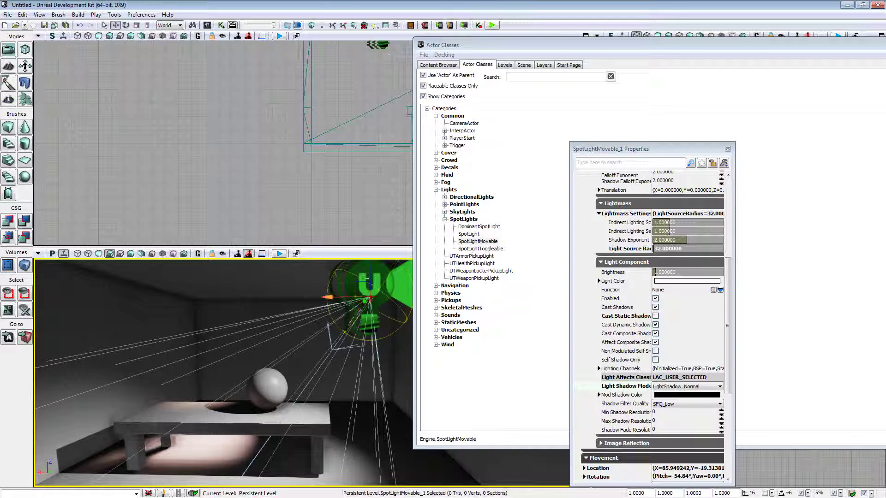
drag(368, 274, 381, 253)
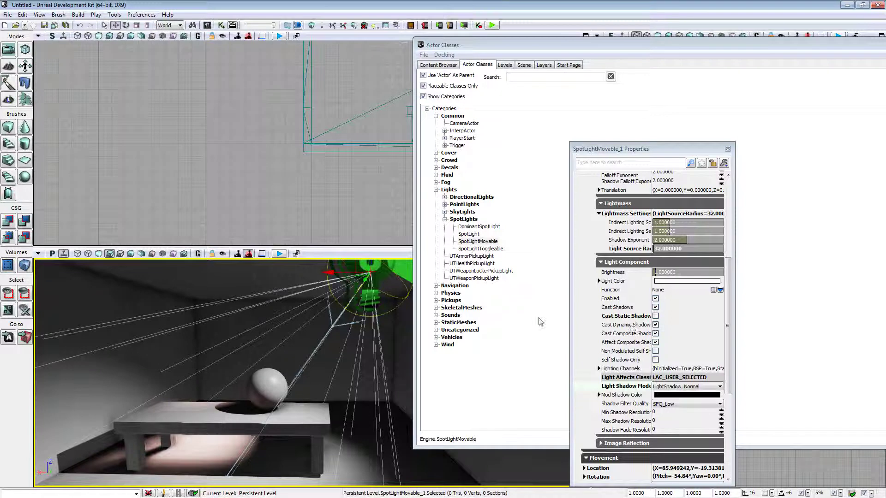
Step: Rebuild the level's lighting with the movable spotlight above the table and dismiss the map check results
click(479, 249)
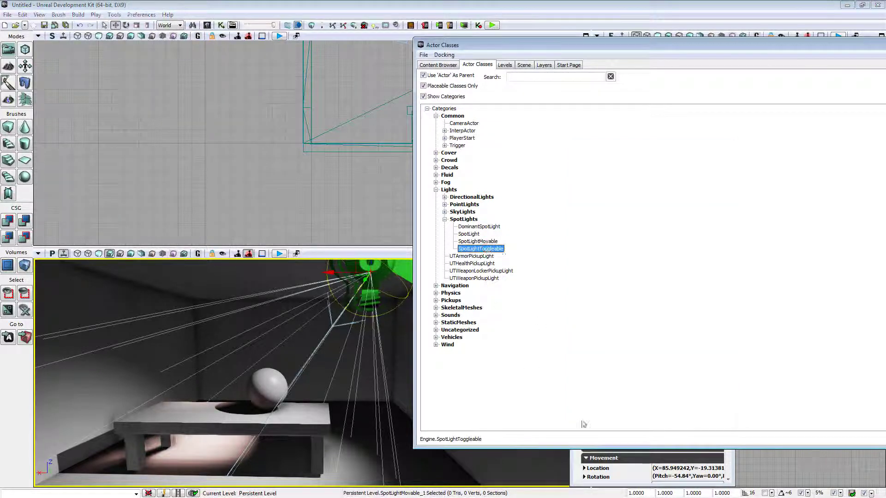
click(569, 460)
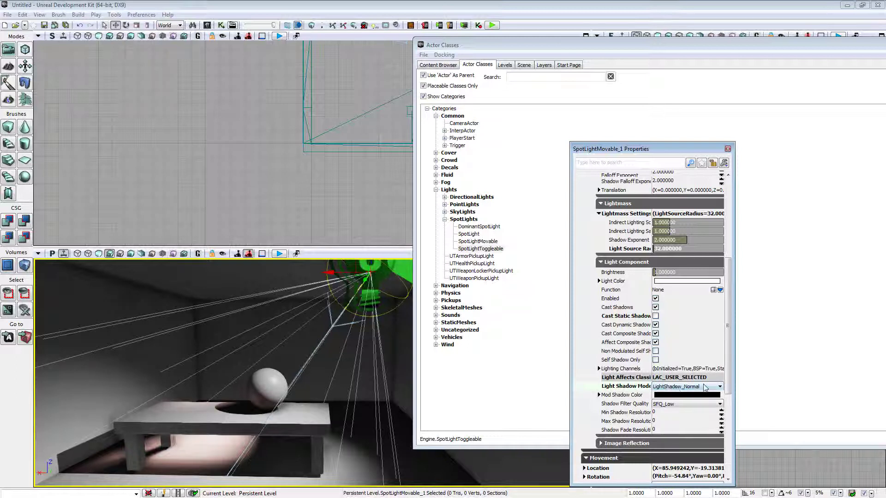
right_drag(249, 329, 287, 339)
drag(287, 340, 276, 328)
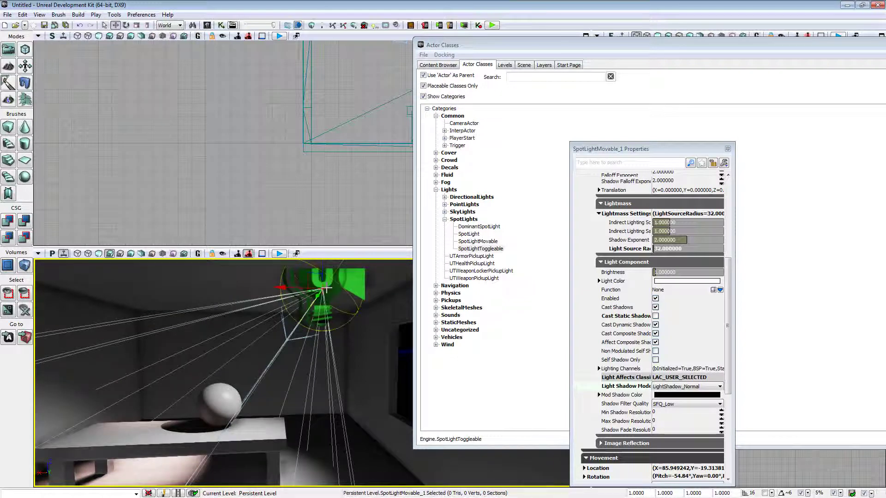
drag(327, 289, 319, 339)
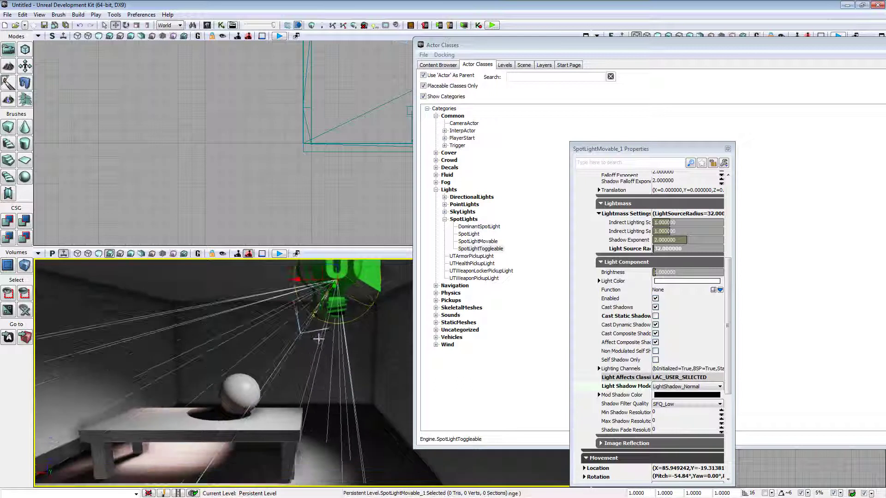
click(351, 25)
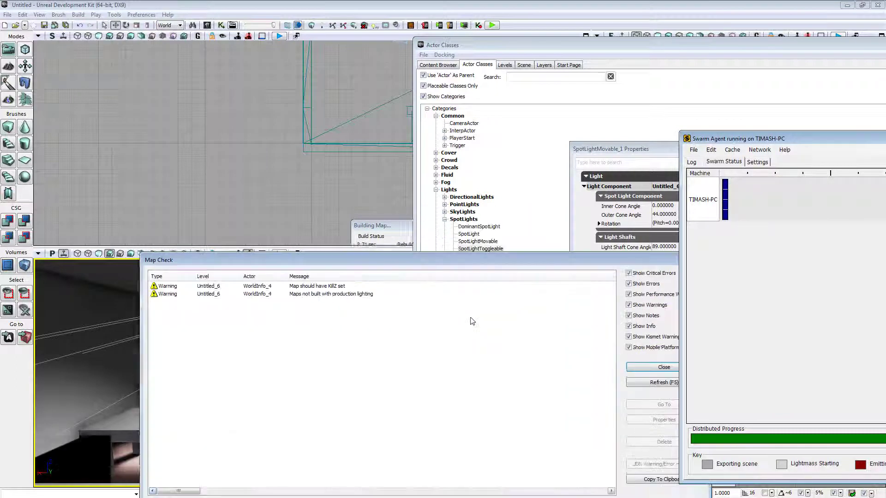
click(649, 368)
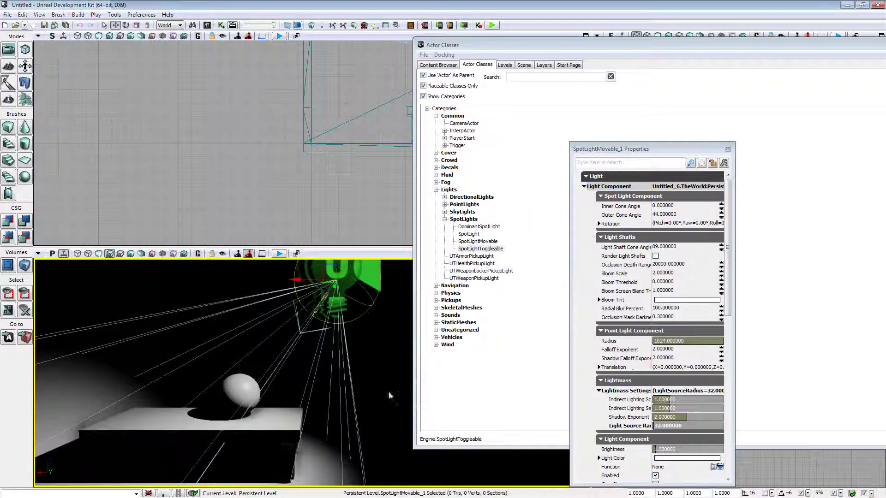
Step: Examine the movable spotlight's light and shadows on the sphere and table after the rebuild, and look up the PointLight class
right_drag(366, 383, 375, 427)
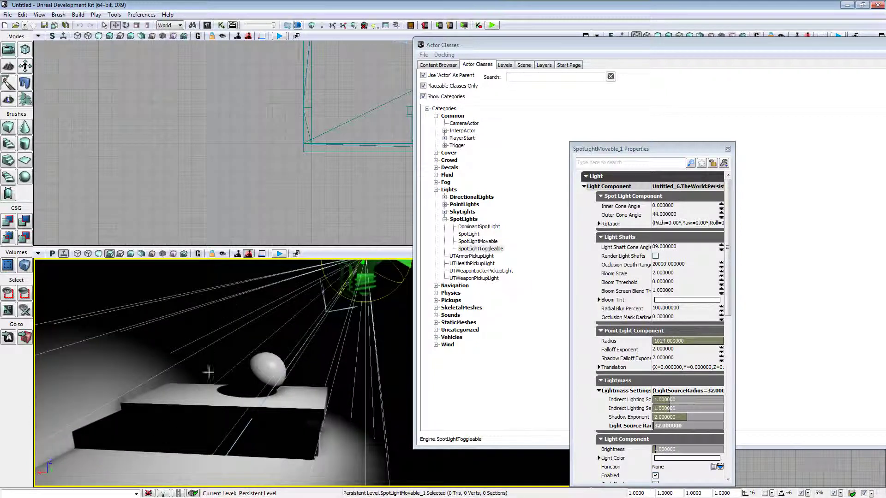
mouse_move(378, 295)
right_down()
mouse_move(394, 272)
mouse_move(378, 296)
right_up()
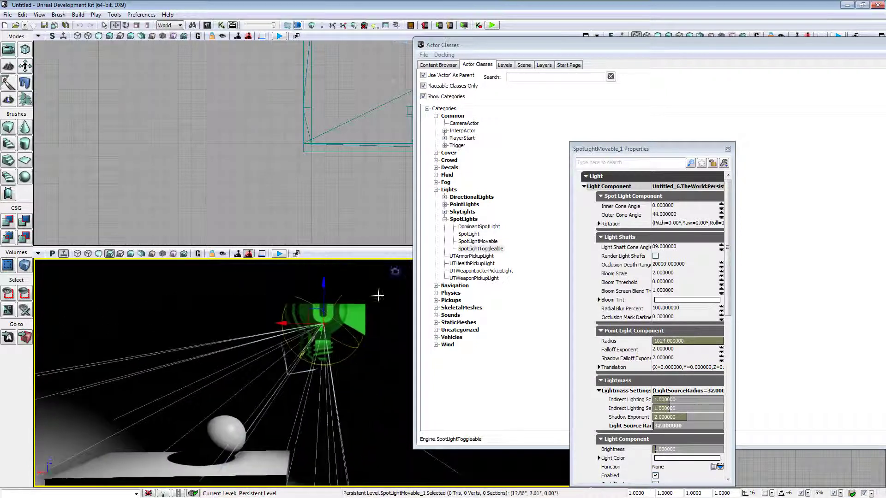
right_drag(356, 326, 353, 339)
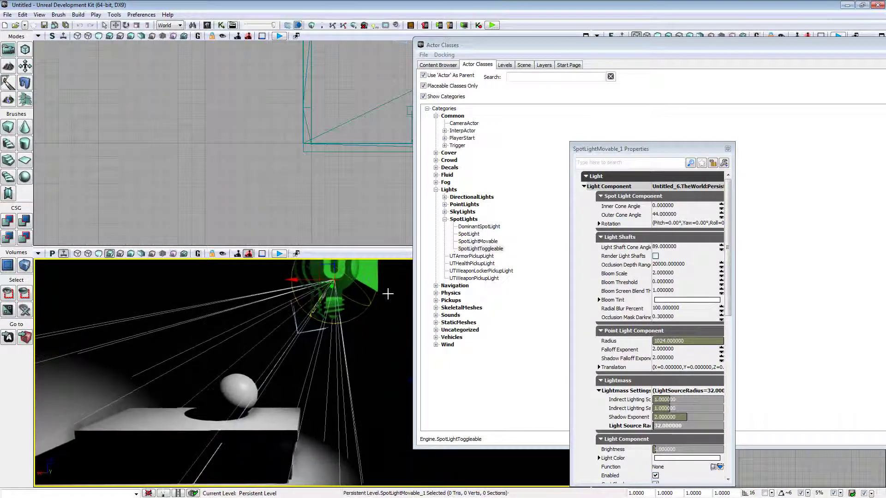
click(445, 205)
click(466, 220)
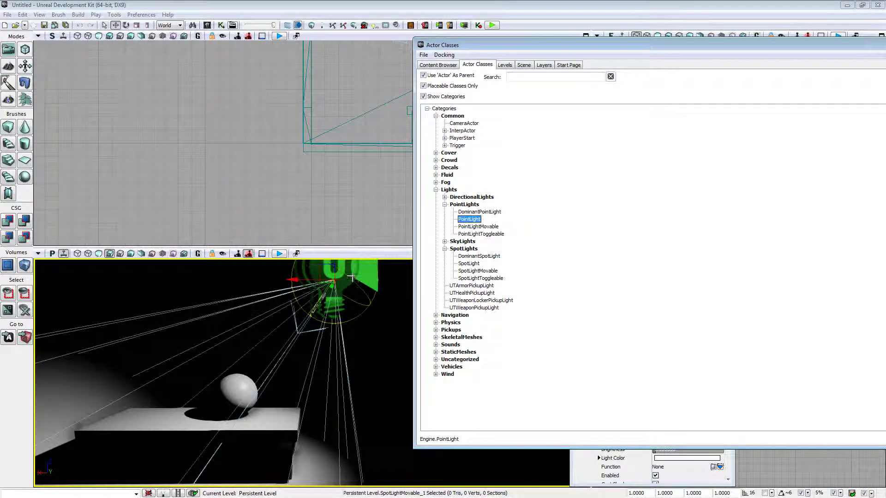
drag(352, 280, 358, 342)
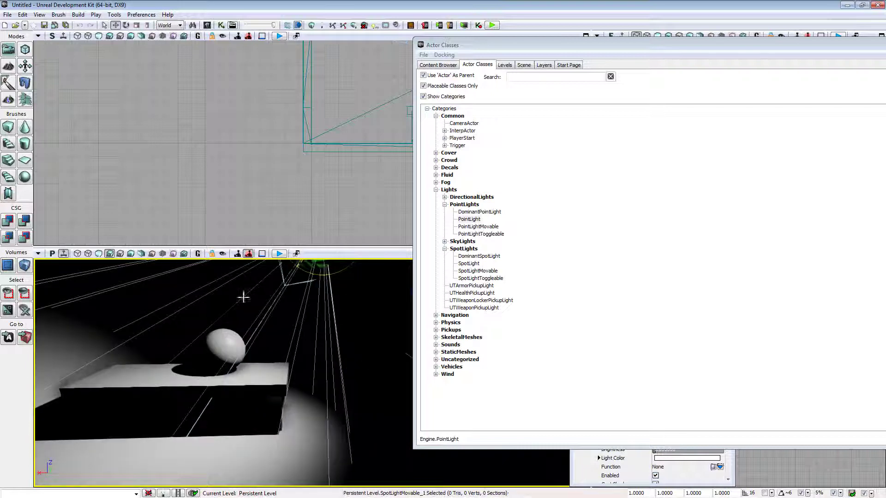
drag(243, 297, 271, 334)
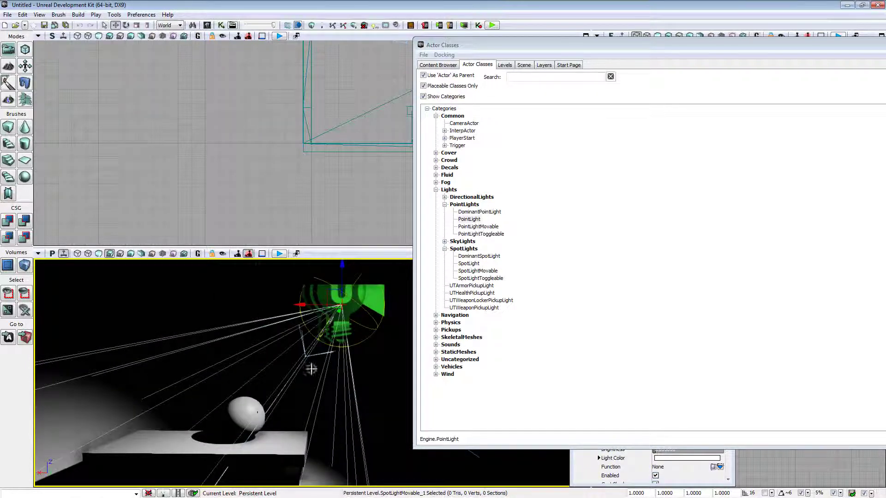
drag(310, 366, 332, 350)
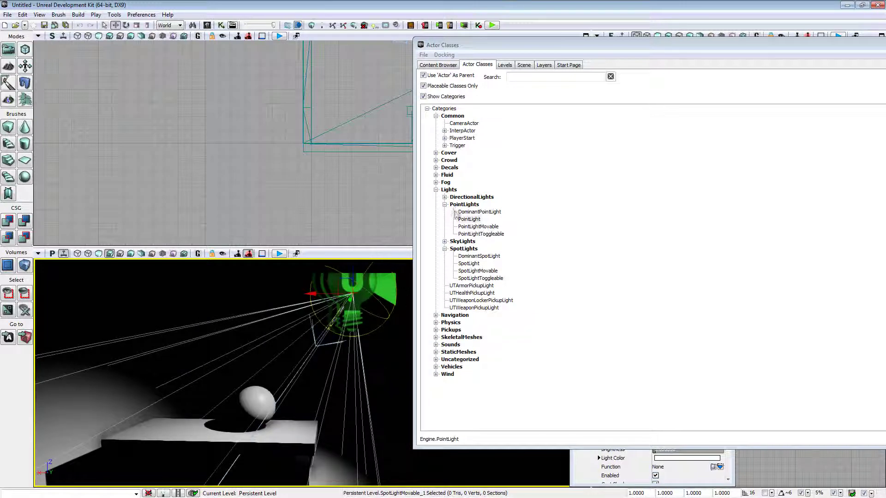
Step: Compare the dominant, standard, movable and toggleable classes available for directional, point and spot lights
click(445, 204)
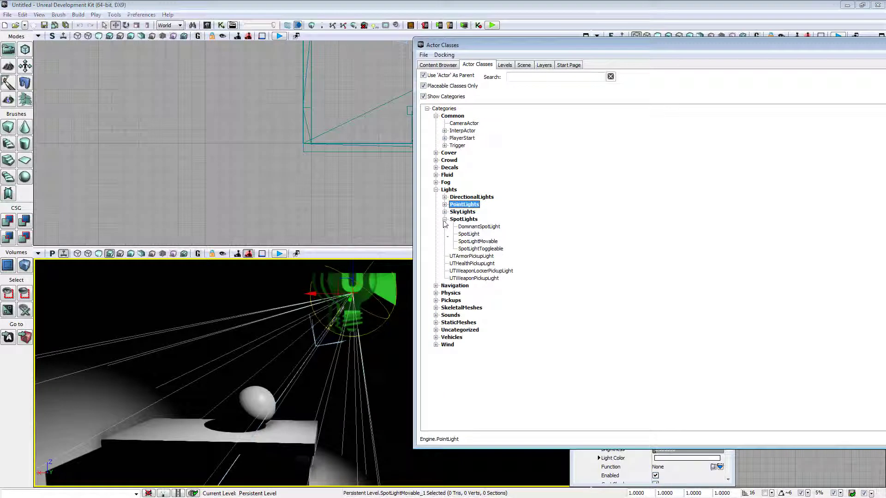
click(445, 220)
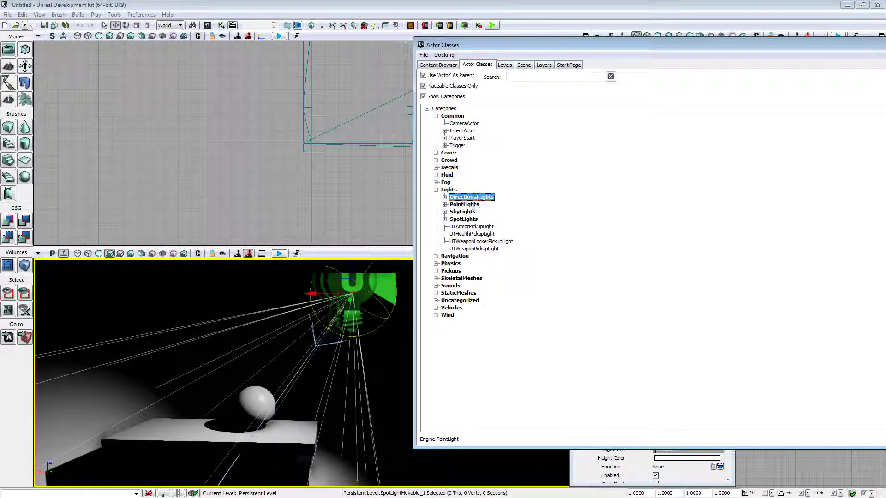
click(470, 220)
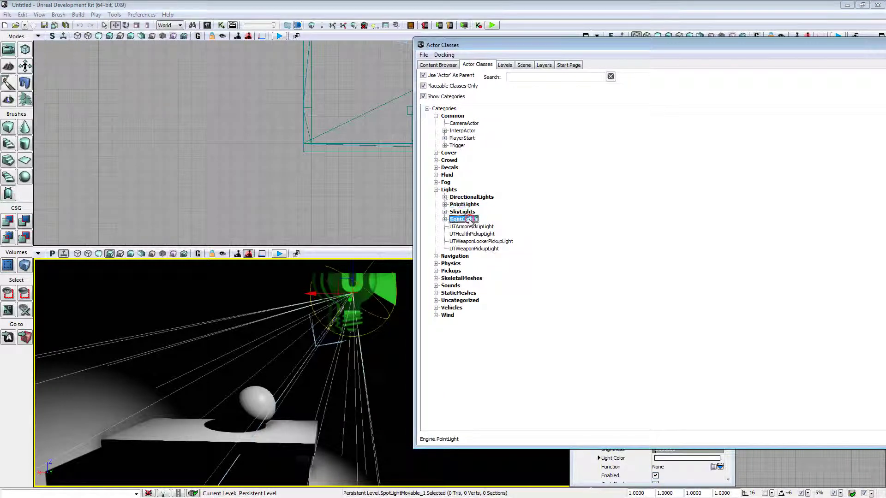
click(445, 198)
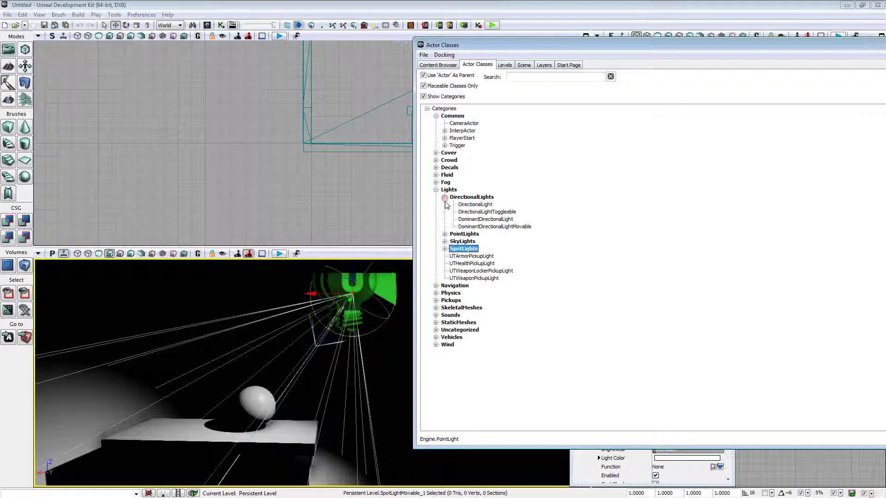
click(480, 220)
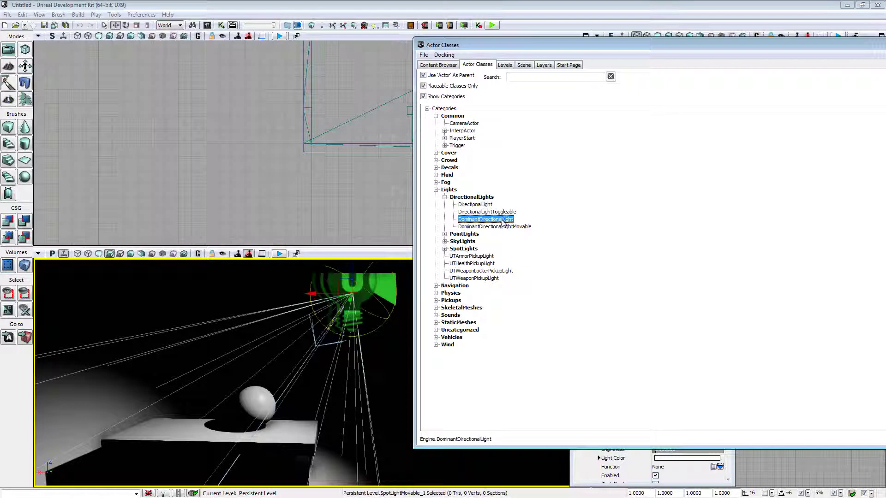
click(445, 234)
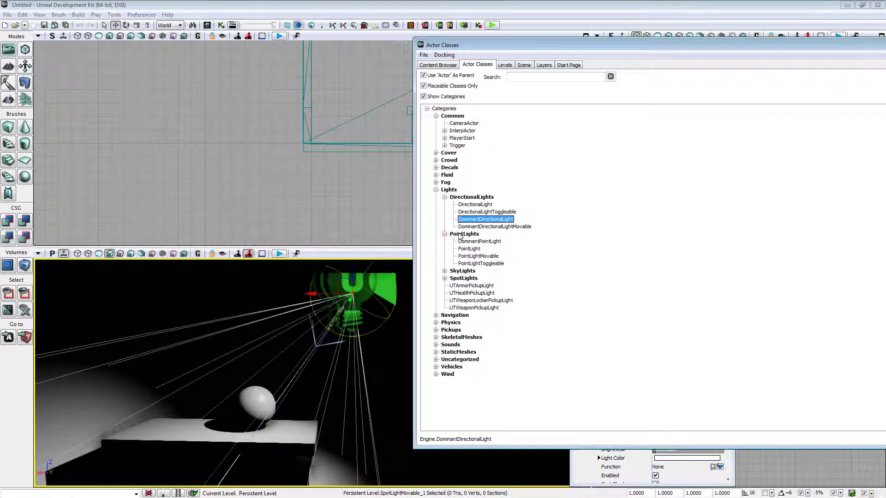
click(468, 250)
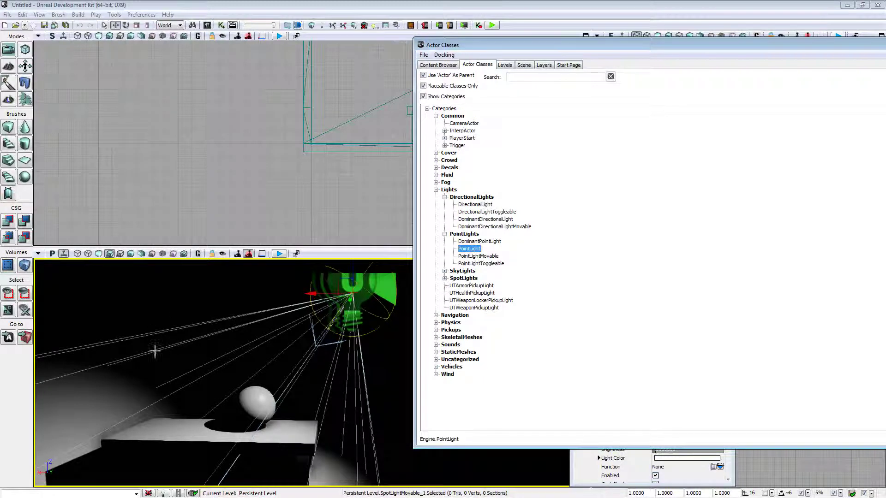
click(445, 279)
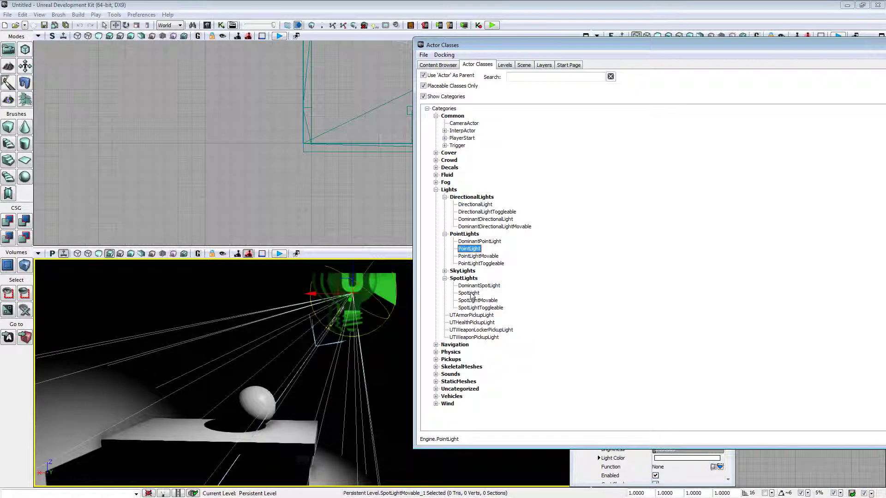
mouse_move(359, 355)
right_down()
mouse_move(370, 347)
mouse_move(360, 360)
mouse_move(362, 340)
right_up()
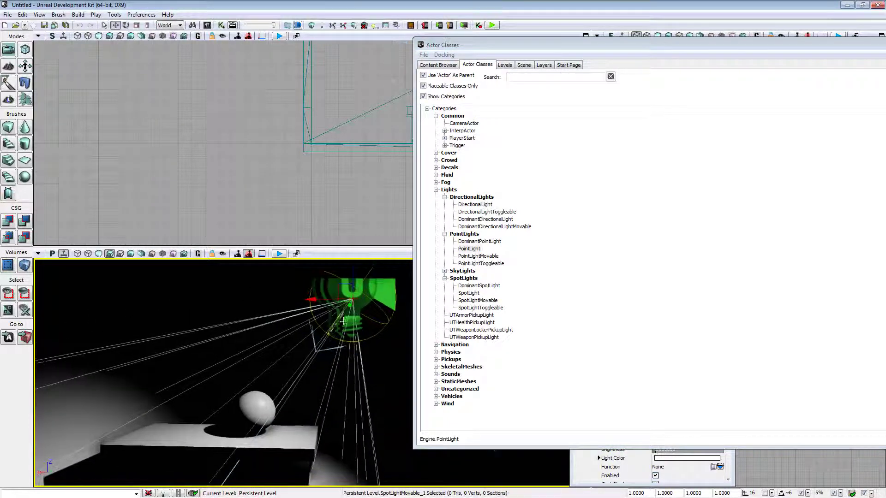
right_drag(358, 382, 359, 392)
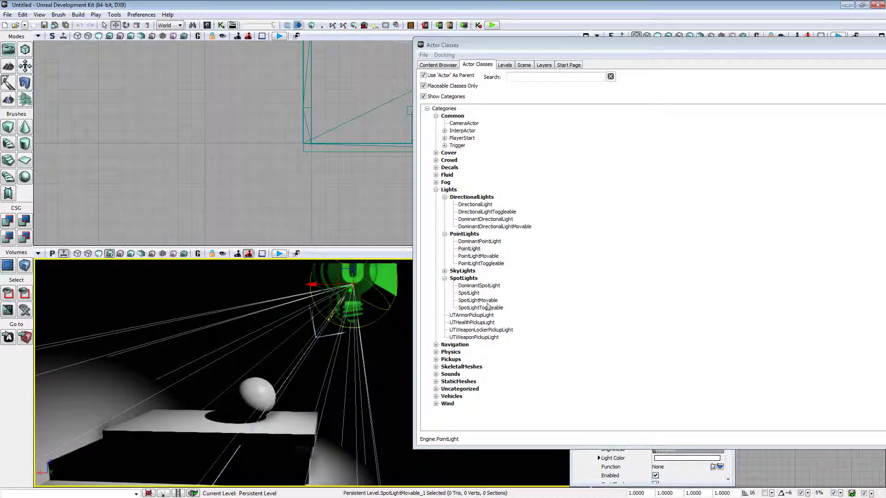
click(488, 307)
right_drag(346, 353, 341, 362)
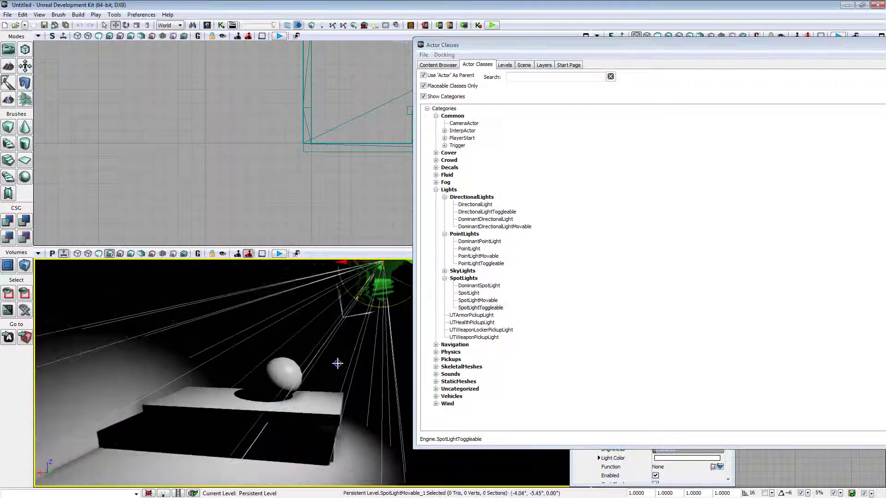
Step: Select the room's side wall mesh and the ceiling mesh in turn
click(271, 389)
click(205, 341)
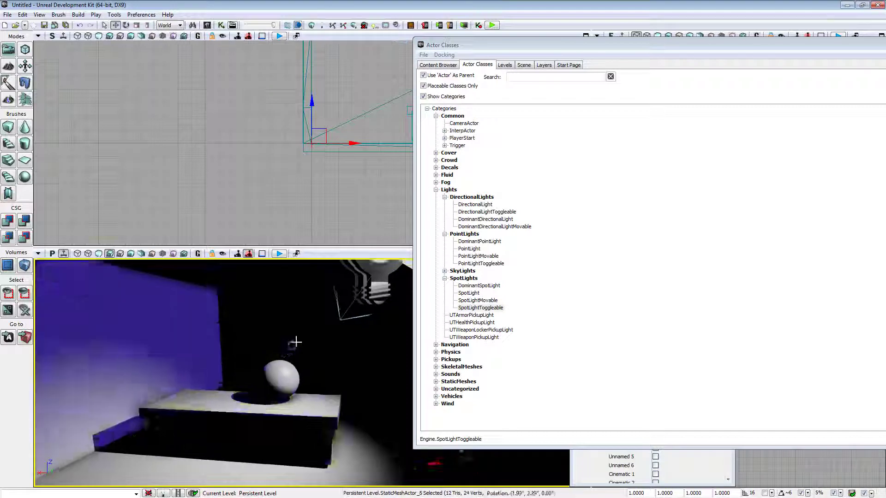
right_drag(295, 342, 304, 318)
click(314, 299)
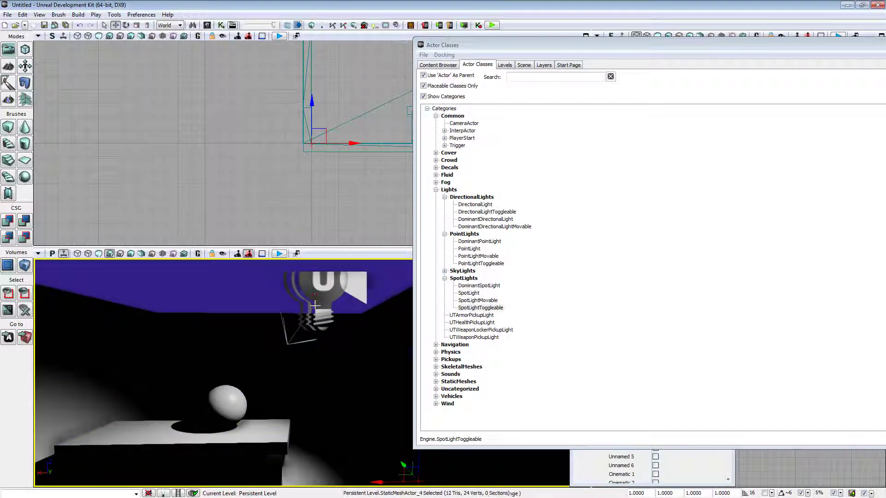